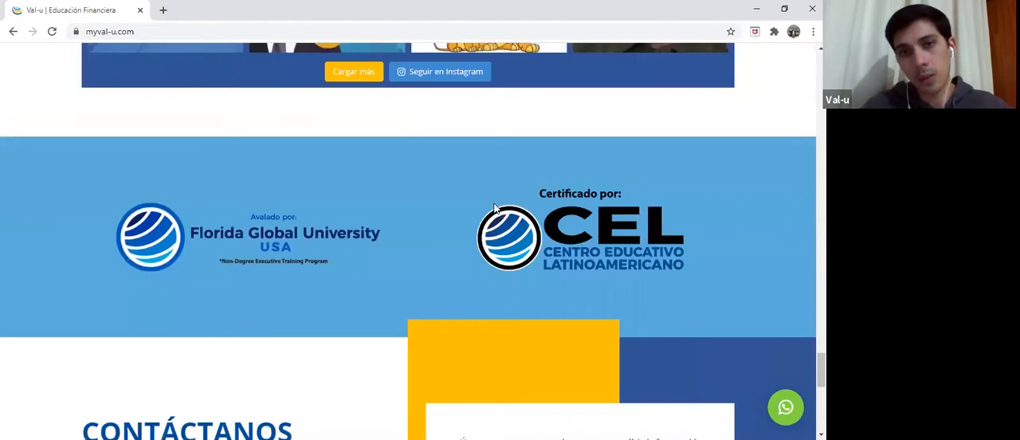
scroll(493, 208, "up", 15)
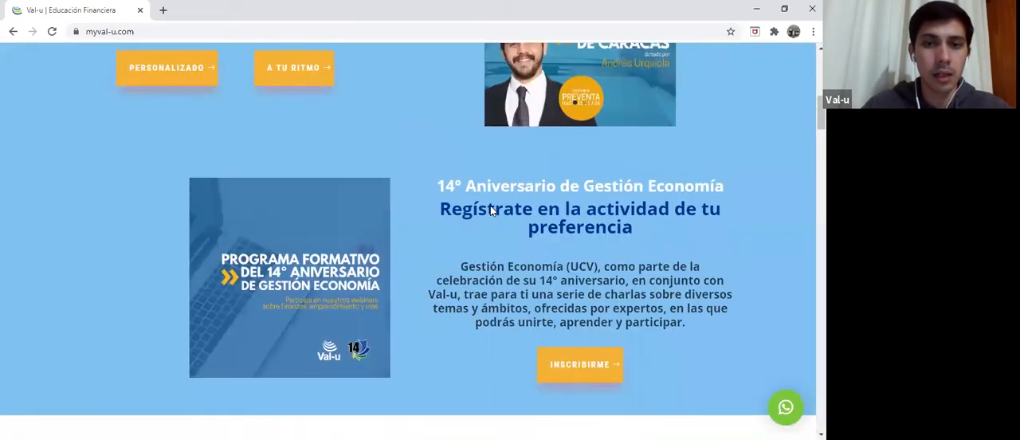
Look through the Val-u home page's courses, latest publications and 14th anniversary programme sections.
scroll(491, 210, "down", 15)
scroll(492, 207, "down", 5)
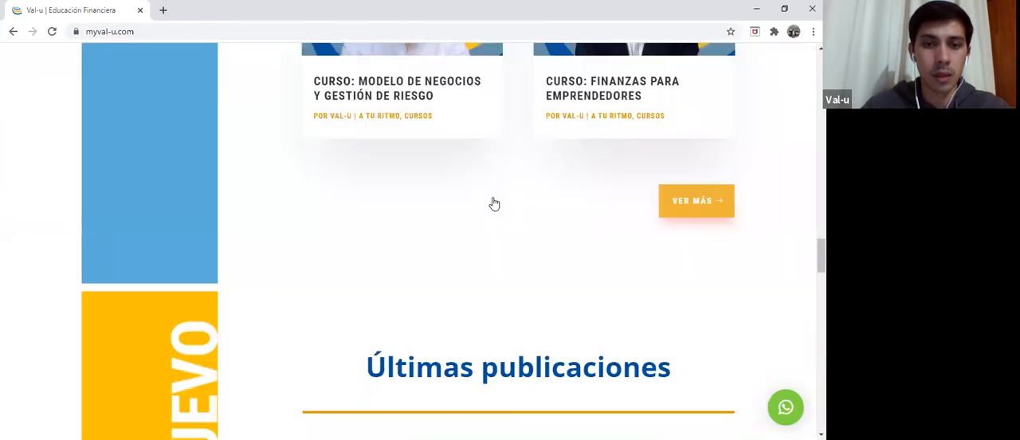
scroll(494, 204, "down", 4)
scroll(470, 191, "up", 3)
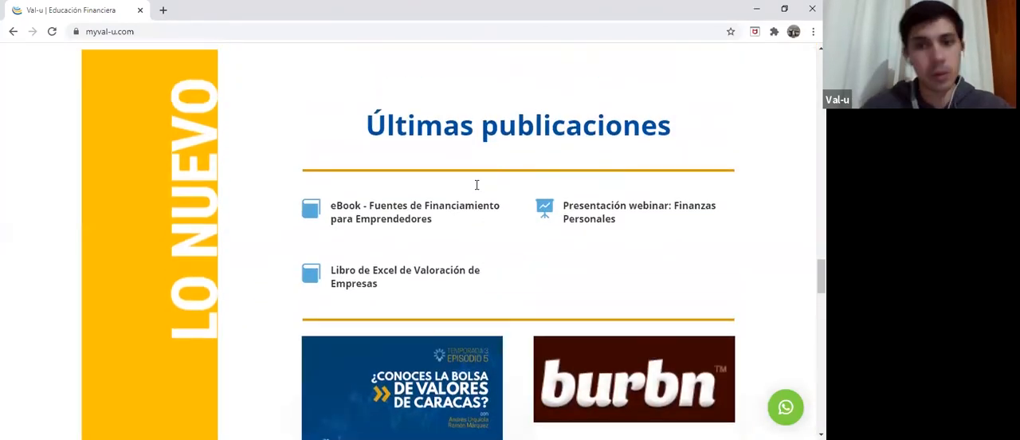
scroll(478, 189, "up", 10)
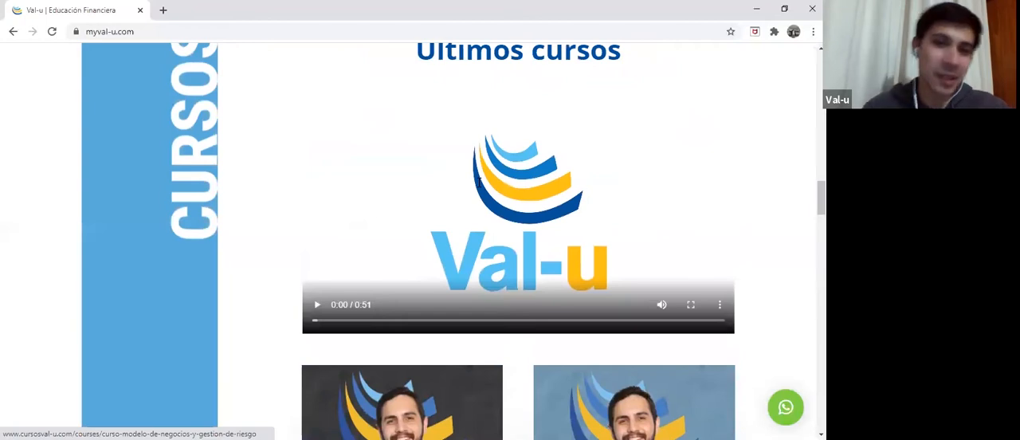
scroll(472, 191, "up", 5)
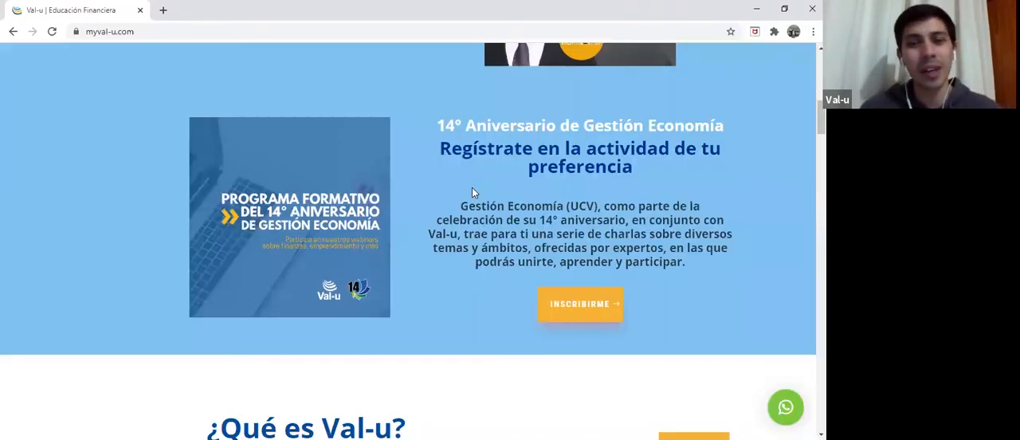
scroll(471, 191, "up", 3)
scroll(471, 191, "up", 1)
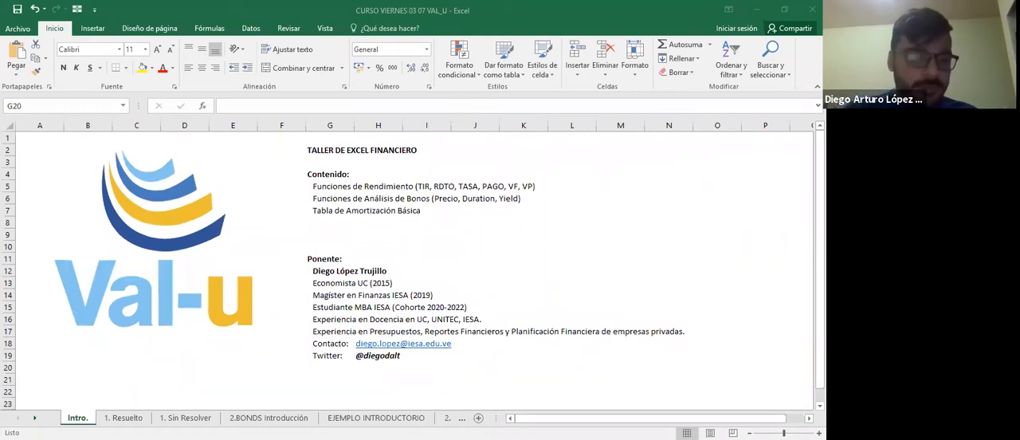
On the "1. Sin Resolver" sheet, add a thick outside border around the problem statement in B2.
left_click(184, 418)
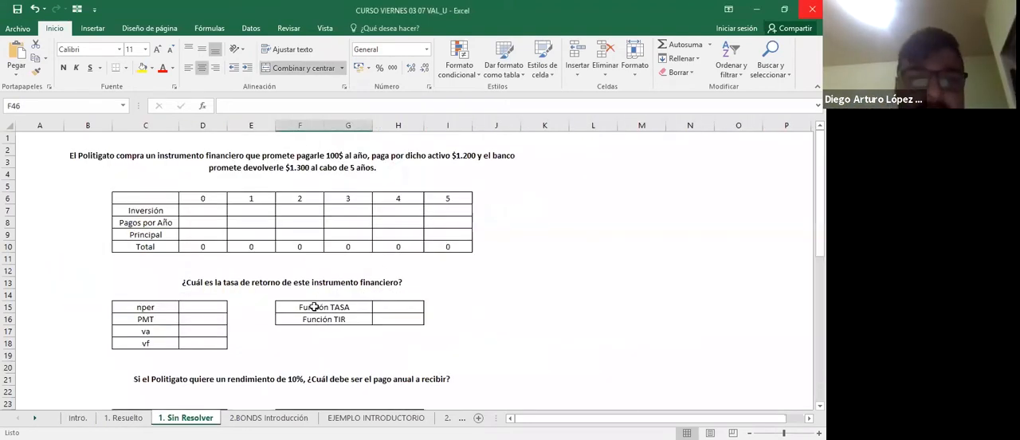
left_click(350, 58)
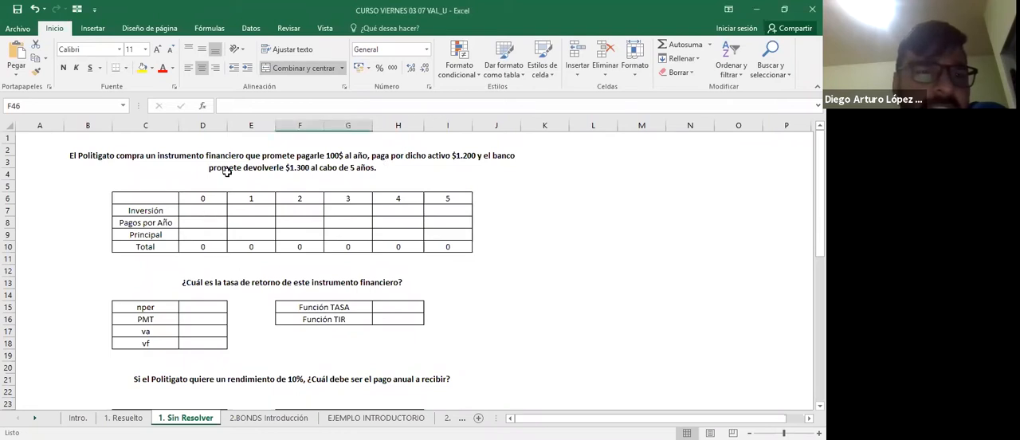
left_click(450, 174)
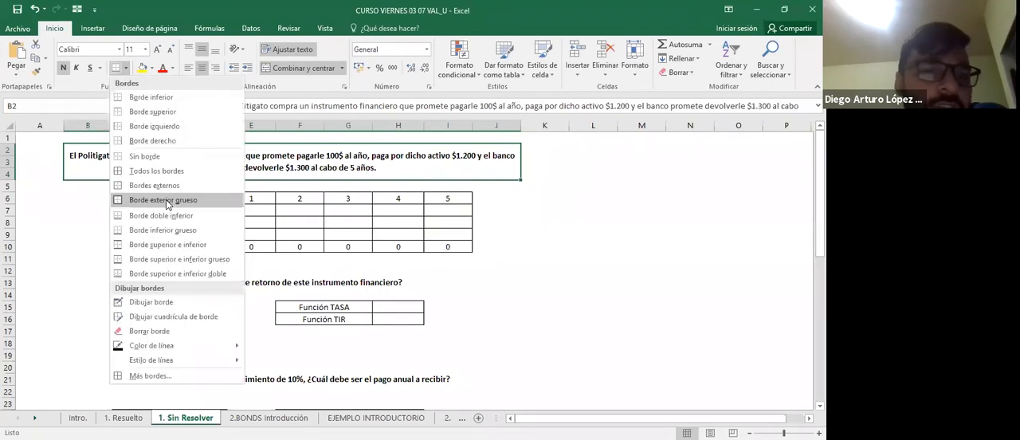
left_click(166, 199)
left_click(530, 197)
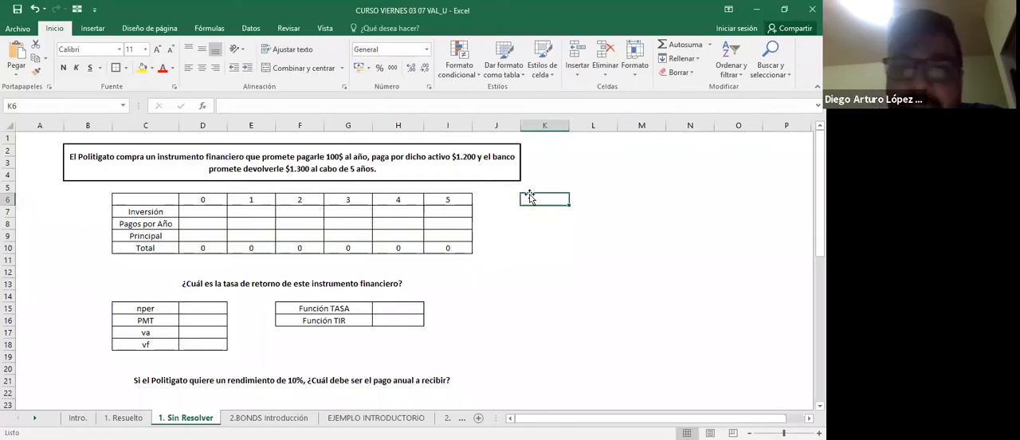
Examine the cash flow table's periods in row 6 and its Inversión, Pagos por Año, Principal and Total rows.
key("Down")
key("Down")
key("Left")
key("Left")
key("Left")
key("Left")
key("Left")
key("Left")
key("Up")
key("Up")
key("Left")
key("Left")
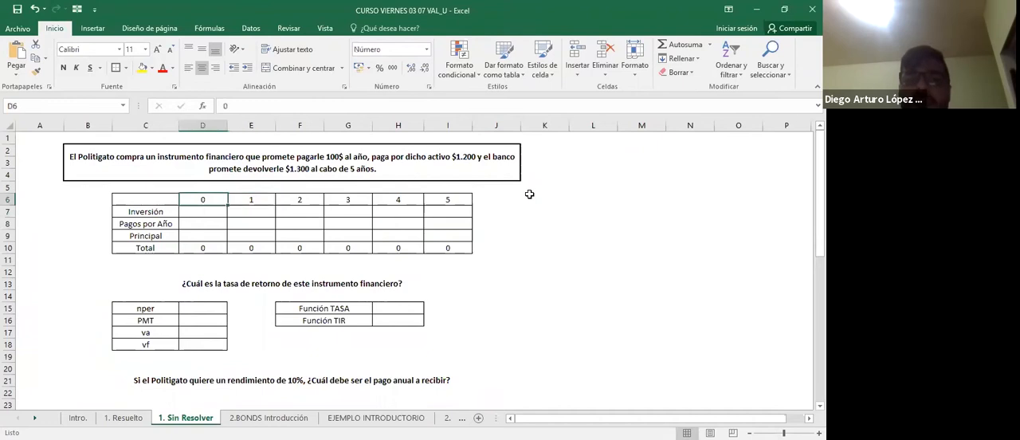
key("Down")
key("Down")
key("Down")
key("Down")
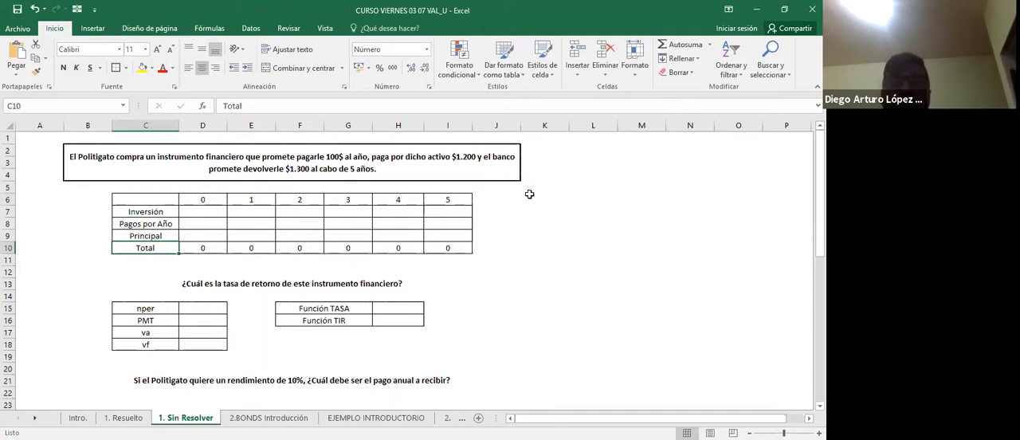
Enter -1200 as the period 0 investment in D7.
key("Up")
key("Up")
key("Up")
key("Right")
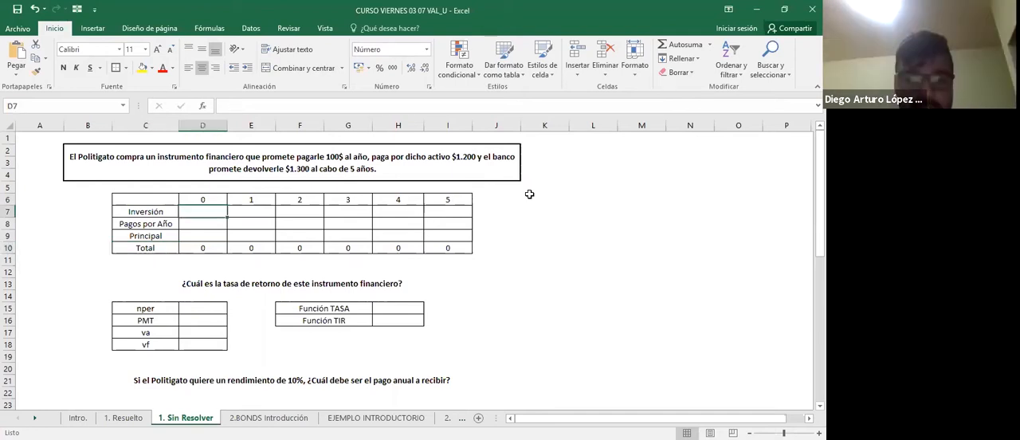
type("-1200")
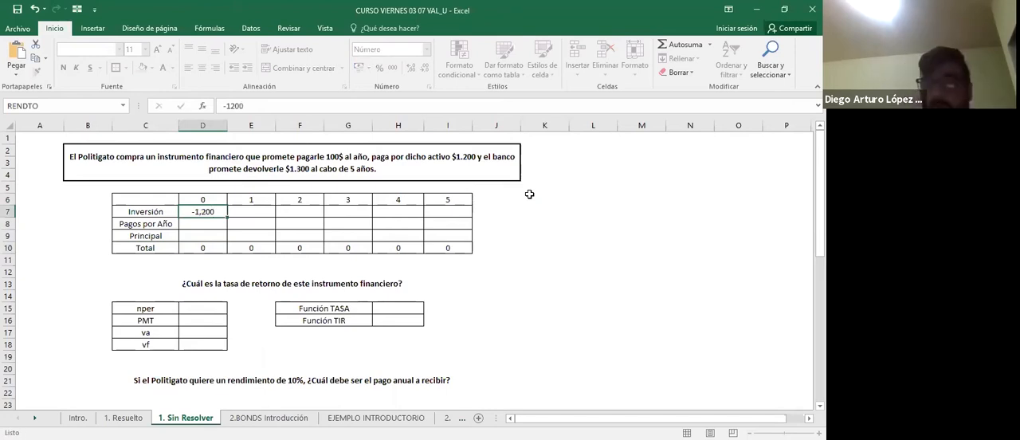
key("ctrl+Return")
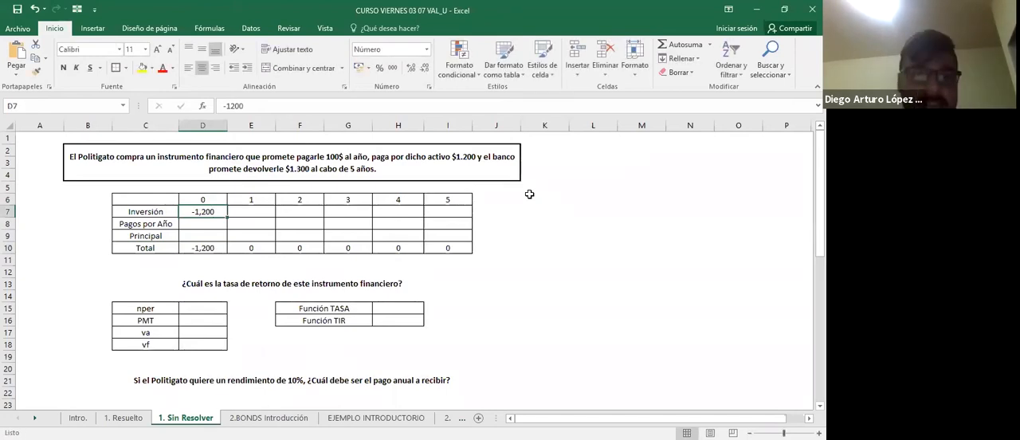
Enter 100 as the period 1 annual payment in E8.
key("Down")
key("Right")
type("100")
key("Right")
key("Right")
key("Left")
key("Left")
Copy the annual payment from E8 into periods 2 to 5, cells F8 through I8.
key("ctrl+c")
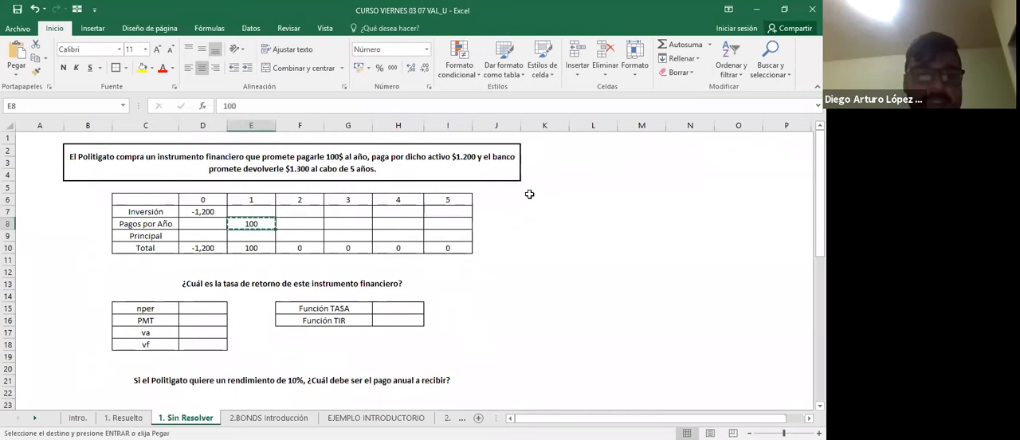
key("Right")
key("ctrl+v")
key("Right")
key("ctrl+v")
key("Right")
key("ctrl+v")
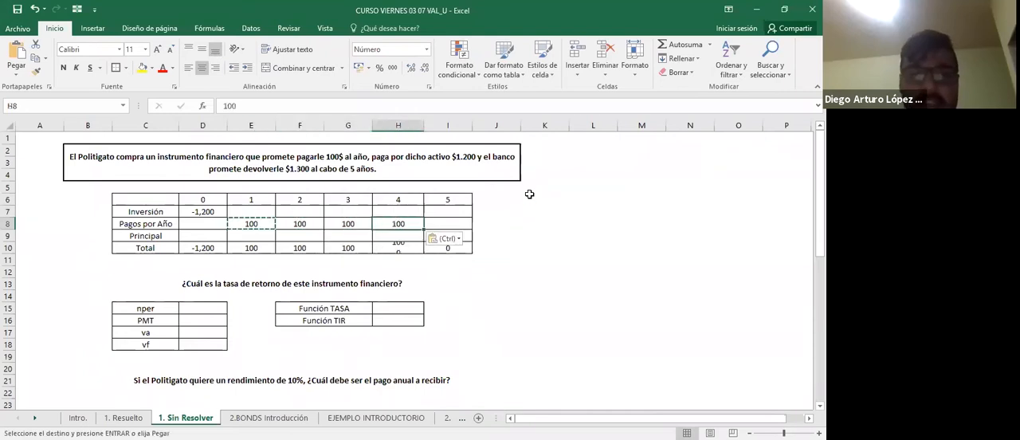
key("Right")
key("ctrl+v")
key("Escape")
Enter 1300 as the principal returned in period 5, in I9.
key("Left")
key("Left")
key("Left")
key("Left")
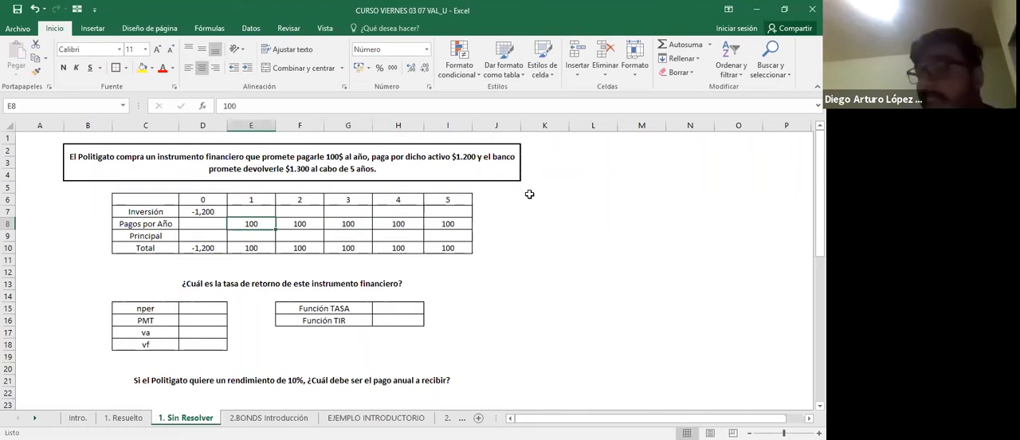
key("Left")
key("Up")
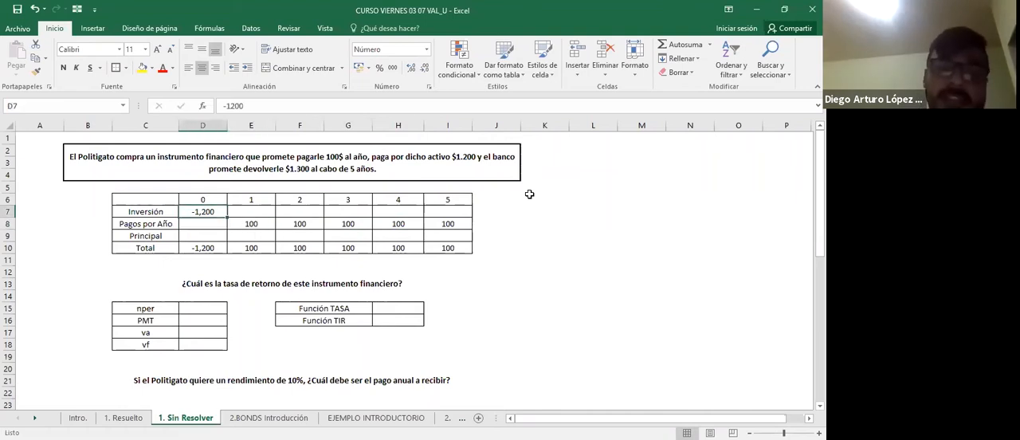
key("Down")
key("Down")
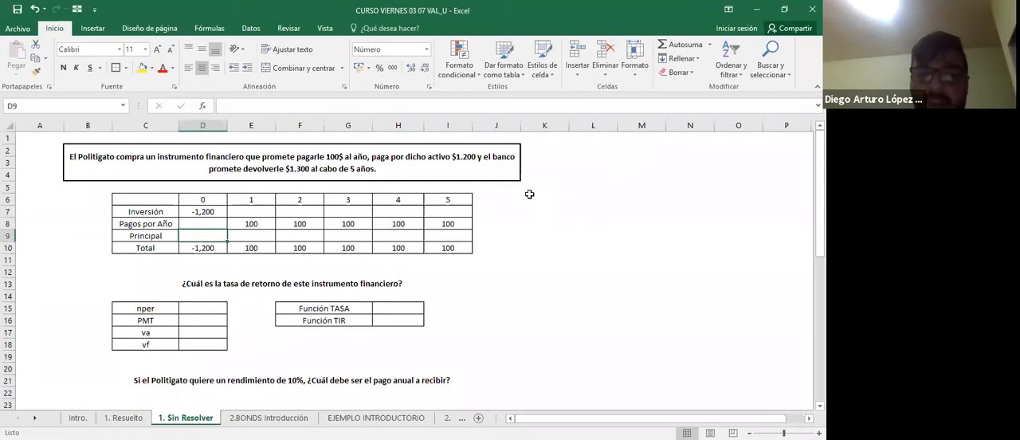
key("Right")
key("Right")
key("Right")
key("Right")
key("Right")
type("1300")
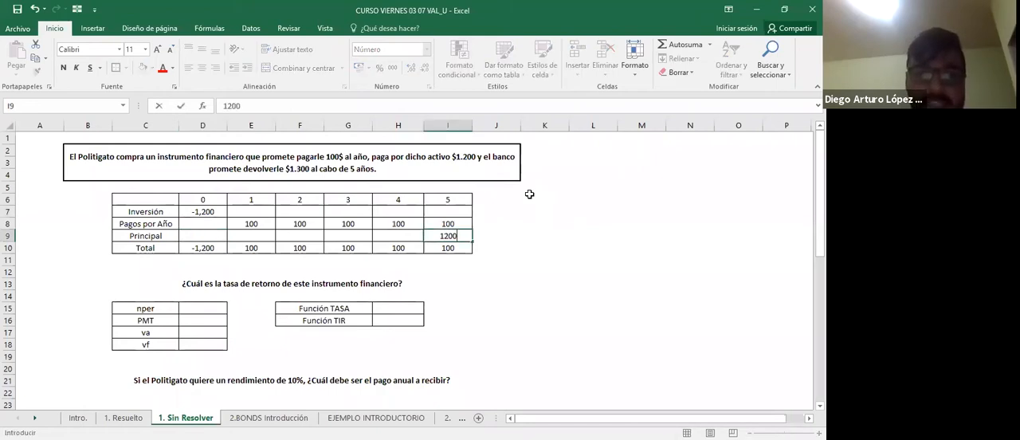
key("Return")
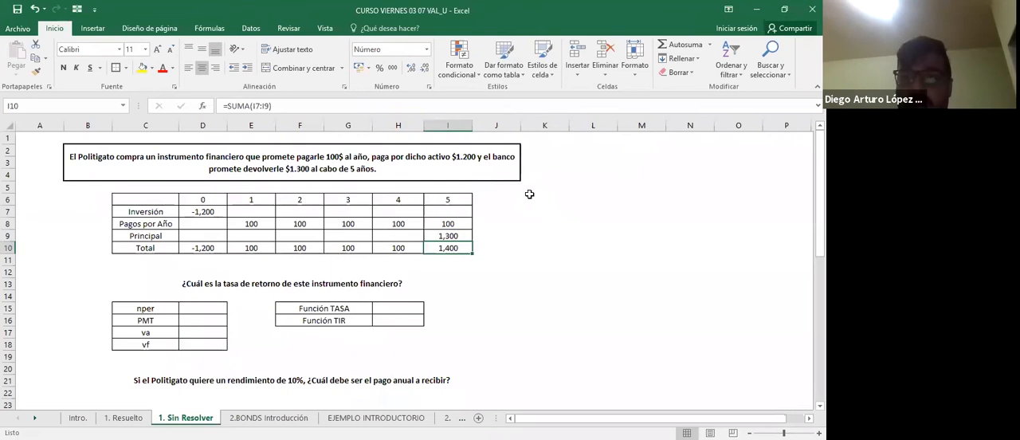
Make the whole Total row of the cash flow table, row 10, bold.
key("Left")
key("shift+space")
key("ctrl+n")
key("Left")
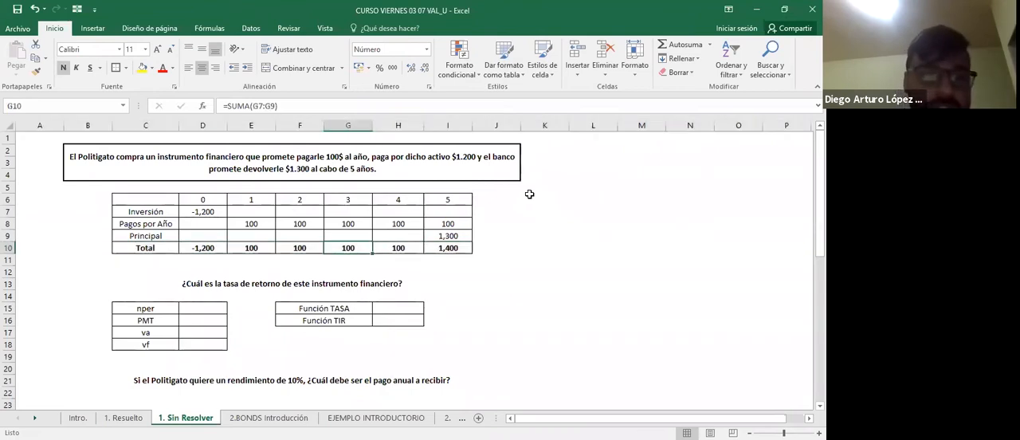
key("ctrl+Left")
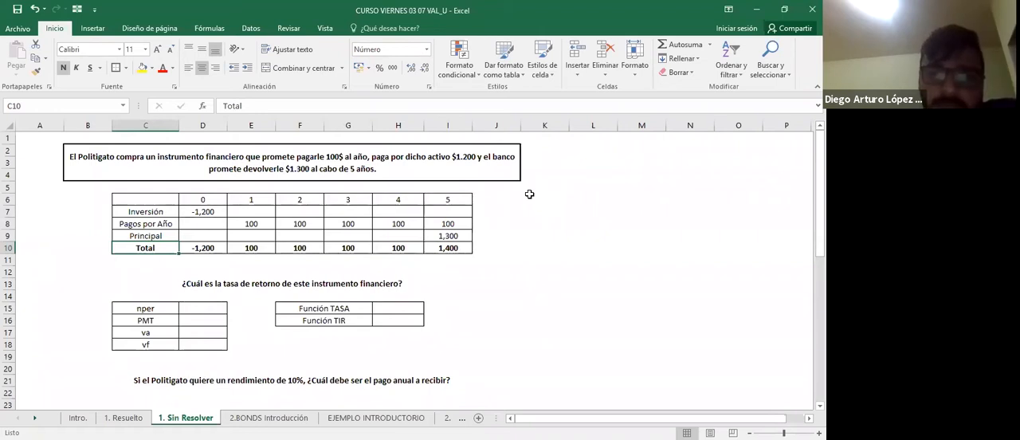
Examine the nper, PMT, va and vf inputs and the Función TASA row below the rate-of-return question.
key("alt+Tab")
key("alt+Tab")
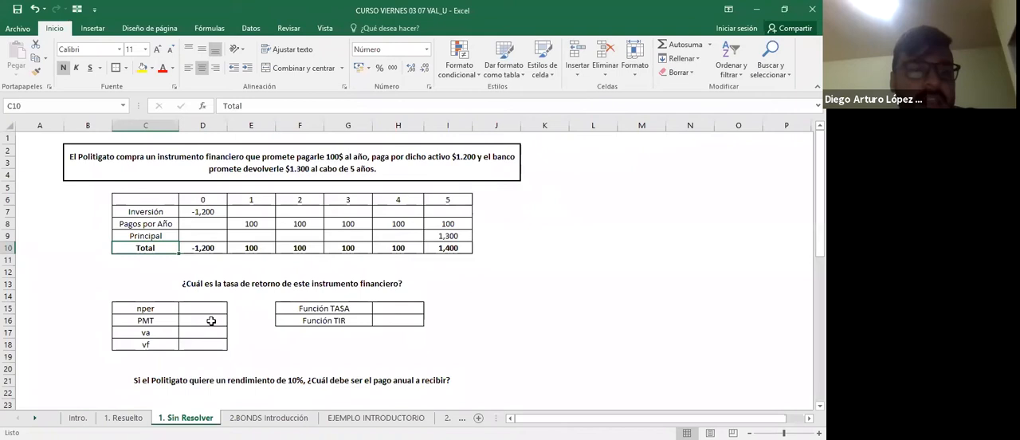
left_click(212, 320)
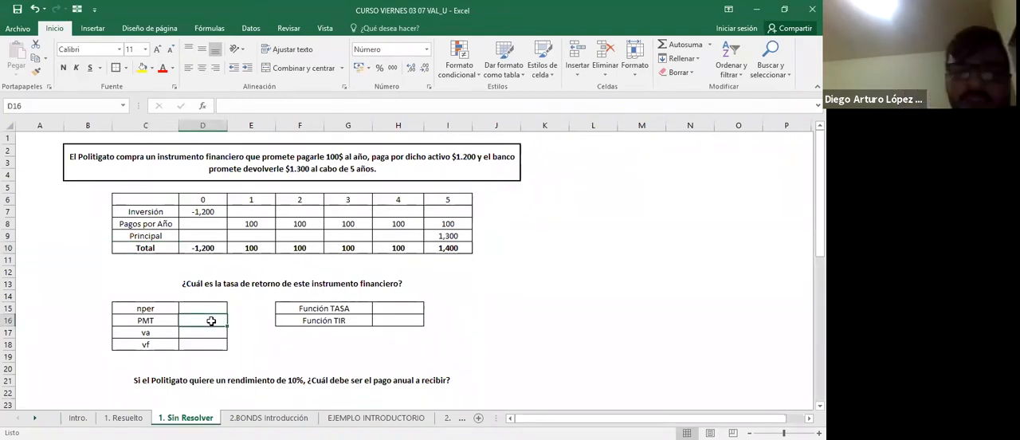
key("Up")
key("Up")
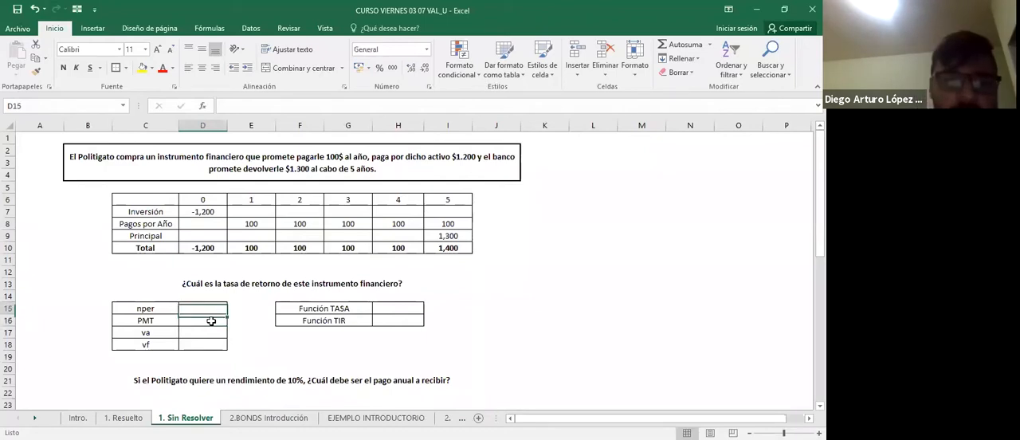
key("Down")
key("Right")
key("Right")
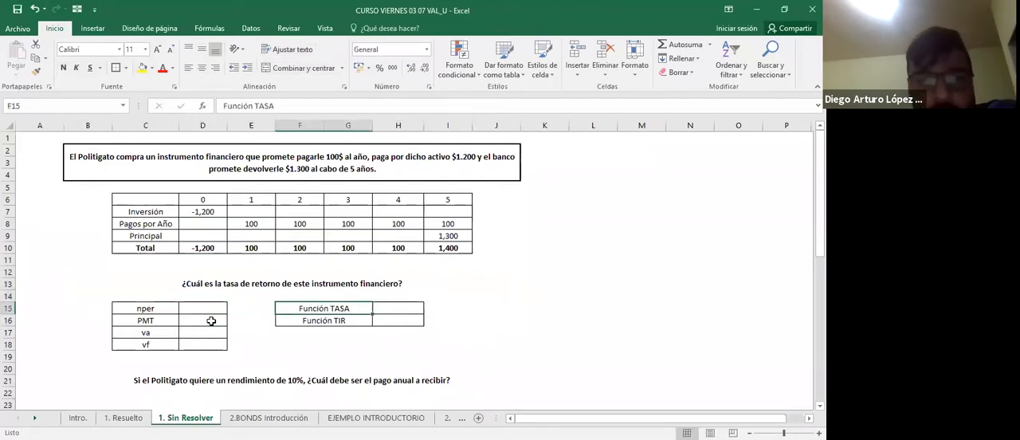
Calculate the internal rate of return in H16 with =TIR(D10:I10), using the Total row's cash flows.
key("Right")
key("Down")
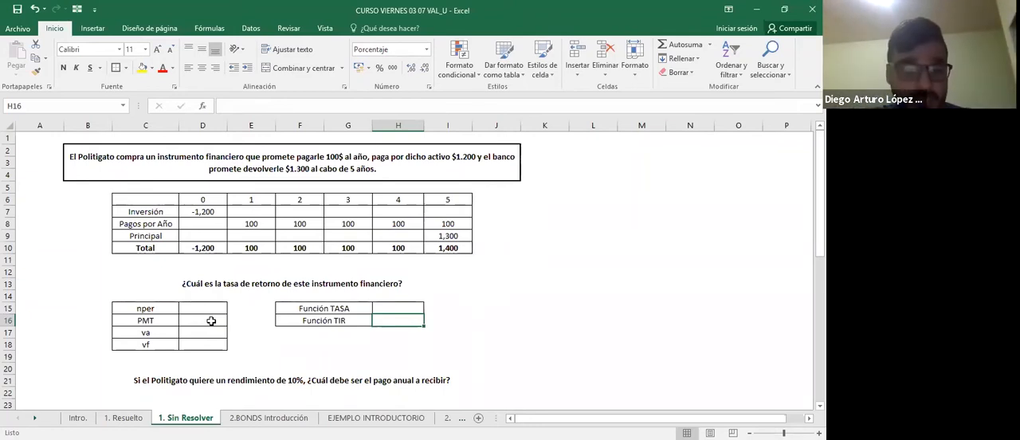
type("=")
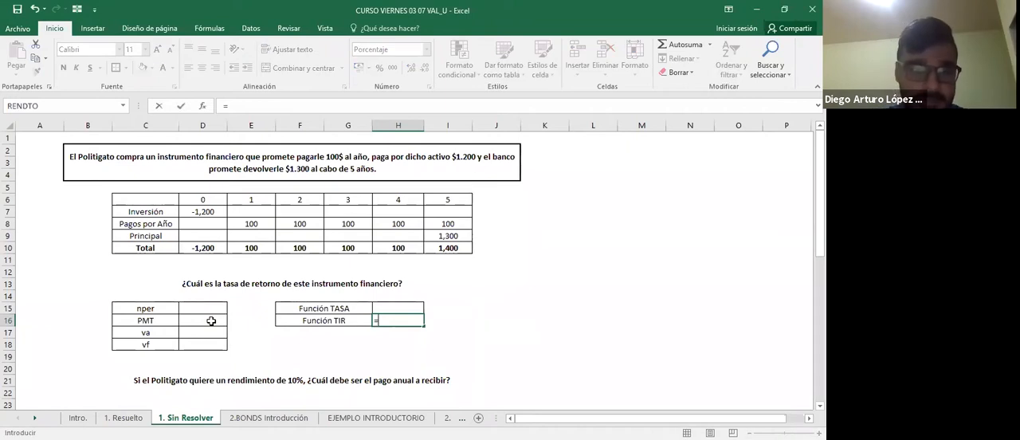
type("TIR(")
key("Up")
key("Up")
key("Up")
key("Up")
key("Up")
key("Up")
key("Left")
key("Left")
key("Left")
key("Left")
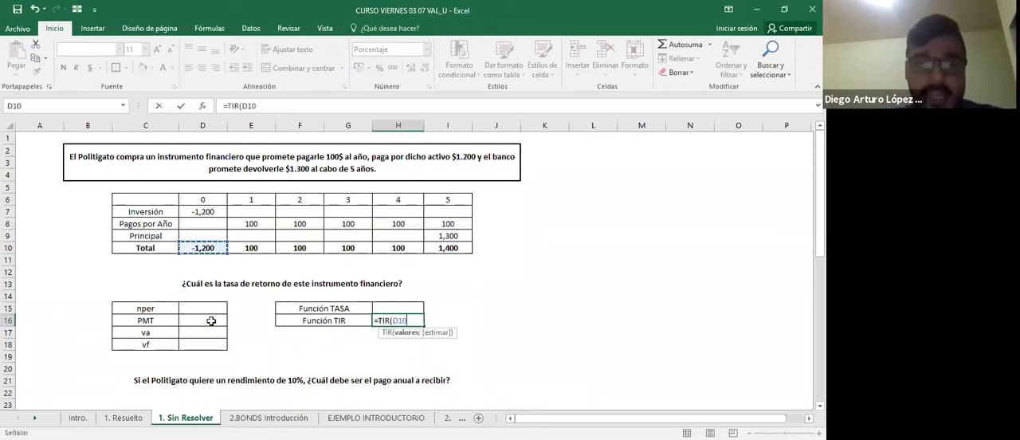
key("shift+Right")
key("shift+Right")
key("shift+Right")
key("shift+Right")
key("shift+Right")
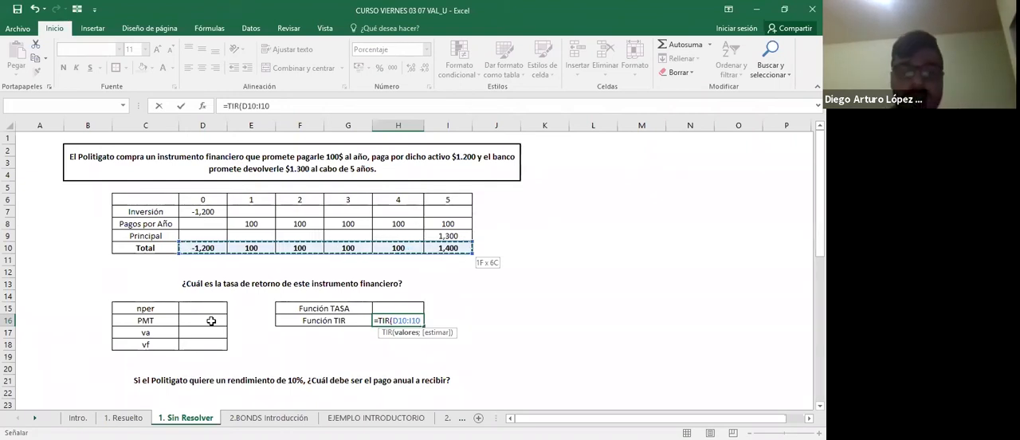
key("ctrl+Return")
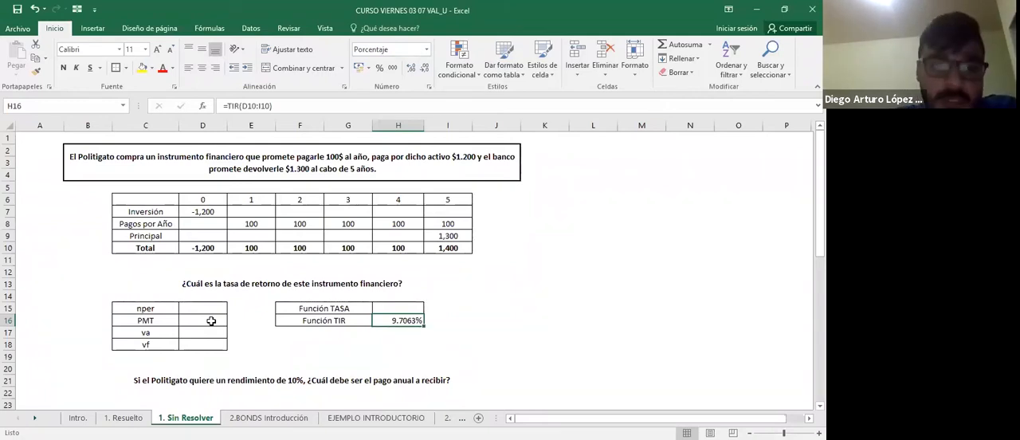
key("Left")
key("Left")
key("Left")
key("Left")
key("Up")
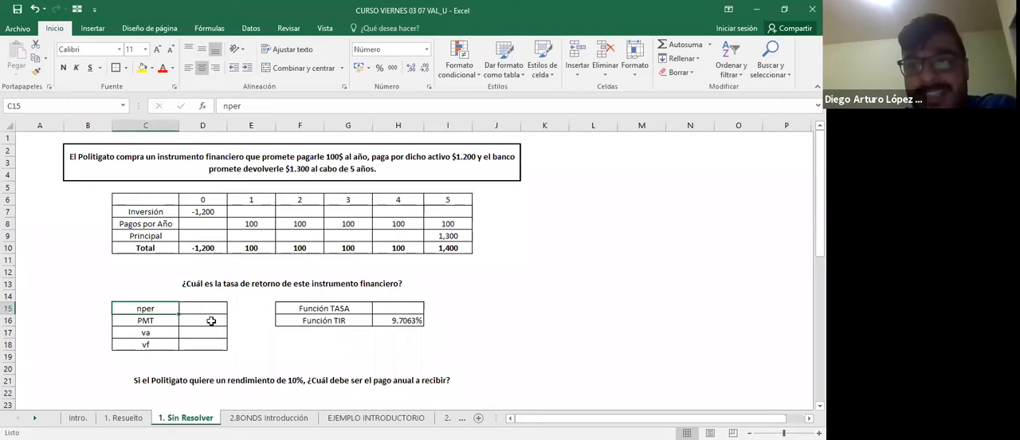
key("Left")
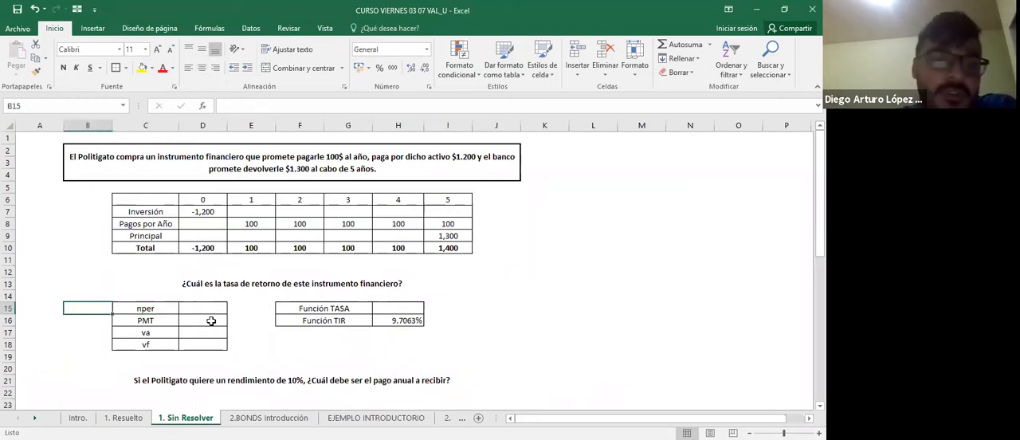
Enter 5 as nper in D15 and 100 as PMT in D16.
key("Right")
key("Right")
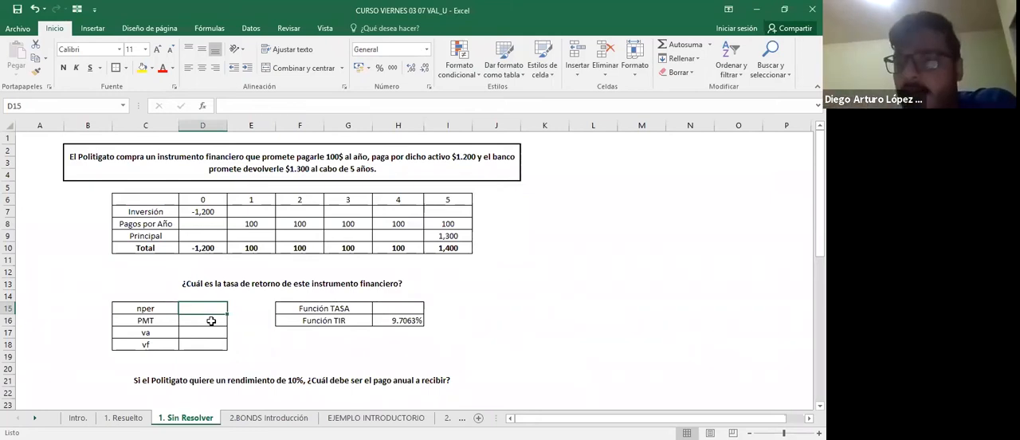
type("5")
key("Return")
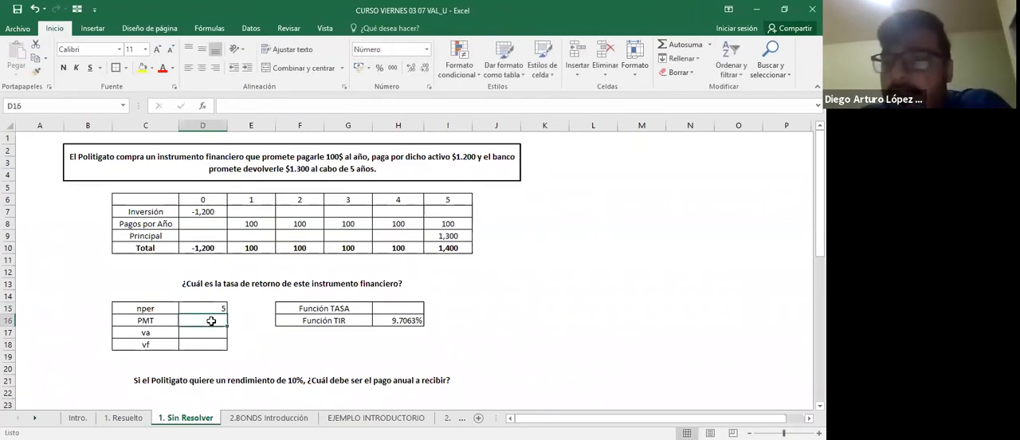
key("Left")
key("Up")
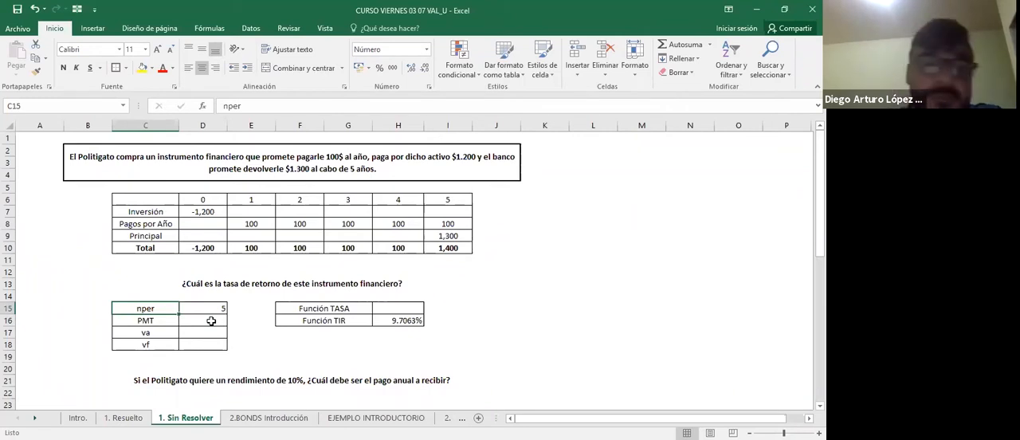
left_click(211, 320)
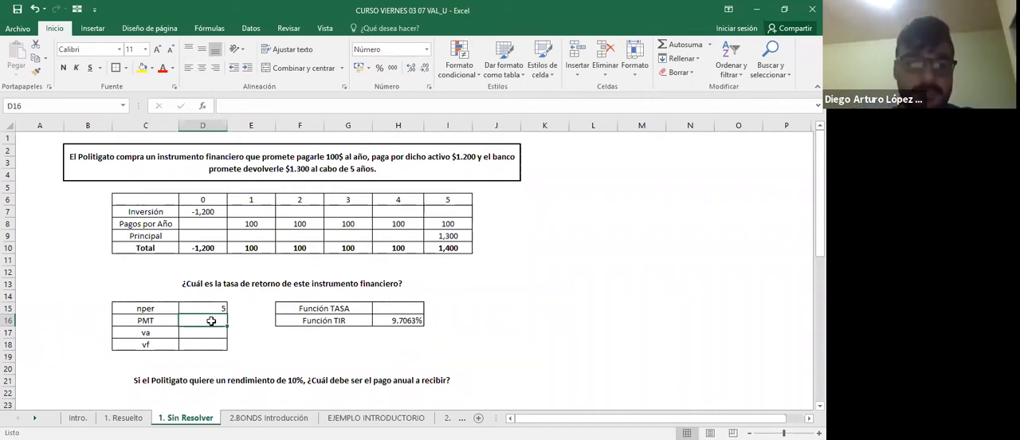
type("100")
key("Return")
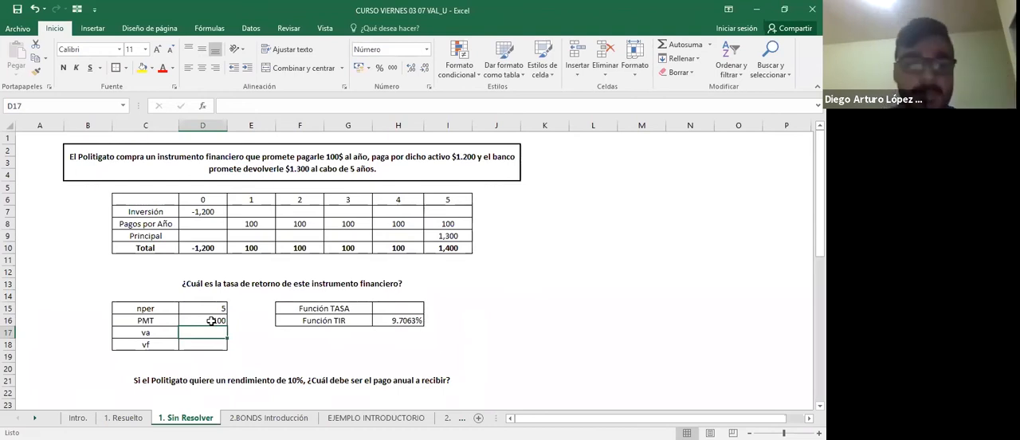
Enter -1200 as va in D17 and 1300 as vf in D18.
type("-1200")
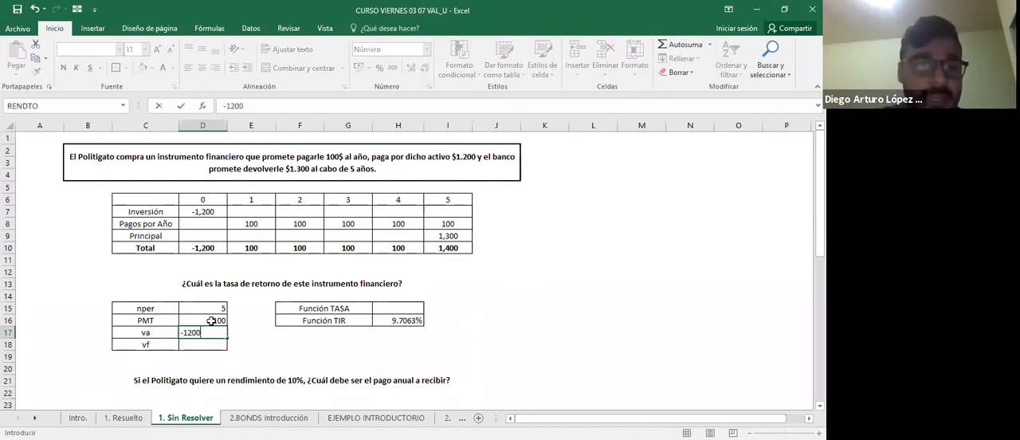
key("Return")
key("Up")
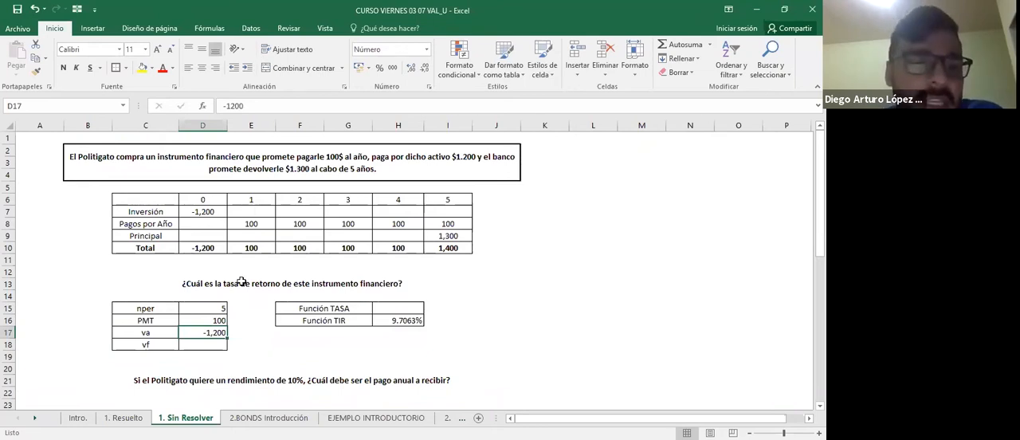
key("Down")
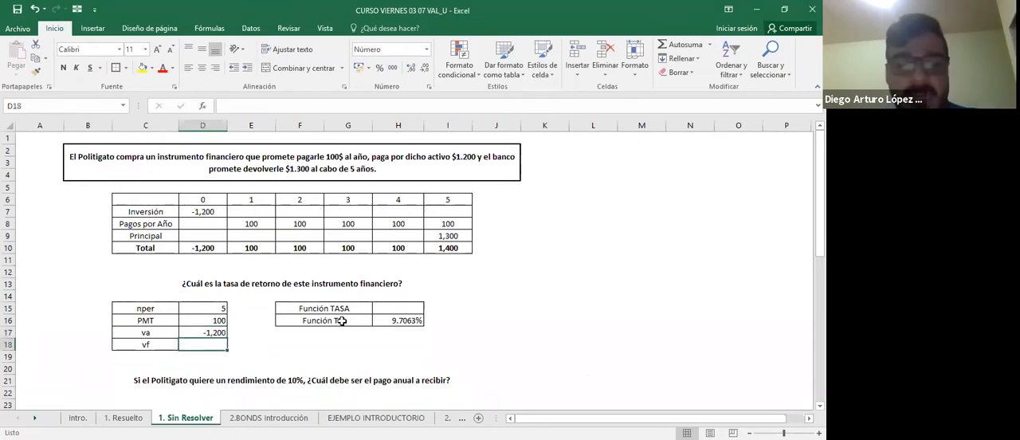
type("1300")
key("Return")
Begin a TASA formula in H15, using D15 for nper and D16 for the payment.
key("Up")
key("Up")
key("Up")
key("Up")
key("Right")
key("Right")
key("Right")
key("Right")
type("=")
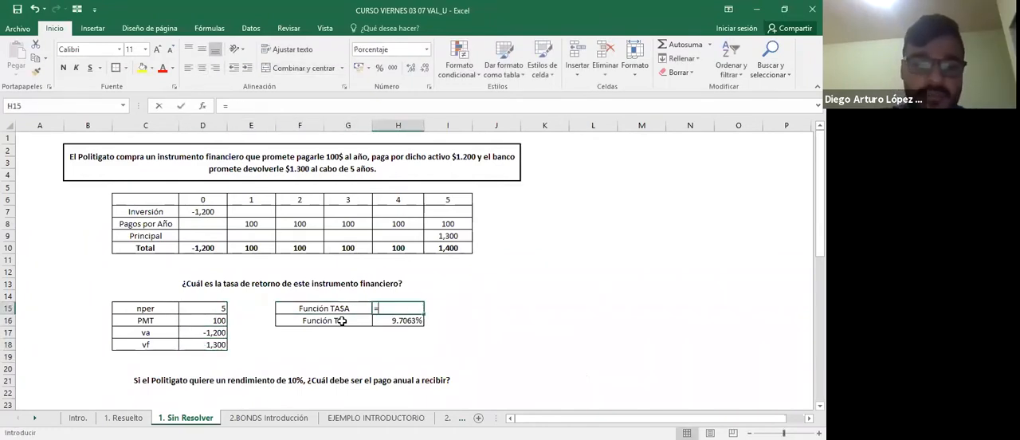
type("TASA(")
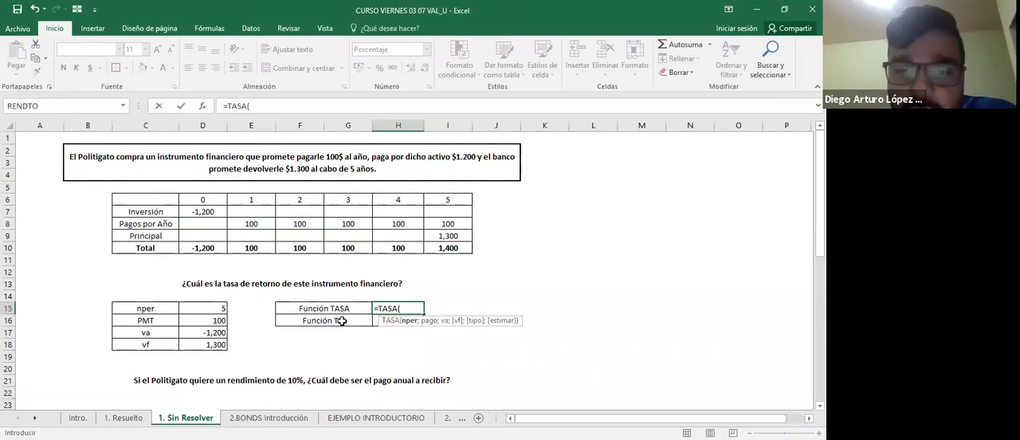
key("Left")
key("Left")
key("Left")
key("Left")
type(";")
key("Left")
key("Left")
key("Left")
key("Left")
key("Down")
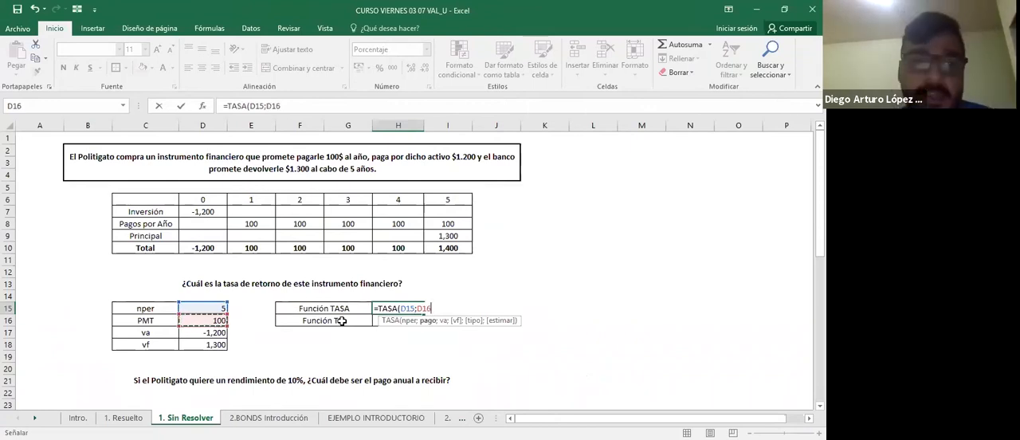
Add D17 as the present value and D18 as the future value in the TASA formula.
type(";")
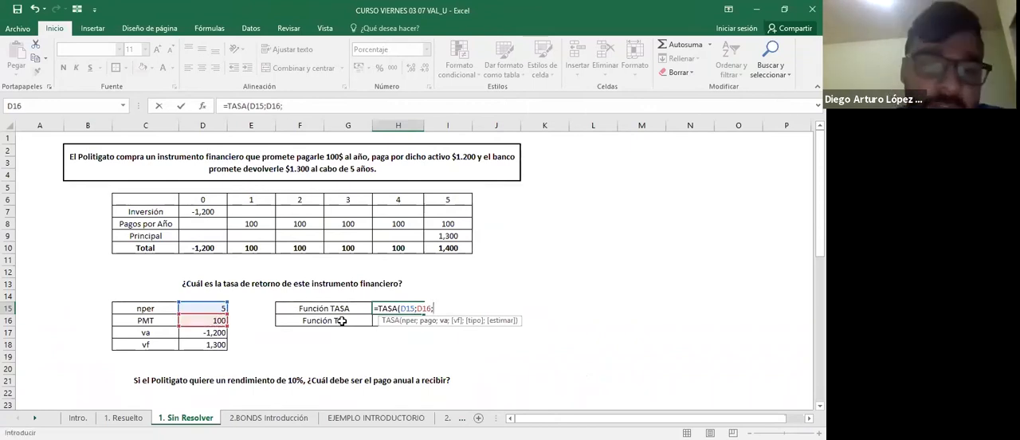
key("Left")
key("Left")
key("Left")
key("Left")
key("Down")
key("Down")
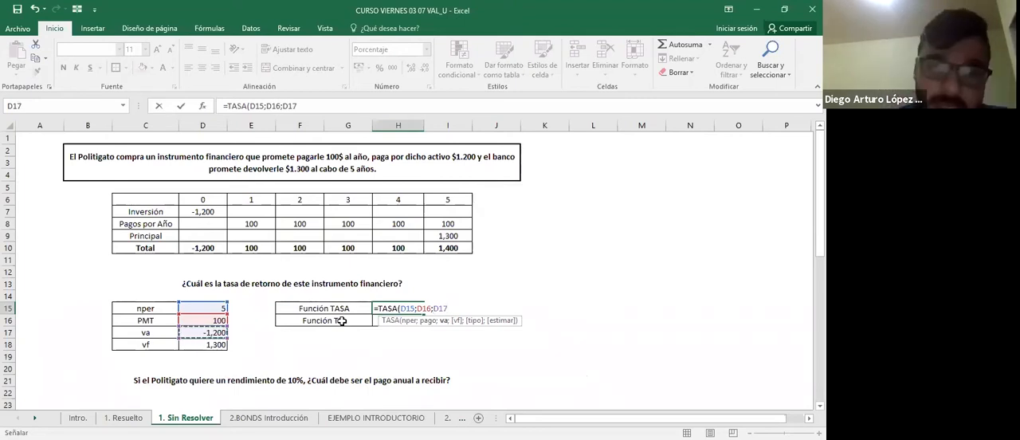
type(";")
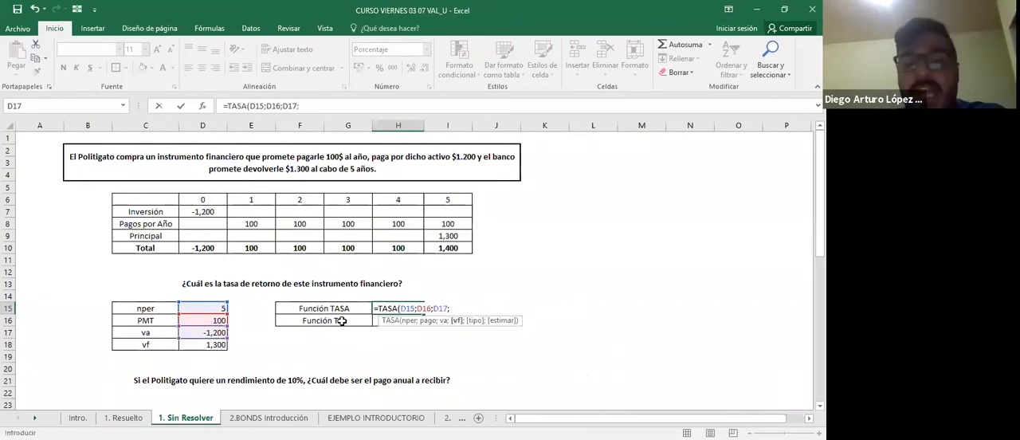
key("Left")
key("Left")
key("Left")
key("Down")
key("Down")
key("Down")
key("Left")
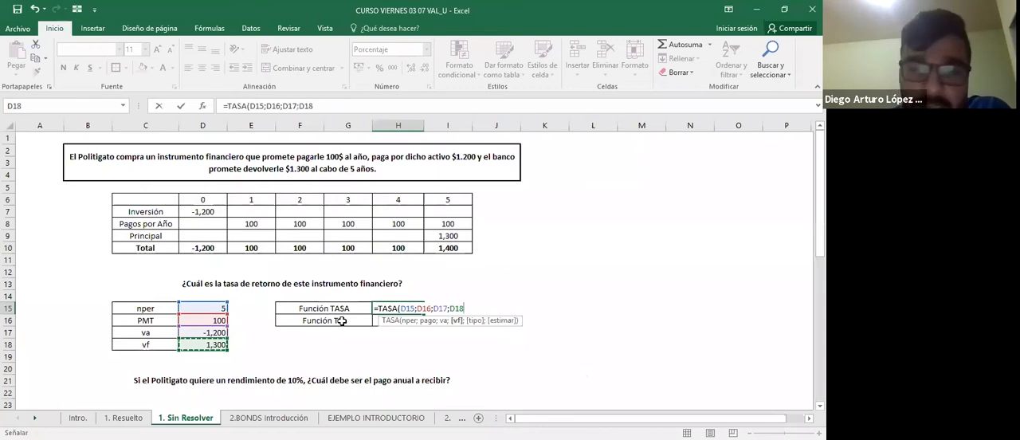
Complete the TASA formula in H15 with type 0 for end-of-period payments and an empty estimate argument.
type(";0")
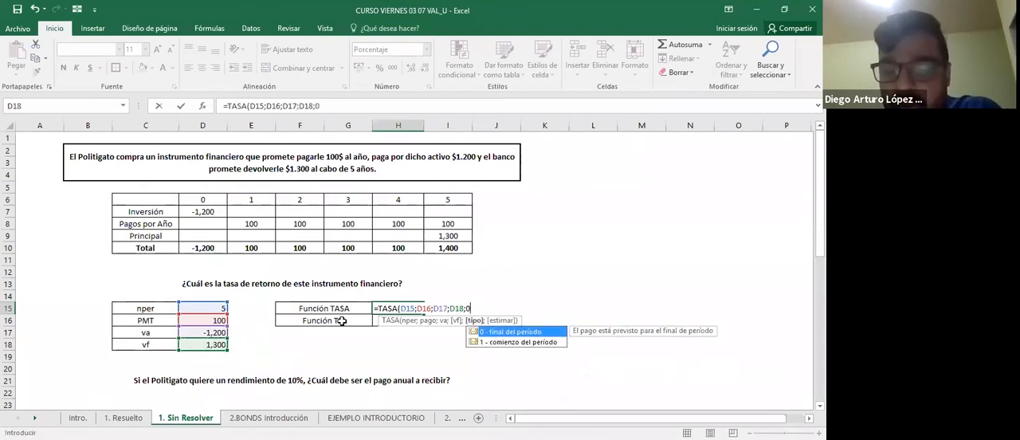
type(";")
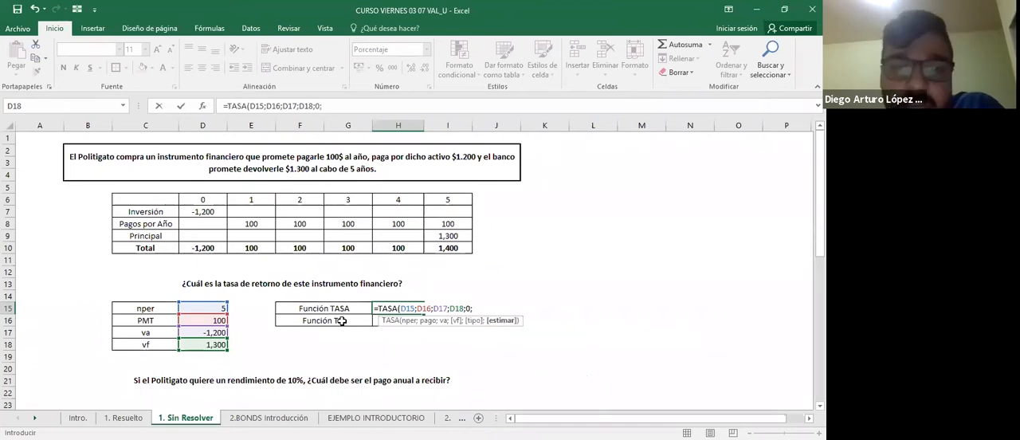
key("Return")
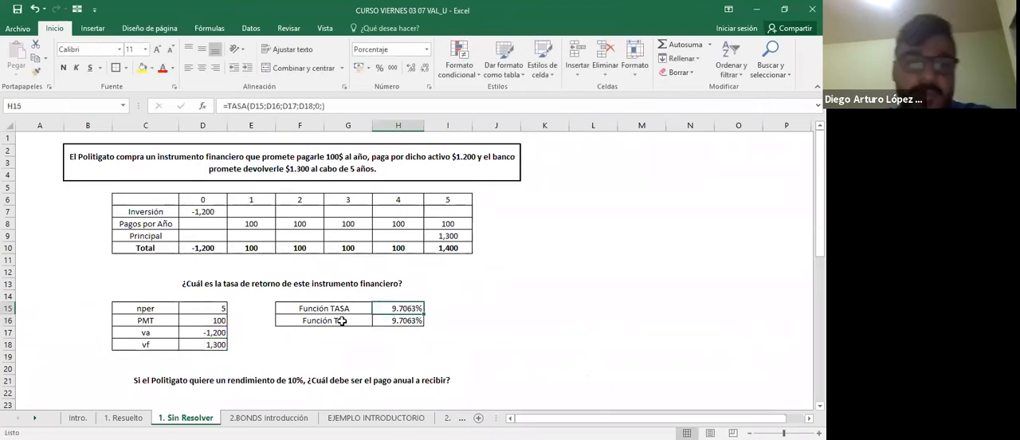
Review the TASA formula in H15 and the nper, PMT, va and vf inputs it references.
key("F2")
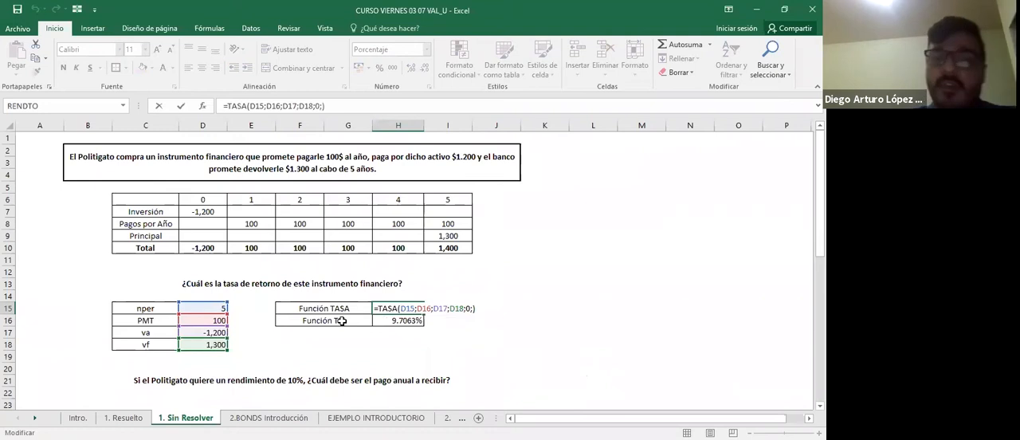
key("Escape")
key("F2")
key("Escape")
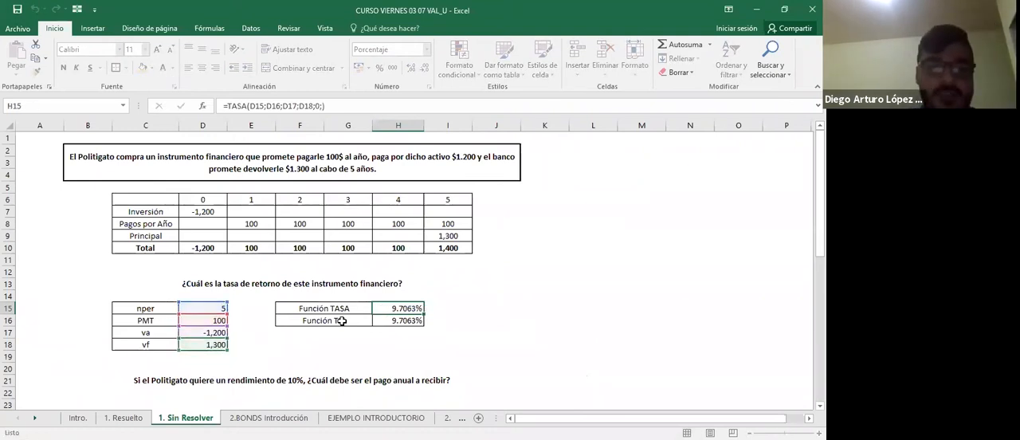
key("Left")
key("Left")
key("Left")
key("Down")
key("Down")
key("Up")
key("Up")
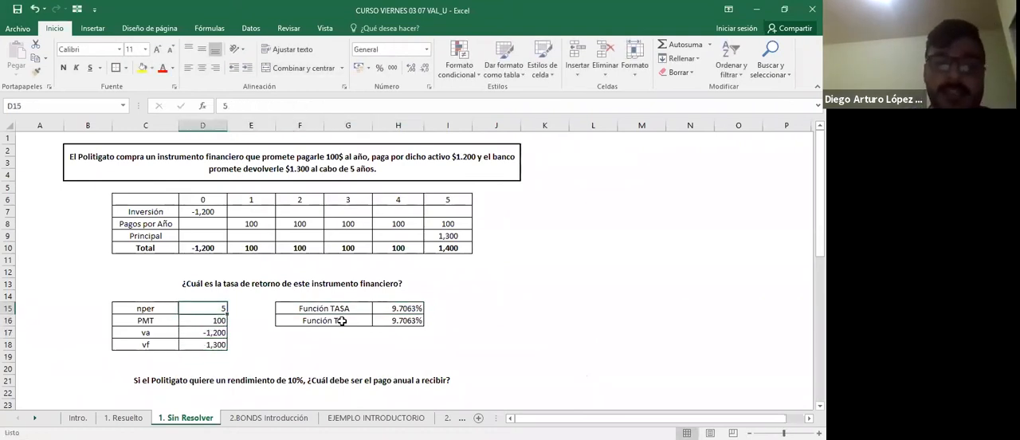
key("Down")
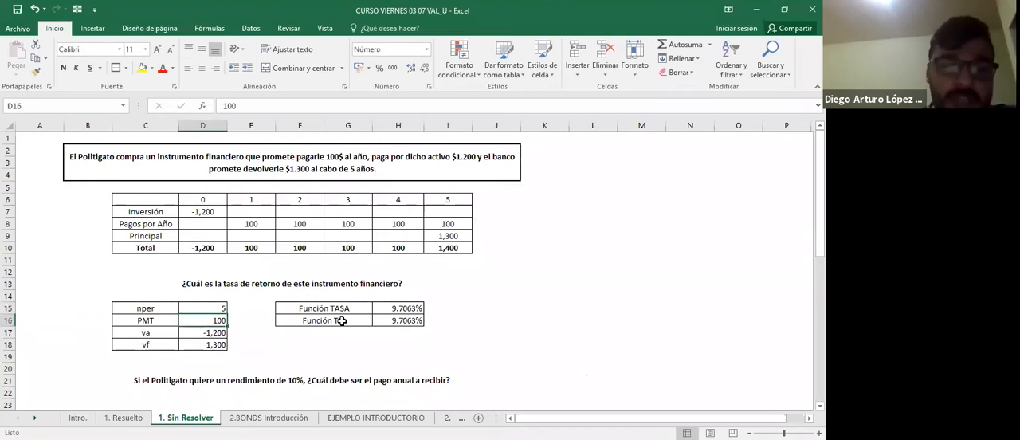
Review the TIR formula in H16 and the Total row cash flows it references, ending at the period 5 total.
key("Right")
key("Right")
key("Right")
key("Up")
key("Right")
key("Down")
key("F2")
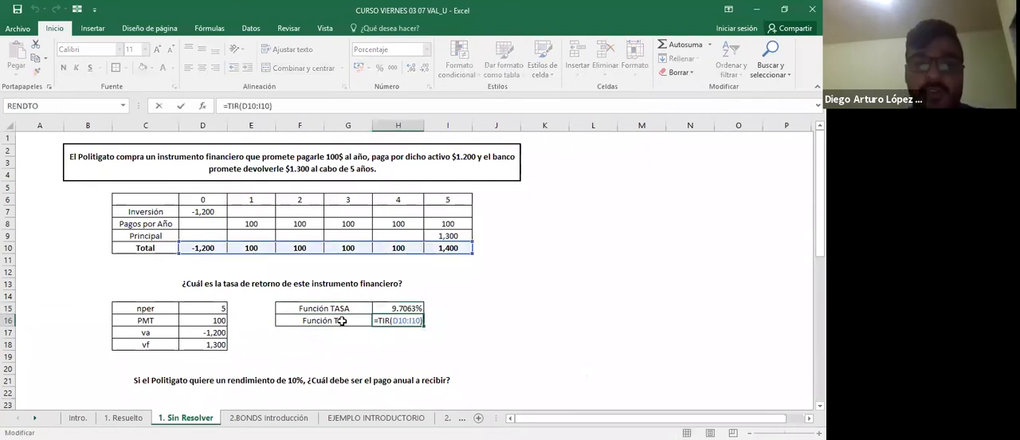
key("Escape")
key("Up")
key("Up")
key("Up")
key("Up")
key("Right")
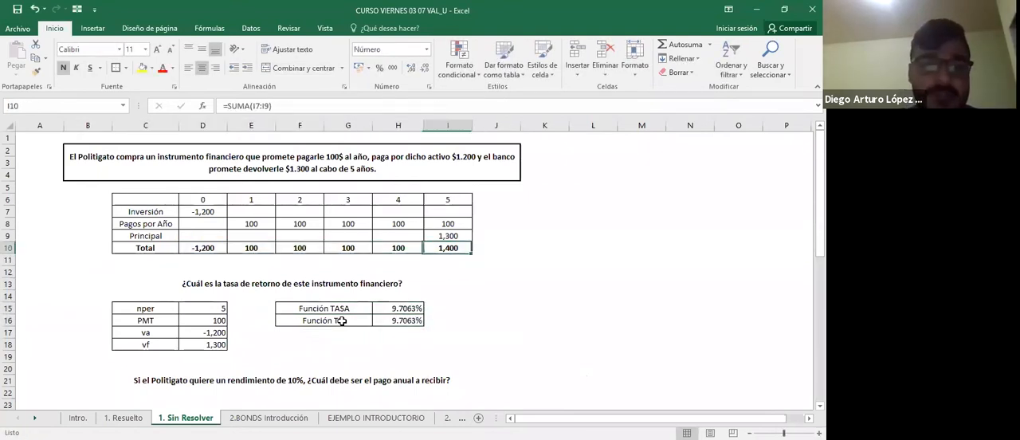
Apply a thick outside border to the whole cash flow table, C6:I10.
key("ctrl+a")
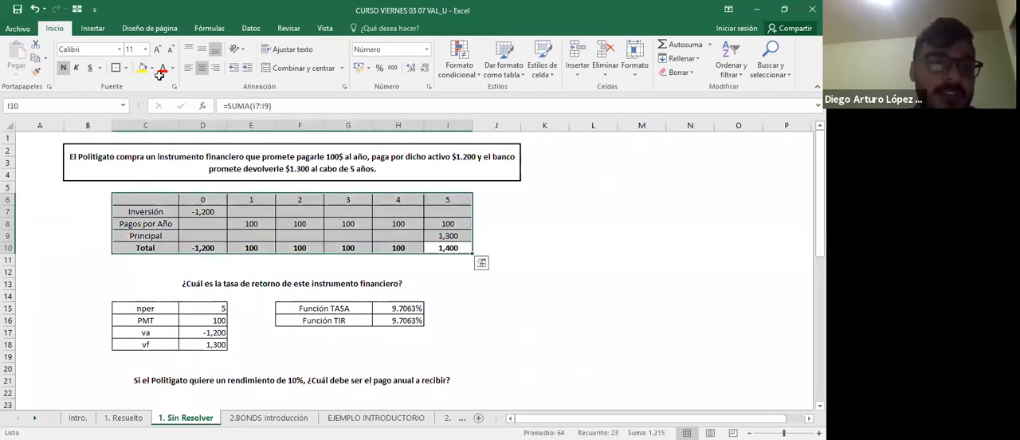
left_click(539, 287)
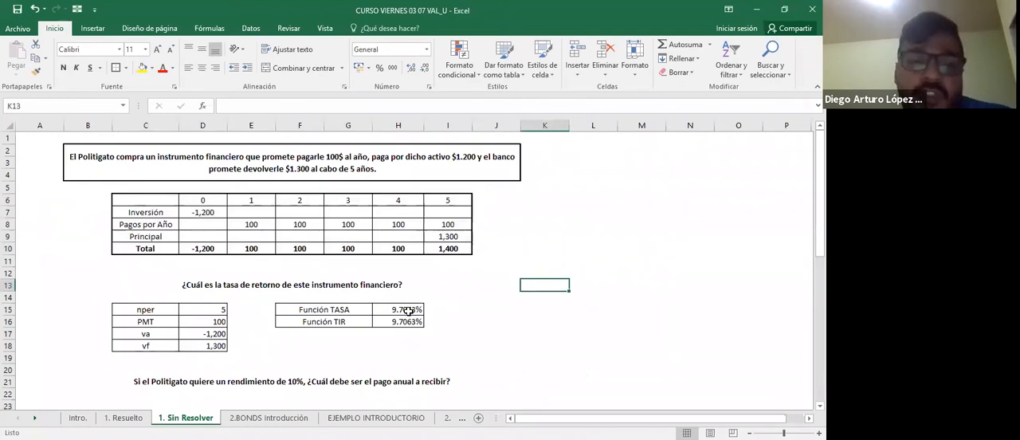
Set PMT in D16 to 50 to test its effect on the TASA rate.
left_click(408, 310)
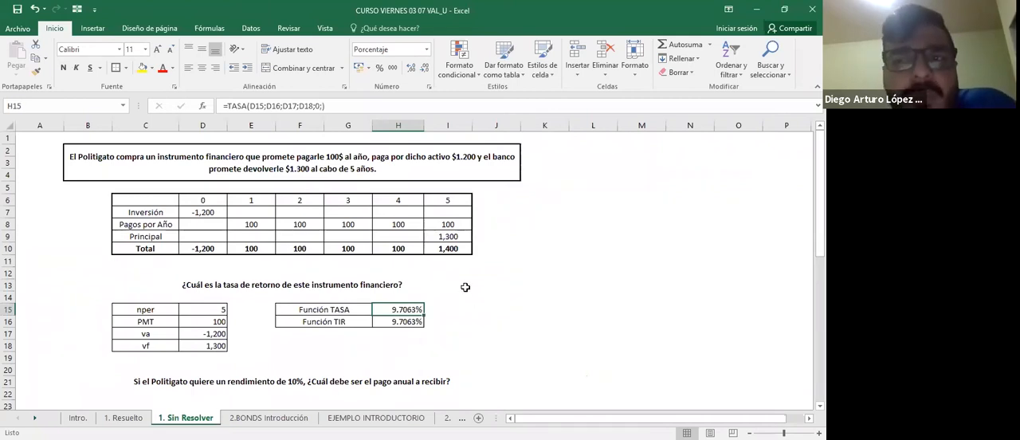
left_click(350, 167)
left_click(223, 323)
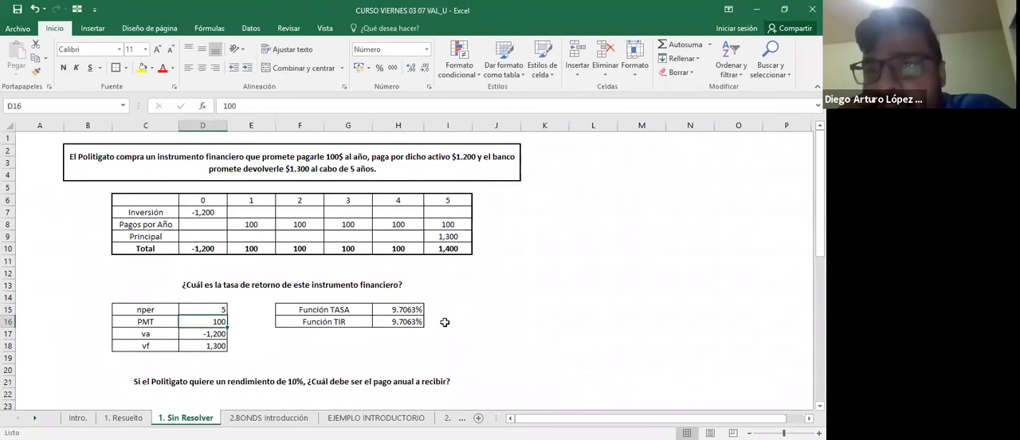
type("50")
key("Return")
key("Up")
key("F2")
key("Tab")
key("Right")
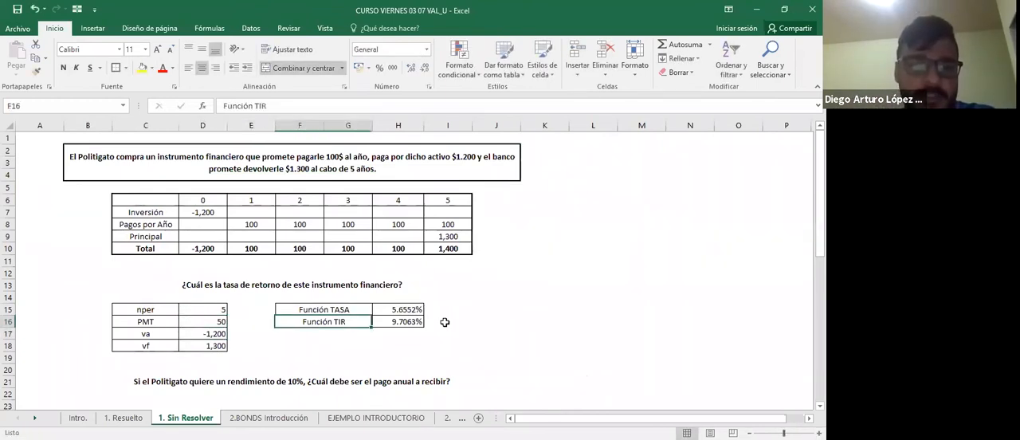
Check the TASA formula in H15 and undo the PMT change in D16.
key("Up")
key("Right")
key("F2")
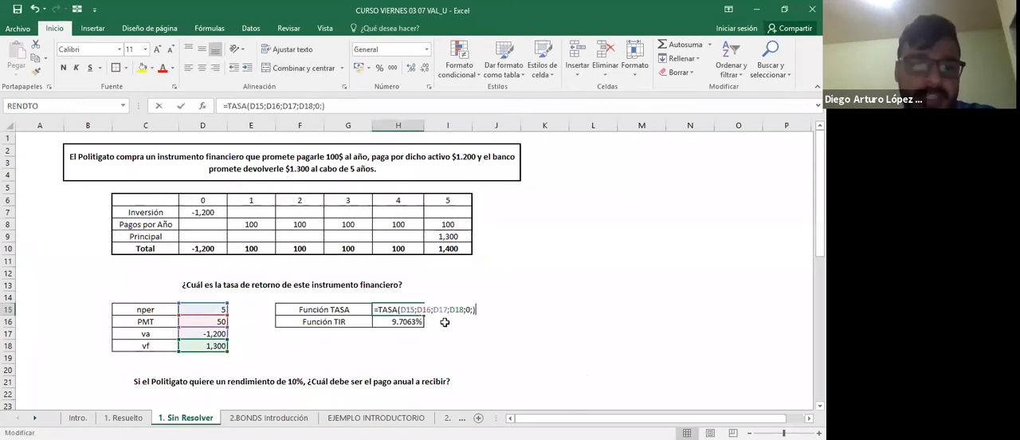
key("Escape")
key("ctrl+z")
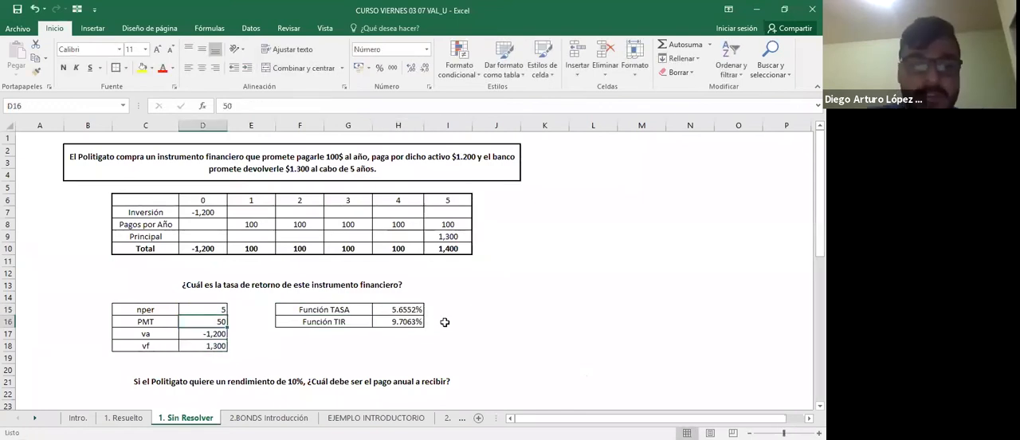
key("ctrl+z")
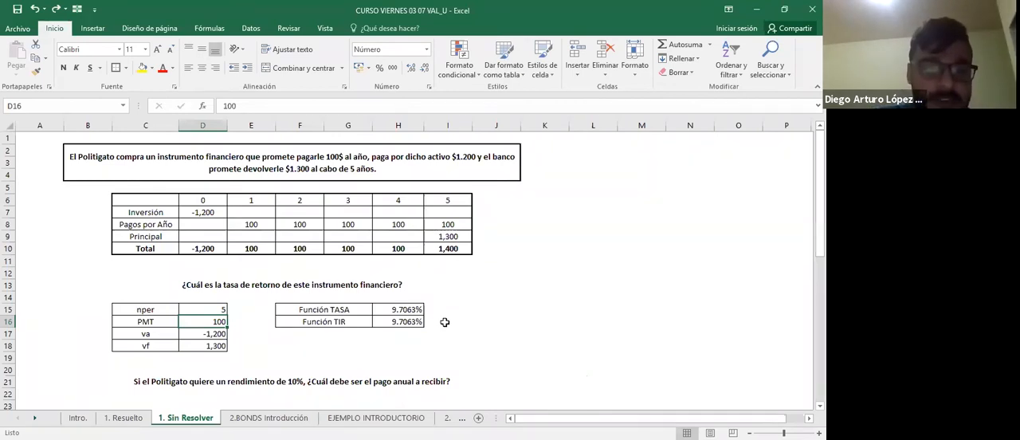
Set vf in D18 to 1200 to test its effect on the TASA rate.
key("Down")
key("Down")
type("1200")
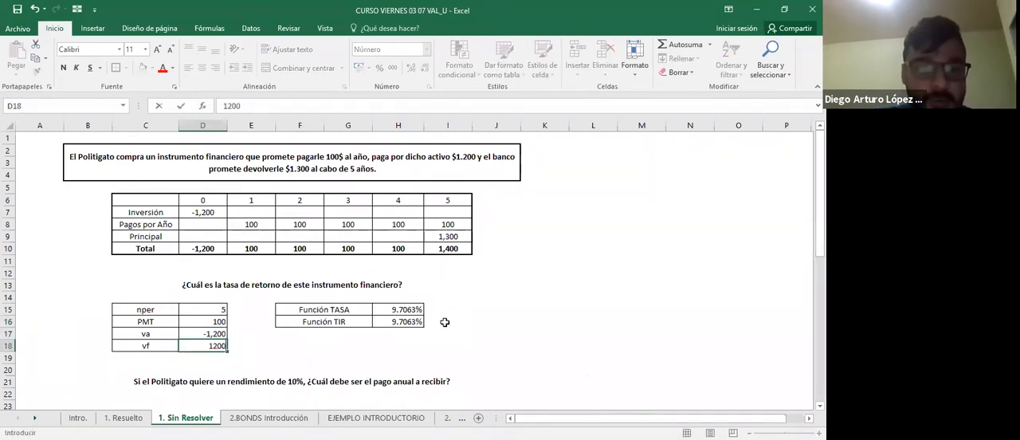
key("ctrl+Return")
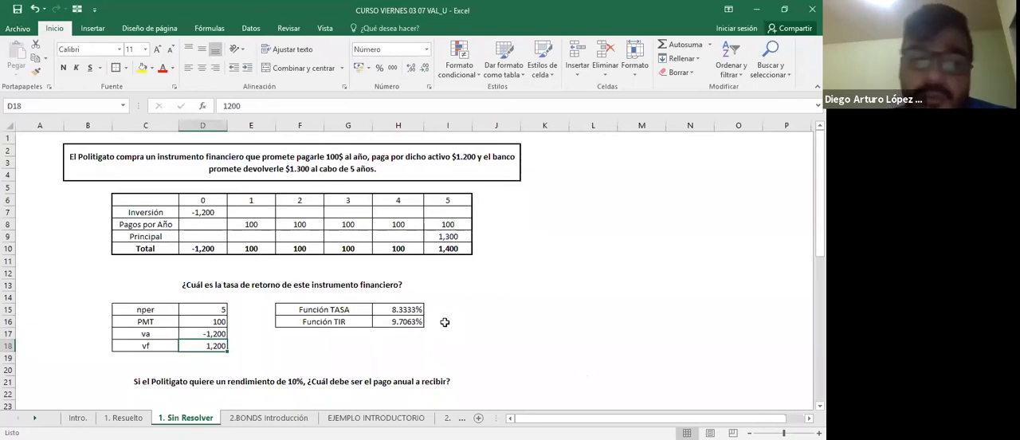
Set va in D17 to 1000 to test the effect of a positive present value on the TASA rate.
key("Up")
type("1000")
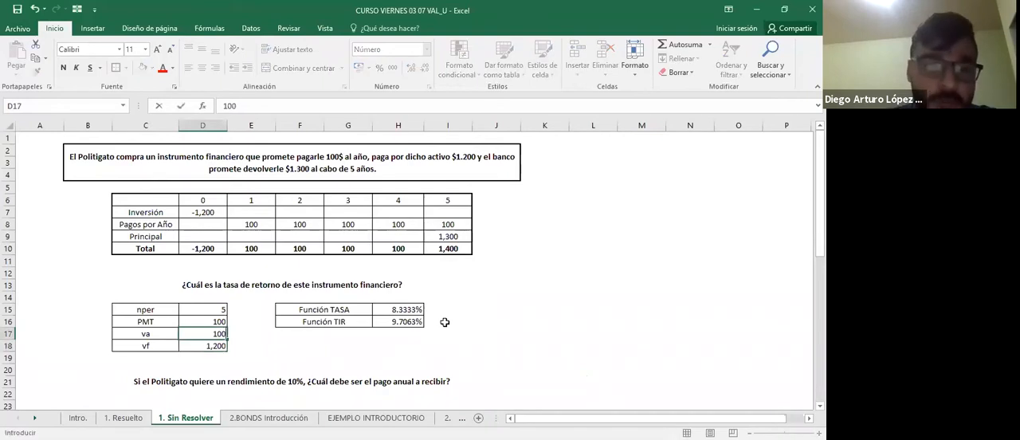
key("Return")
key("Up")
key("F2")
key("Tab")
key("Left")
key("F2")
key("Escape")
Check the TASA function's result and formula in H15 after the va change.
key("Right")
key("Left")
key("Right")
key("Right")
key("Up")
key("Up")
key("Right")
key("Left")
key("Right")
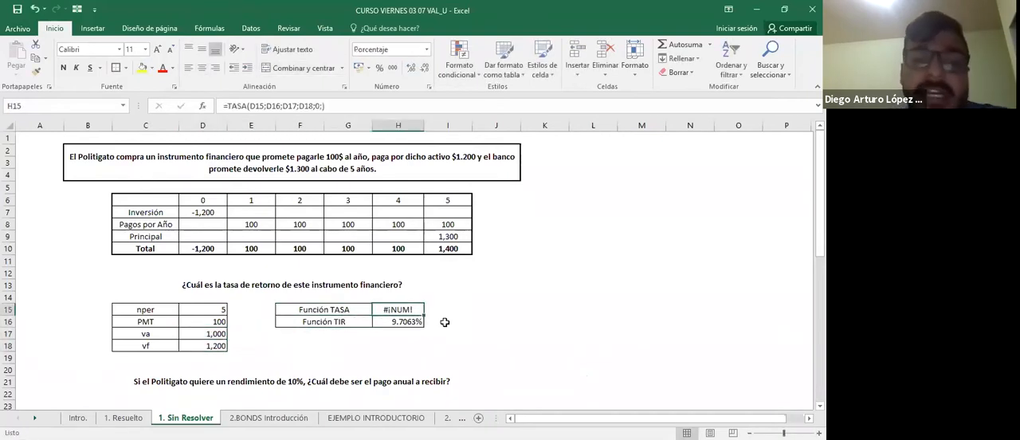
key("Left")
key("Right")
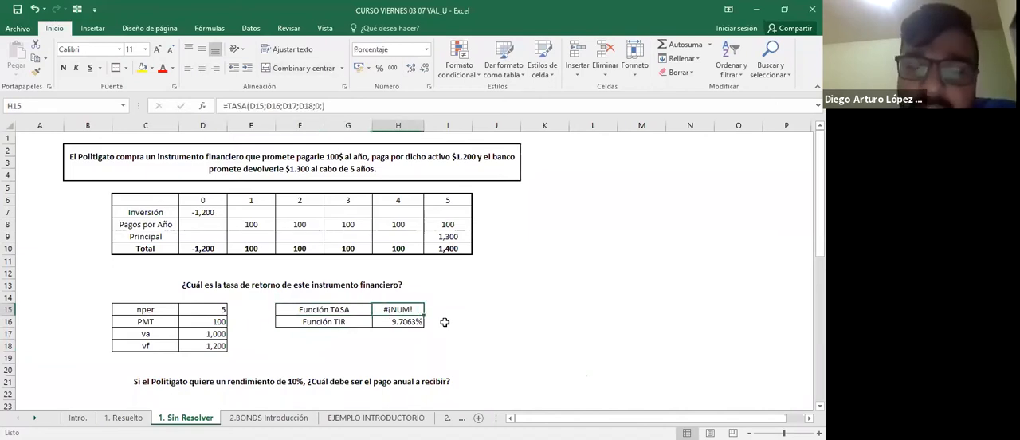
key("Left")
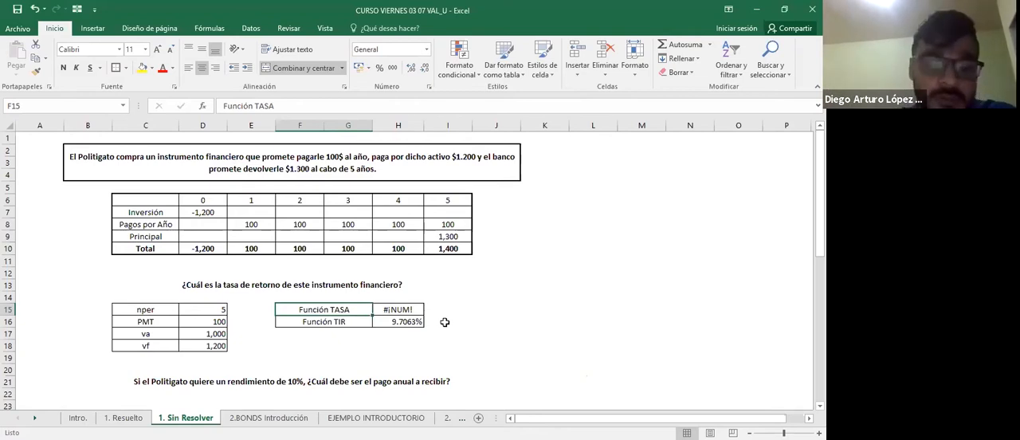
Set va in D17 to -1200.
key("Left")
key("Left")
key("Down")
key("Down")
type("-1200")
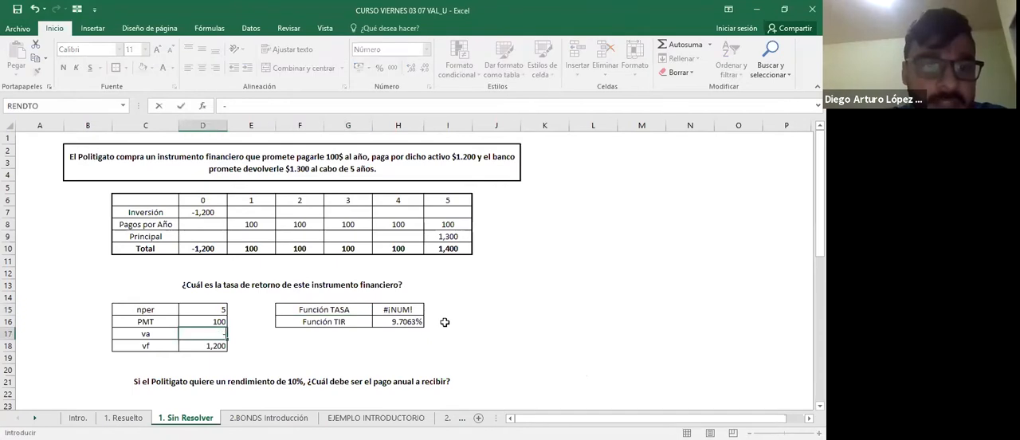
key("Return")
key("Up")
key("F2")
key("Escape")
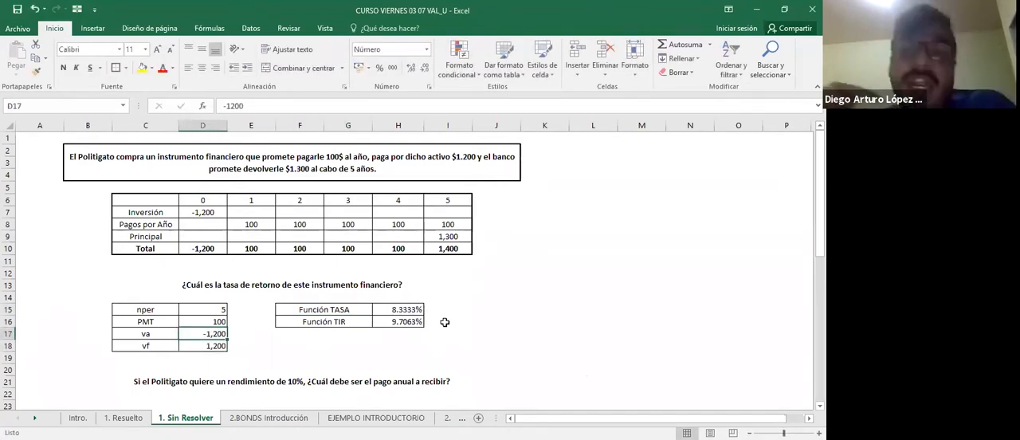
Set vf in D18 to 1300 so the TASA inputs match the original exercise.
key("Up")
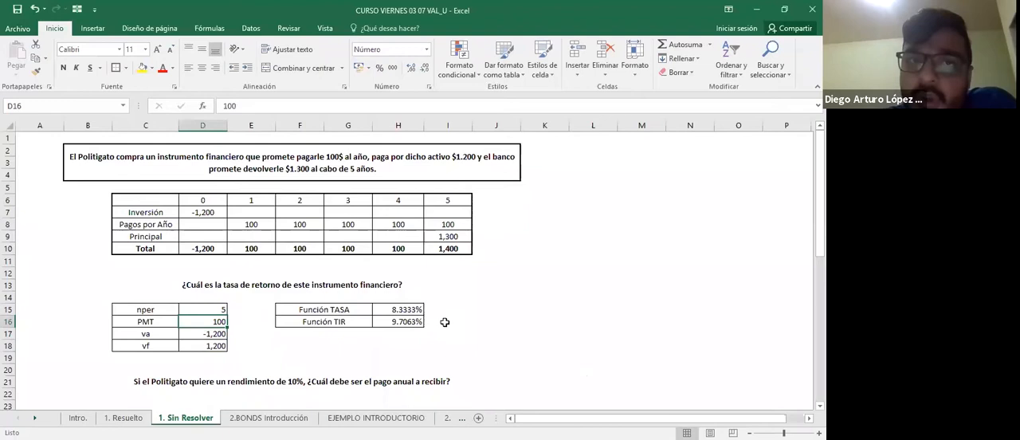
key("Down")
key("Down")
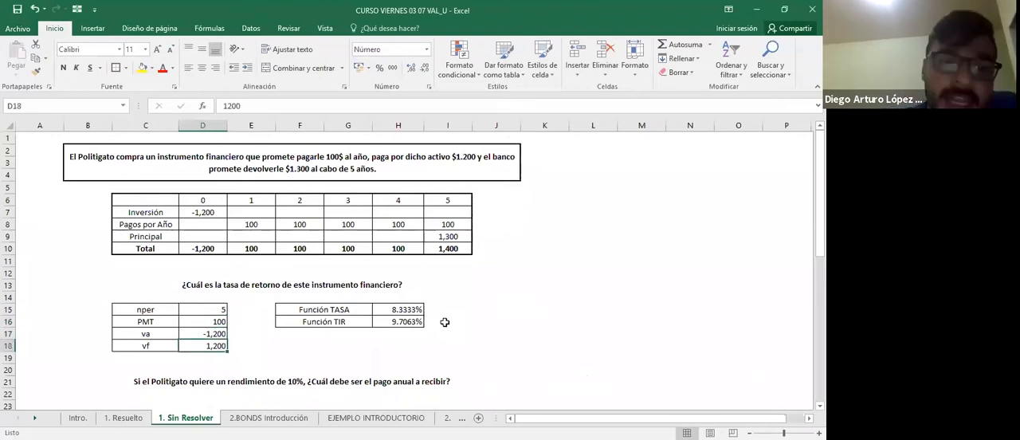
type("1300")
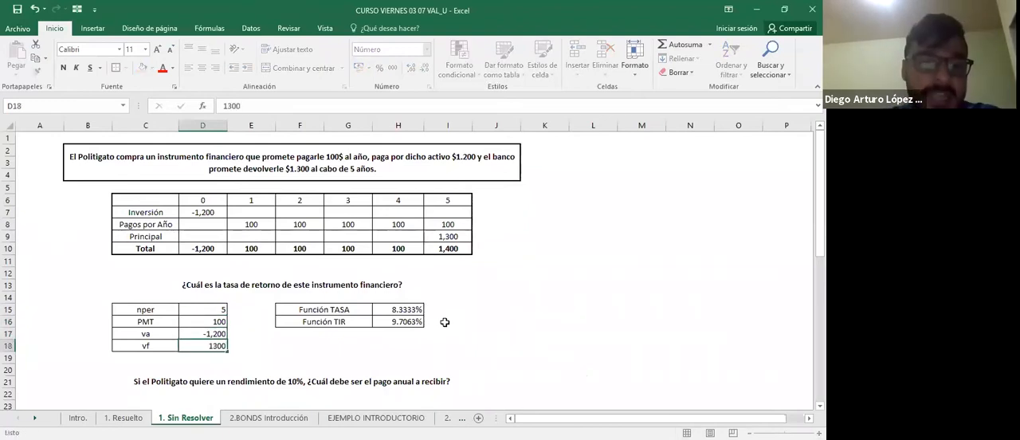
key("ctrl+Return")
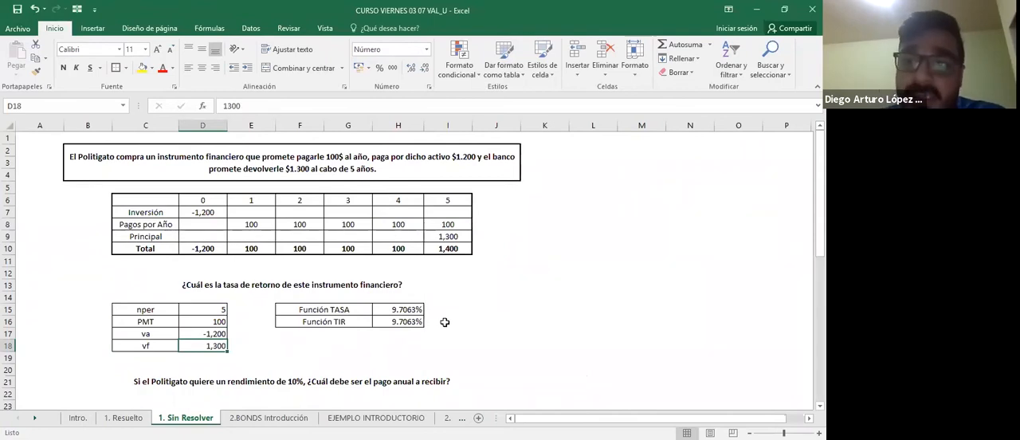
left_click(487, 35)
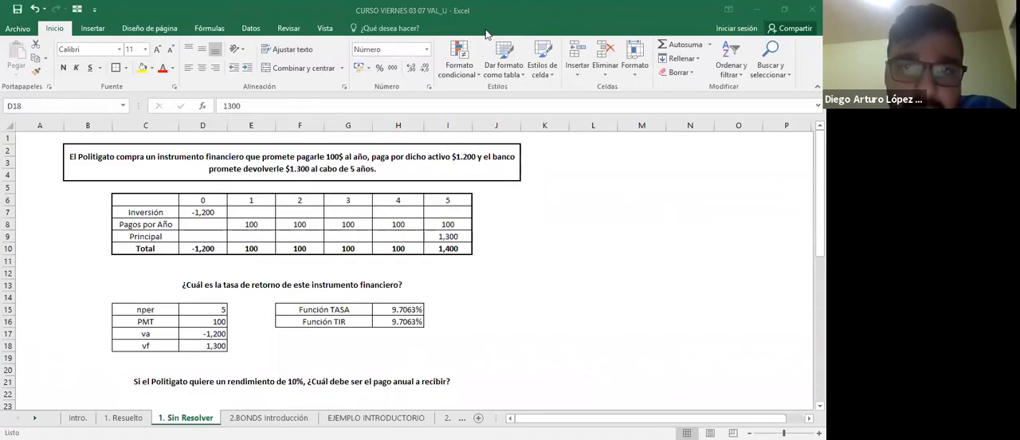
Examine the question on the annual payment needed for a 10% return and the blank input table below it.
left_click(263, 321)
key("Down")
key("Down")
key("Down")
key("Down")
key("Down")
key("Down")
key("Down")
key("Down")
key("Down")
key("Down")
key("Down")
key("Down")
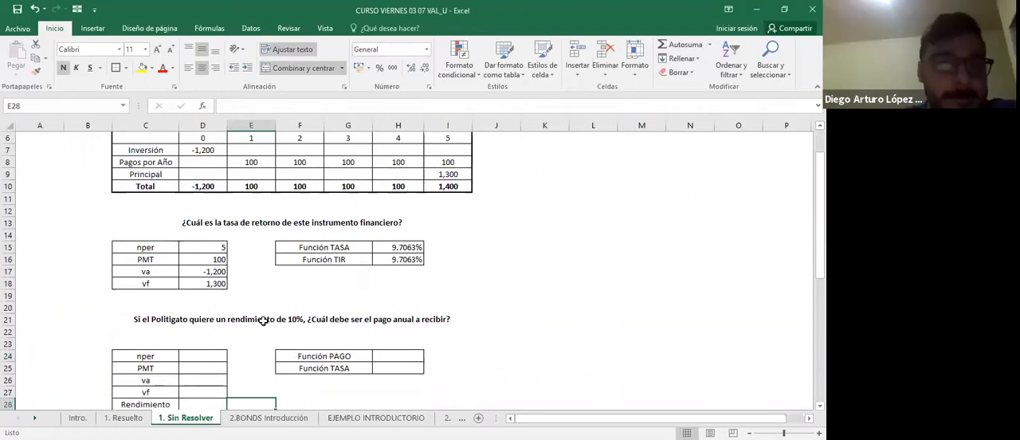
scroll(263, 321, "down", 2)
left_click(263, 321)
key("Up")
key("Up")
key("Up")
key("Up")
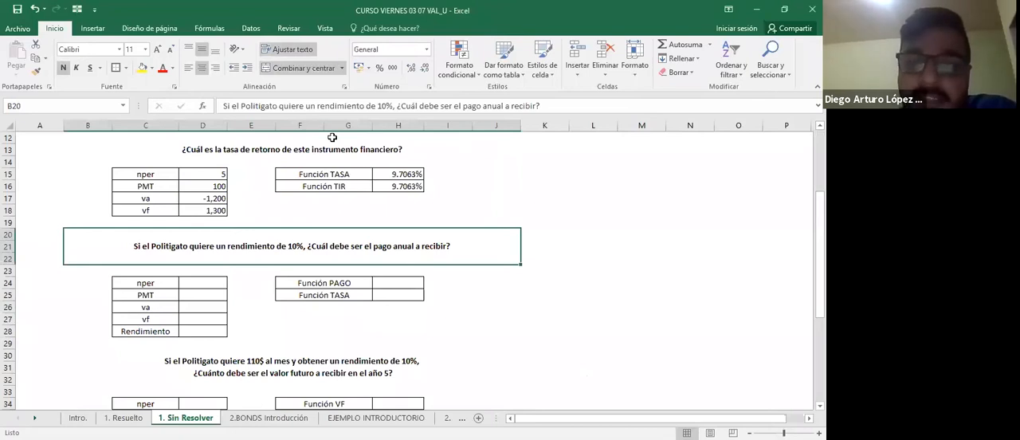
key("alt+Tab")
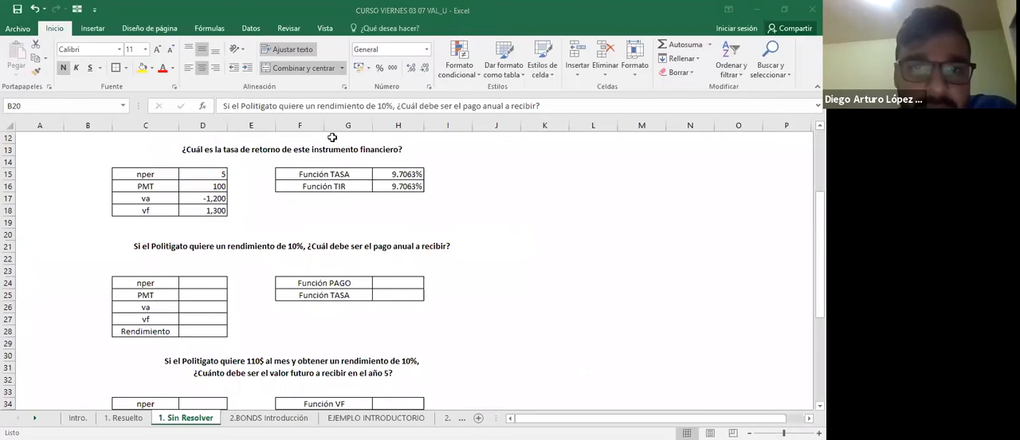
left_click(353, 296)
key("Up")
key("Left")
key("Left")
key("Up")
key("Up")
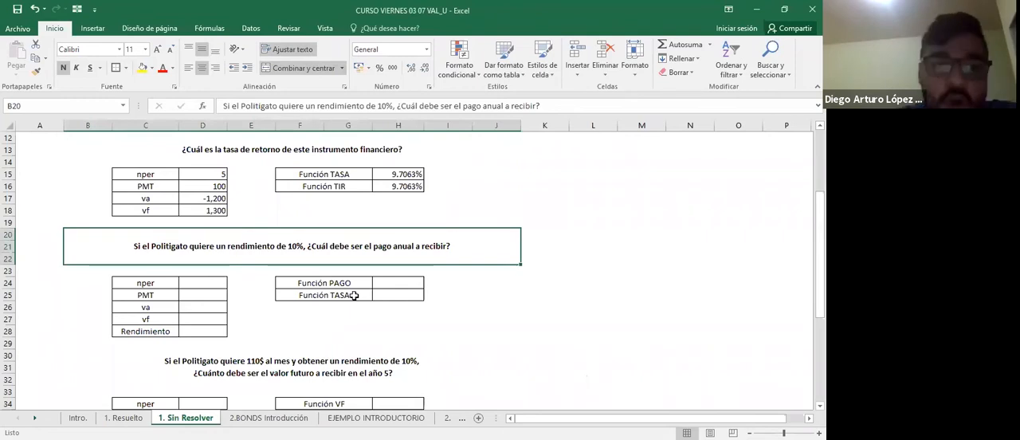
Enter 5 as nper in D24 and mark the unknown PMT in D25 with ¿?
key("Down")
key("Down")
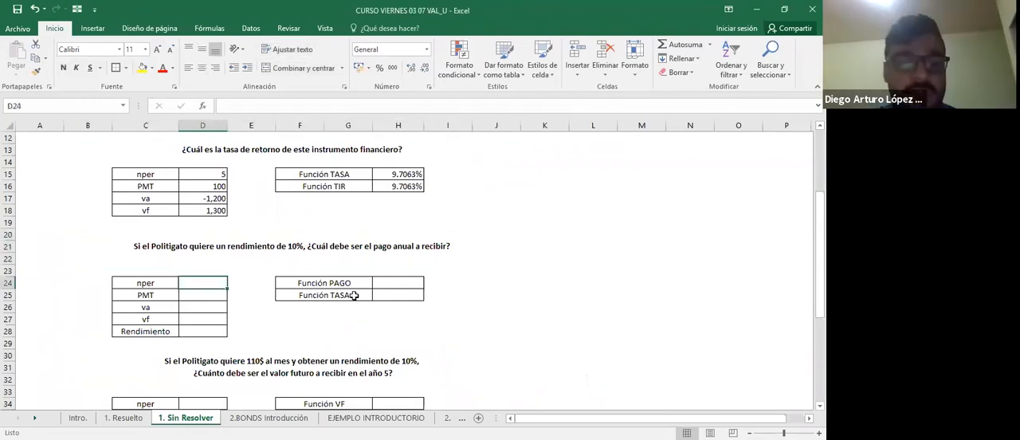
type("5")
key("Return")
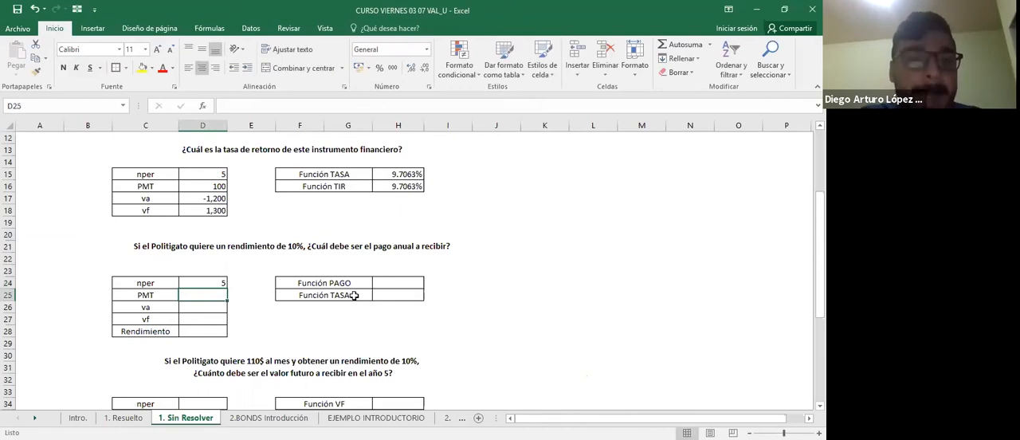
type("¿")
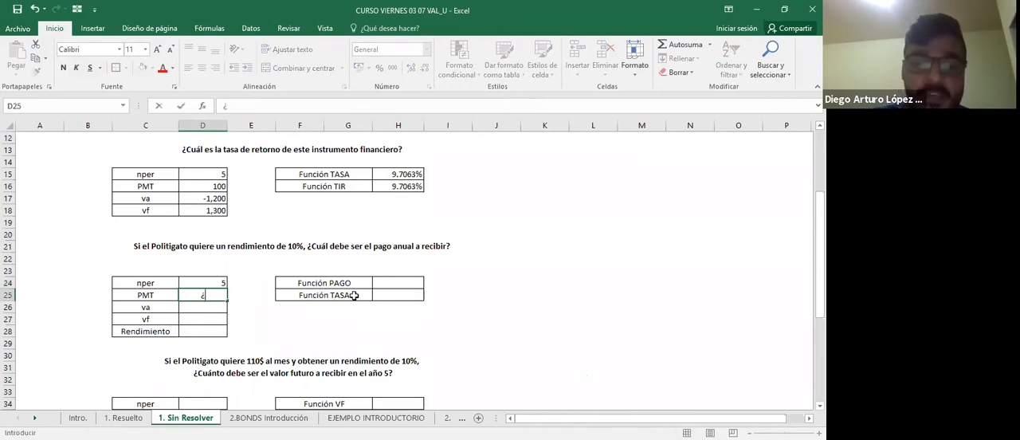
type("?")
key("ctrl+Return")
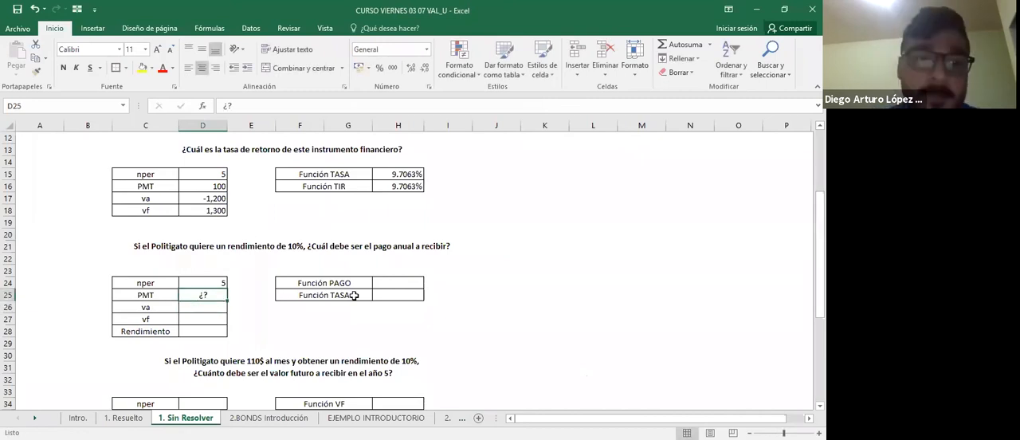
key("Return")
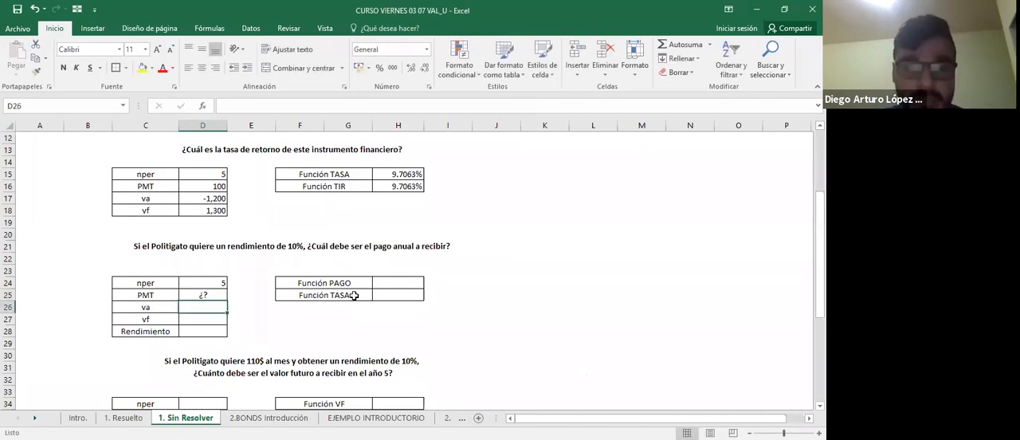
Fill in D26:D28 with va -1200, vf 1300 and a Rendimiento of 10%.
type("-1200")
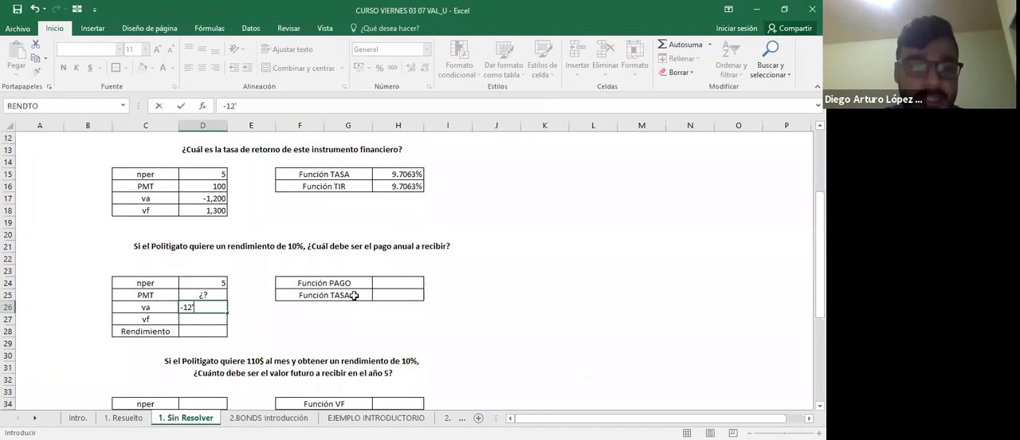
key("Return")
type("1300")
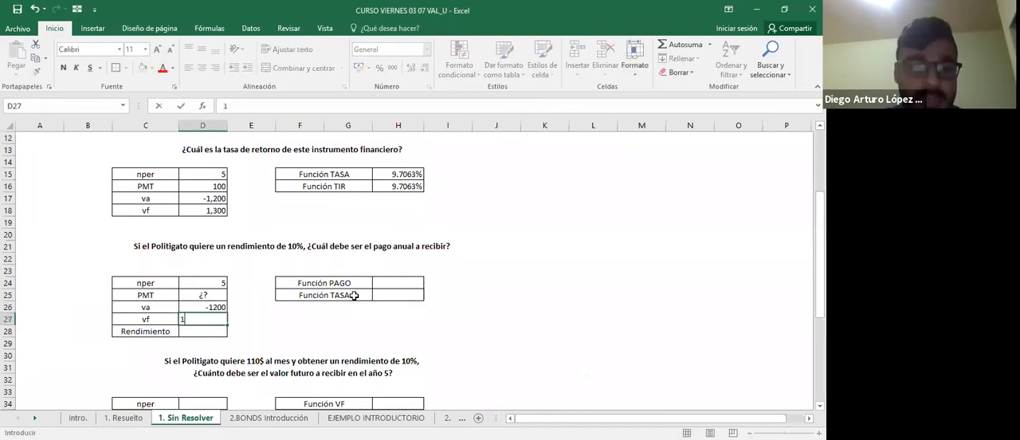
key("Return")
key("Up")
key("Up")
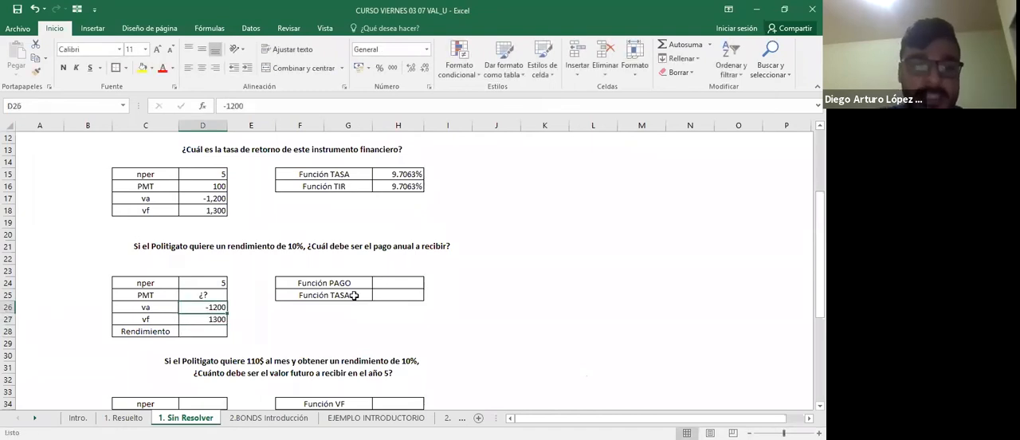
key("Down")
key("Down")
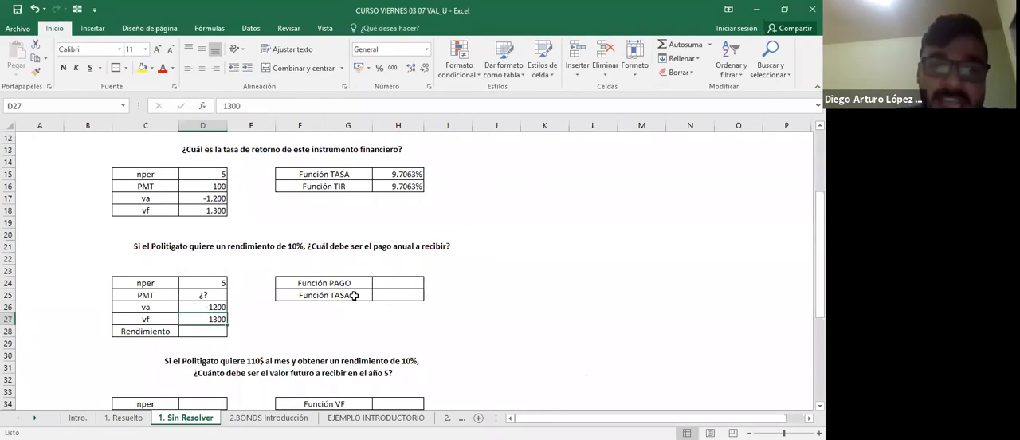
type("10")
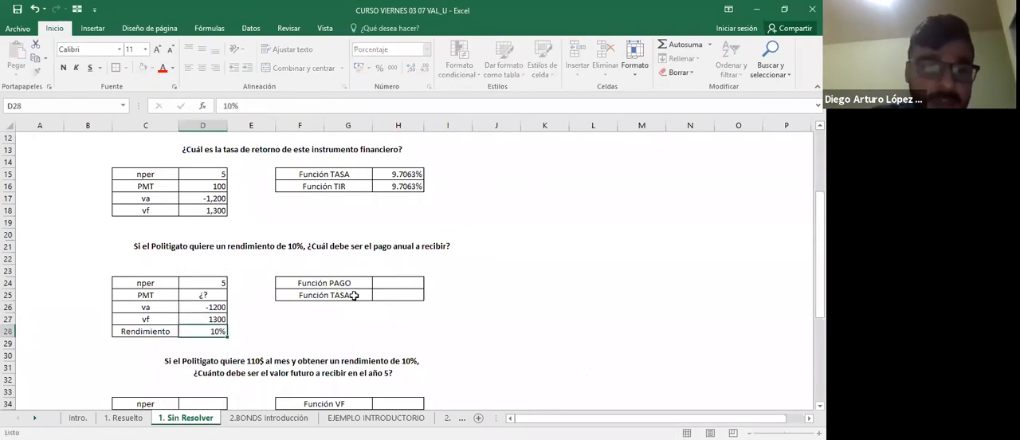
key("Tab")
Start a PAGO formula in H24 using the return in D28 as the rate and D24 as nper.
key("Up")
key("Up")
key("Up")
key("Right")
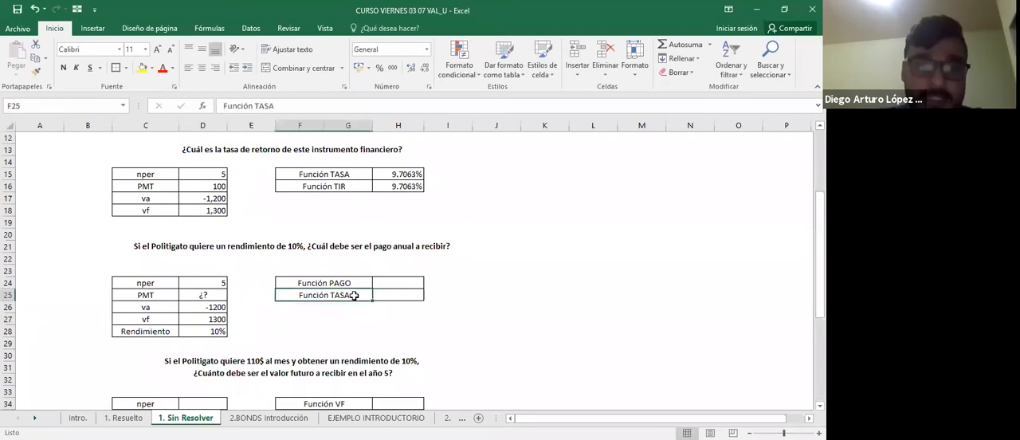
key("Right")
key("Up")
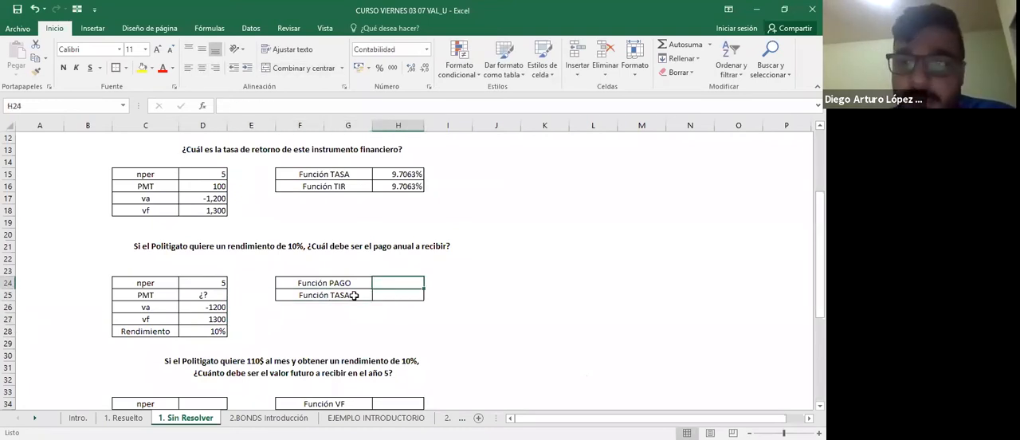
type("=")
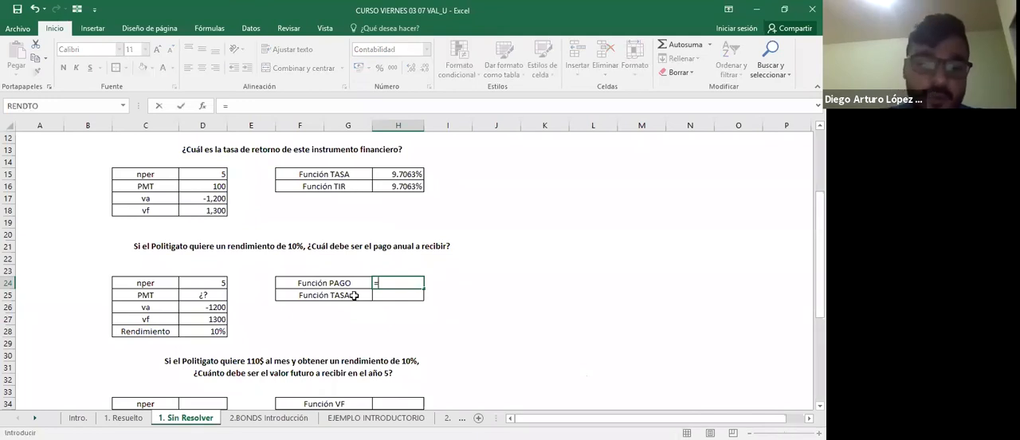
type("pago")
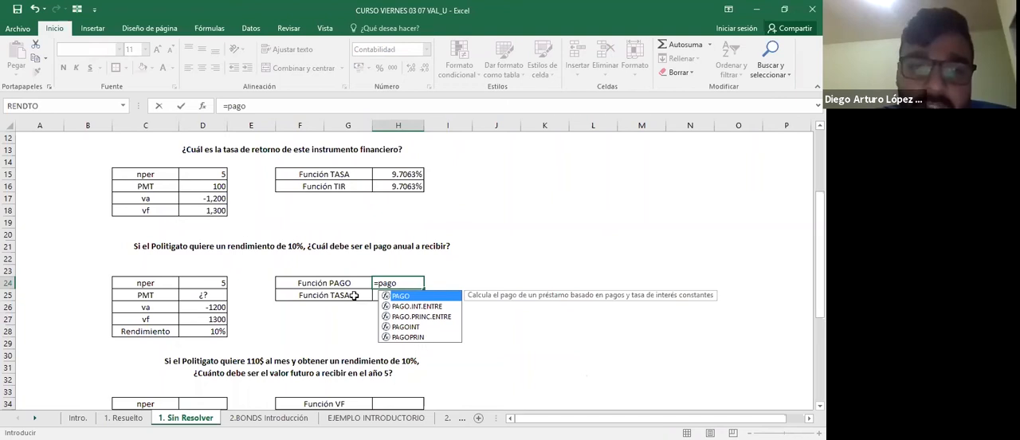
key("Tab")
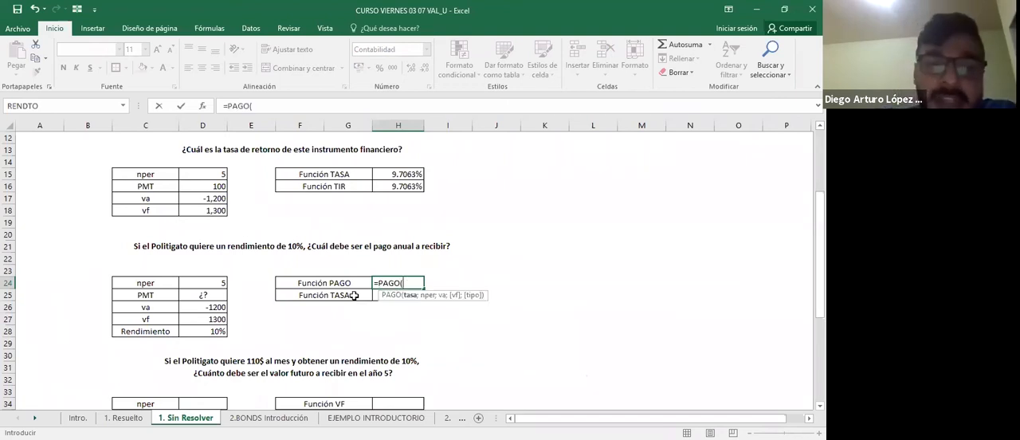
key("Left")
key("Left")
key("Left")
key("Down")
key("Down")
key("Down")
key("Down")
key("Left")
type(";")
key("Left")
key("Left")
key("Left")
key("Left")
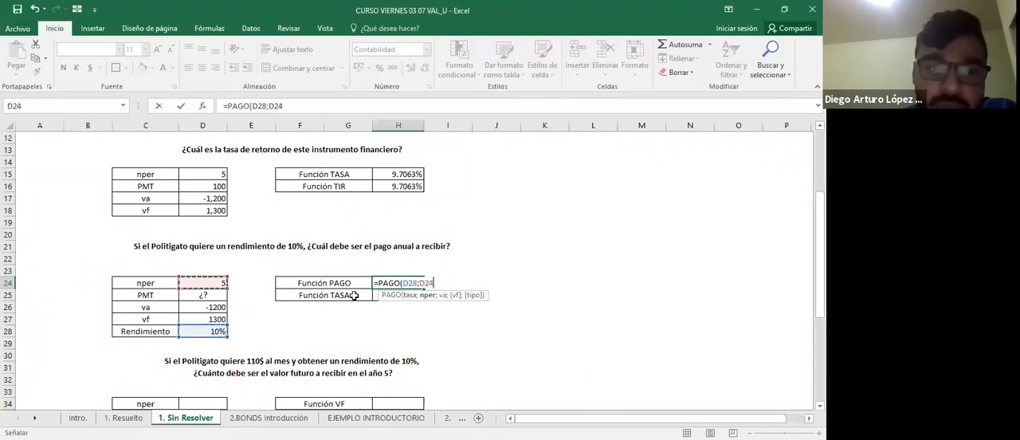
Complete the PAGO formula in H24 with D26 as va, D27 as vf and type 0 for end-of-period payments.
type(";")
key("Left")
key("Left")
key("Left")
key("Down")
key("Down")
key("Left")
type(";")
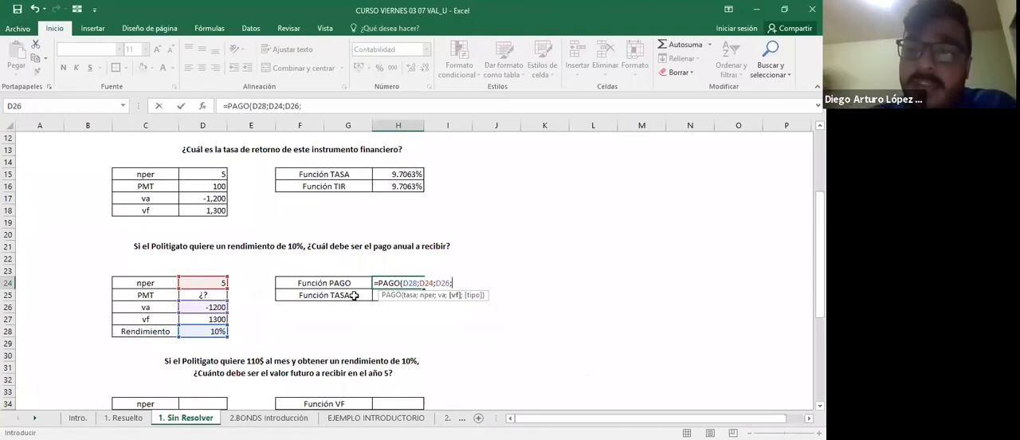
key("Left")
key("Down")
key("Down")
key("Down")
key("Left")
key("Left")
key("Left")
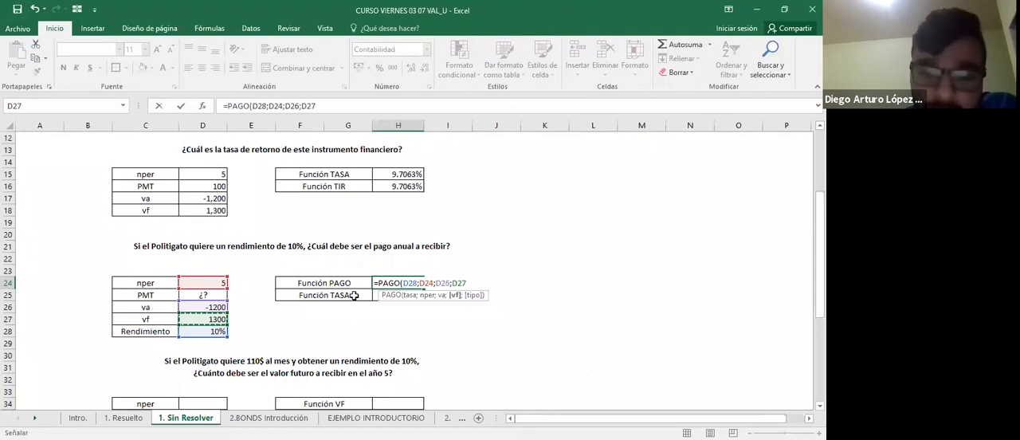
type(";0")
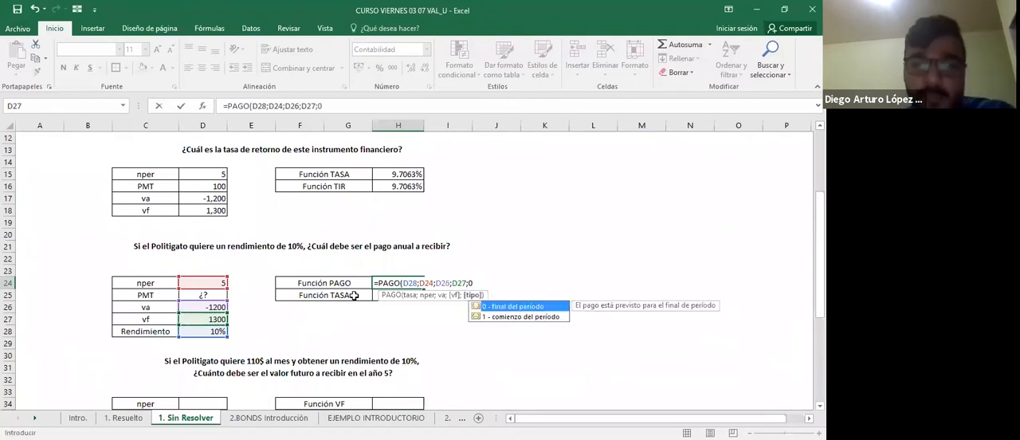
key("Return")
Review the cell references of the PAGO formula in H24.
key("Up")
key("F2")
key("Escape")
key("F2")
key("Escape")
key("Right")
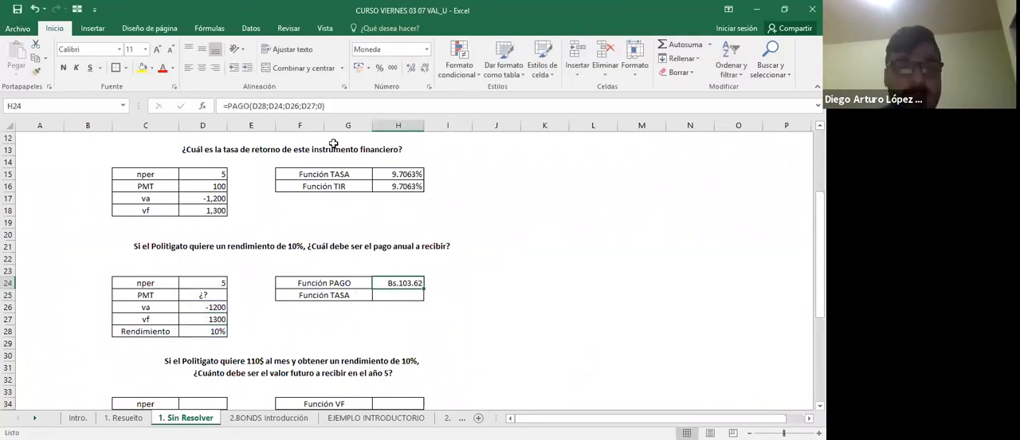
Apply the thousands-separator number style to the PAGO result in H24, removing the currency symbol.
left_click(392, 68)
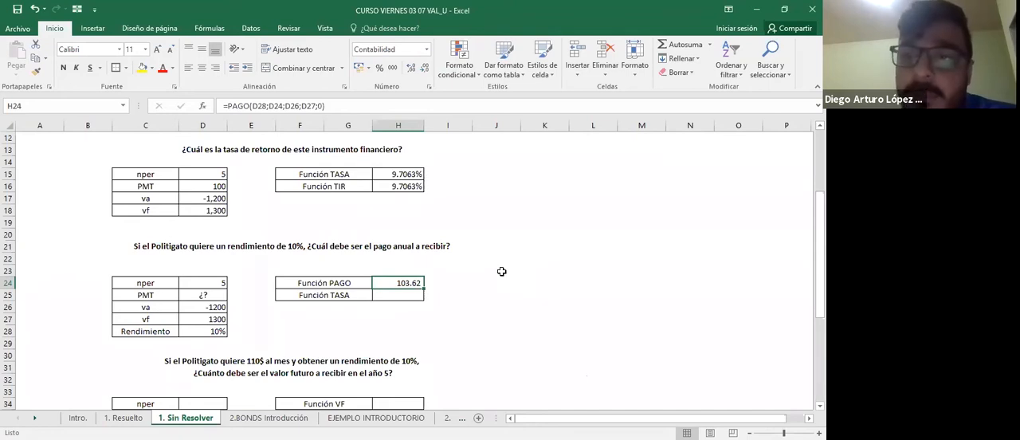
Review the vf and Rendimiento entries of the 10% exercise in rows 27 and 28.
key("Left")
key("Left")
key("Left")
key("Left")
key("Down")
key("Down")
key("Down")
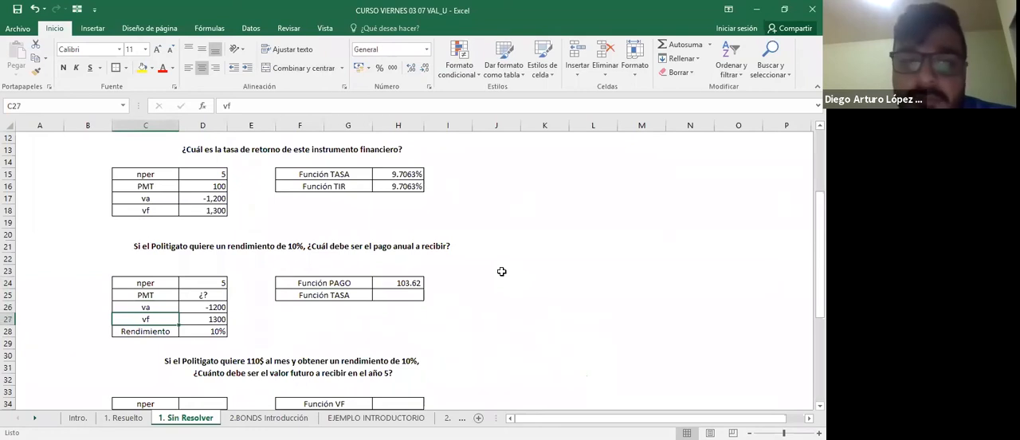
key("Down")
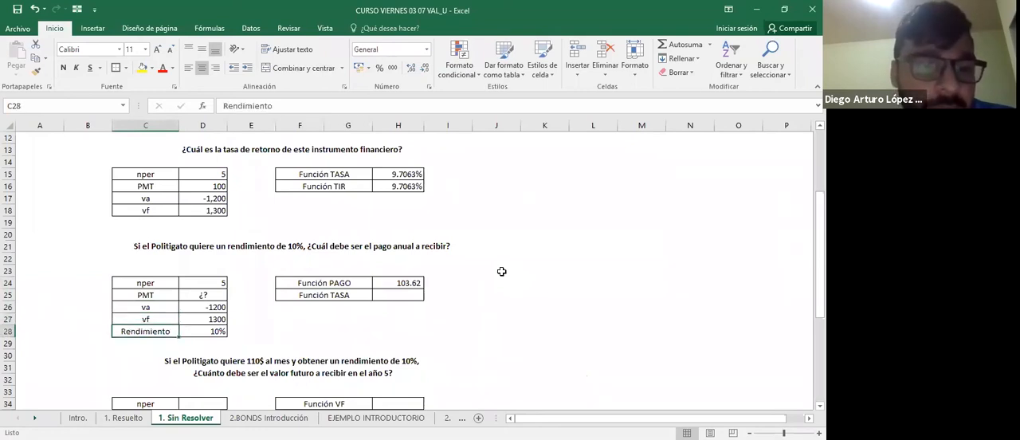
key("Right")
key("Left")
key("Right")
key("Right")
key("Left")
key("Left")
key("Right")
key("Right")
key("Right")
key("Right")
Start a TASA formula in H25 with D24 as nper.
key("Up")
key("Left")
key("Right")
key("Right")
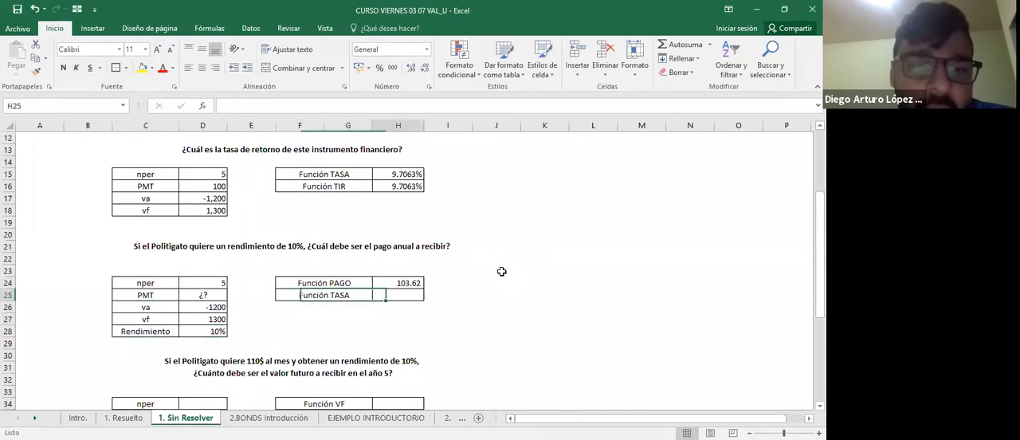
key("Up")
key("Down")
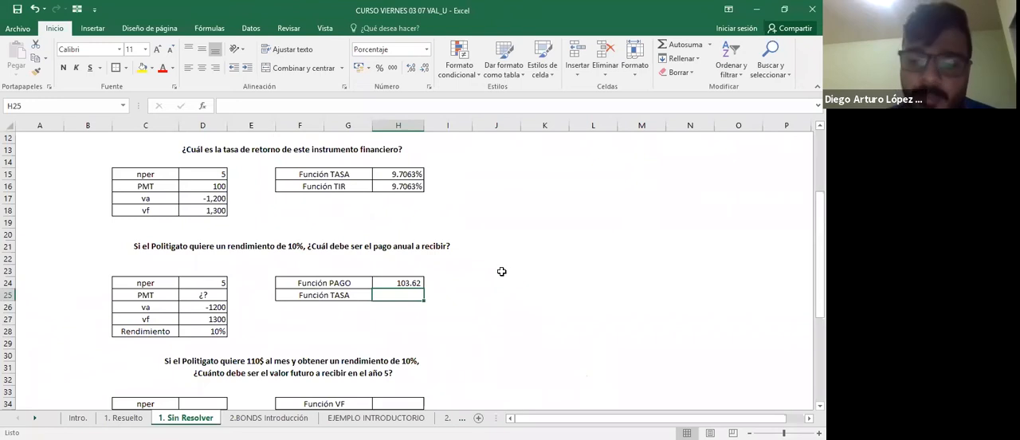
type("=")
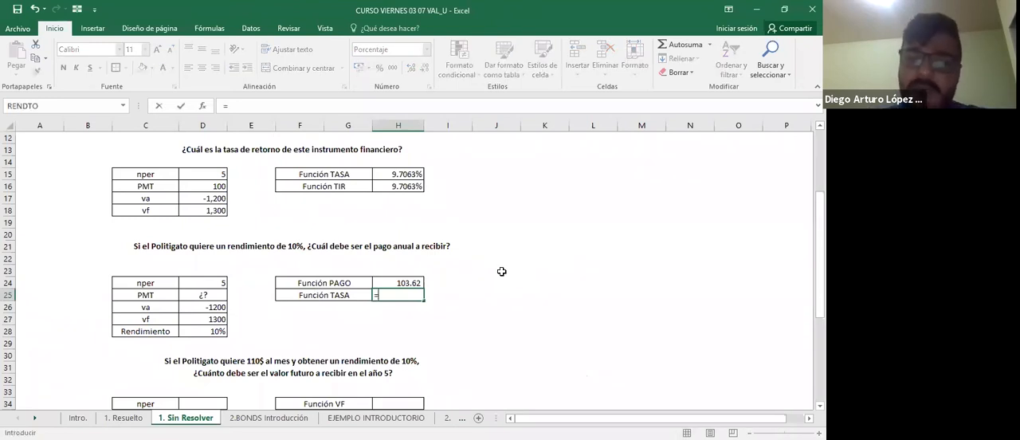
type("TASA(")
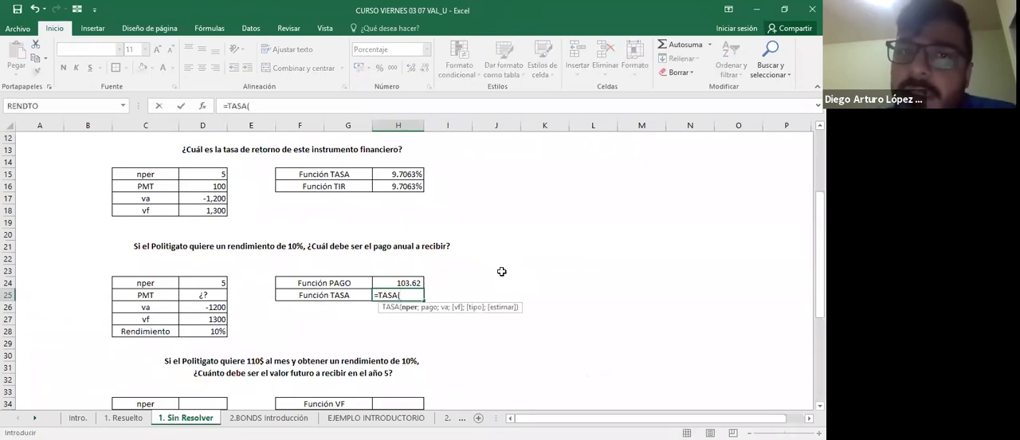
key("Left")
key("Left")
key("Left")
key("Up")
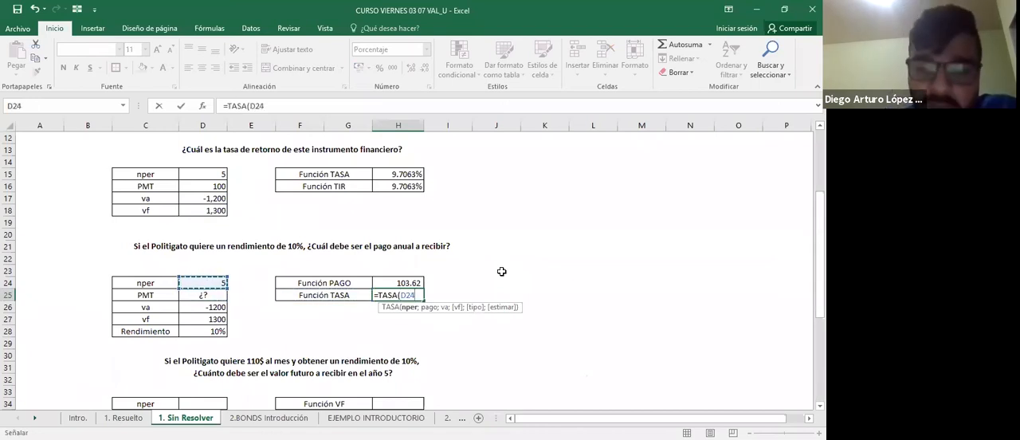
Use the calculated payment in H24 as the pago argument of the TASA formula.
type(";")
key("Left")
key("Left")
key("Left")
key("Right")
key("Right")
key("Right")
key("Up")
Complete the TASA formula in H25 with D26 as va, D27 as vf and type 0.
type(";")
key("Left")
key("Left")
key("Left")
key("Left")
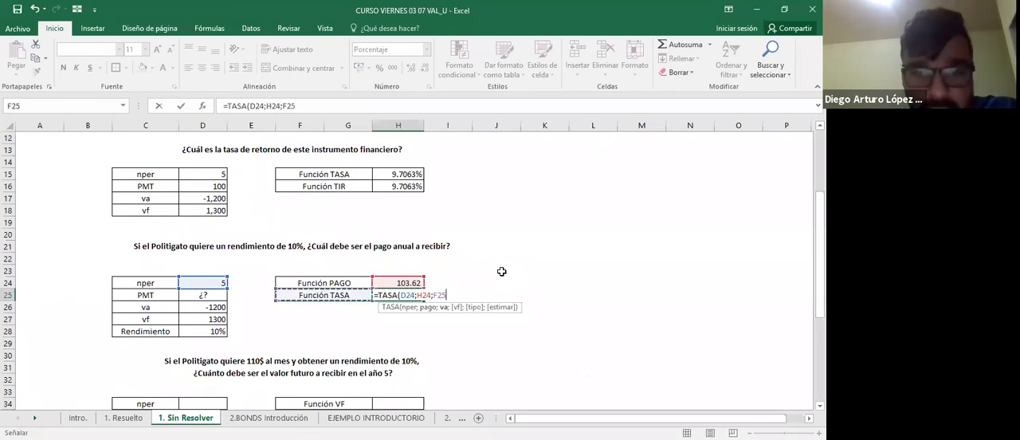
key("Down")
type(";")
key("Left")
key("Left")
key("Left")
key("Left")
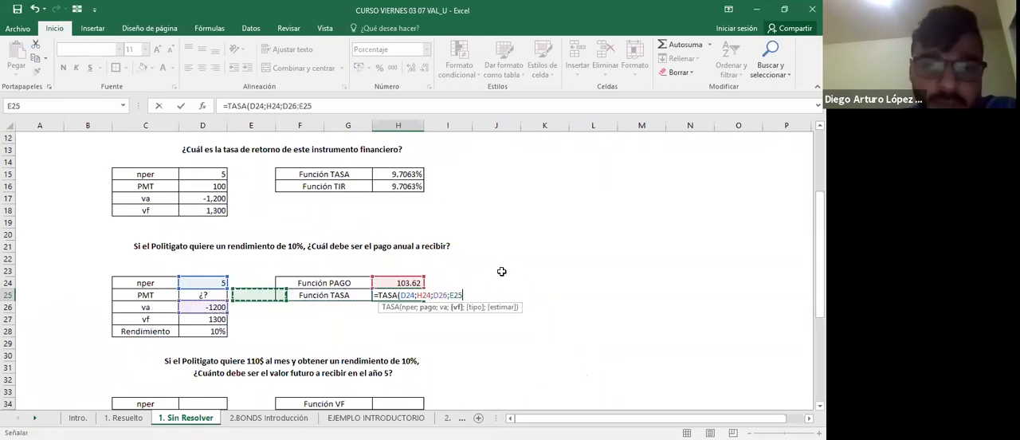
key("Down")
key("Down")
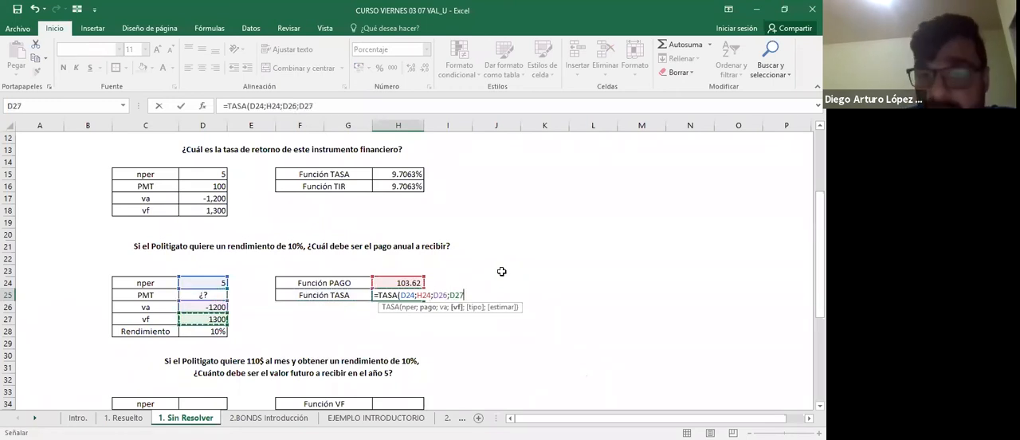
type(";0")
key("Return")
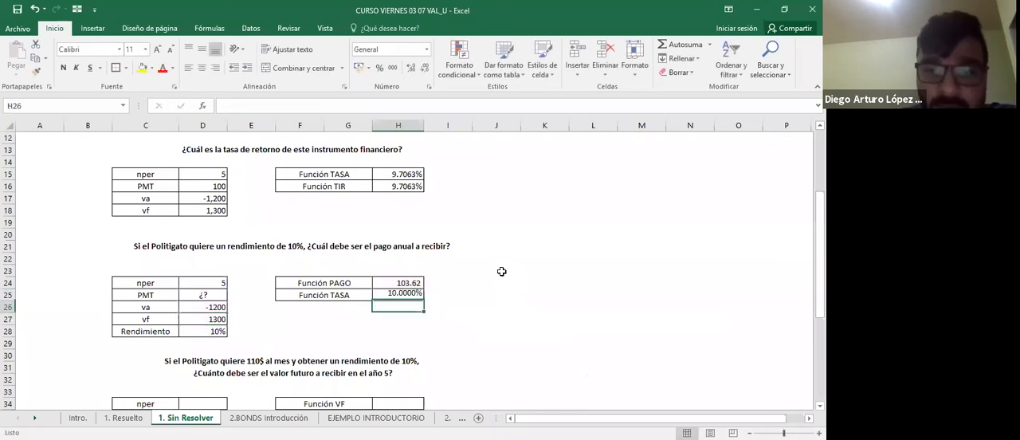
Review the cell references of the TASA formula in H25 and the PAGO formula in H24.
key("Up")
key("F2")
key("Escape")
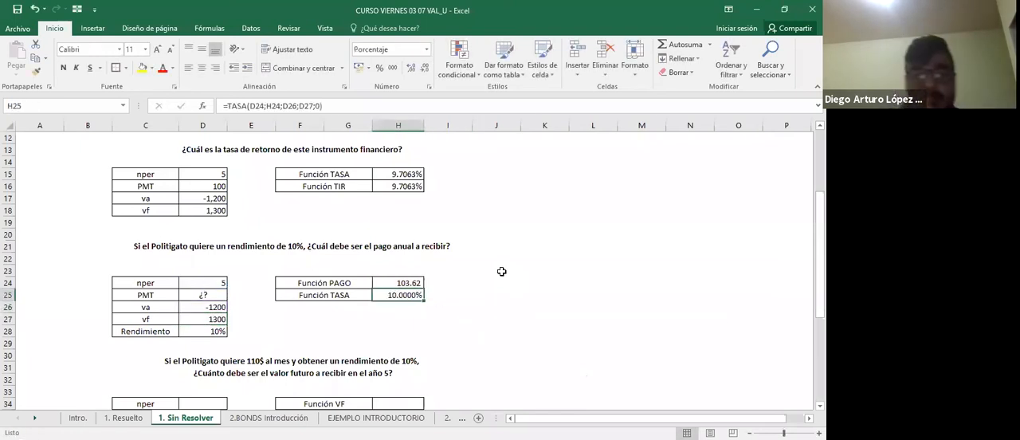
key("Up")
key("F2")
key("Escape")
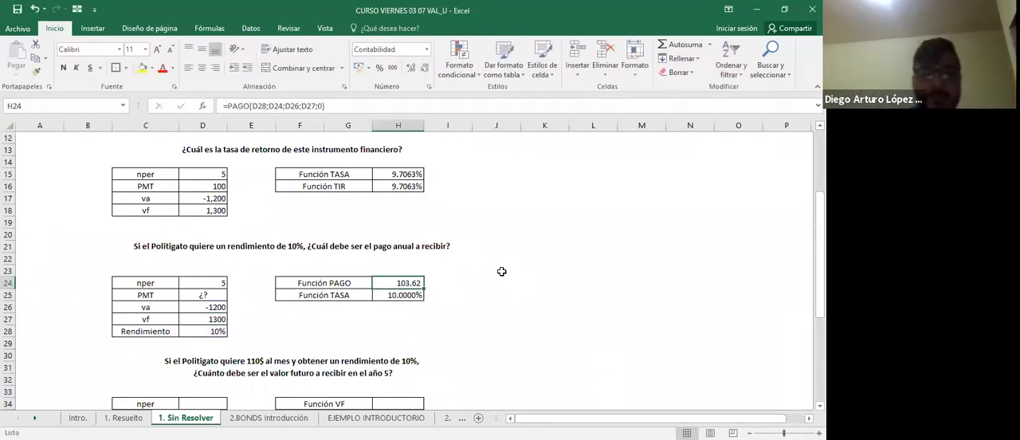
key("Down")
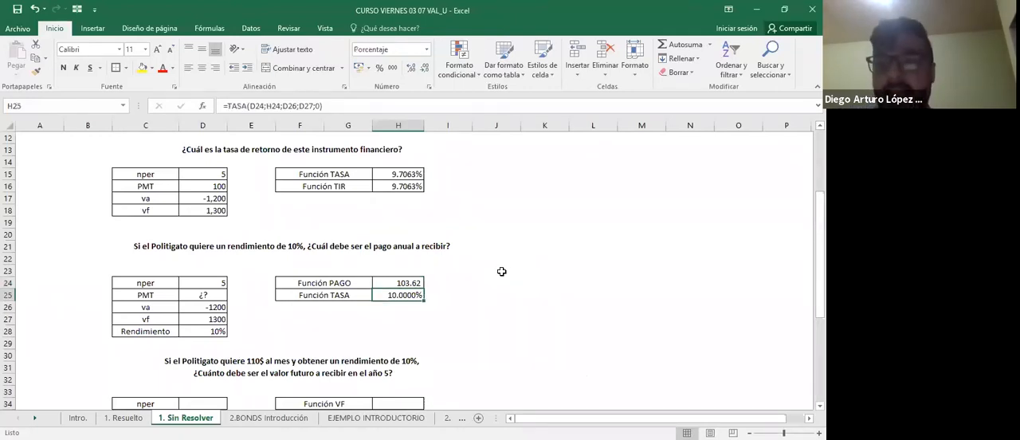
Put an outline border around the merged question at B30 about the 110$ payment and 10% return.
key("Down")
key("Down")
key("Down")
key("Down")
key("Down")
key("Down")
key("Down")
key("Down")
key("Down")
key("Down")
key("Down")
key("Down")
key("Down")
key("Down")
key("Down")
key("Down")
key("Down")
key("Down")
key("Down")
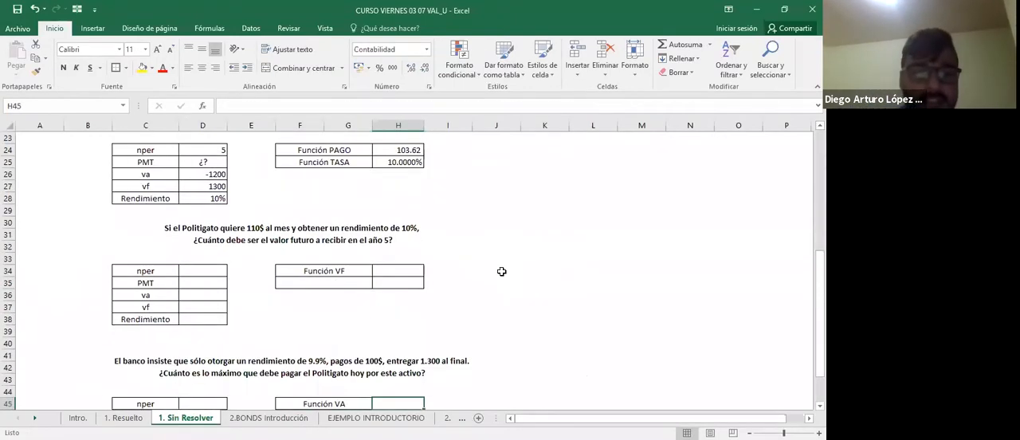
key("Up")
key("Up")
key("Up")
key("Up")
key("Up")
key("Up")
key("Up")
key("Up")
key("Up")
key("Up")
key("Up")
key("Up")
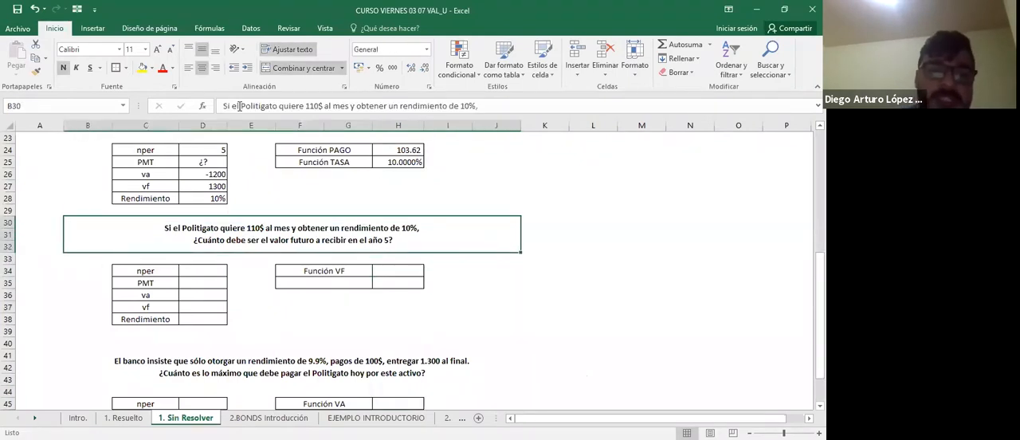
left_click(540, 257)
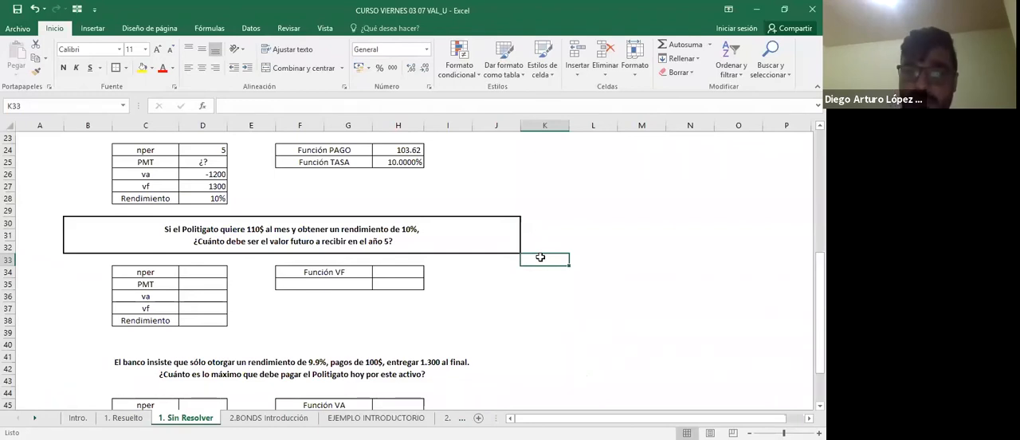
Fill in D34:D36 with nper 5, PMT 110 and va -1200.
key("Left")
key("Left")
key("Left")
key("Left")
key("Left")
key("Left")
key("Left")
key("Down")
type("5")
key("Return")
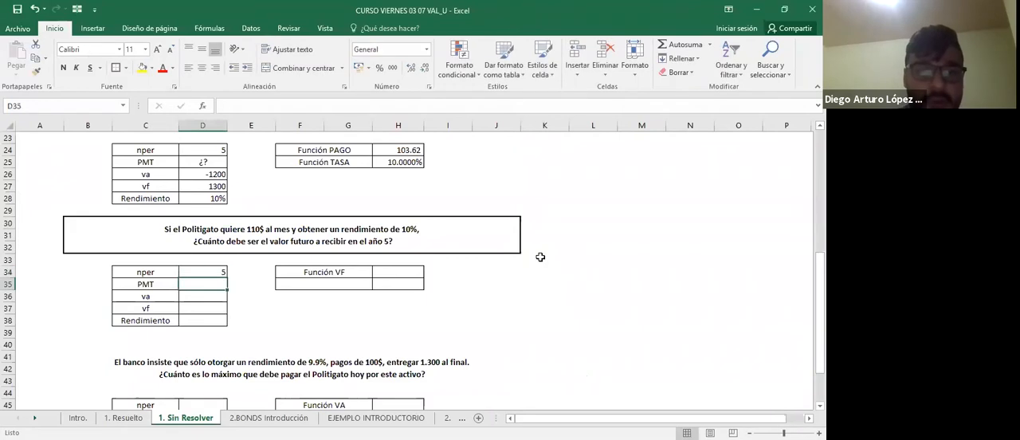
type("110")
key("Return")
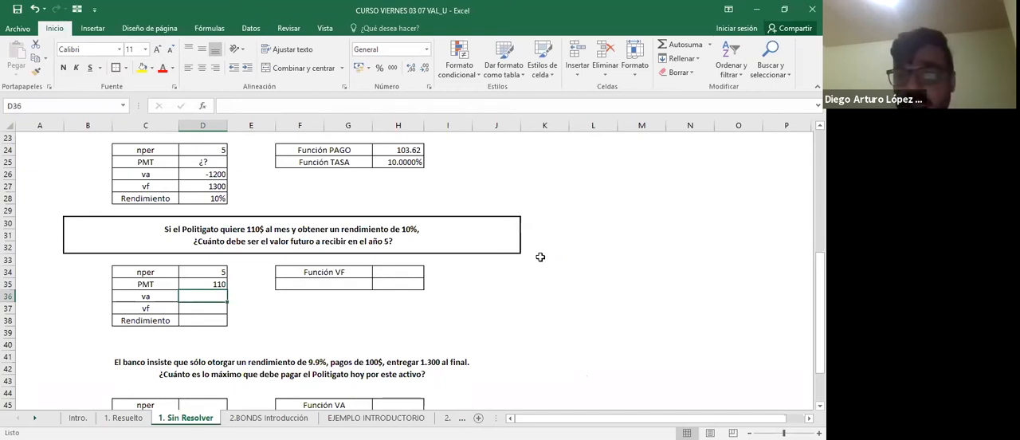
type("-1200")
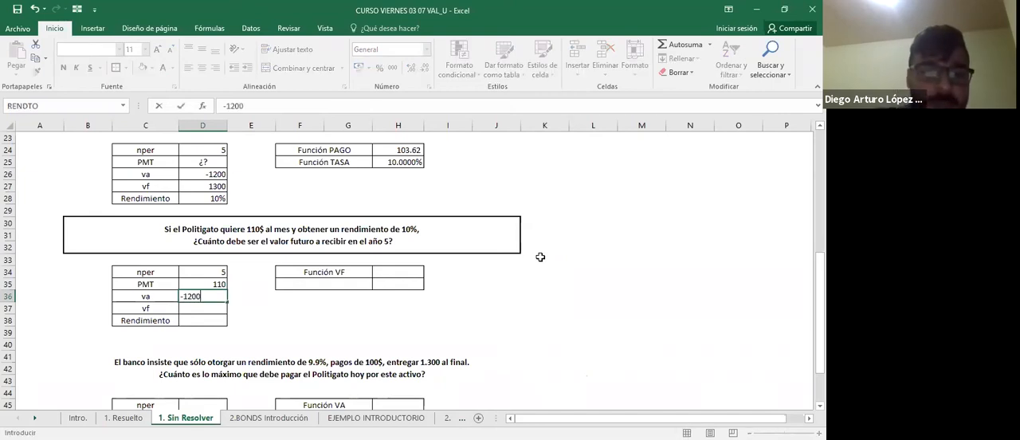
key("Return")
key("Up")
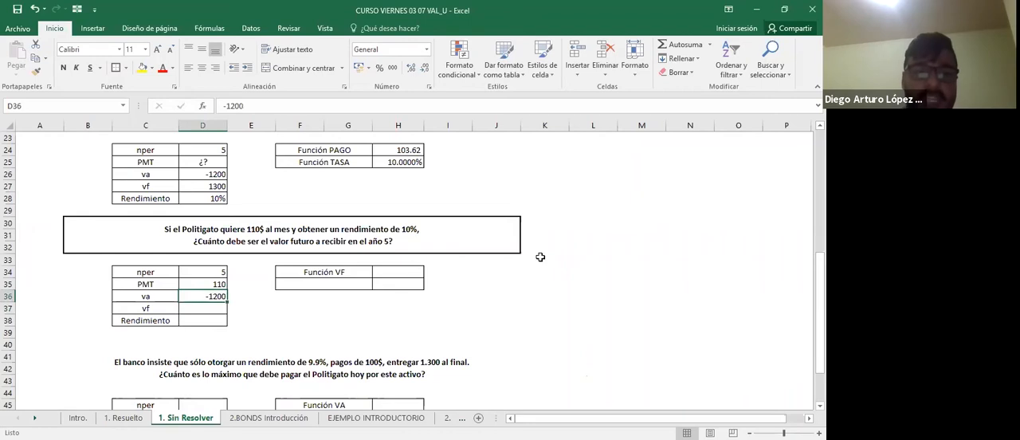
key("Down")
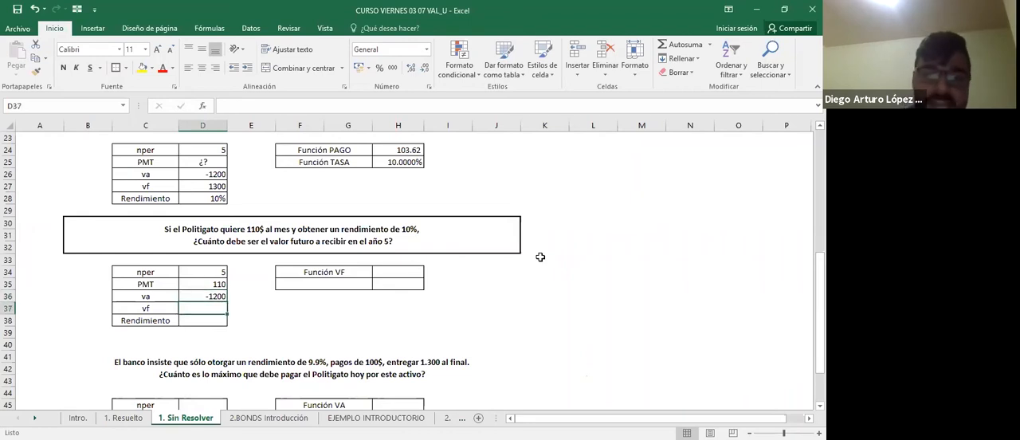
Enter a Rendimiento of 10% in D38 and a centred ¿? as the unknown vf in D37.
key("Down")
type("10")
key("Up")
type("¿?")
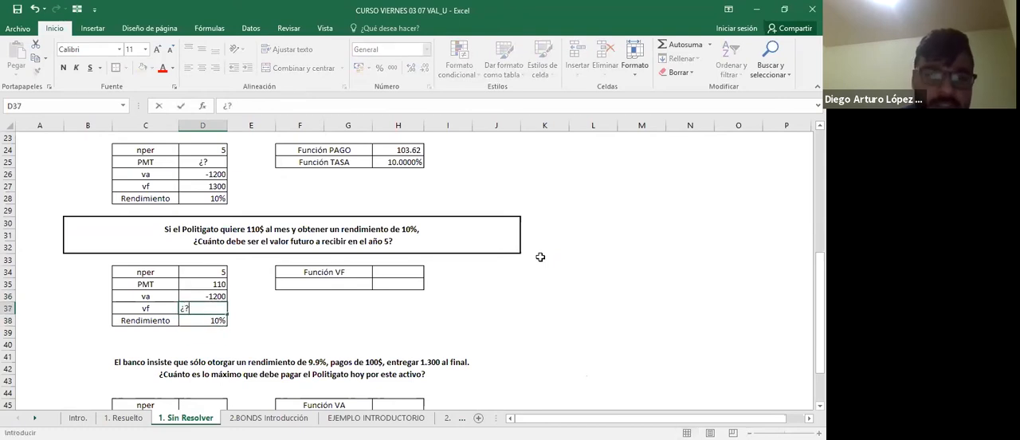
key("Return")
key("Up")
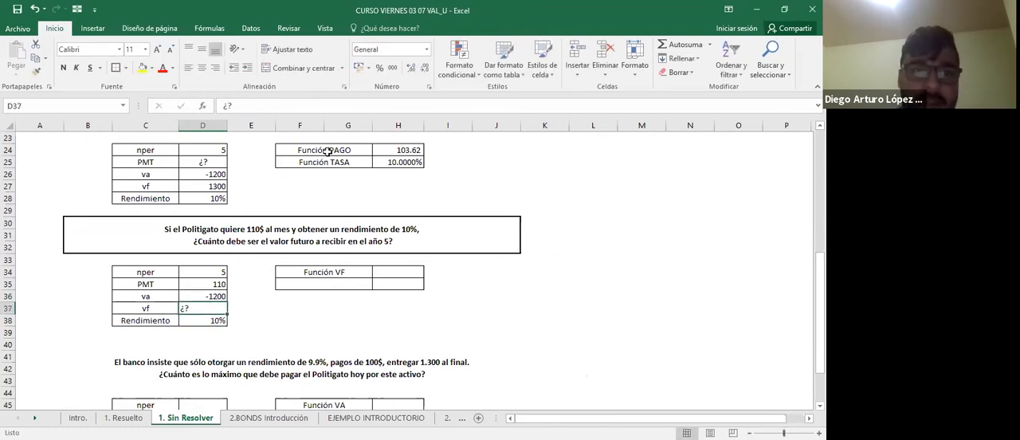
left_click(201, 68)
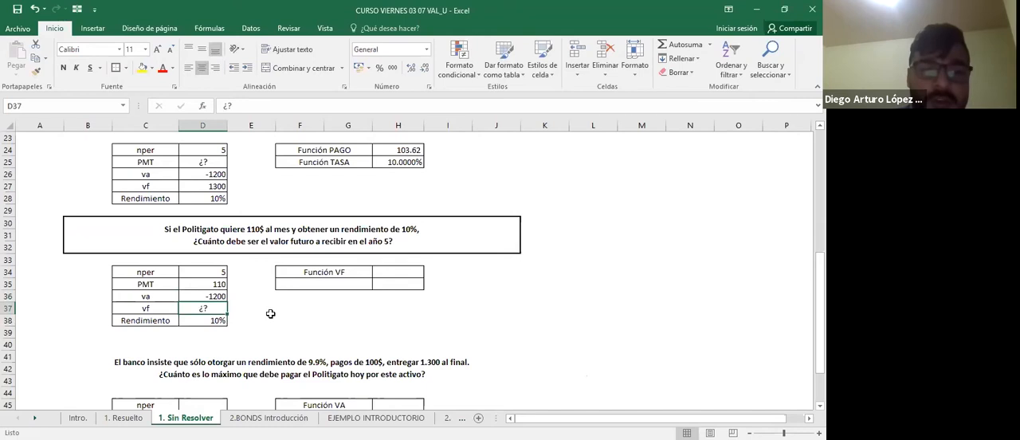
Start a VF formula in H34 beside the Función VF label.
key("Down")
key("Down")
key("Right")
key("Up")
key("Up")
key("Up")
key("Up")
key("Up")
key("Up")
key("Right")
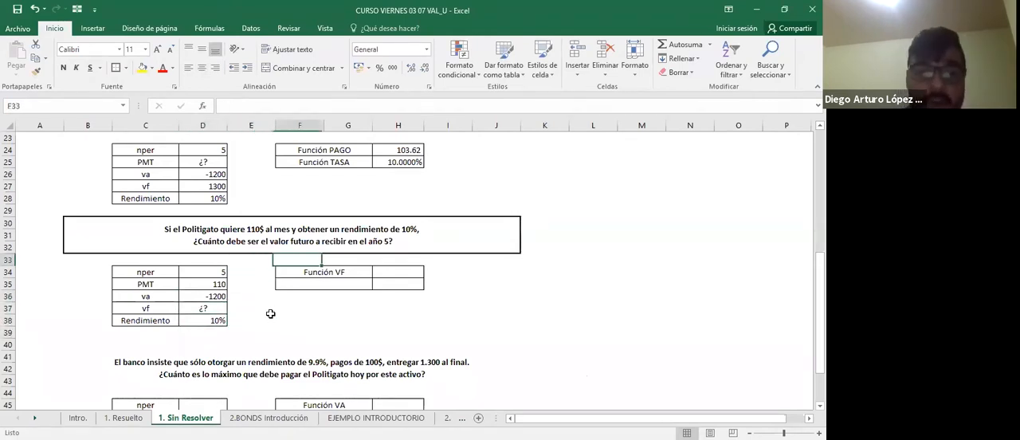
key("Right")
key("Right")
key("Down")
type("=")
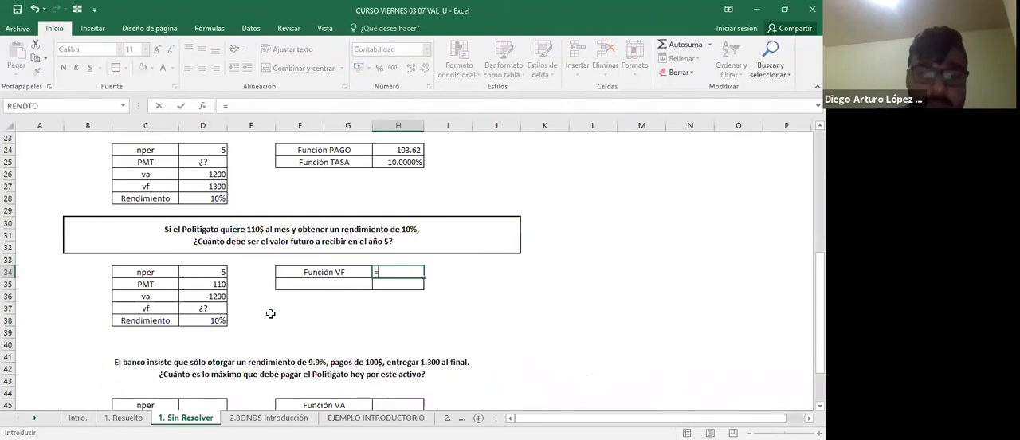
type("VF(")
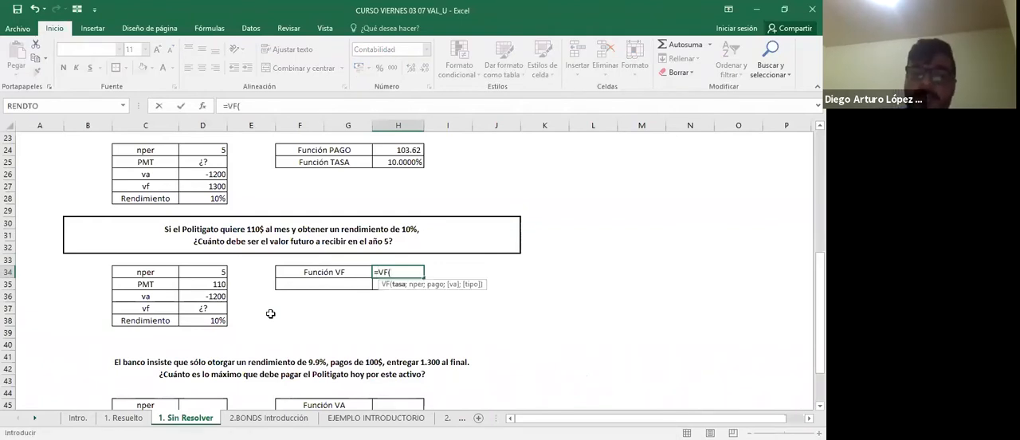
Give the VF formula the return in D38 as its rate and D34 as nper.
key("Left")
key("Left")
key("Left")
key("Down")
key("Down")
key("Down")
key("Down")
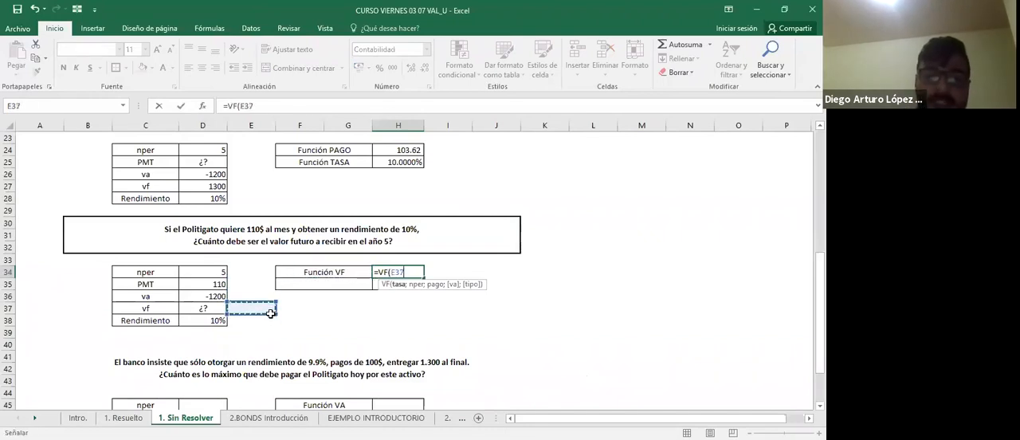
key("Left")
type(";")
key("Left")
key("Left")
key("Left")
key("Left")
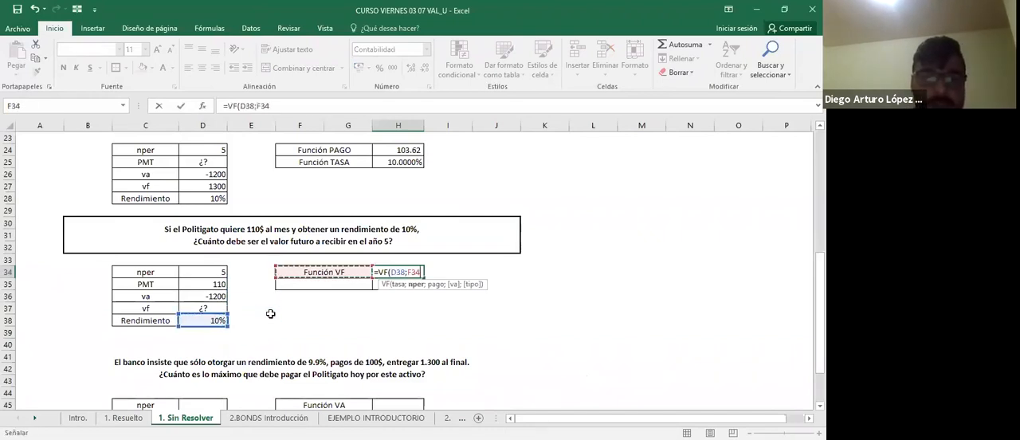
Complete the VF formula in H34 with D35 as pago, D36 as va and type 0 for end-of-period payments.
type(";")
key("Left")
key("Left")
key("Left")
key("Left")
key("Down")
type(";")
key("Left")
key("Left")
key("Left")
key("Left")
key("Down")
key("Down")
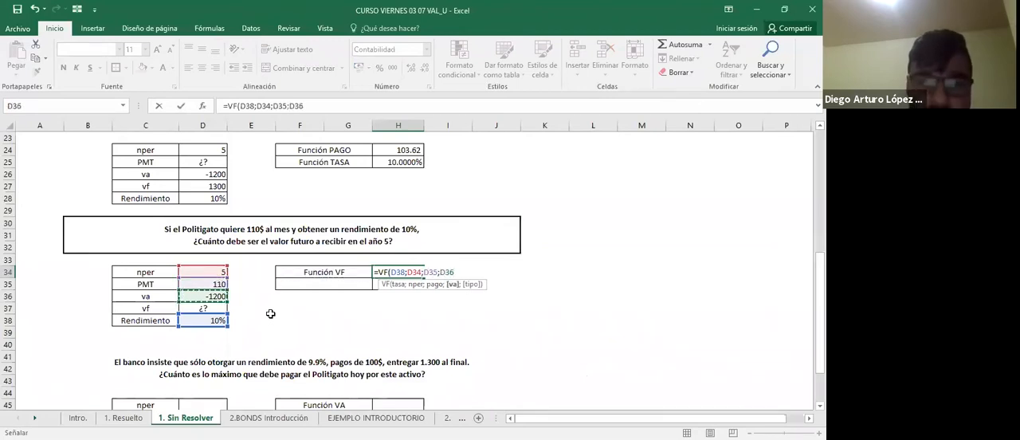
type(";0")
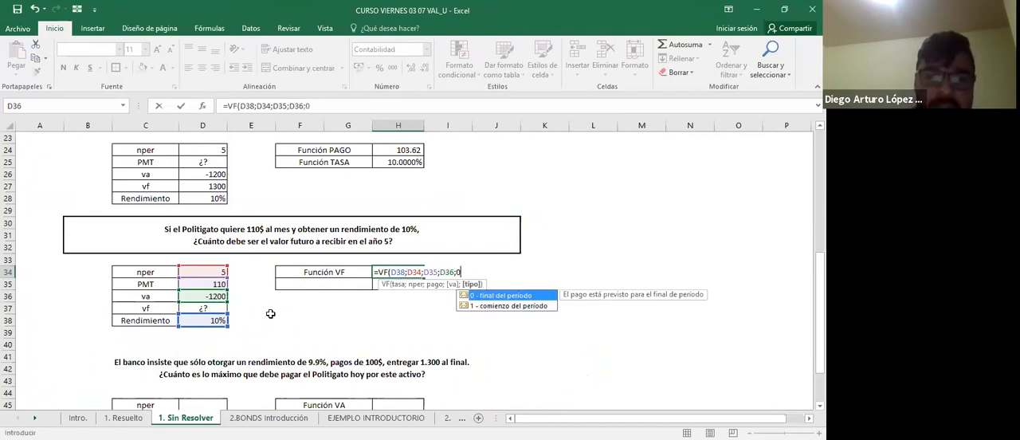
key("Return")
Review the cell references of the VF formula in H34.
key("Up")
key("F2")
key("Tab")
key("Left")
key("F2")
key("Escape")
key("Tab")
key("Left")
key("F2")
key("Tab")
key("Left")
key("F2")
key("Escape")
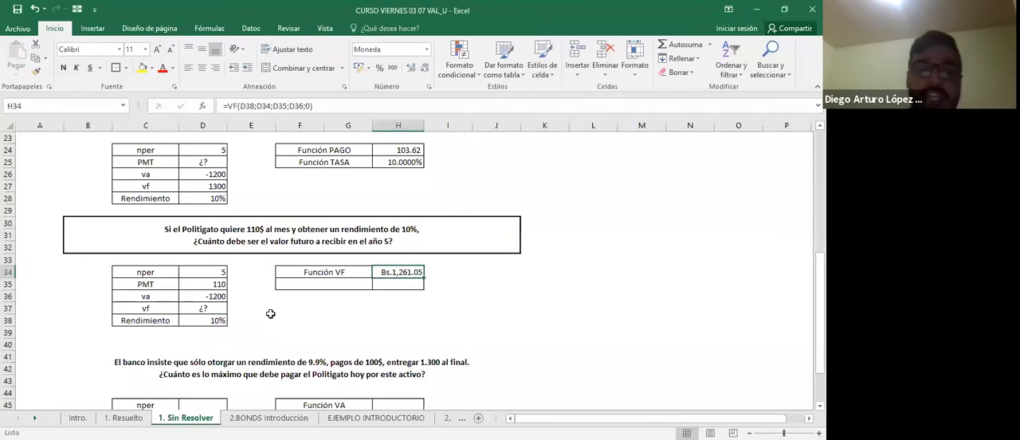
Apply the thousands-separator number style to the VF result in H34, removing the currency symbol.
left_click(393, 69)
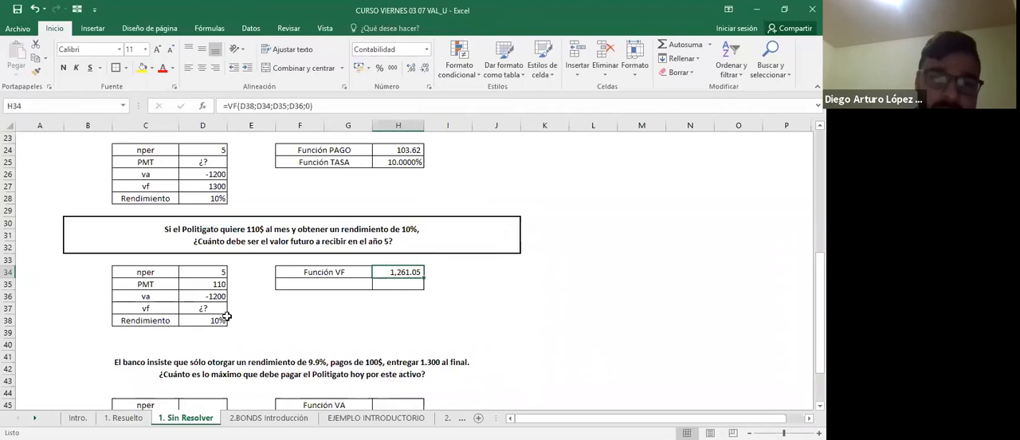
Outline the bank's 9.9% return question in B41 with an outer border and insert "puede" after "sólo" in its text.
scroll(223, 313, "down", 4)
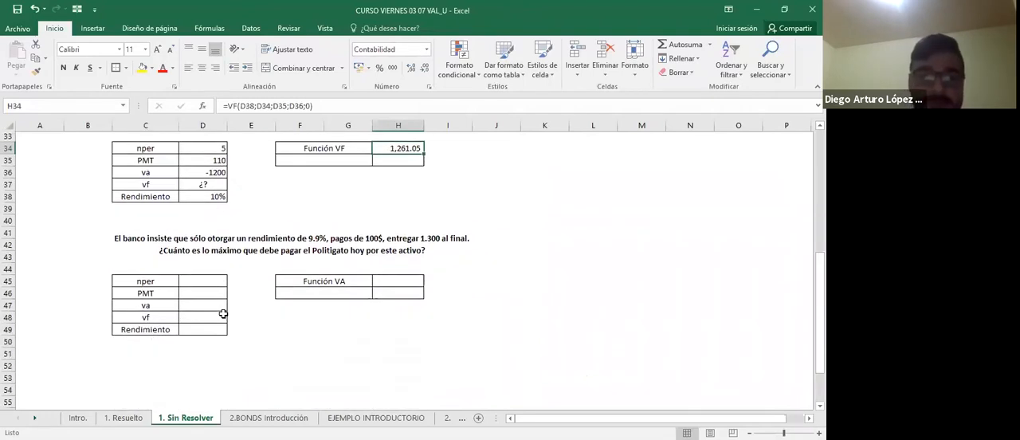
left_click(262, 232)
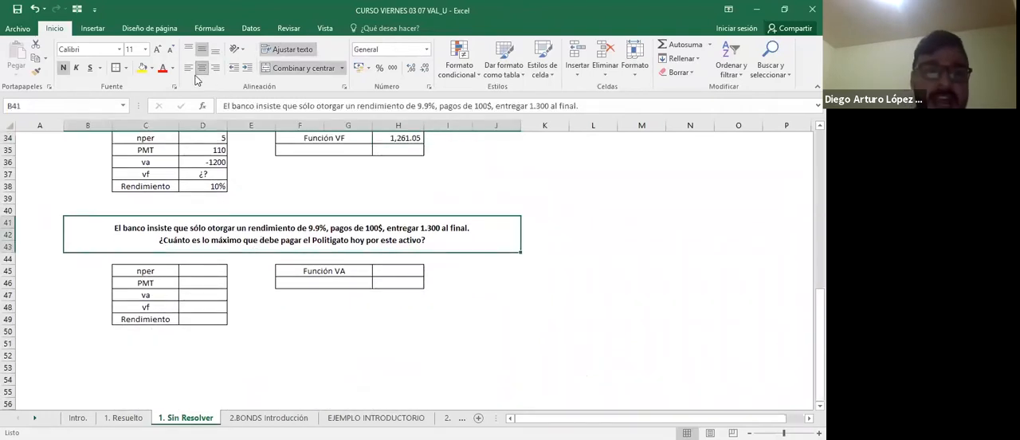
left_click(117, 68)
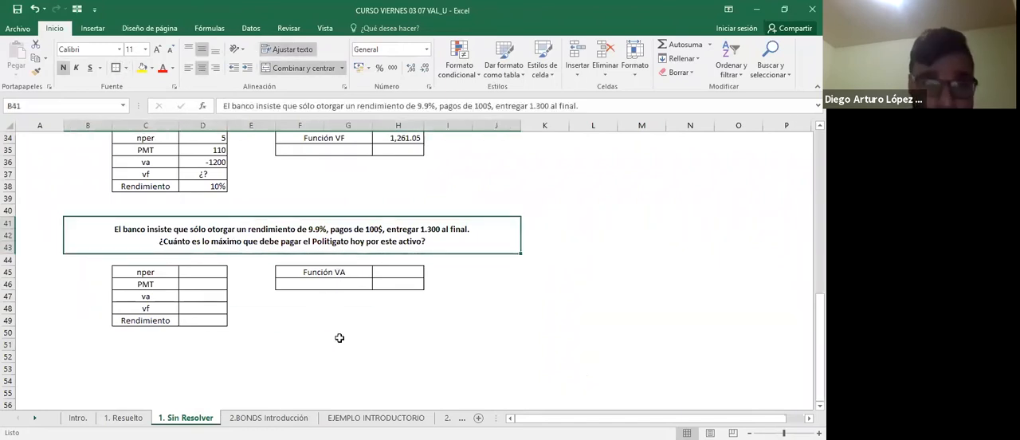
double_click(202, 231)
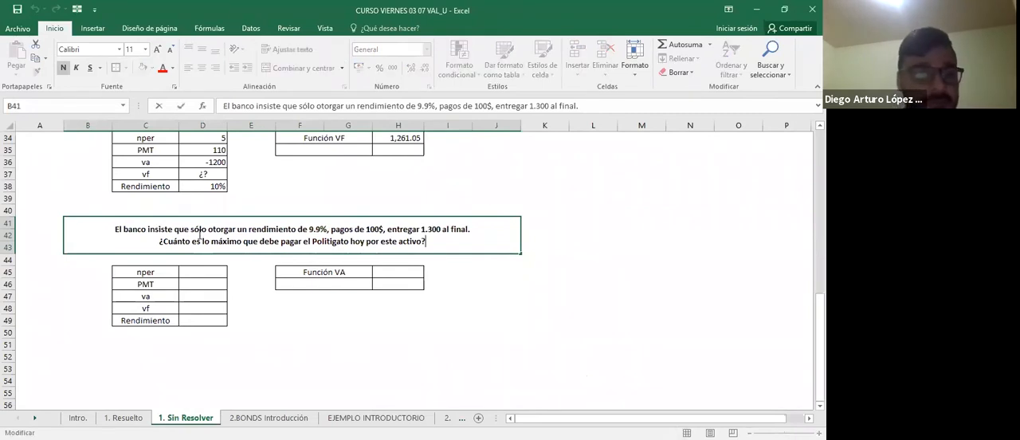
type("puede")
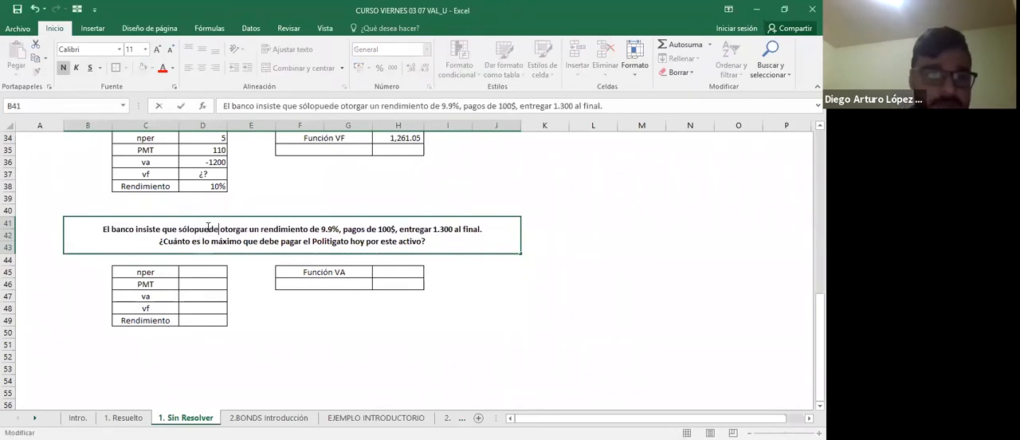
key("Return")
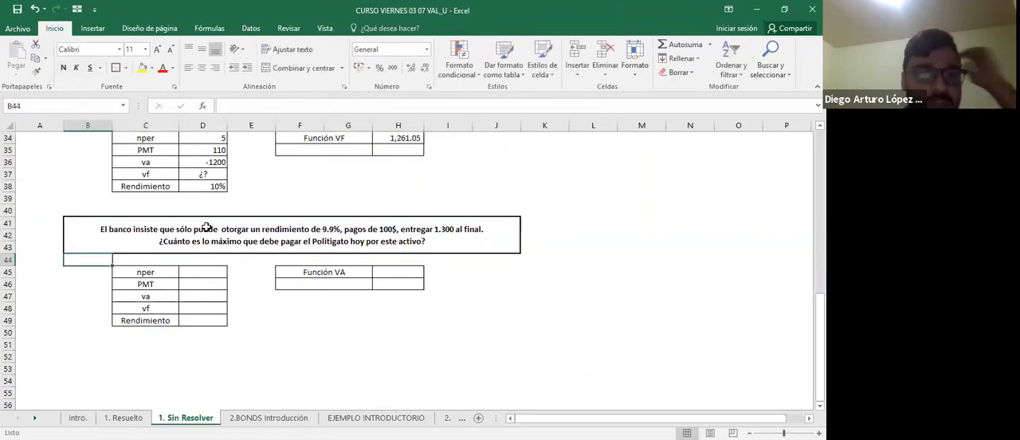
Enter 9.9% as the Rendimiento in D49 for the bank exercise.
key("Down")
key("Down")
key("Down")
key("Down")
key("Right")
key("Right")
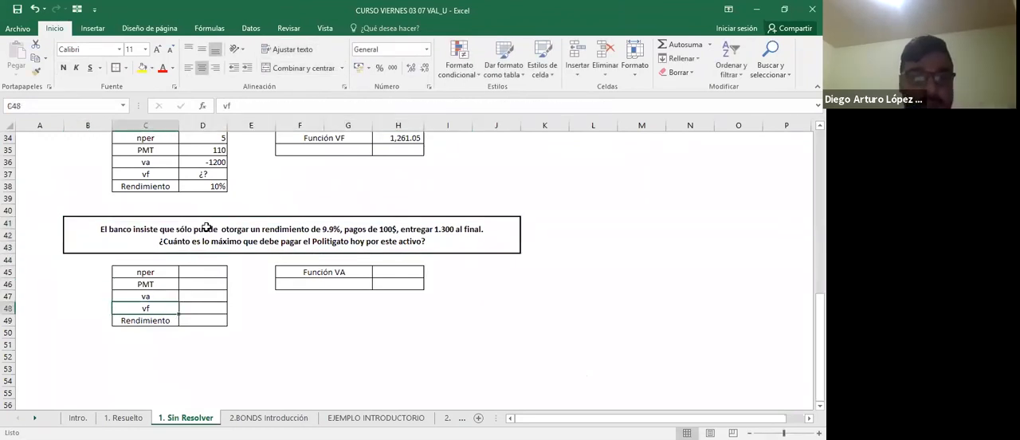
key("Down")
type("9.9")
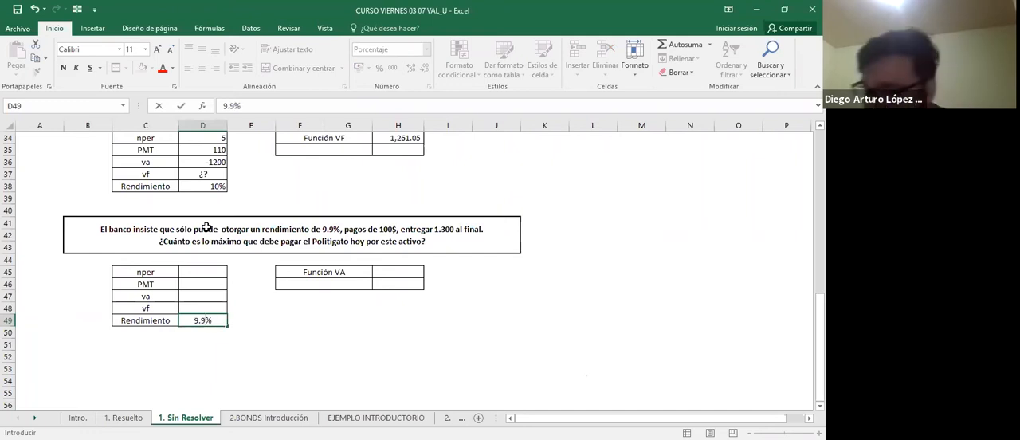
key("Return")
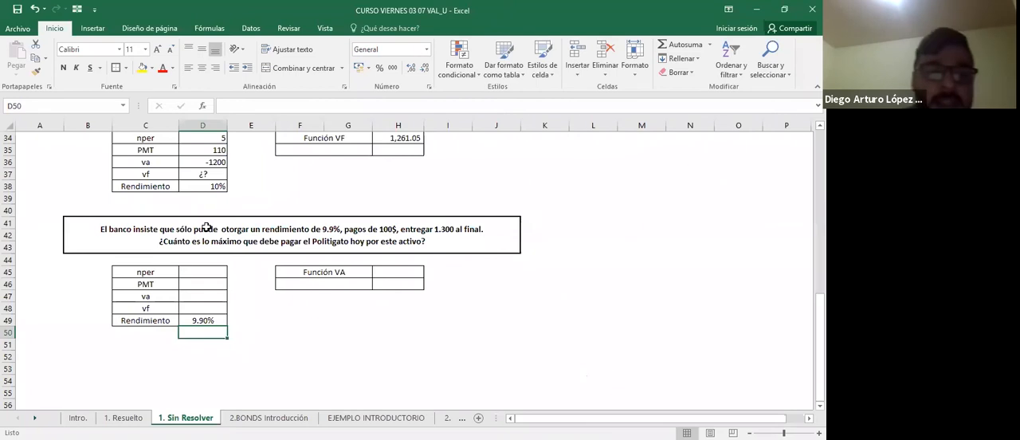
Enter 1300 as the vf in D48 and 100 as the PMT in D46.
key("Up")
key("Up")
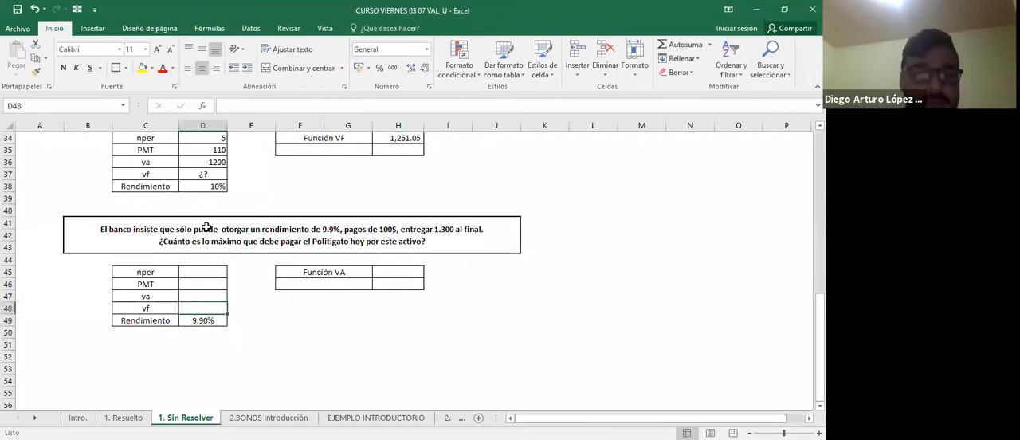
type("1300")
key("Return")
key("Up")
key("Up")
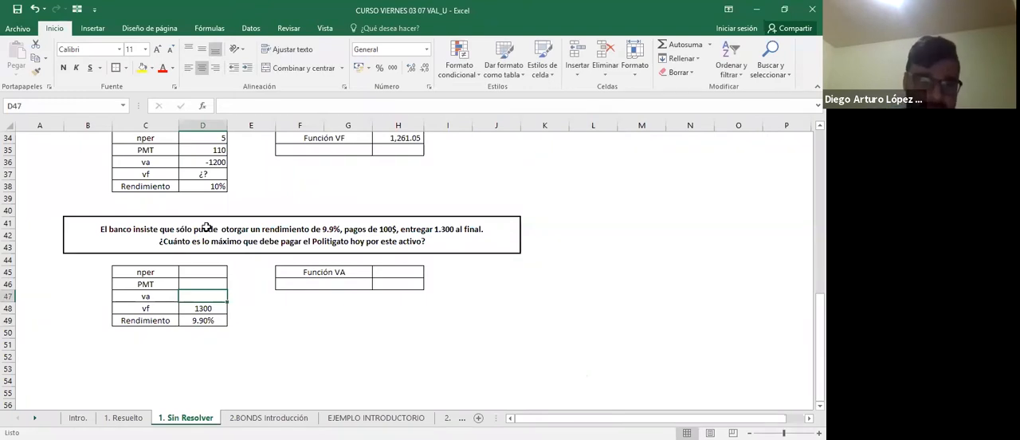
key("Up")
type("100")
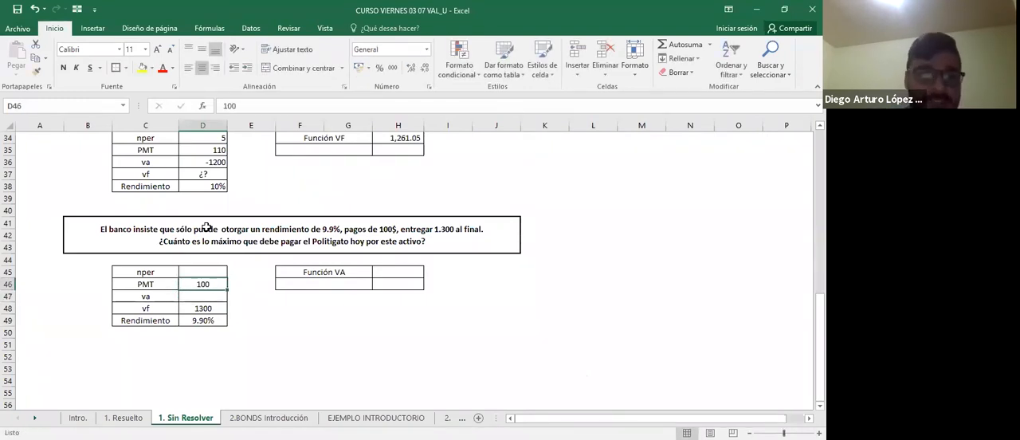
key("Up")
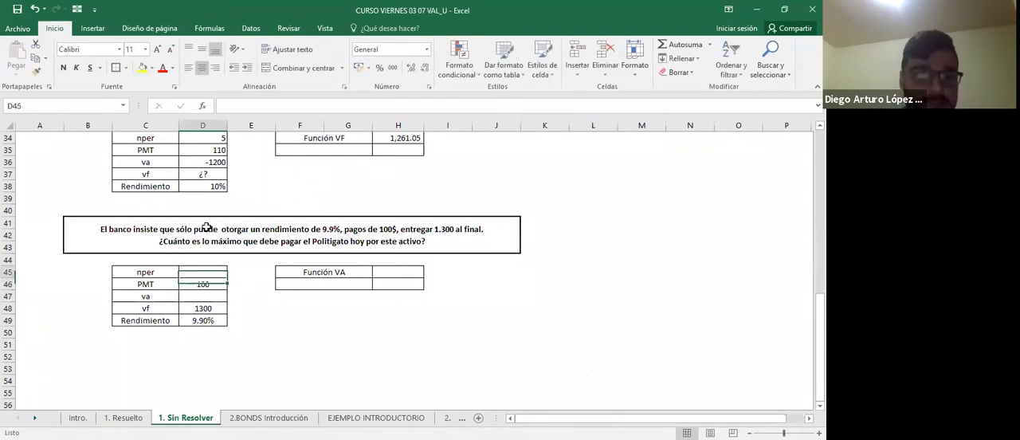
Enter 5 as the nper in D45 and mark the unknown va in D47 with "¿?".
type("5")
key("Return")
key("Return")
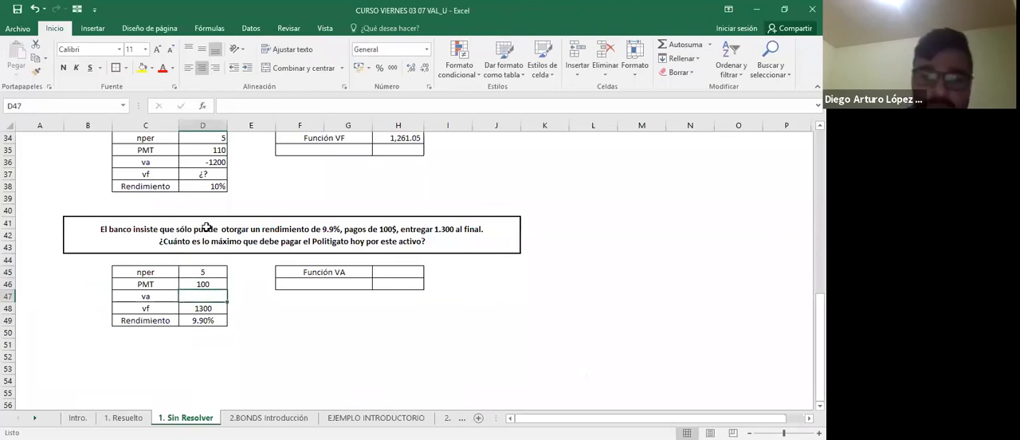
type("¿?")
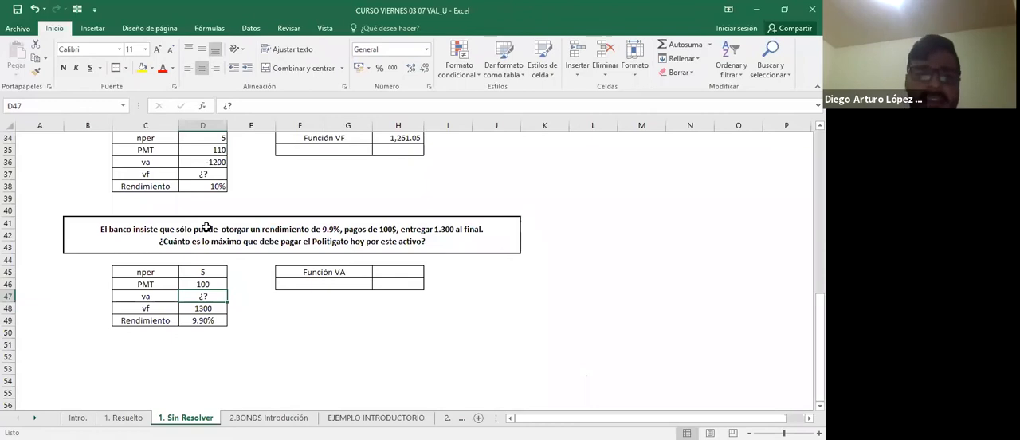
Start a VA formula in H45 with the return in D49 as its rate.
key("Right")
key("Up")
key("Right")
key("Up")
key("Right")
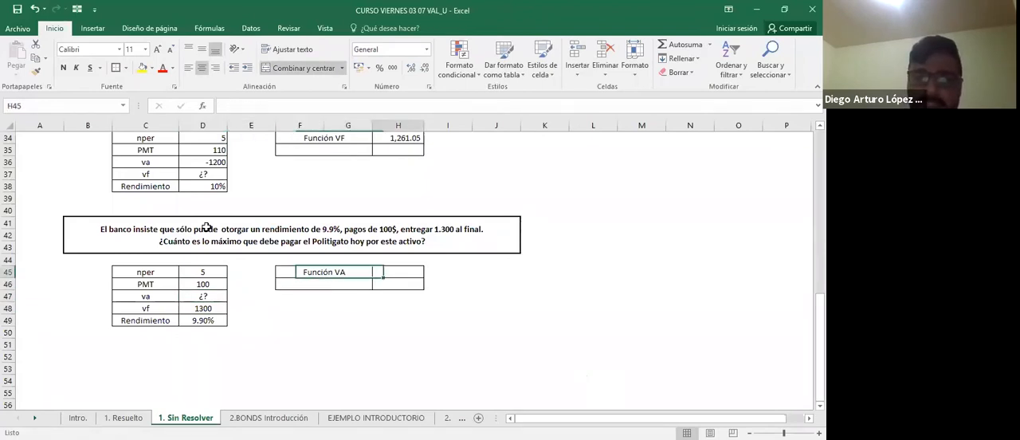
type("=")
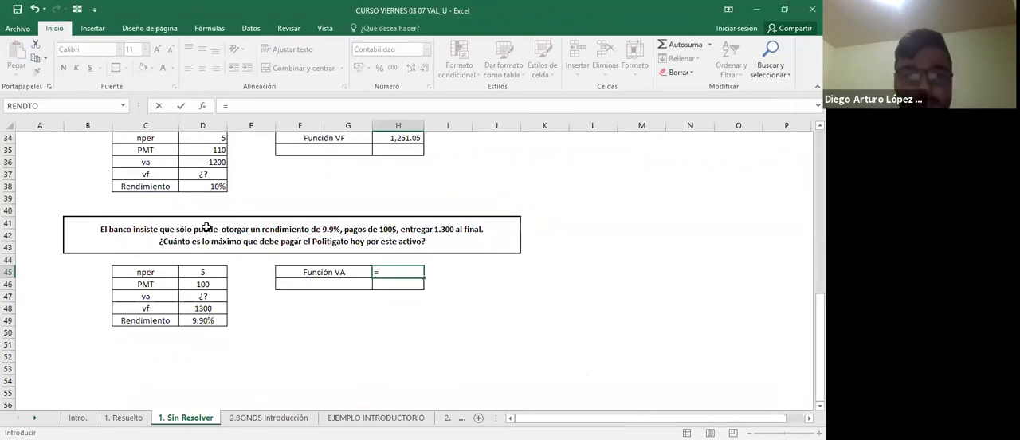
type("VA(")
key("Left")
key("Left")
key("Left")
key("Down")
key("Down")
key("Down")
key("Down")
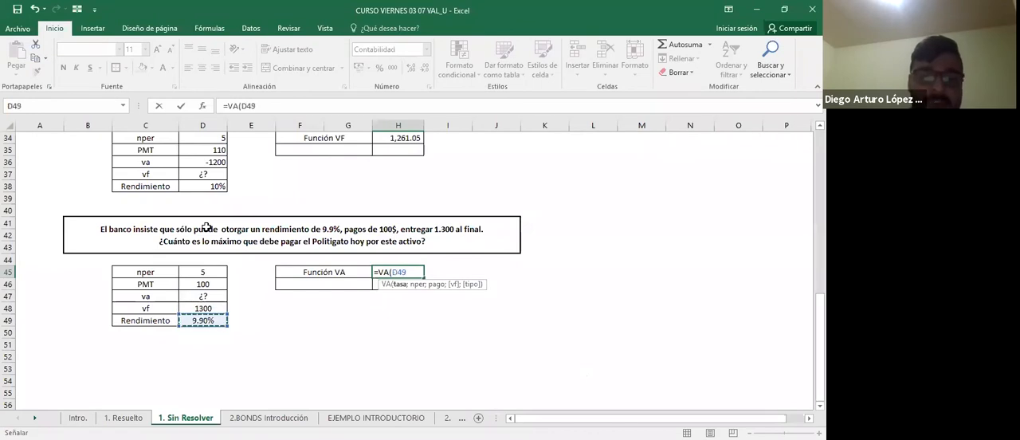
Give the VA formula D45 as nper and the payment in D46 as pago.
type(";")
key("Left")
key("Left")
key("Left")
key("Left")
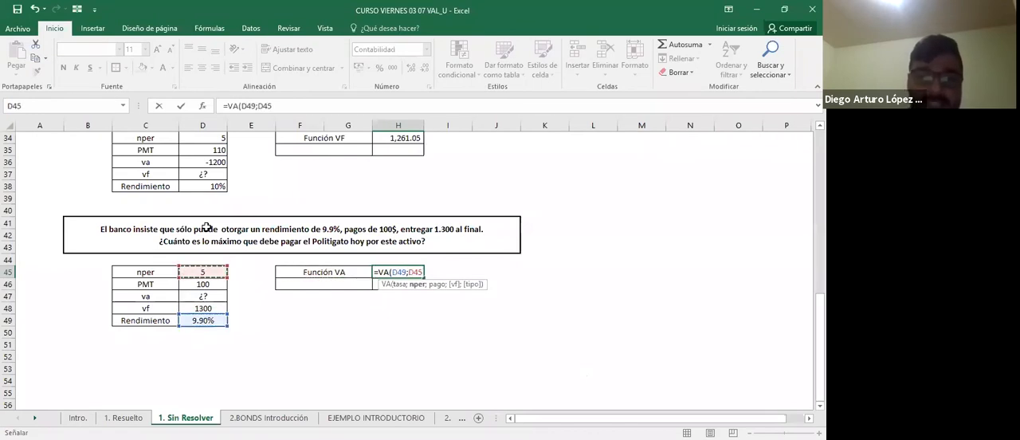
type(";")
key("Down")
key("Left")
key("Left")
key("Left")
key("Left")
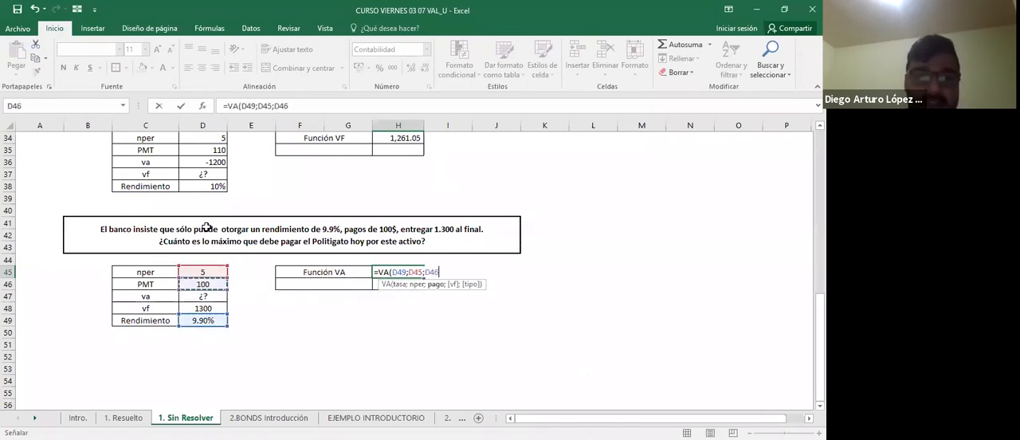
Complete the VA formula in H45 with D48 as vf and type 0 for end-of-period payments.
type(";")
key("Down")
key("Down")
key("Down")
key("Left")
key("Left")
key("Left")
key("Left")
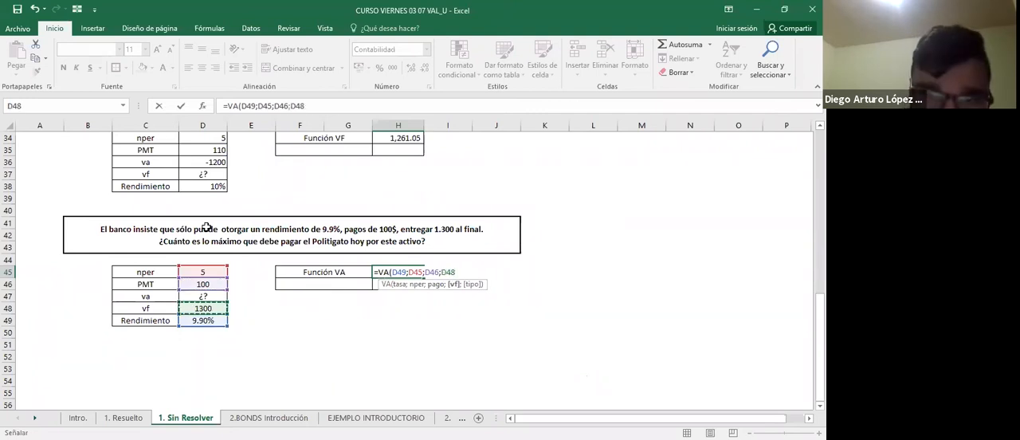
type(";0")
key("Return")
Apply the thousands-separator number style to the VA result in H45, removing the currency symbol.
key("Up")
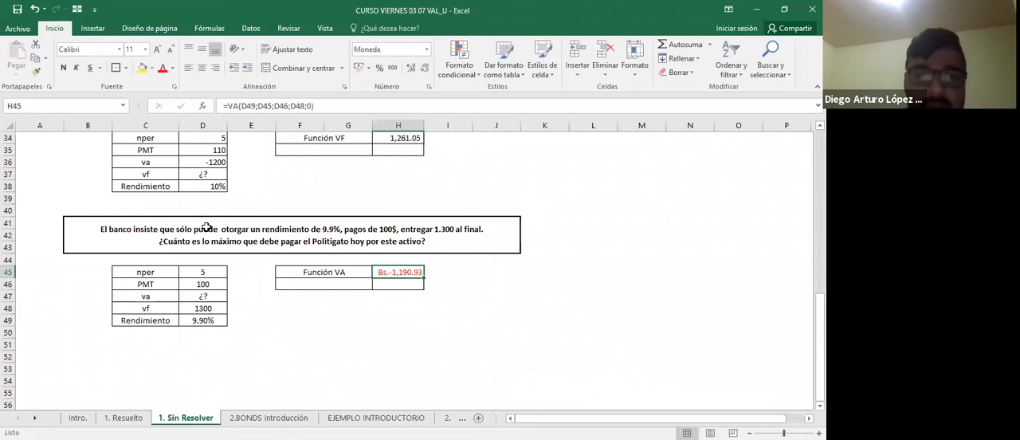
key("ctrl+shift+1")
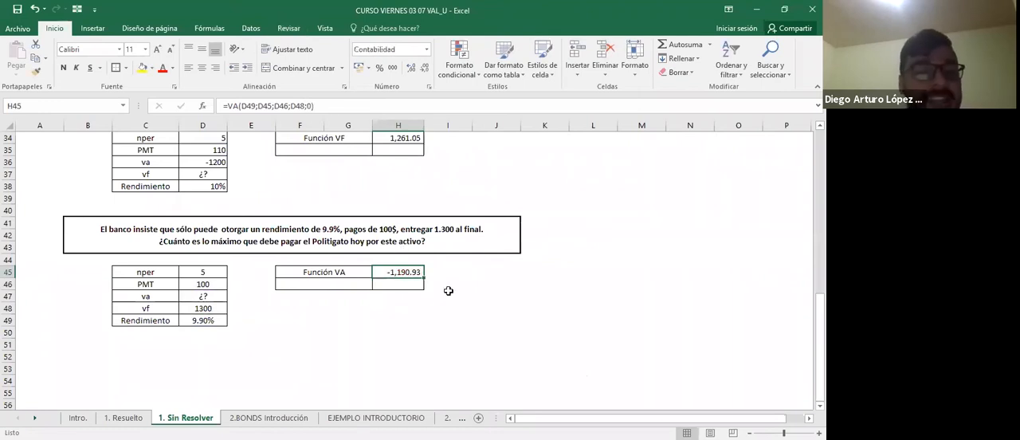
left_click(454, 295)
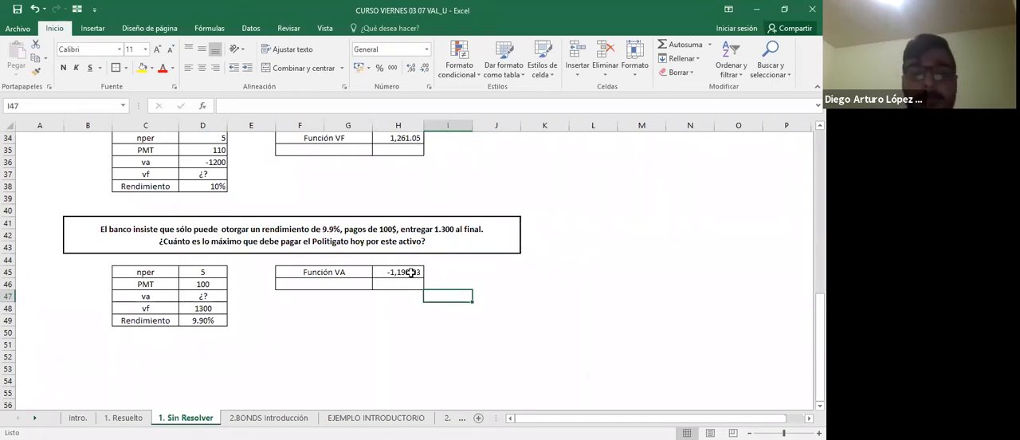
left_click(411, 273)
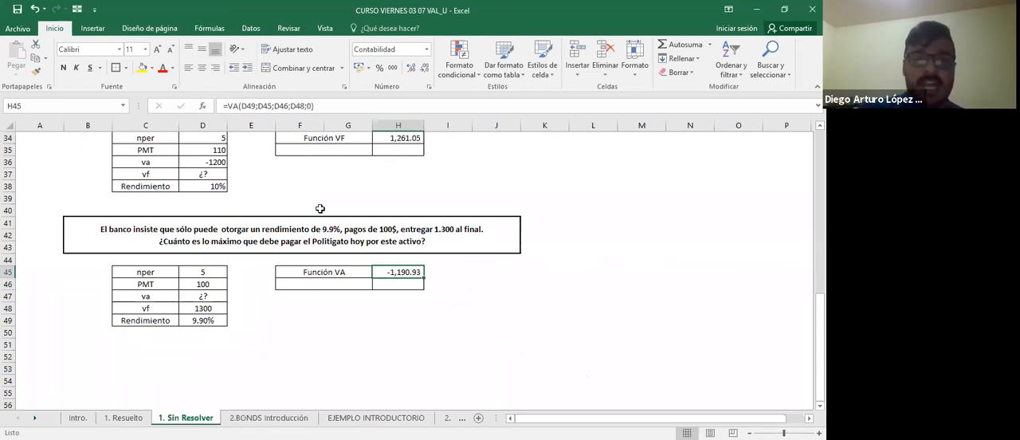
Return to the first exercise on the sheet, then open the 2.BONDS Introducción sheet from its first column.
scroll(320, 208, "up", 11)
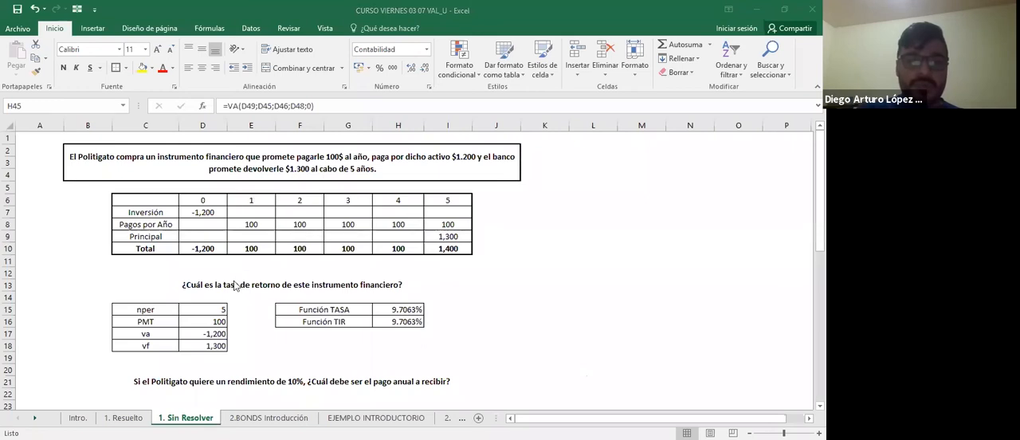
left_click(267, 437)
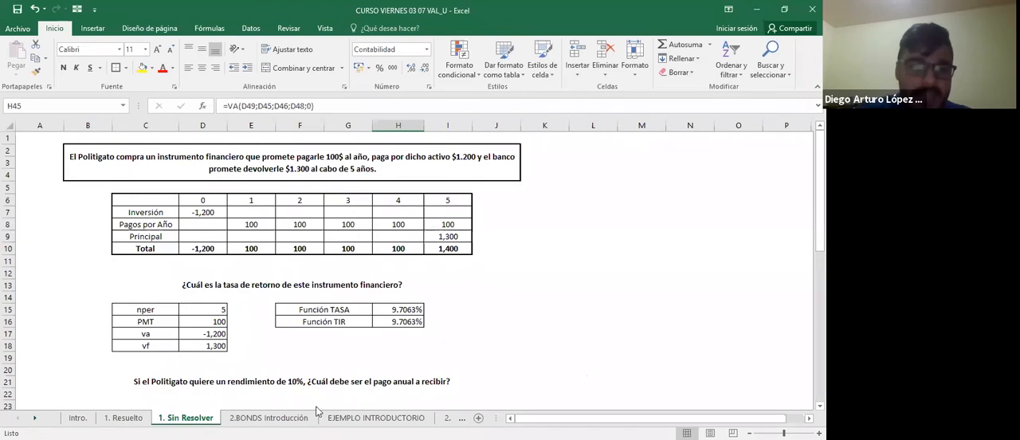
left_click(268, 418)
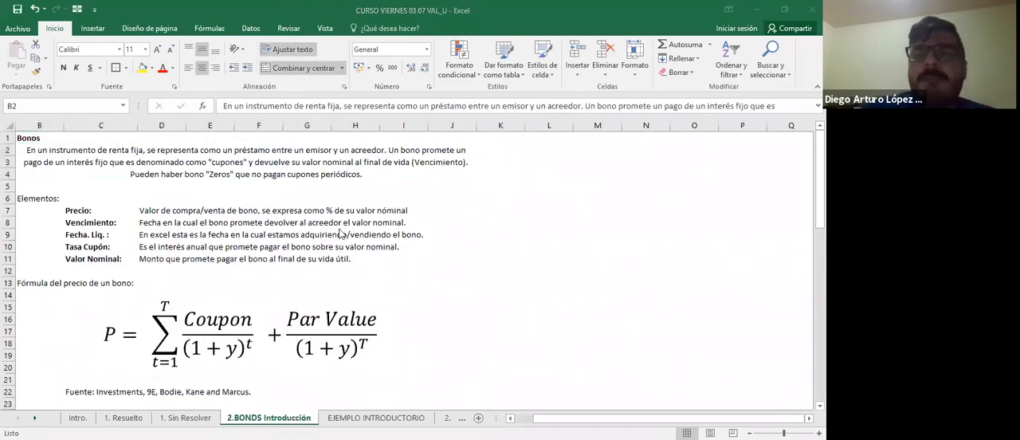
scroll(329, 236, "left", 1)
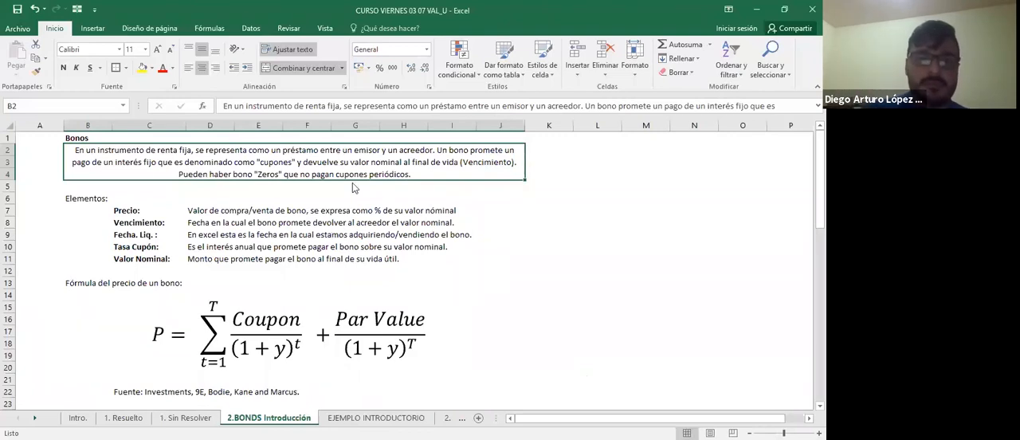
key("alt+Tab")
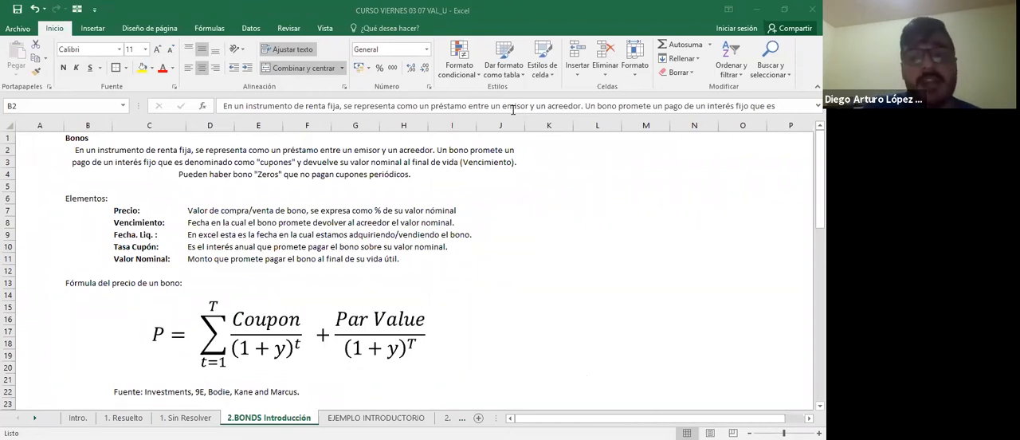
Outline the merged bond definition in B2 with an outer border.
left_click(155, 150)
left_click(115, 68)
left_click(238, 223)
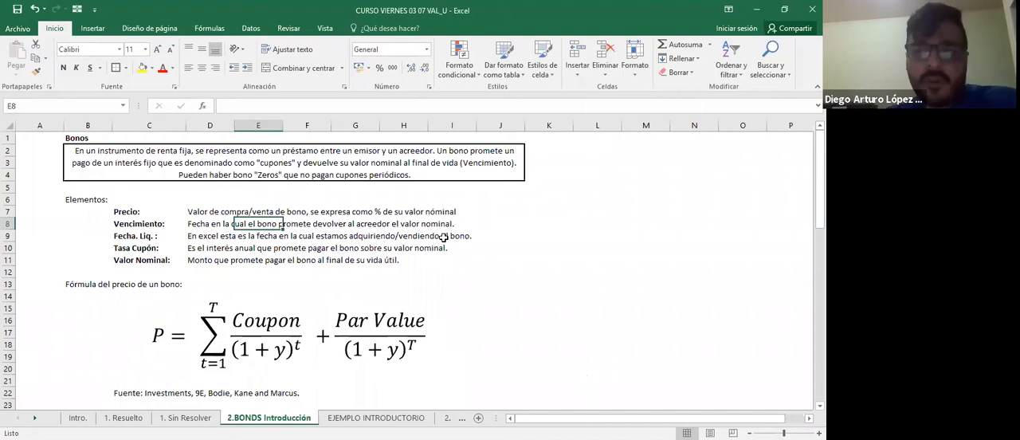
Enter the example amount 1200 in L12, beside the list of bond elements.
left_click(446, 247)
left_click(507, 268)
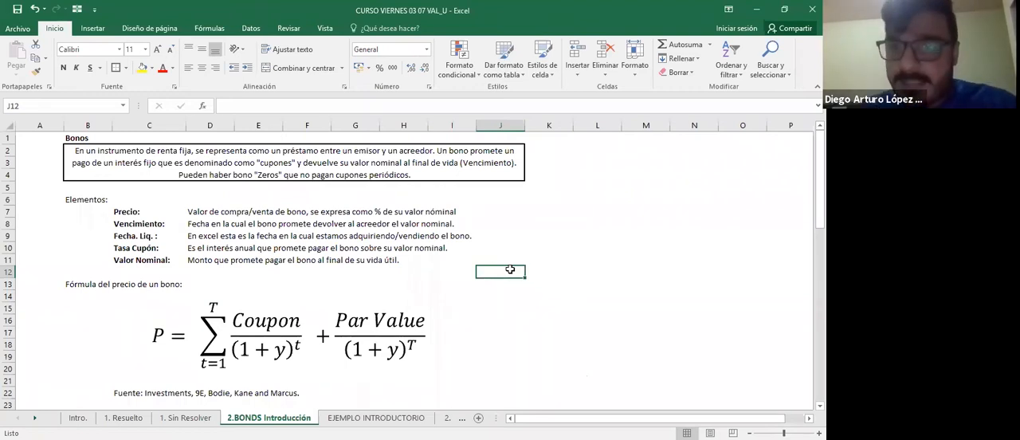
key("Right")
key("Right")
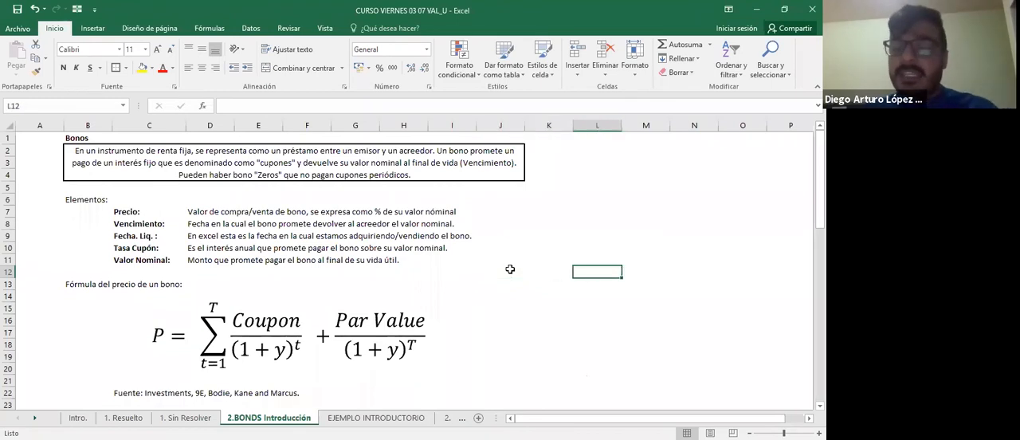
type("12000")
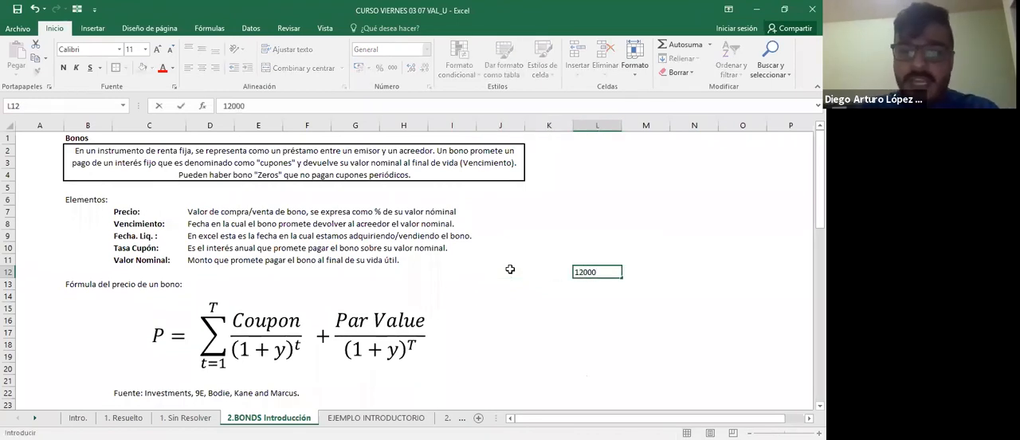
key("Return")
key("Up")
key("Right")
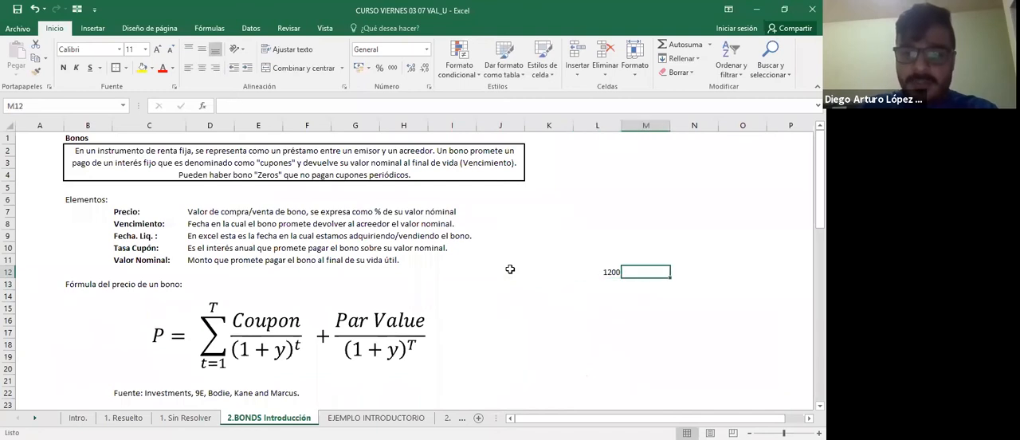
Enter 5 in M12 beside the 1200 amount and 1150 in L13 below it.
type("5")
key("Return")
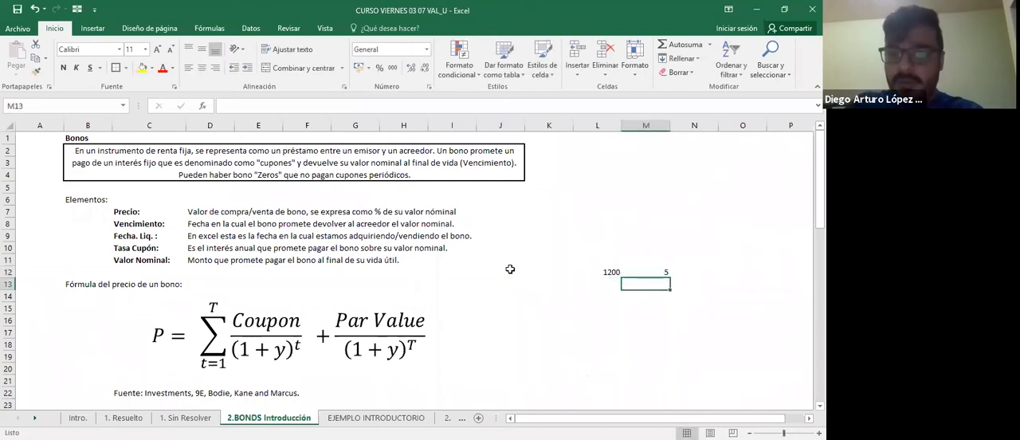
key("Left")
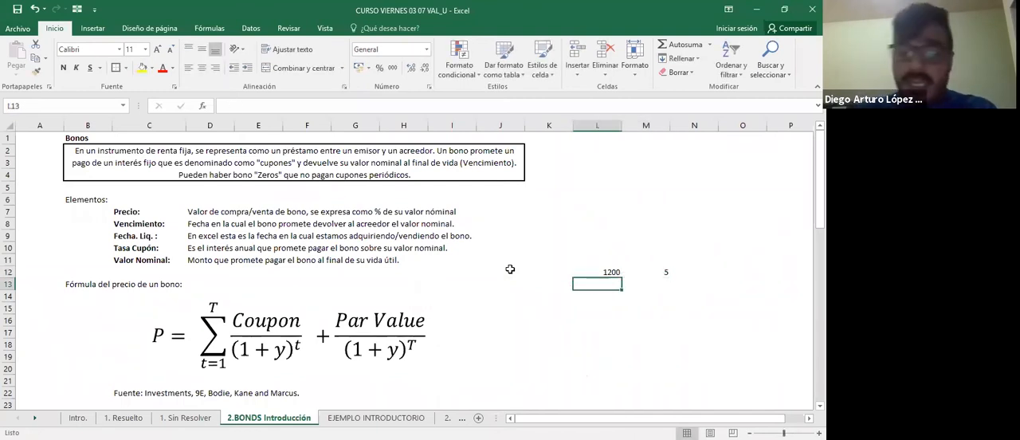
type("1150")
key("Return")
Label the 1150 amount in M13 as "Valor de Mercado hoy".
key("Up")
key("Right")
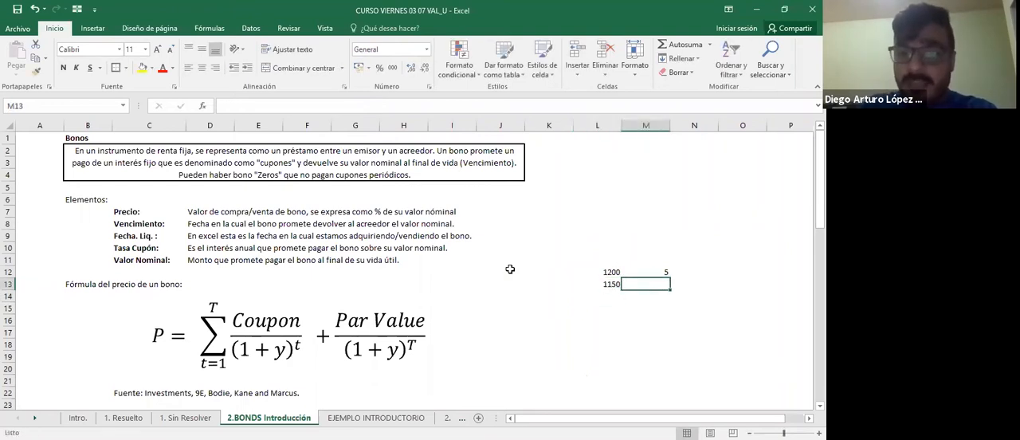
type("Valor de Mercado hpy")
key("BackSpace")
type("o")
key("BackSpace")
key("BackSpace")
type("oy")
key("Return")
Calculate the bond price as a percentage of nominal value in O13 with the formula +L13/L12*100.
key("Up")
key("Right")
key("Right")
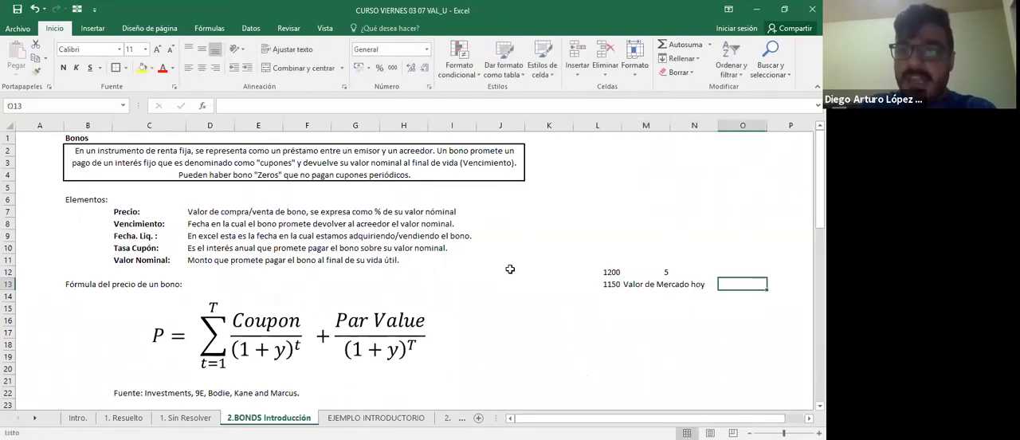
type("+")
key("Left")
key("Left")
key("Left")
type("/")
key("Left")
key("Left")
key("Left")
key("Up")
type("*100")
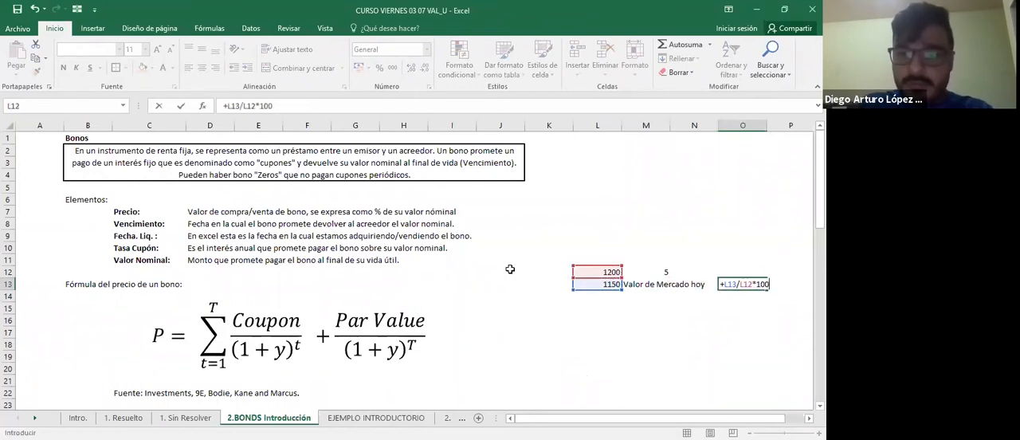
key("Return")
Apply the thousands-separator number style to the price percentage in O13 and review its formula.
key("Up")
key("F2")
key("Escape")
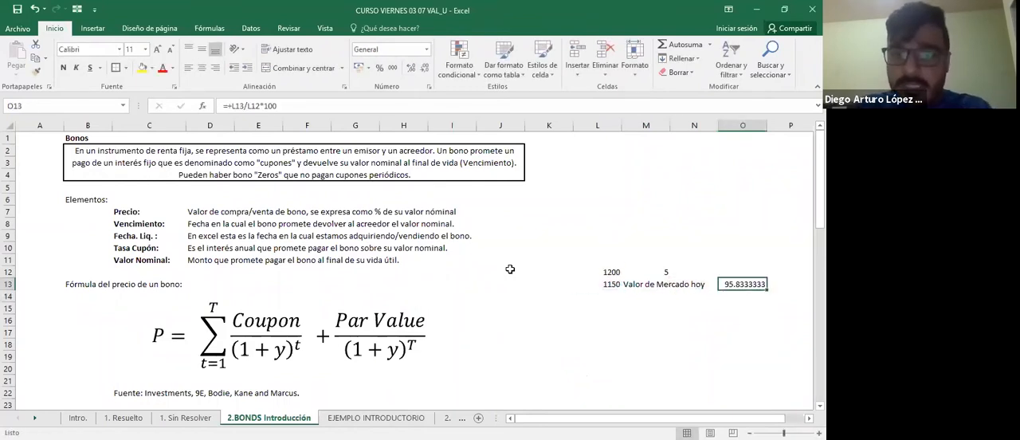
left_click(392, 67)
key("F2")
key("Escape")
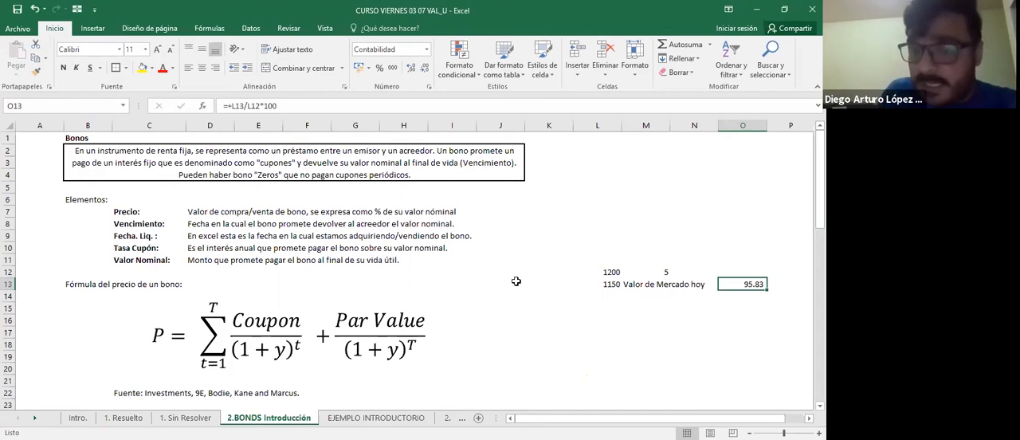
Replace the market value in L13 with 1200, and with 1300, to compare the price percentage in O13.
key("Left")
key("Left")
key("Left")
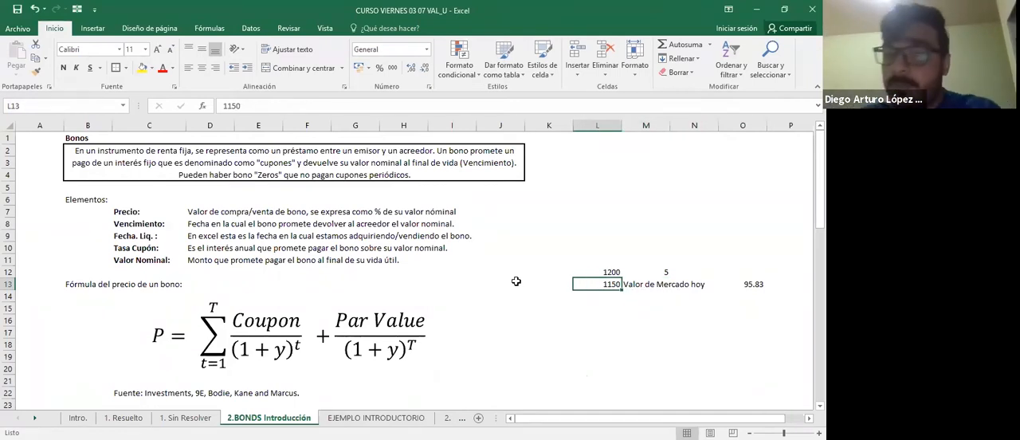
key("ctrl+z")
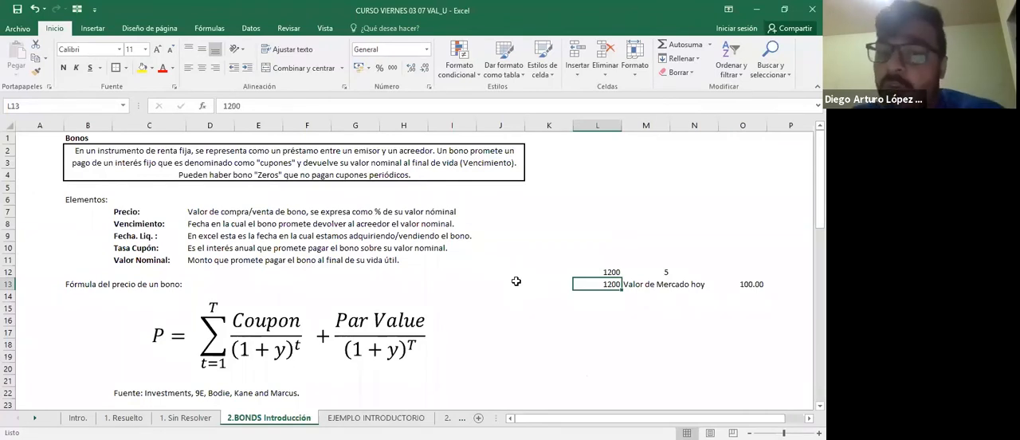
type("12")
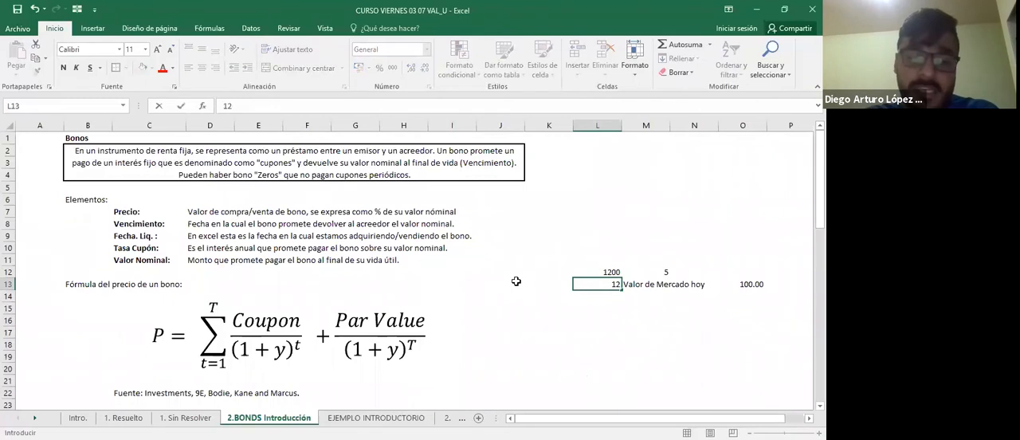
key("BackSpace")
type("300")
key("Tab")
key("Tab")
key("Tab")
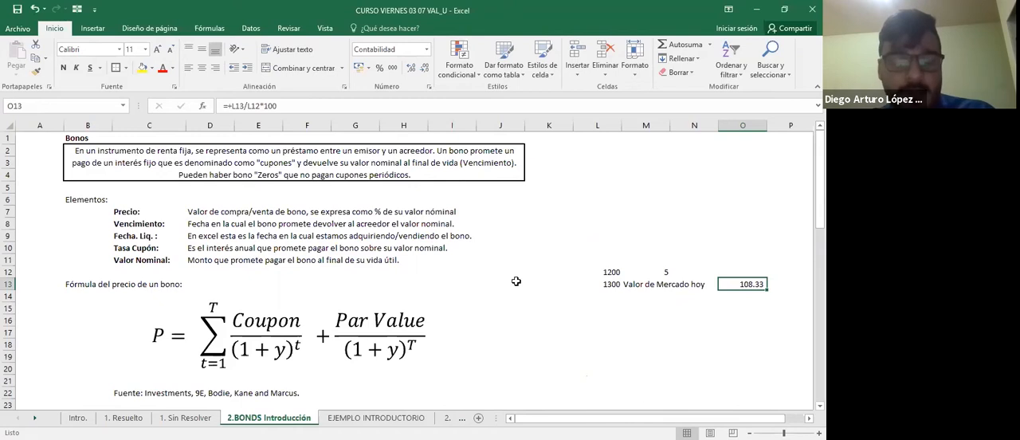
Clear the example figures, label and formula from L12:O13.
key("shift+Left")
key("shift+Left")
key("shift+Left")
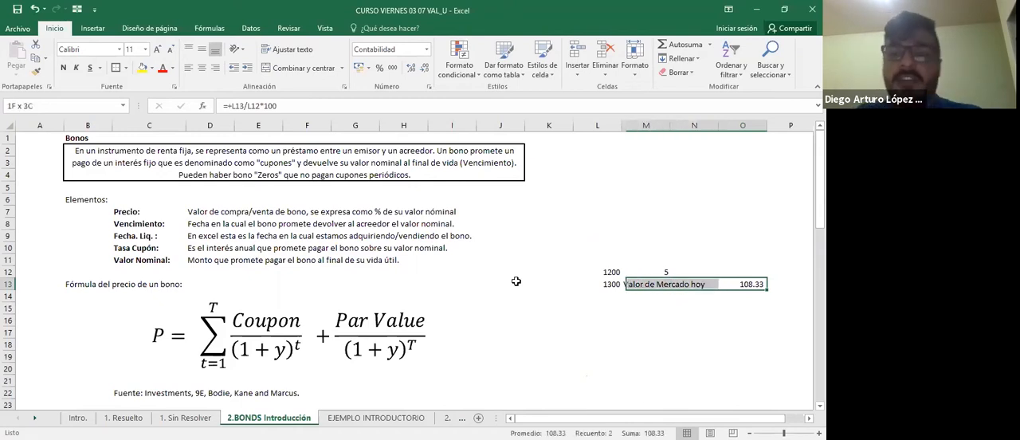
key("shift+Up")
key("Delete")
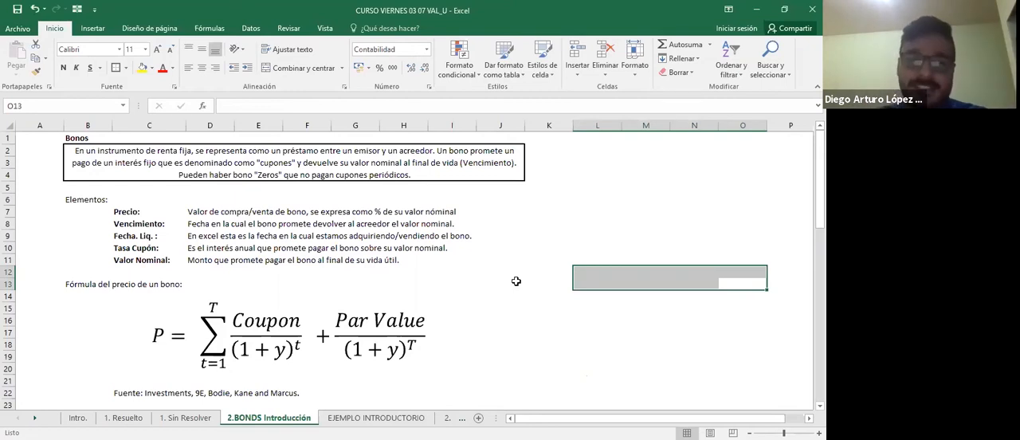
Review the definitions of Vencimiento and Fecha. Liq. in the list of bond elements.
left_click_drag(146, 223, 221, 224)
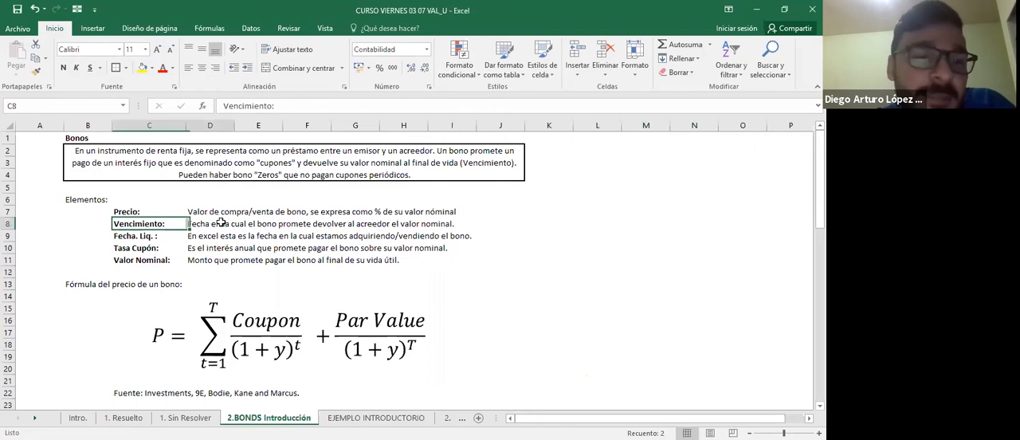
left_click(203, 224)
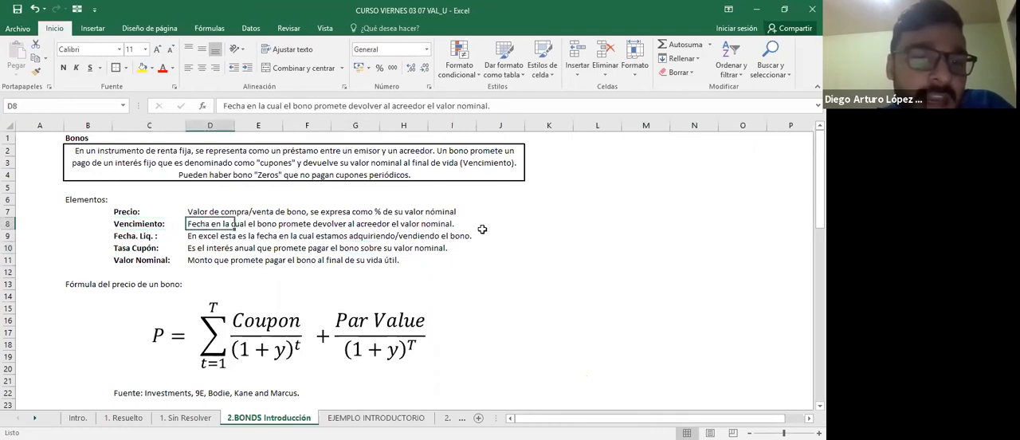
left_click(481, 223)
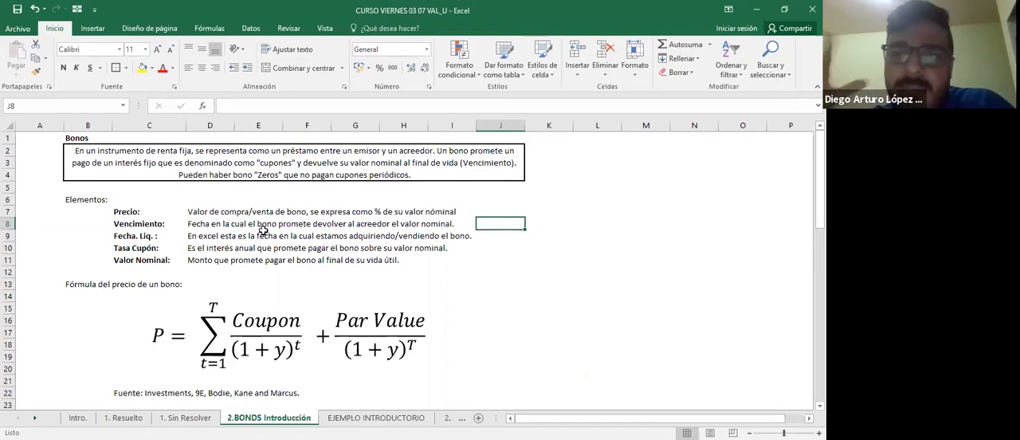
left_click(131, 238)
left_click(198, 237)
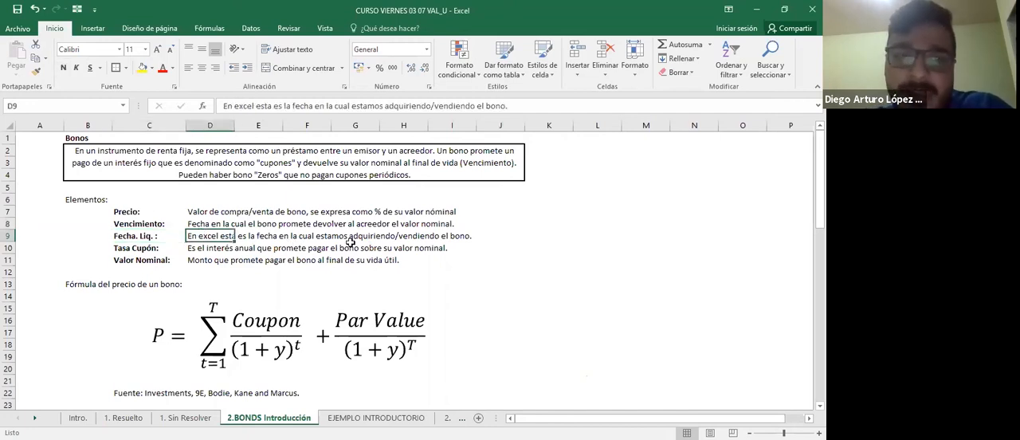
left_click(503, 237)
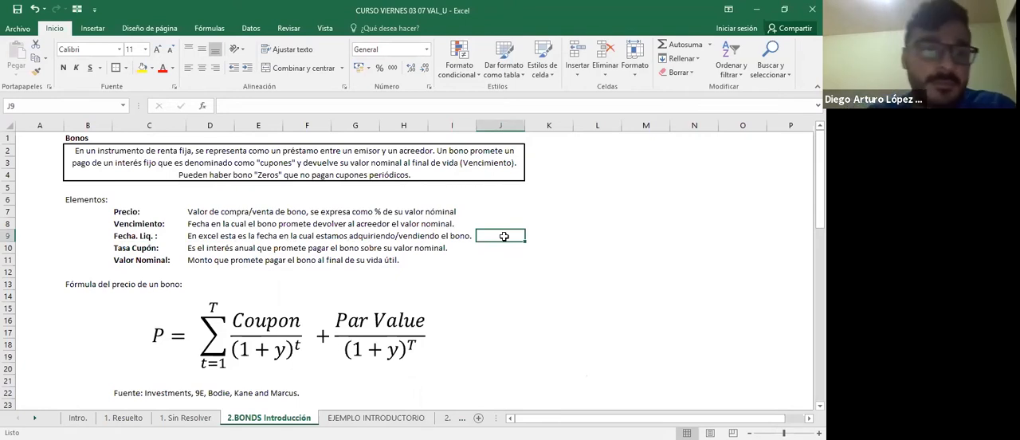
Review the definitions of Tasa Cupón and Valor Nominal in the list of bond elements.
key("Left")
key("Left")
key("Left")
key("Left")
key("Left")
key("Left")
key("Left")
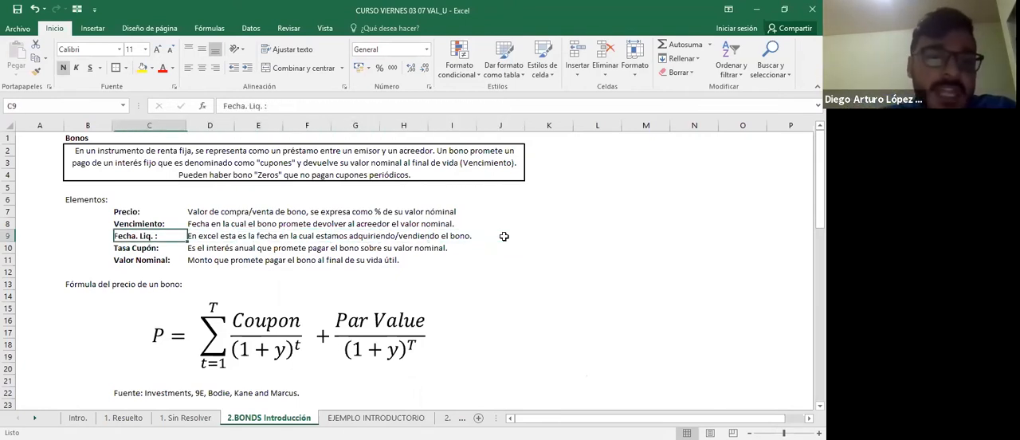
key("Down")
key("Right")
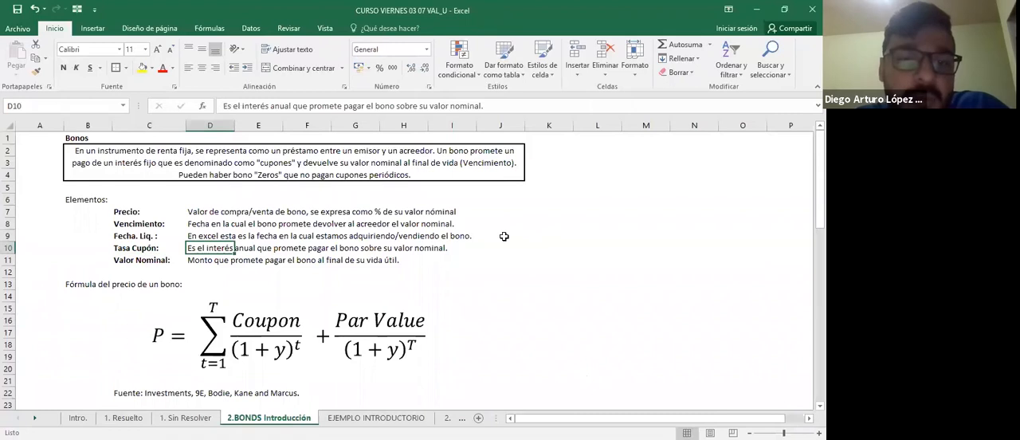
key("Right")
key("Right")
key("Right")
key("Right")
key("Right")
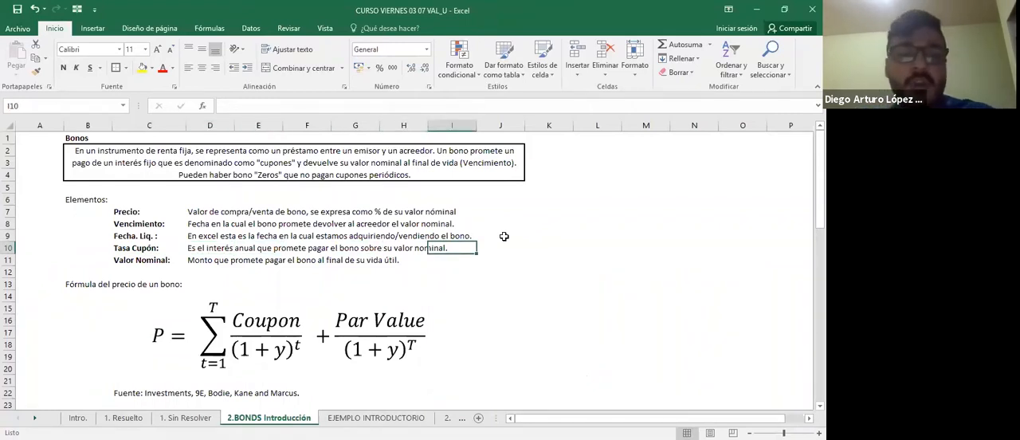
key("Left")
key("Left")
key("Left")
key("Left")
key("Left")
key("Left")
key("Left")
key("Down")
key("Right")
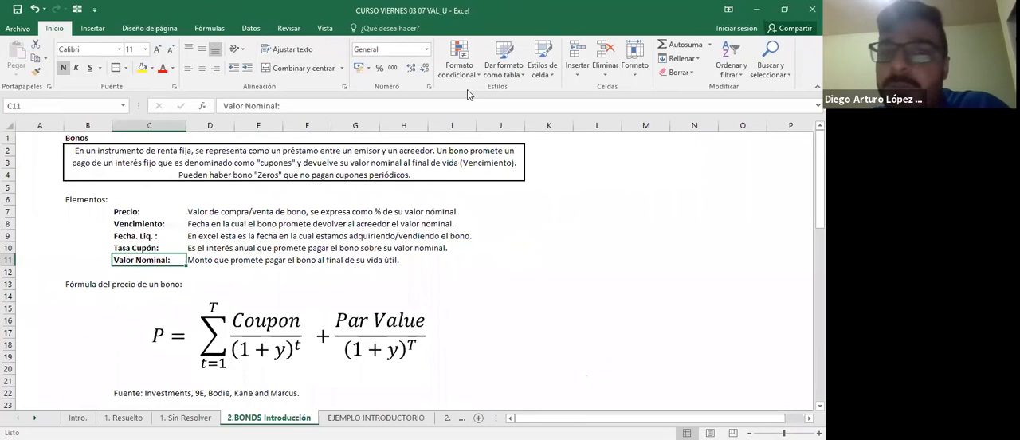
left_click(303, 259)
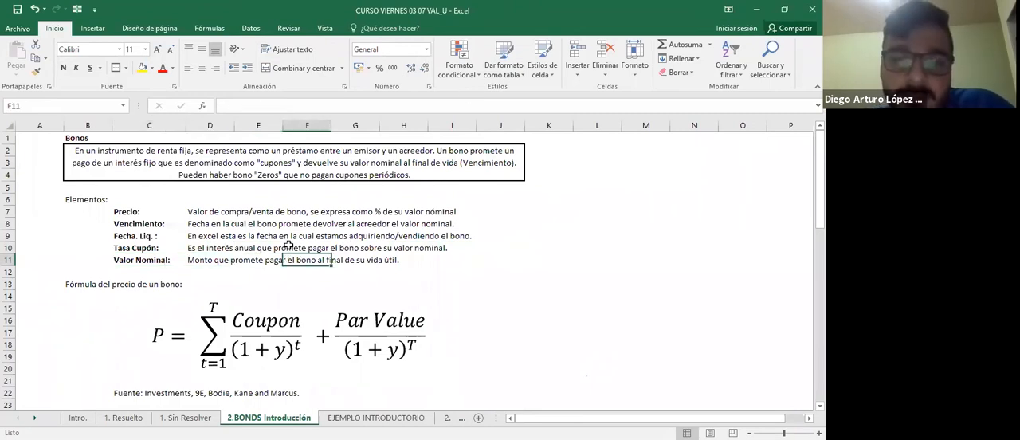
key("alt+Tab")
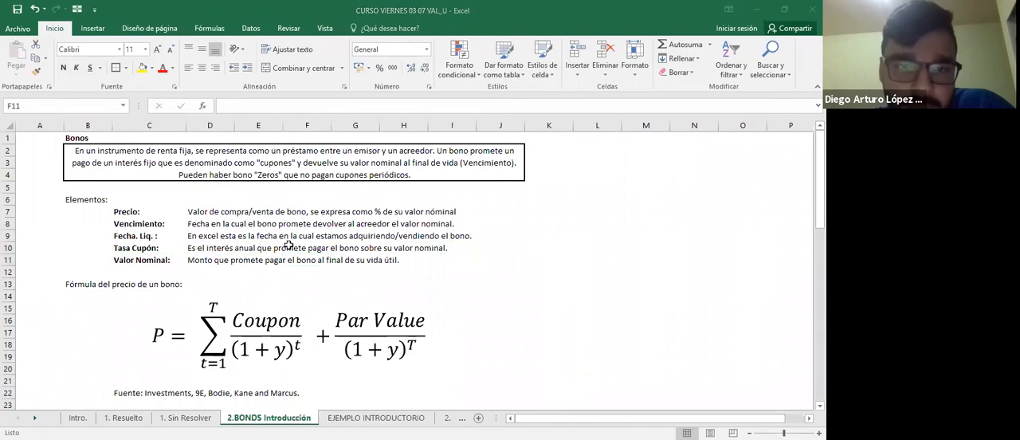
Examine the bond price formula and its source reference below the list of elements.
left_click(557, 296)
key("Left")
key("Left")
key("Left")
key("Left")
key("Left")
key("Left")
key("Left")
key("Left")
key("Left")
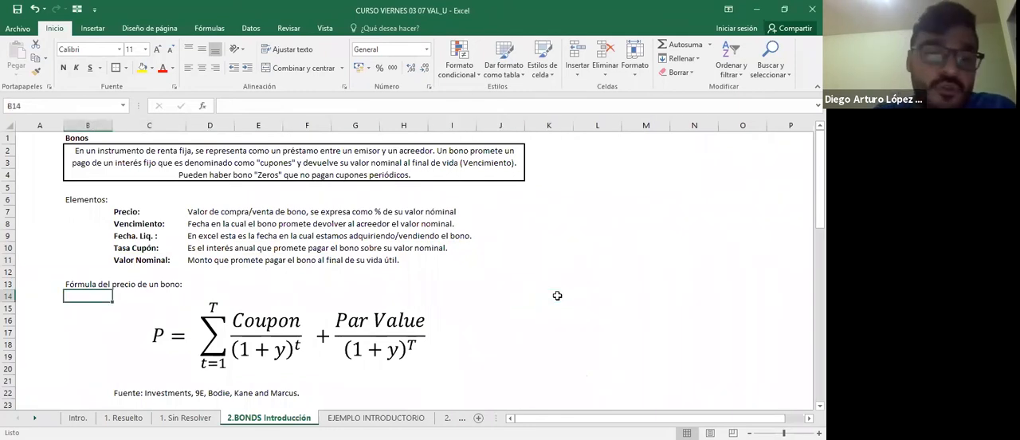
key("Right")
key("Down")
key("Down")
key("Down")
key("Down")
key("Down")
key("Down")
key("Down")
key("Down")
key("Down")
key("Down")
key("Down")
key("Up")
key("Up")
key("Up")
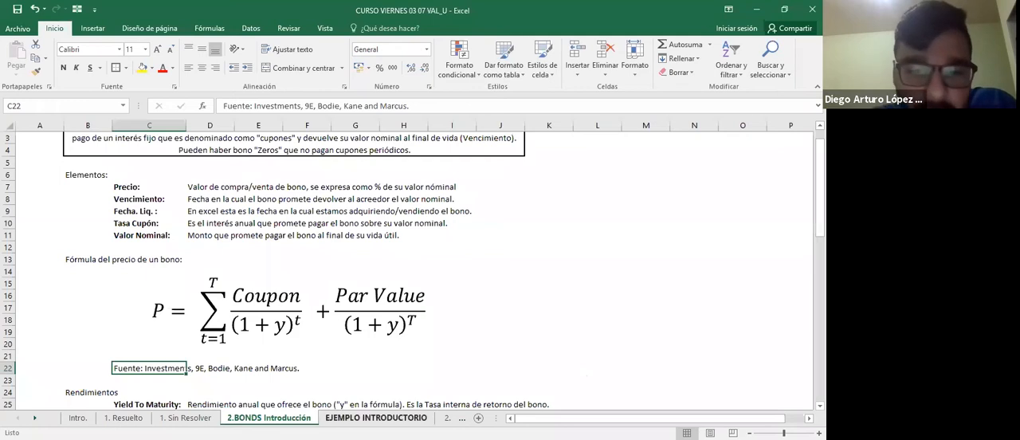
Review the Yield To Maturity and Current Yield definitions under Rendimientos, relating them to the bond price formula.
scroll(265, 340, "down", 3)
scroll(265, 339, "down", 4)
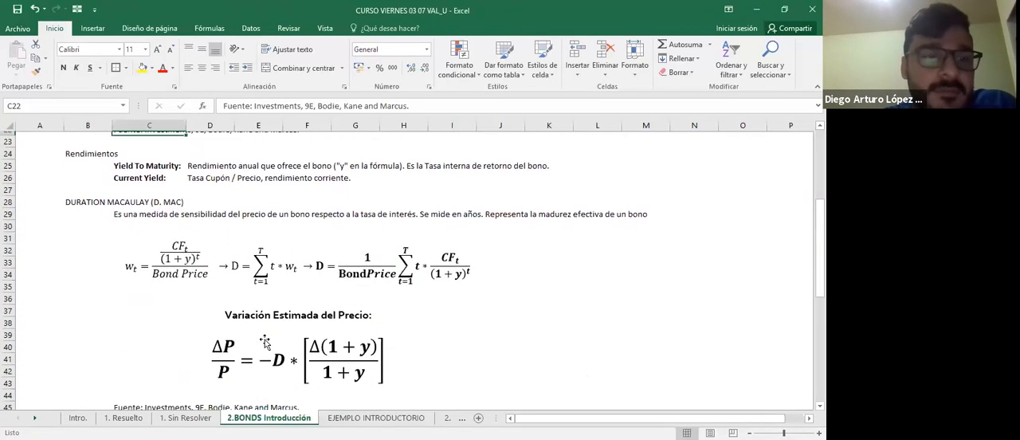
left_click_drag(154, 162, 157, 172)
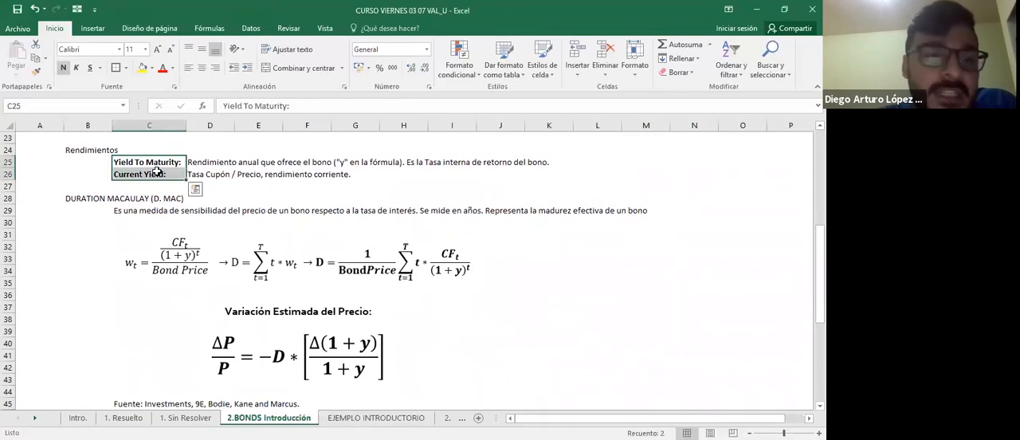
left_click(216, 176)
left_click(138, 148)
left_click(160, 162)
left_click(213, 163)
scroll(286, 187, "up", 1)
scroll(286, 187, "up", 2)
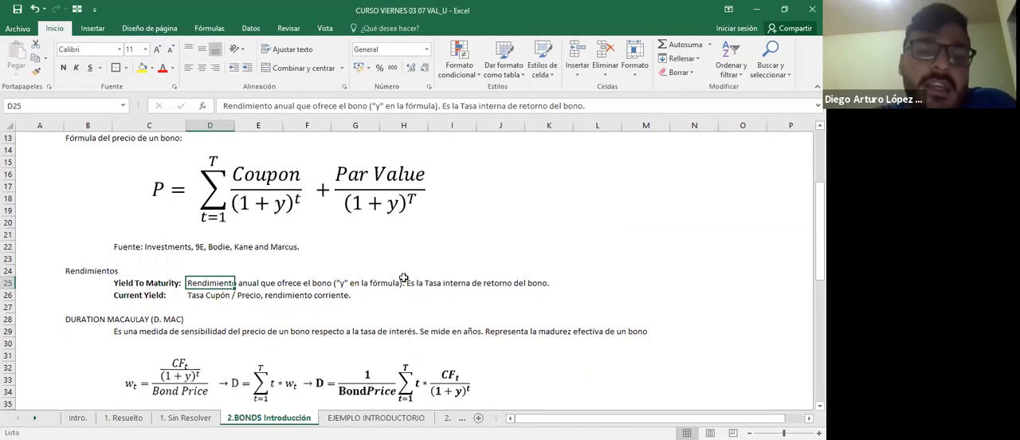
left_click(151, 296)
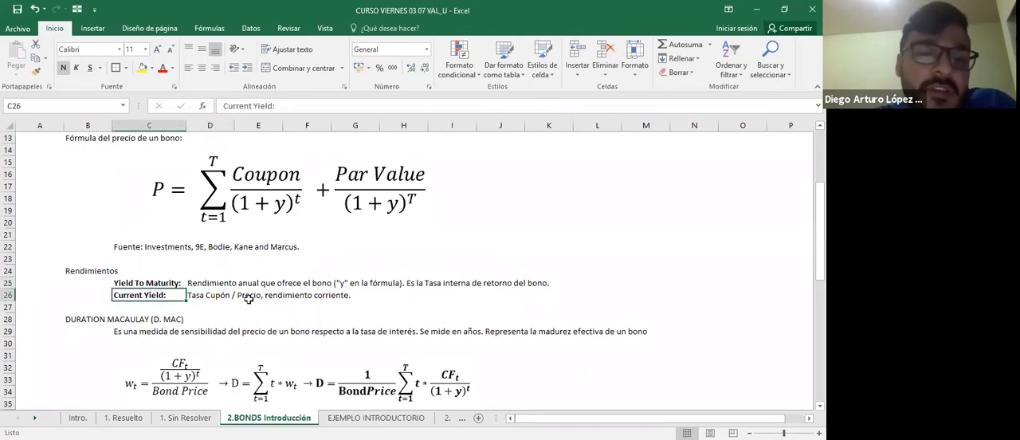
left_click(227, 297)
left_click(373, 295)
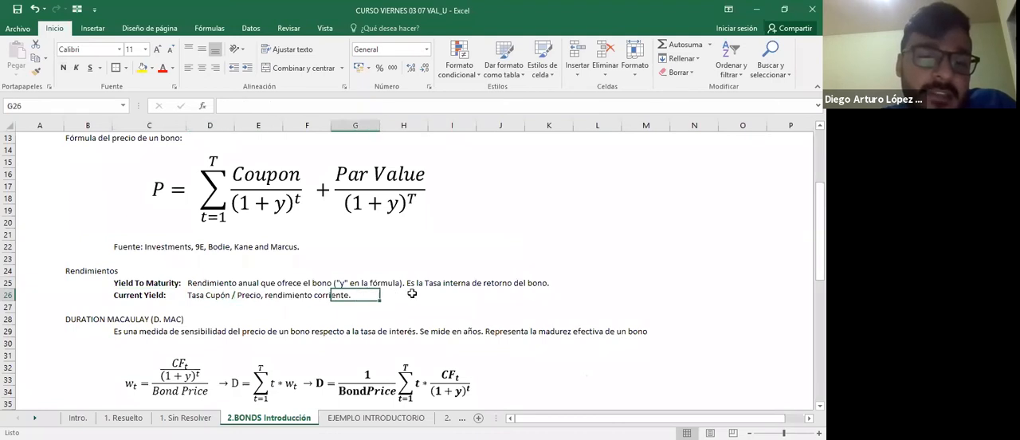
left_click(412, 293)
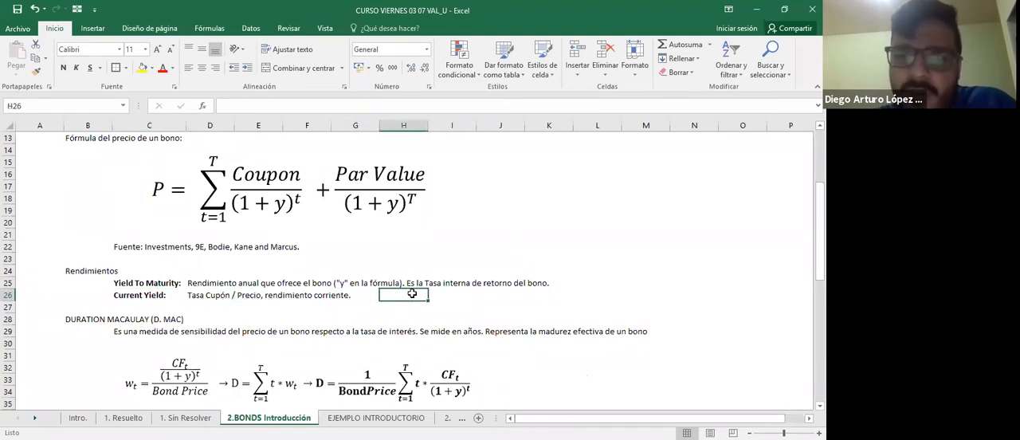
Open the EJEMPLO INTRODUCTORIO sheet and review the data for bond A in column C.
left_click(371, 417)
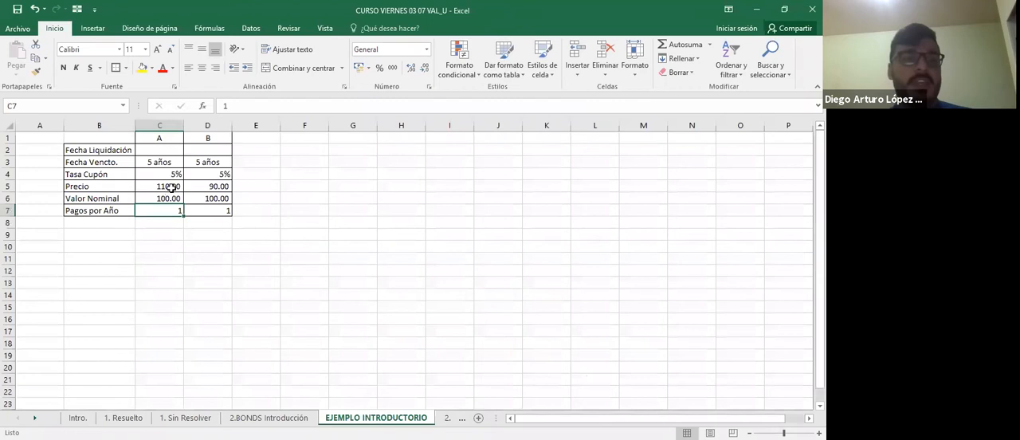
left_click_drag(157, 140, 161, 211)
left_click(165, 257)
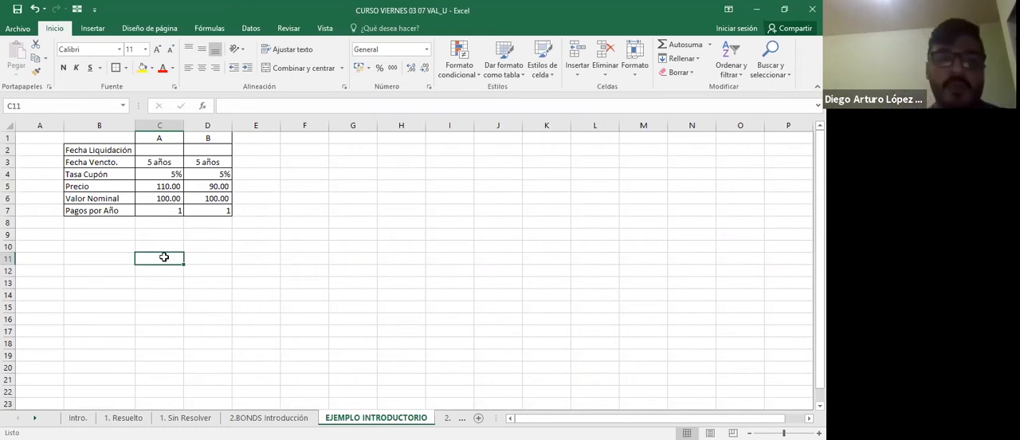
Set Pagos por Año to 2 for both bonds A and B in C7 and D7.
key("Up")
key("Up")
key("Up")
key("Up")
type("2")
key("Right")
type("2")
key("Left")
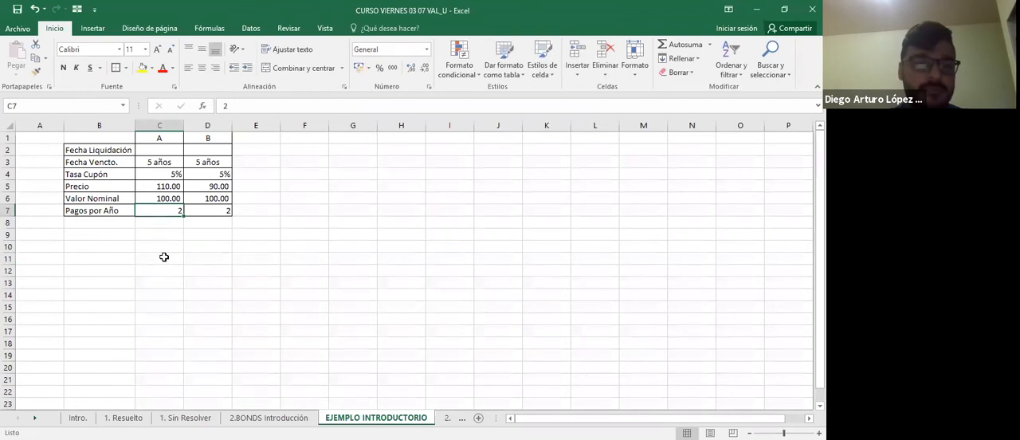
type("1")
key("Right")
key("Left")
type("2")
key("Down")
key("Down")
key("Down")
key("Down")
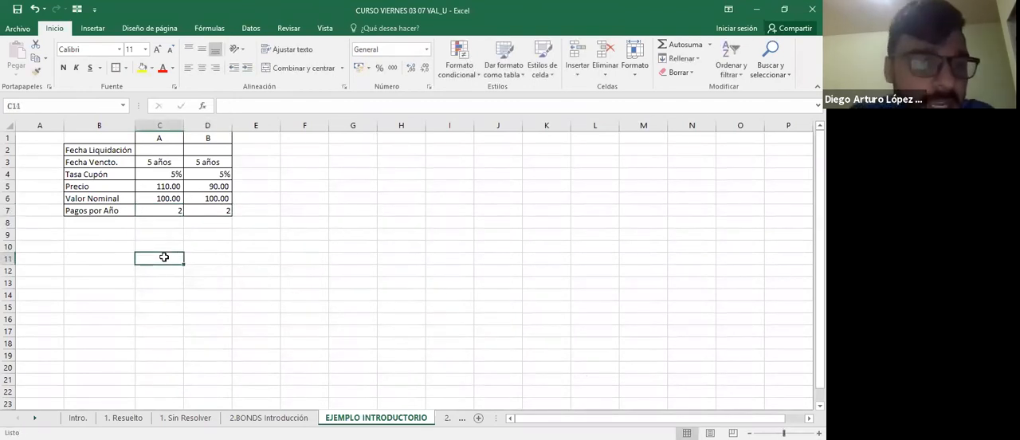
key("Left")
key("Up")
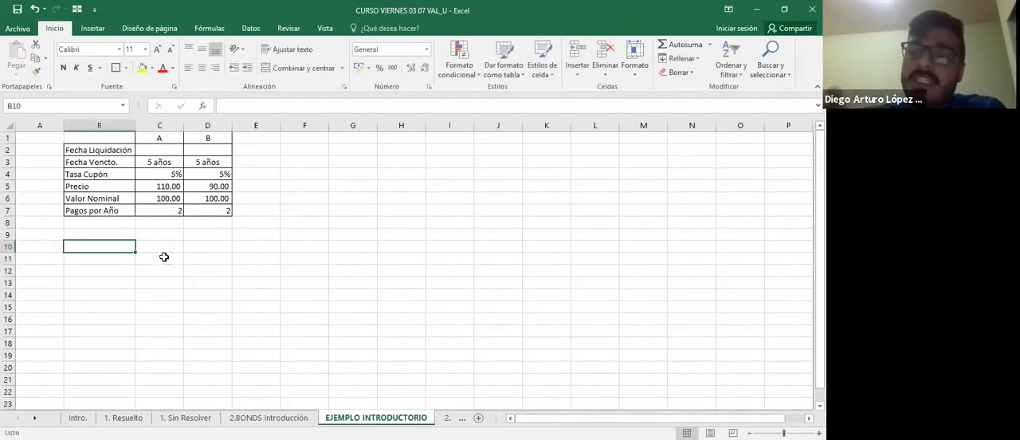
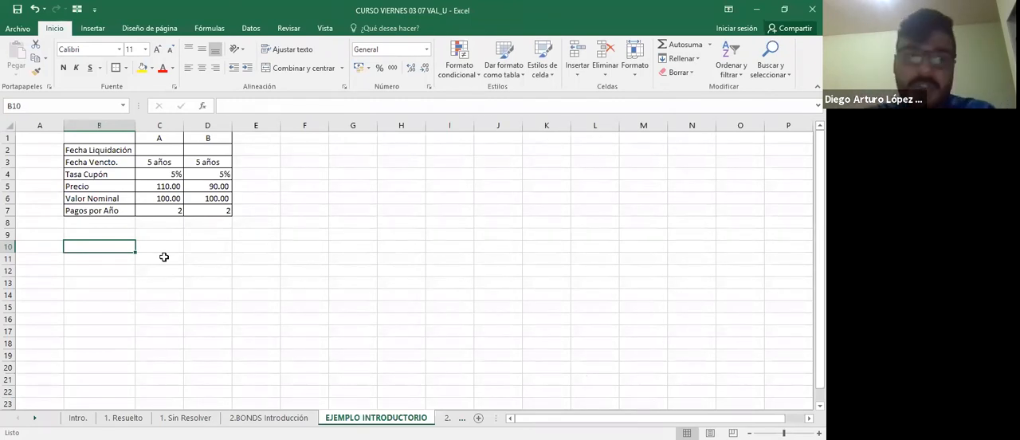
Enter the header Semestres in B10, the starting value 0 in B11 and the formula =+B11+1 in B12.
type("Semestres")
key("Return")
type("0")
key("Return")
type("=B11+1")
key("Return")
Copy the semester formula in B12 down to B21 to number the semesters through 10.
key("Up")
key("ctrl+c")
key("shift+Down")
key("shift+Down")
key("shift+Down")
key("shift+Down")
key("shift+Down")
key("shift+Down")
key("shift+Down")
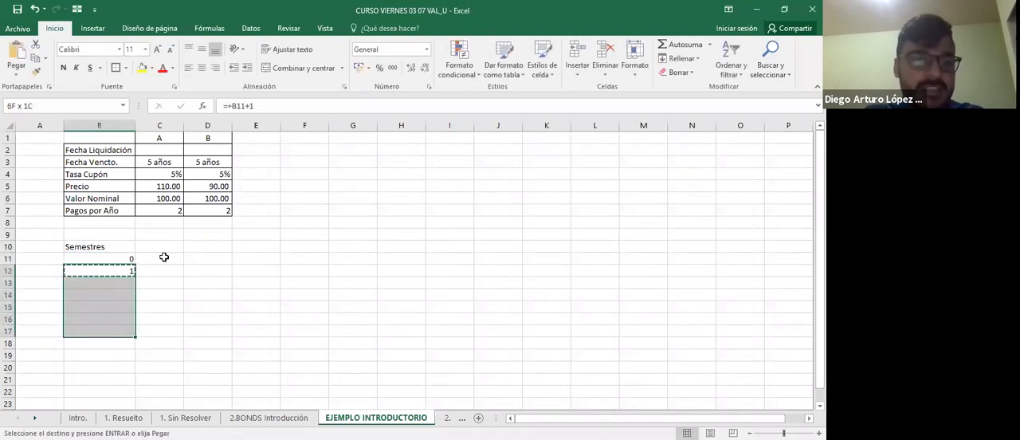
key("shift+Down")
key("ctrl+v")
key("Escape")
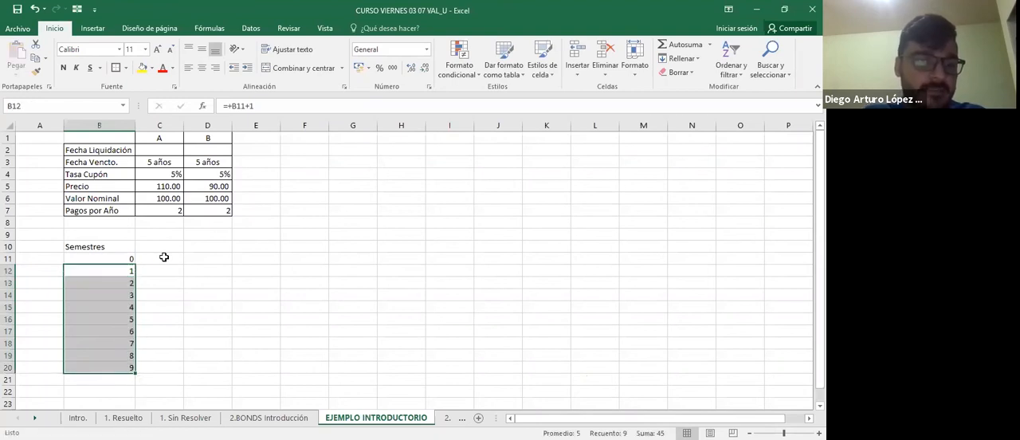
key("Down")
key("Down")
key("Down")
key("Down")
key("Down")
key("Down")
key("Down")
key("Down")
key("ctrl+c")
key("Down")
key("ctrl+v")
key("Escape")
Enter the header Año in A10, beside the Semestres header.
key("Up")
key("Up")
key("Up")
key("Up")
key("Up")
key("Up")
key("Up")
key("Up")
key("Up")
key("Up")
key("Left")
key("Up")
type("Año")
key("Return")
Calculate the year in A11 by rounding up half the semester number with =REDONDEAR.MAS(B11/2;0).
type("=")
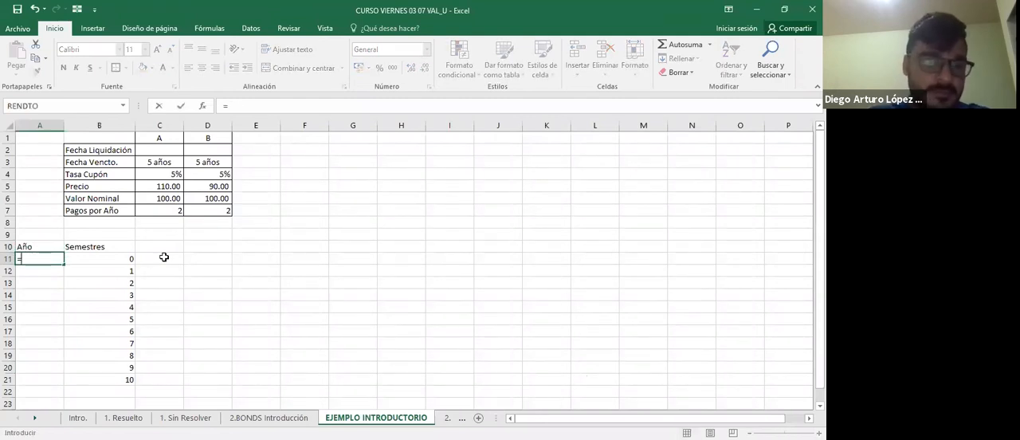
type("re")
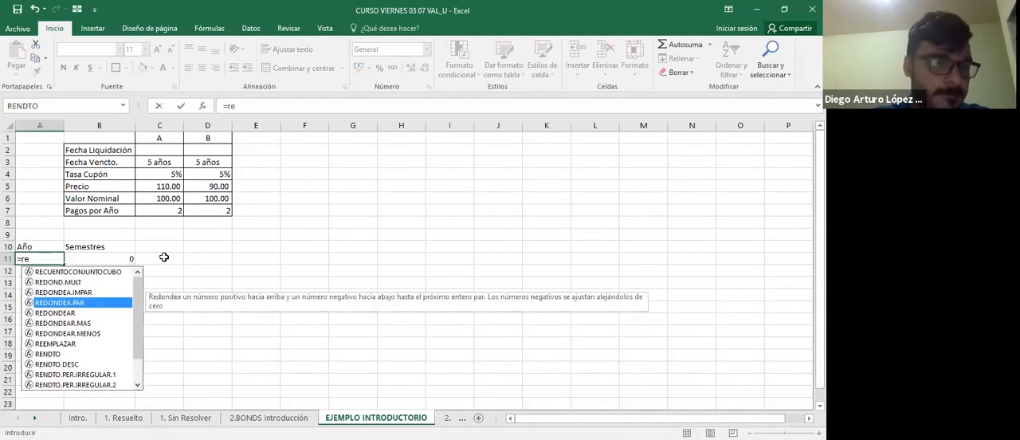
key("Down")
key("Down")
key("Tab")
key("Right")
type("/")
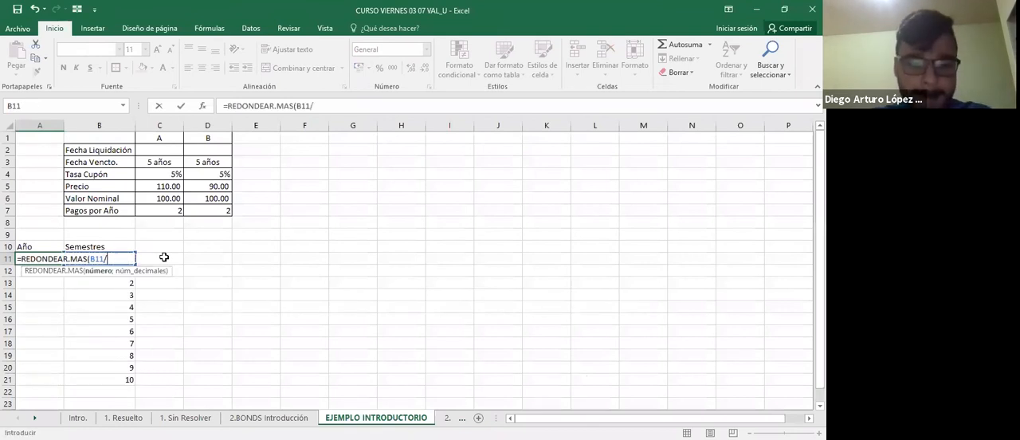
type("2;0")
key("Return")
Copy the year formula in A11 down through A21, alongside every semester.
key("Up")
key("ctrl+c")
key("Down")
key("ctrl+v")
key("Down")
key("ctrl+v")
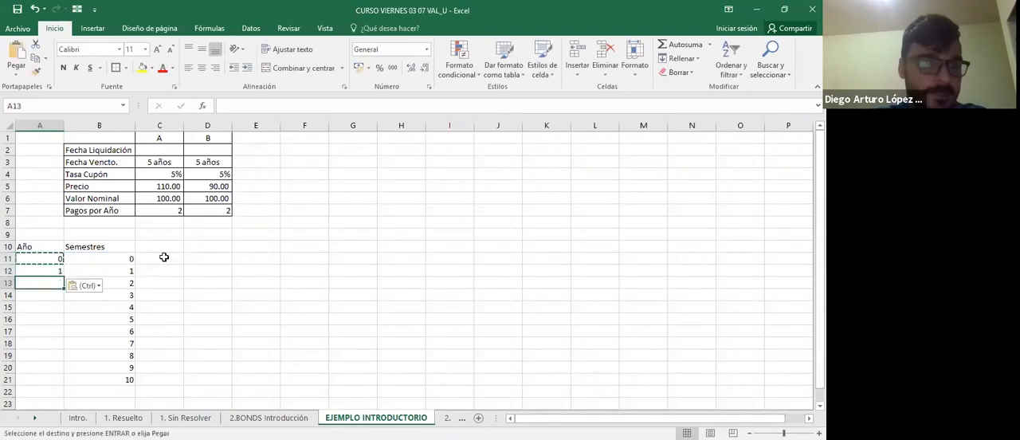
key("Down")
key("ctrl+v")
key("Down")
key("ctrl+v")
key("Down")
key("ctrl+v")
key("Down")
key("ctrl+v")
key("Down")
key("ctrl+v")
key("Down")
key("ctrl+v")
key("Down")
key("ctrl+v")
key("Down")
key("ctrl+v")
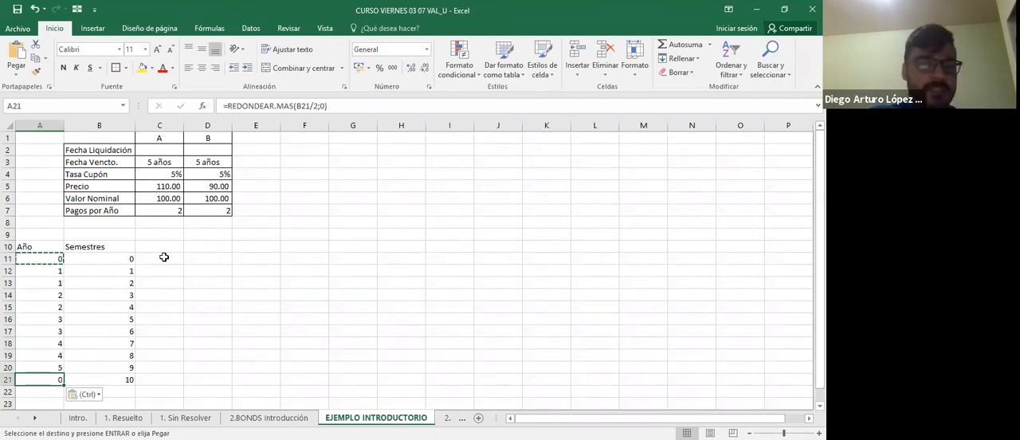
key("Escape")
Enter the header FC in C10, beside the Semestres header.
key("Right")
key("Right")
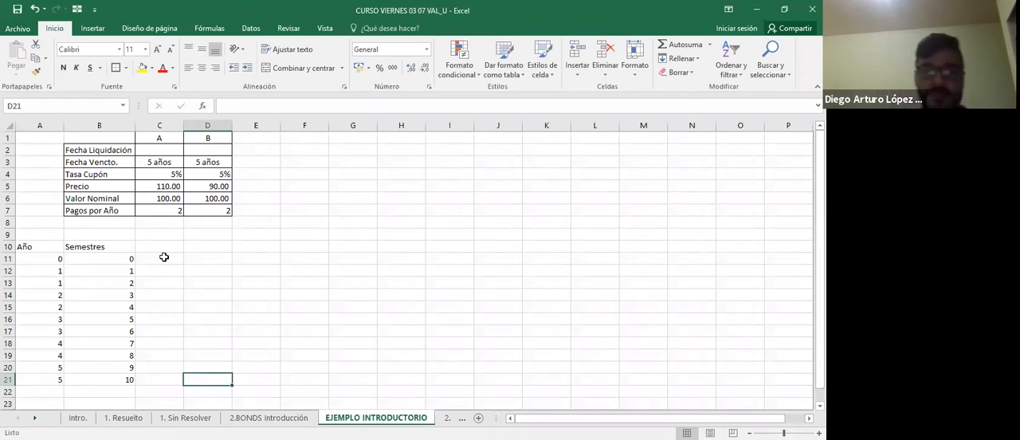
key("Up")
key("Up")
key("Up")
key("Left")
key("Up")
key("Up")
key("Up")
key("Up")
key("Up")
key("Up")
key("Up")
key("Up")
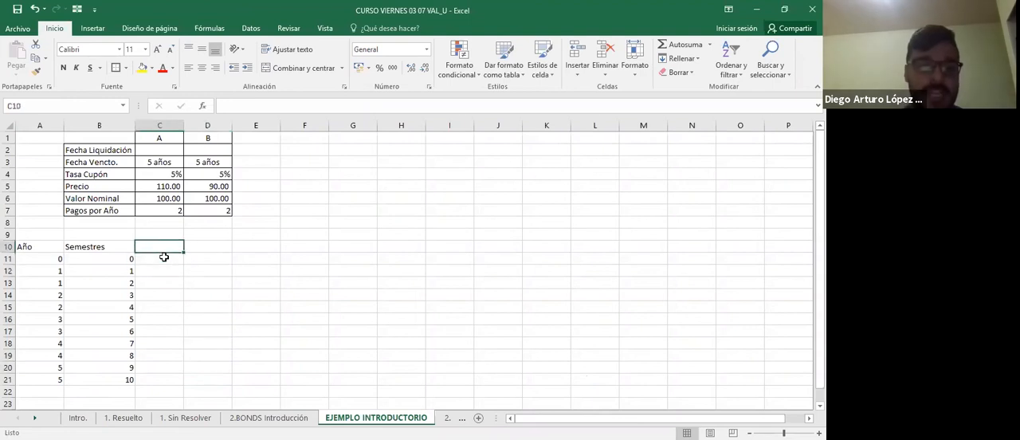
type("FC")
key("Return")
key("Return")
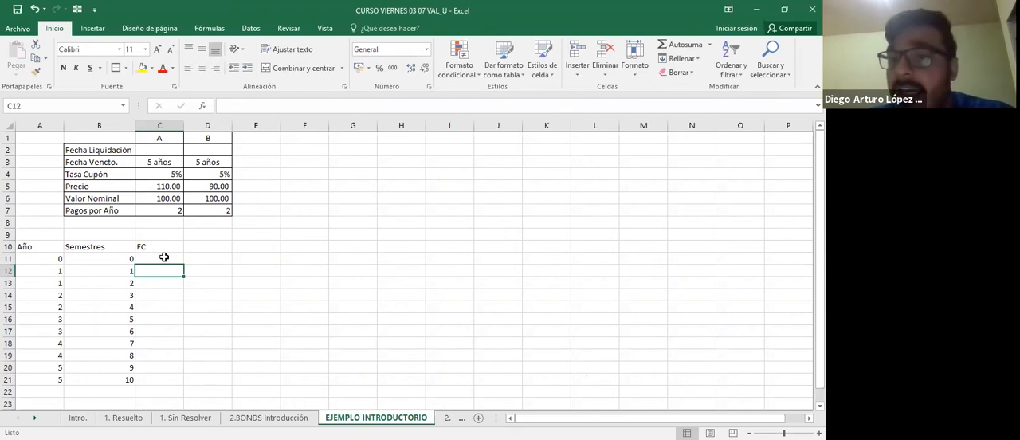
Calculate bond A's semiannual coupon in C12 with absolute references, using the formula =+$C$4*$C$6/2.
type("+")
key("Up")
key("Up")
key("Up")
key("Up")
key("Up")
key("Up")
key("Up")
key("Up")
key("F4")
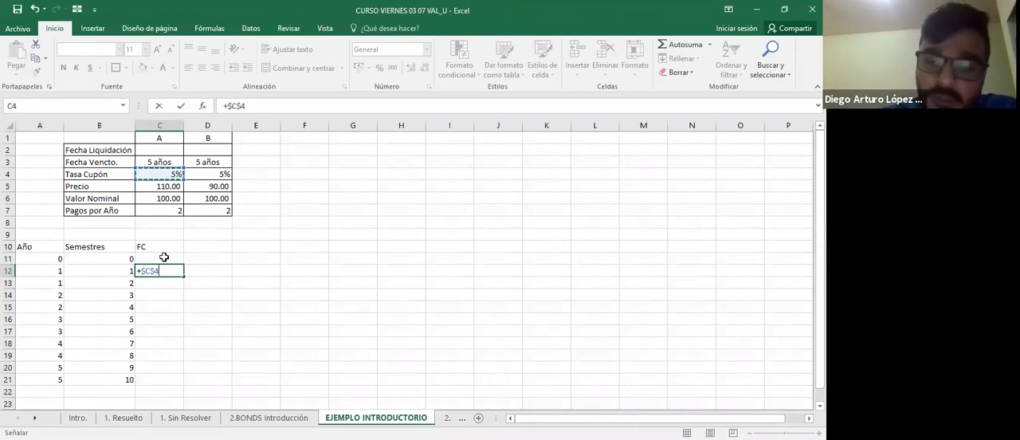
type("*")
key("Up")
key("Up")
key("Up")
key("Up")
key("Up")
key("Up")
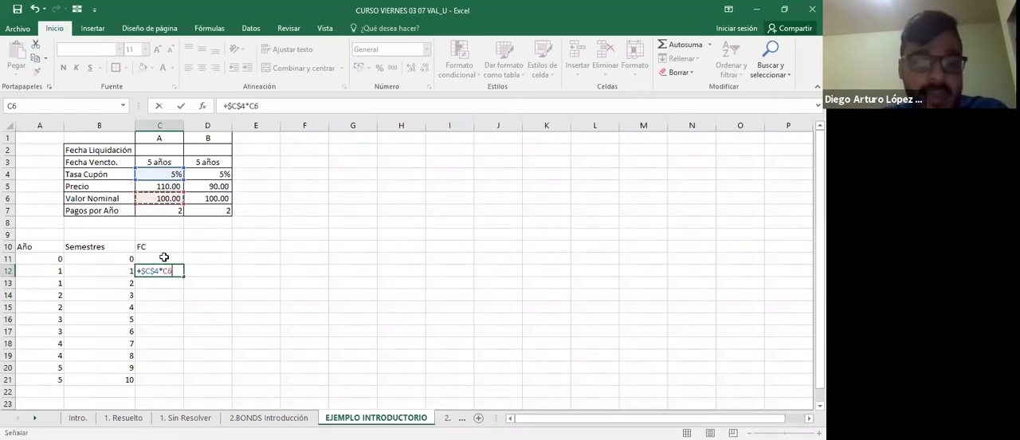
key("F4")
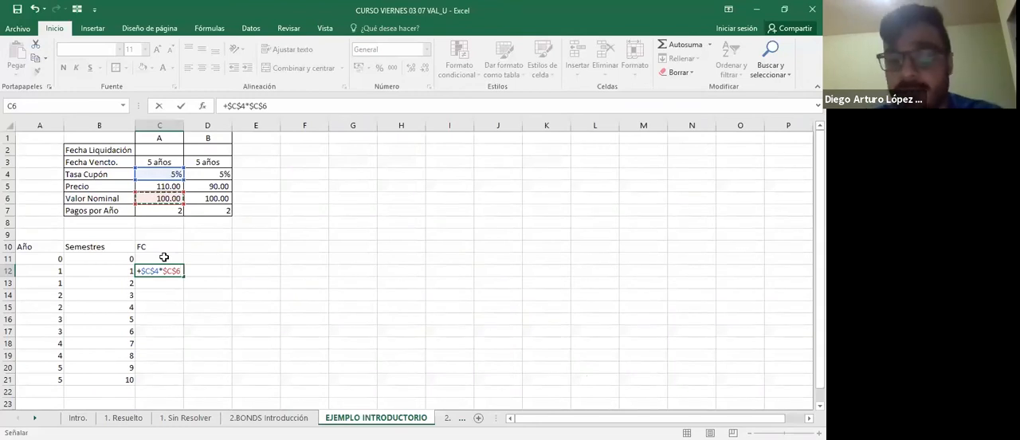
type("/2")
key("Return")
key("Up")
key("F2")
key("Escape")
key("Right")
key("Left")
Copy the coupon formula in C12 down to C21 for the remaining semesters.
key("ctrl+c")
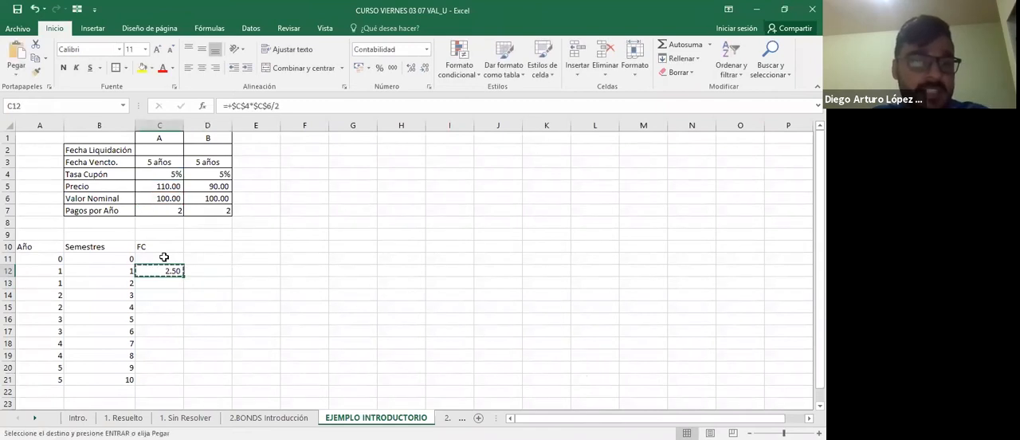
key("Down")
key("ctrl+v")
key("Down")
key("ctrl+v")
key("Down")
key("ctrl+v")
key("Down")
key("ctrl+v")
key("Down")
key("ctrl+v")
key("Down")
key("ctrl+v")
key("Down")
key("ctrl+v")
key("Down")
key("ctrl+v")
key("Down")
key("ctrl+v")
Add bond A's face value from C6 to the final coupon formula in C21.
key("F2")
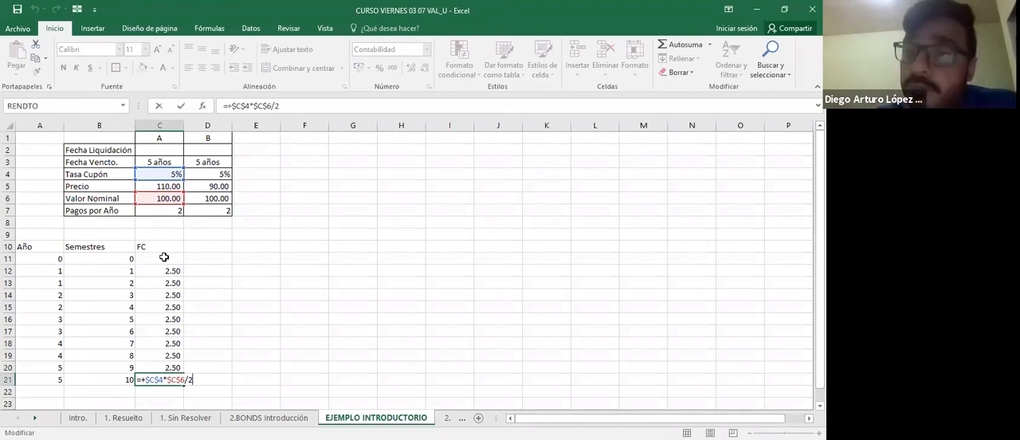
type("+")
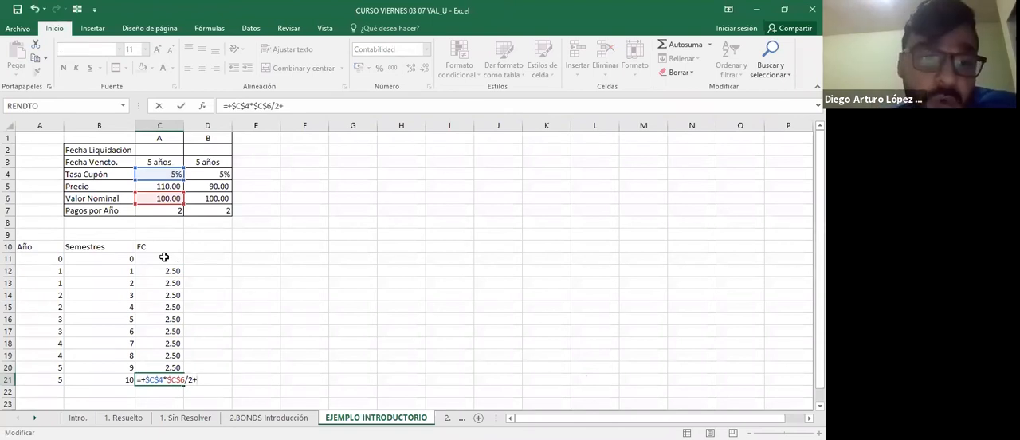
left_click(165, 199)
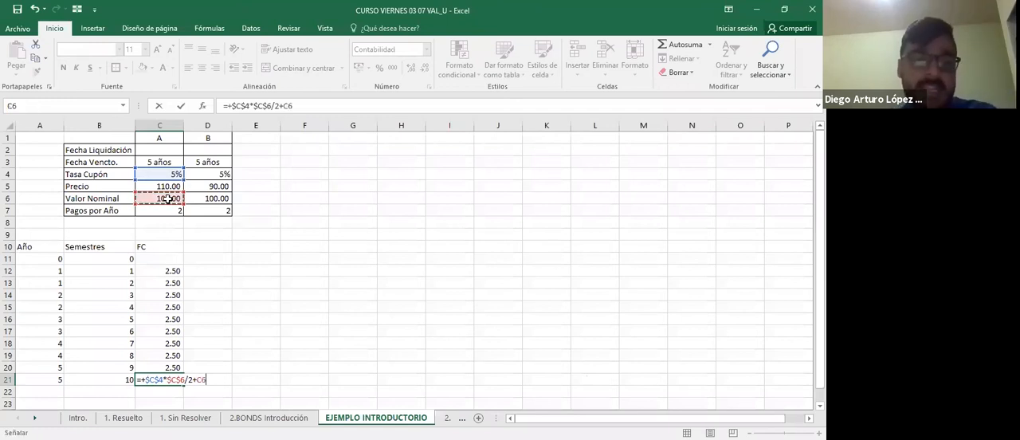
key("ctrl+Return")
Replace the header in C10 with Flujo de Caja.
key("Up")
key("Up")
key("Up")
key("Up")
key("Up")
key("Up")
key("Up")
key("Up")
key("Up")
key("Up")
key("Up")
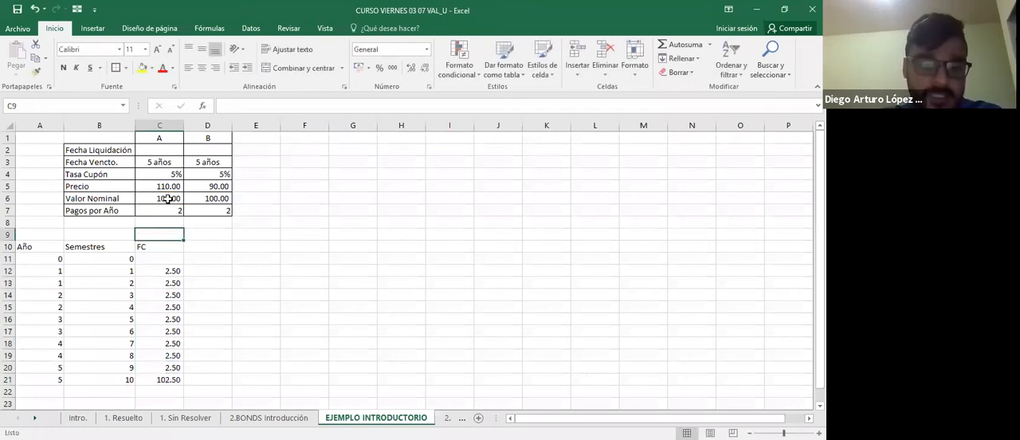
type("Flujo d")
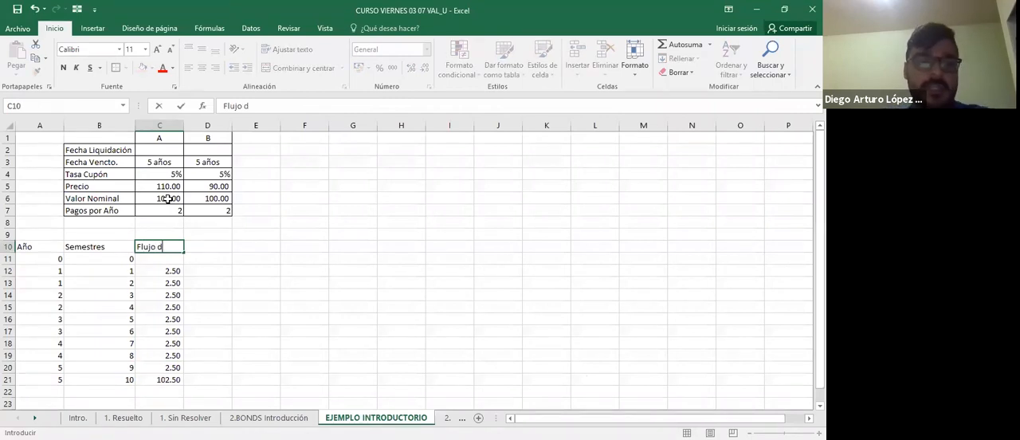
type("e Caja")
key("ctrl+Return")
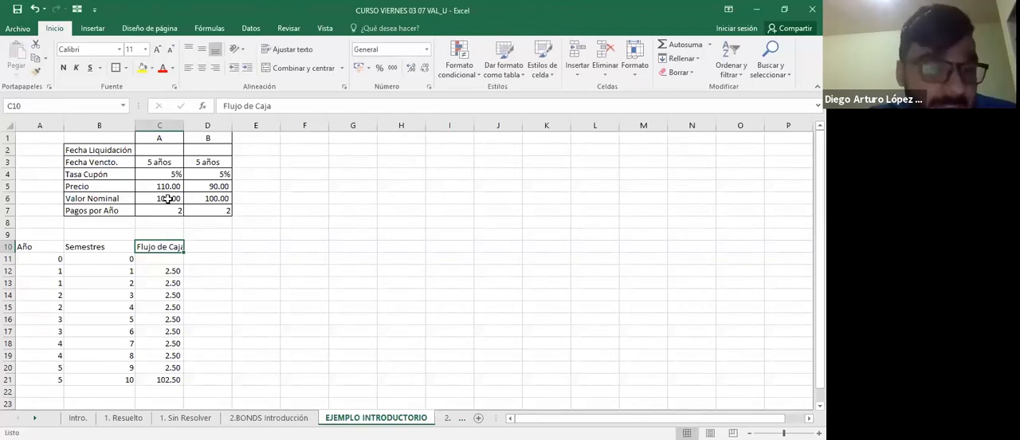
Enter bond A's price as the initial outflow in C11 with the formula =-C5.
key("Down")
key("Down")
key("Down")
key("Down")
key("Down")
key("Down")
key("Down")
key("Down")
key("Down")
key("Down")
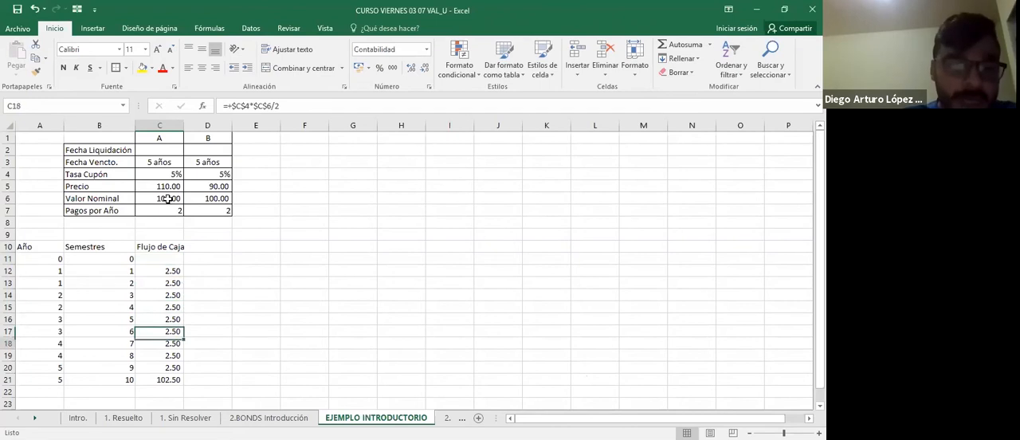
key("Down")
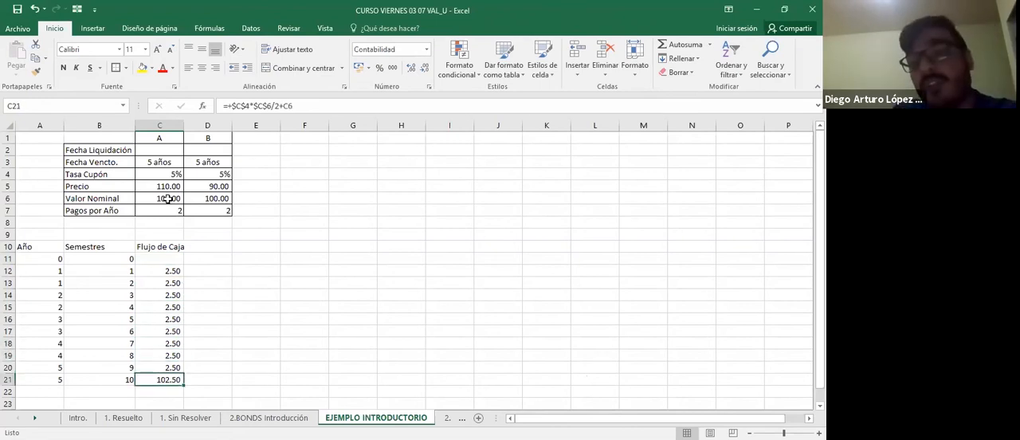
key("Up")
key("Up")
key("Up")
key("Up")
key("Up")
key("Up")
key("Up")
key("Up")
key("Up")
key("Up")
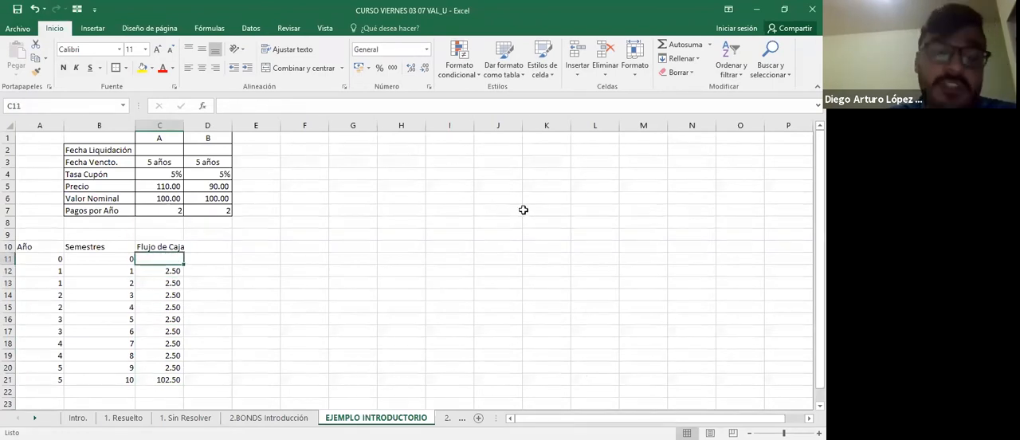
type("=")
key("Up")
key("Up")
key("Up")
key("Up")
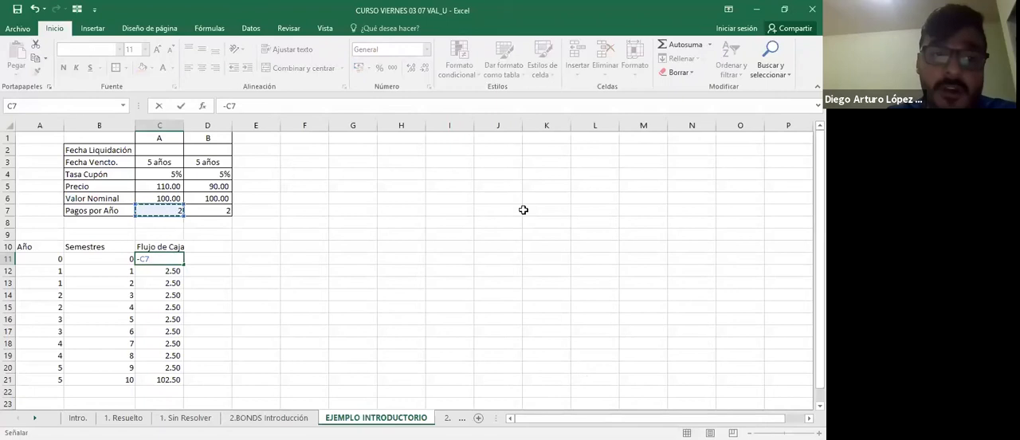
key("Up")
key("Up")
key("ctrl+Return")
key("F2")
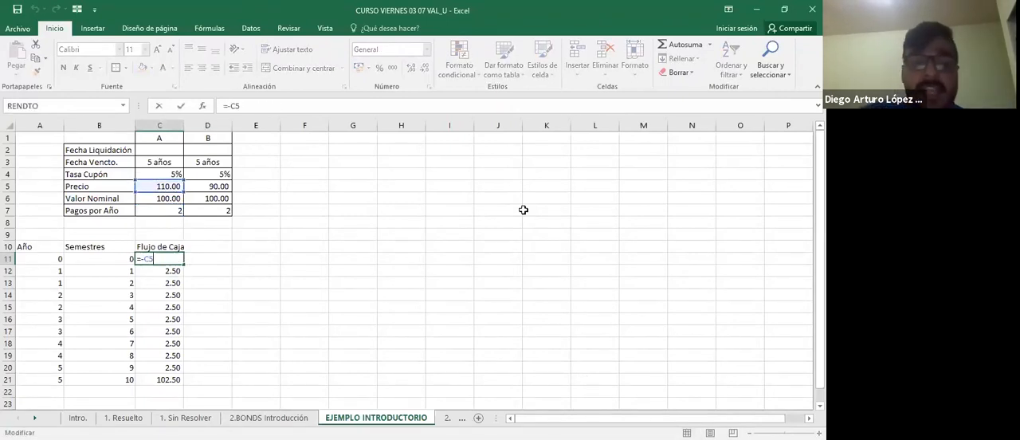
key("Escape")
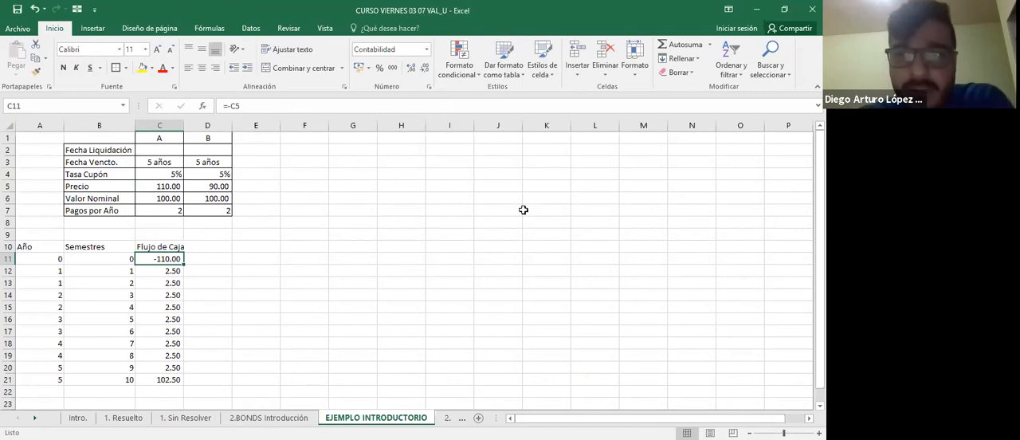
Check the yield definitions on the 2.BONDS Introducción sheet and enter the label TIR in B23 of EJEMPLO INTRODUCTORIO.
key("Down")
key("Down")
key("Down")
key("Down")
key("Down")
key("Down")
key("Down")
key("Down")
key("Down")
key("Down")
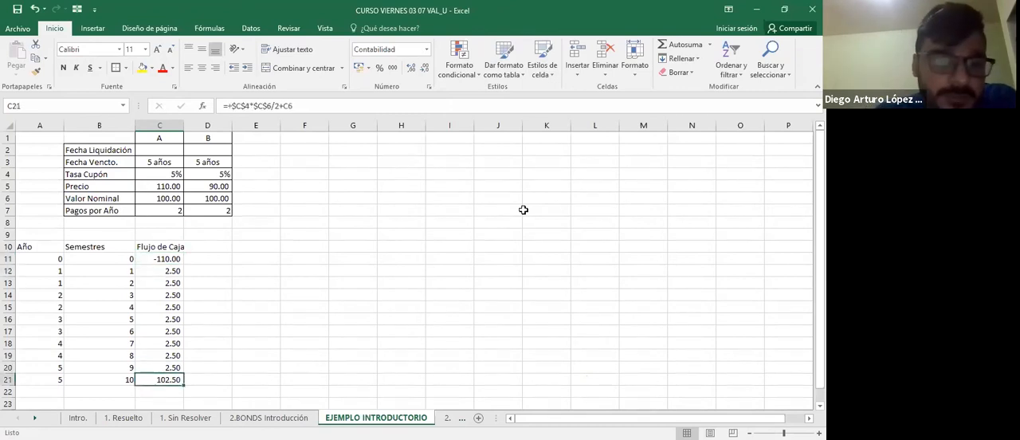
key("Down")
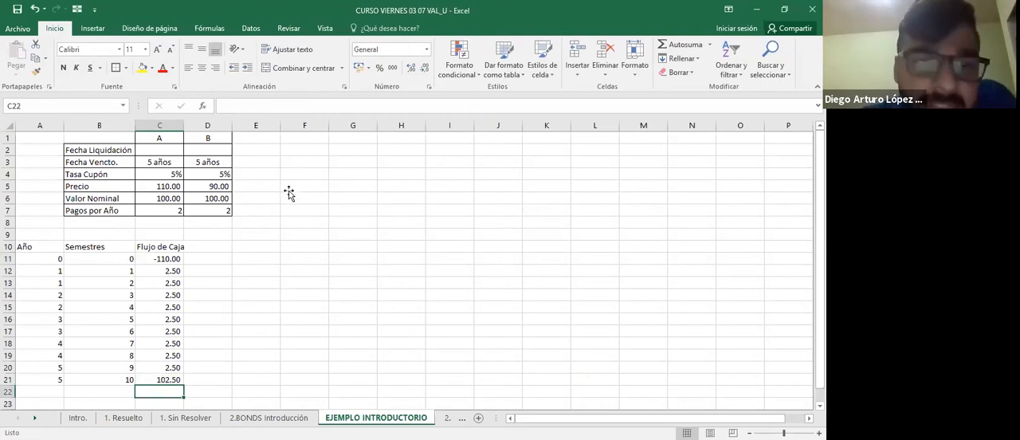
key("ctrl+Page_Up")
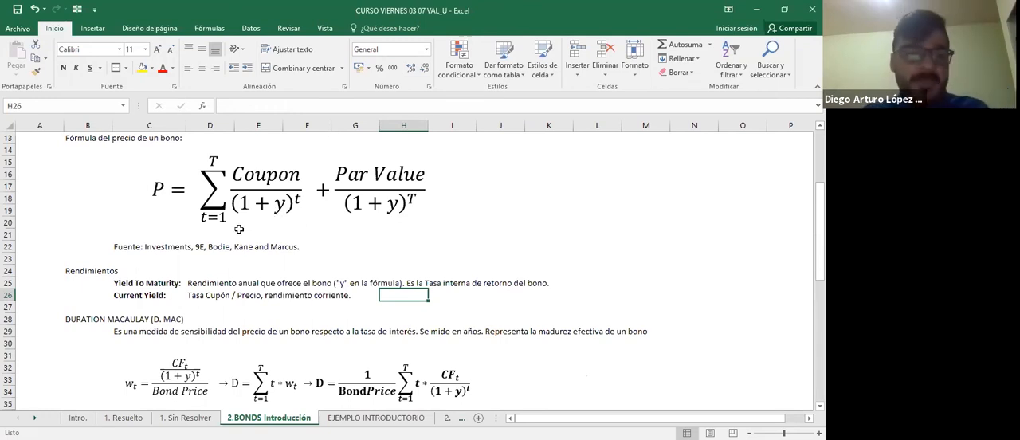
key("ctrl+Page_Down")
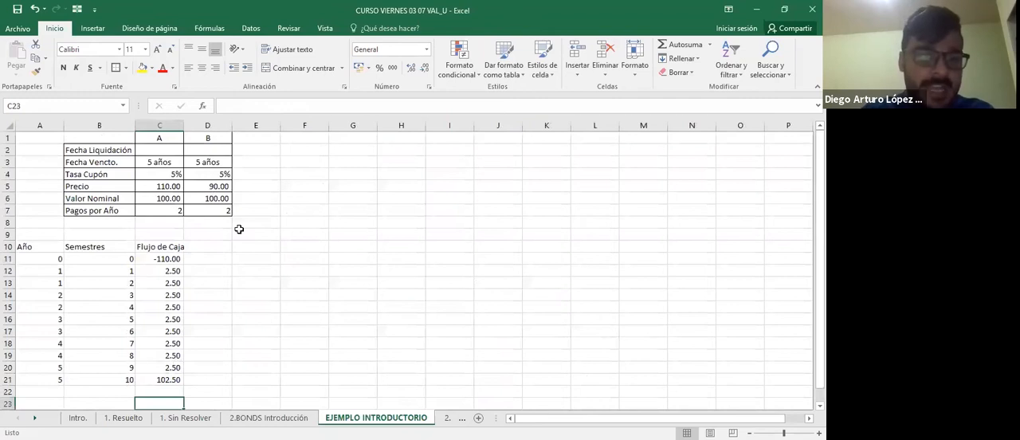
key("Left")
type("TIR")
key("Tab")
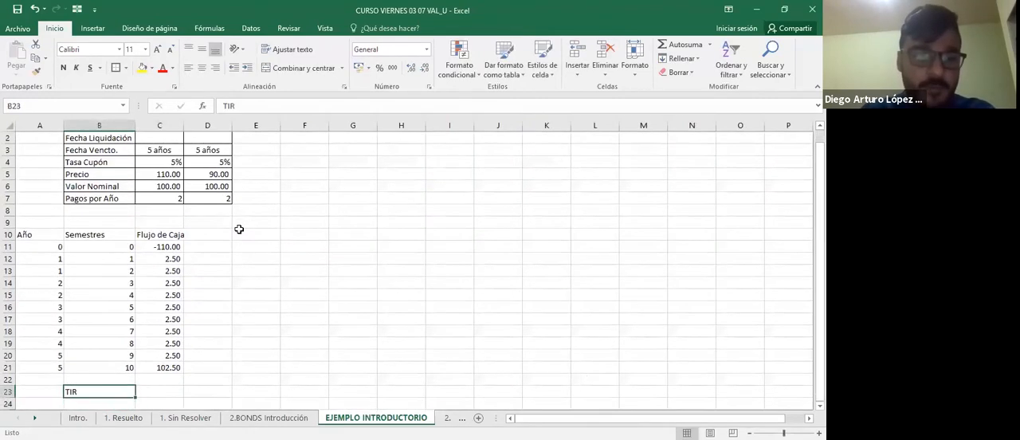
Calculate the internal rate of return of the cash flows C11:C21 in C23 with the TIR function.
type("=")
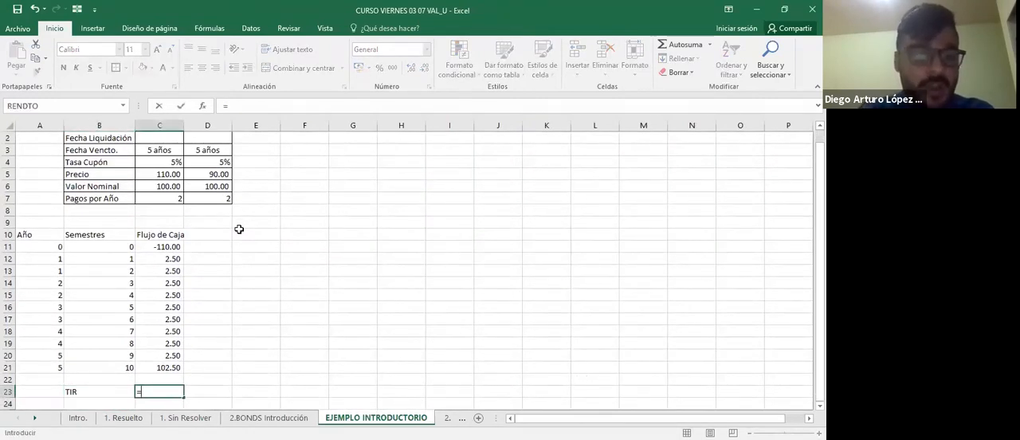
type("TIR(")
key("Up")
key("Up")
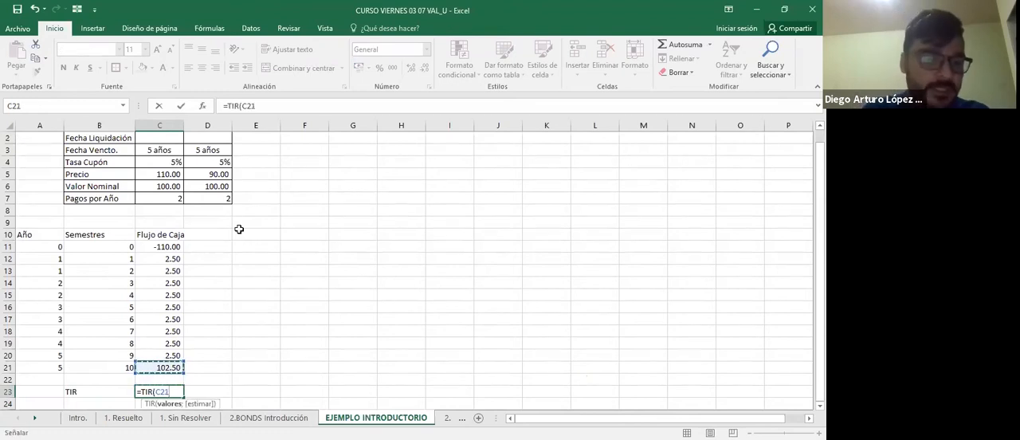
key("ctrl+shift+Up")
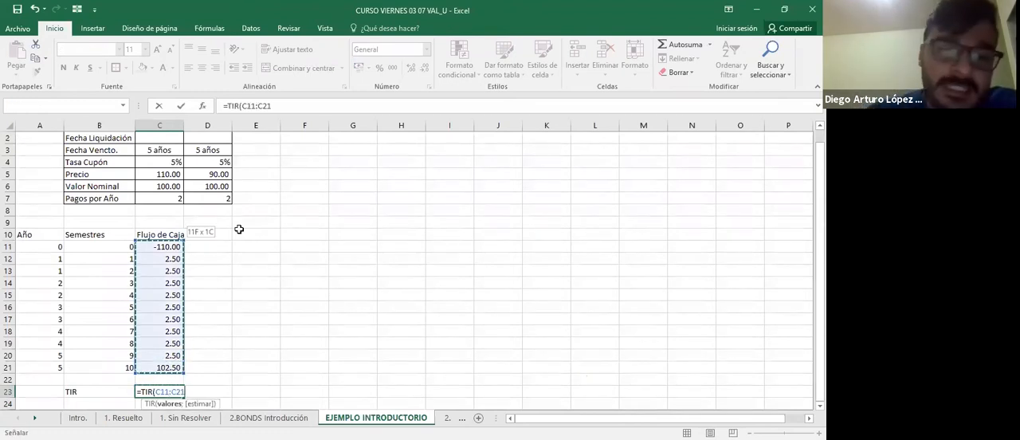
key("Return")
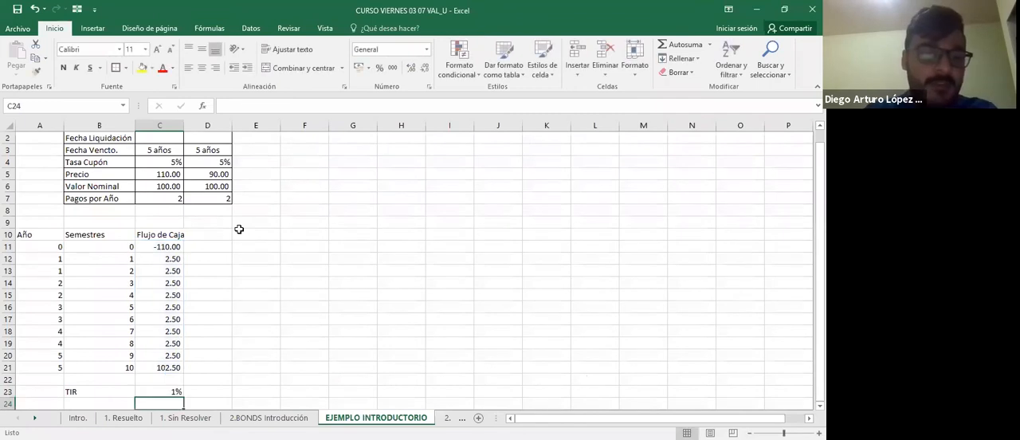
Extend the label in B23 to TIR (Semestral) and show the rate in C23 with two decimals.
key("Up")
key("Left")
key("F2")
type("(Semest")
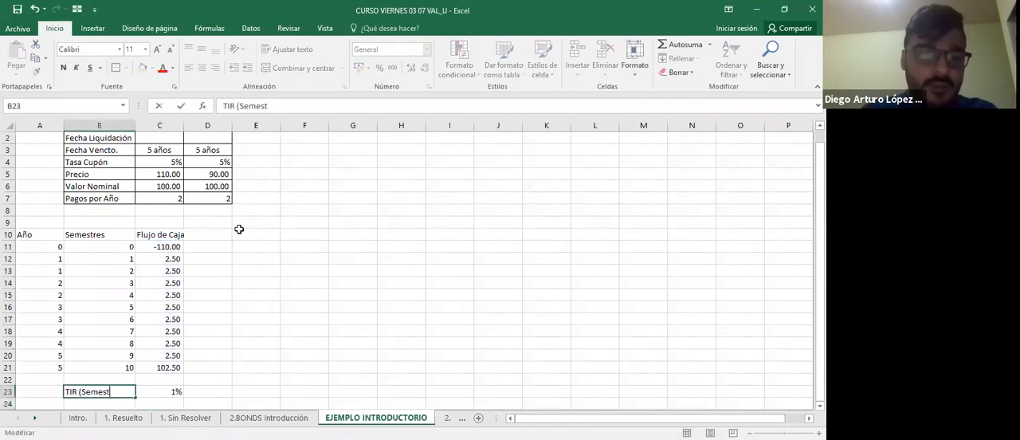
type("ral)")
key("Tab")
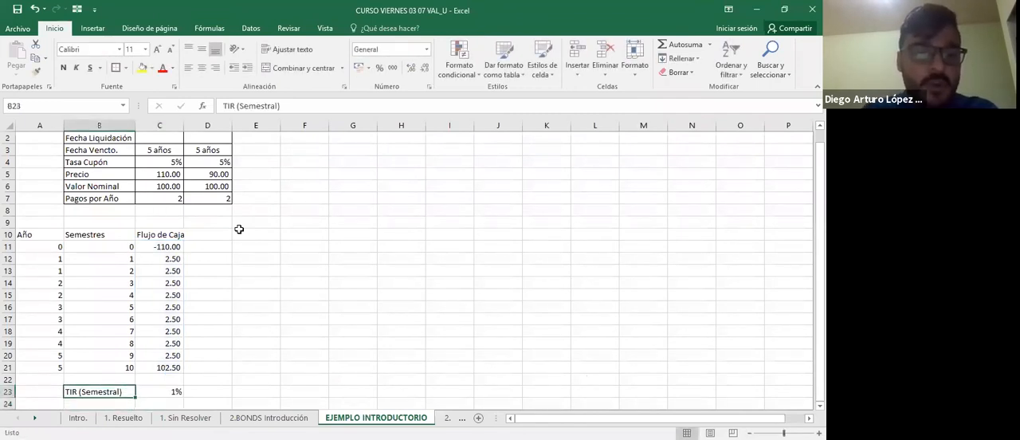
key("F2")
key("Escape")
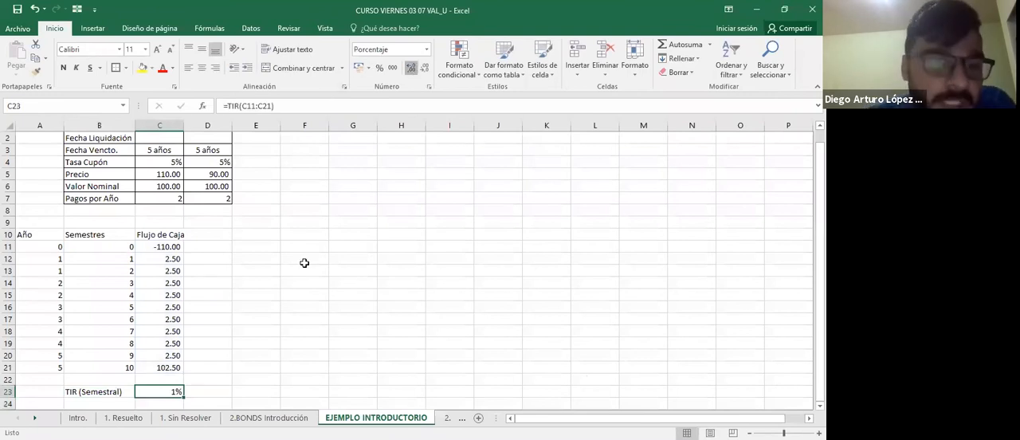
left_click(120, 391)
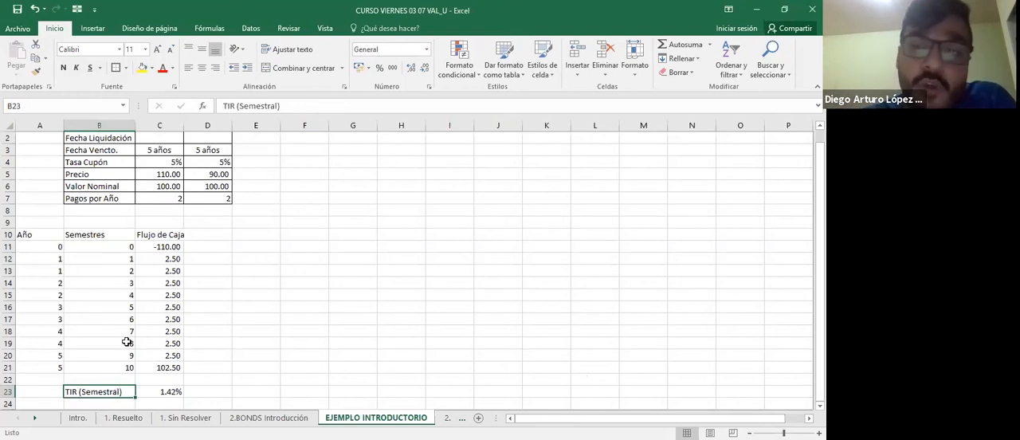
Add the label TIR ANUAL in B24 and calculate C23*2 in C24, shown as a percentage with two decimals.
left_click(119, 401)
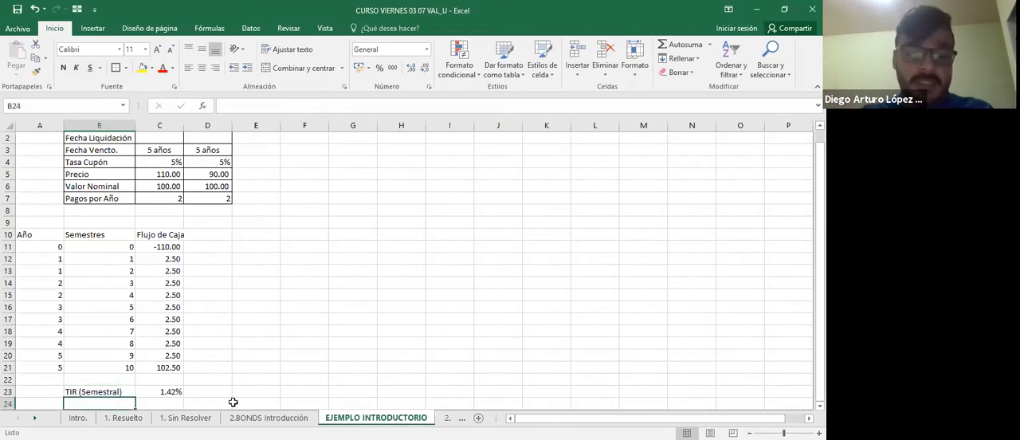
type("TIR ANUAL")
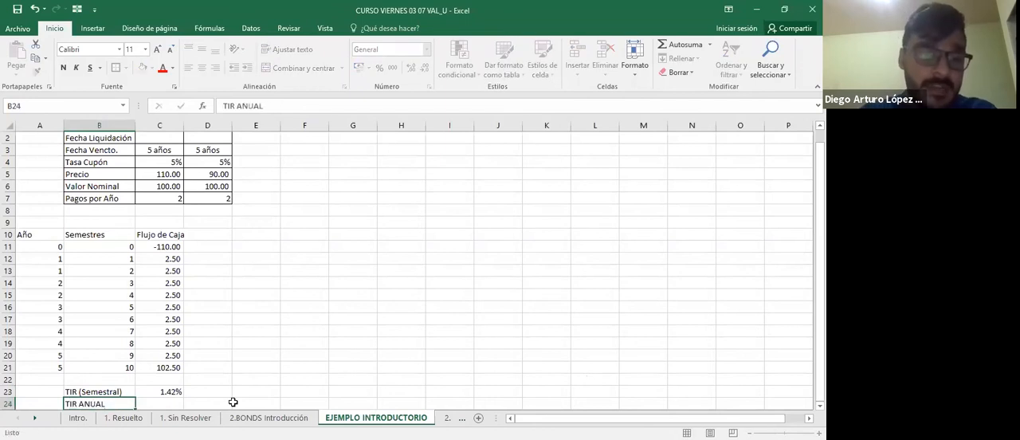
key("Tab")
type("+")
key("Up")
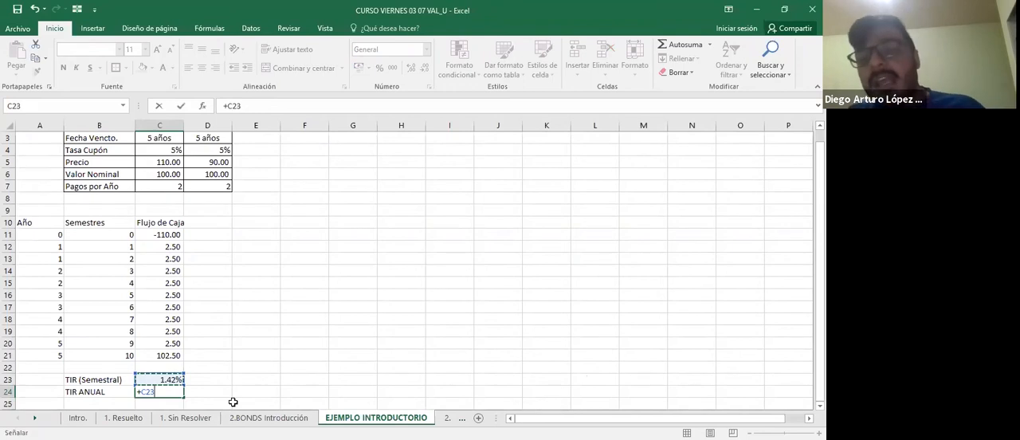
type("*")
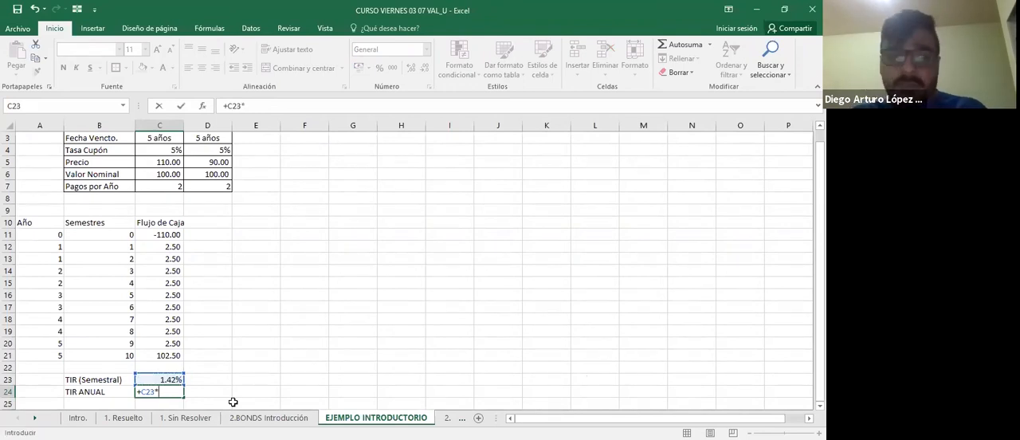
type("2")
key("ctrl+Return")
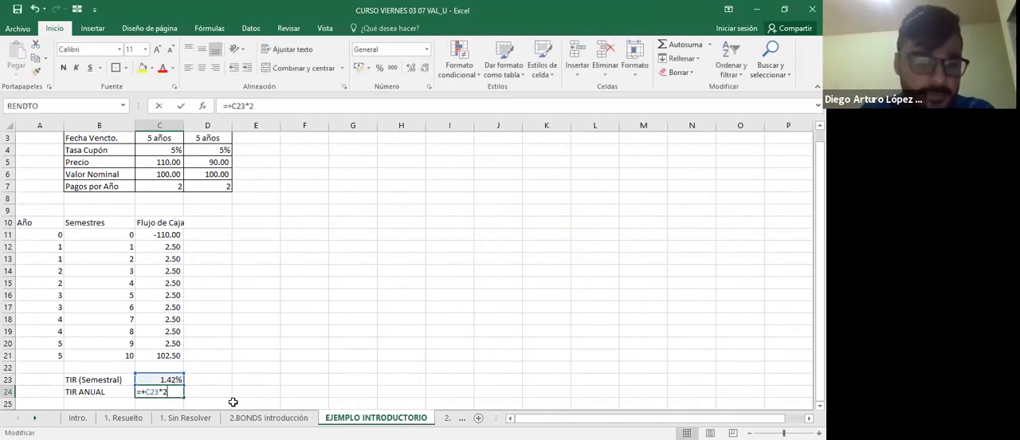
left_click(379, 68)
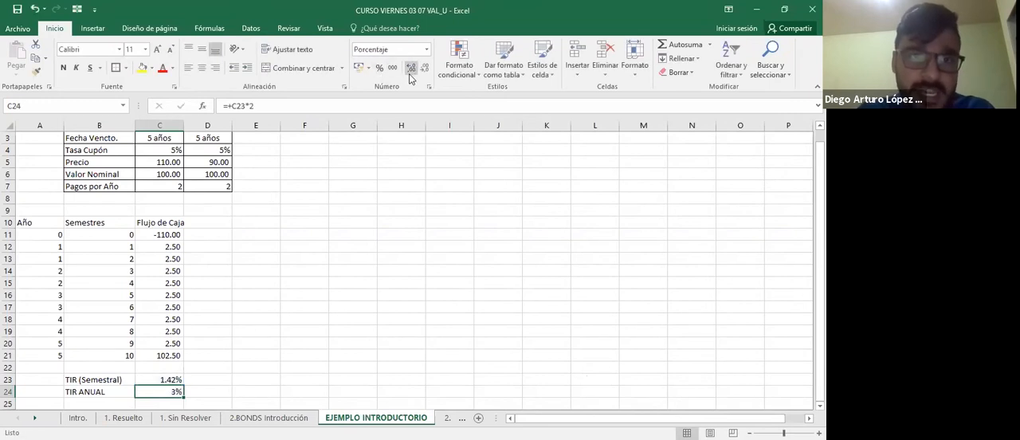
left_click(410, 74)
left_click(411, 74)
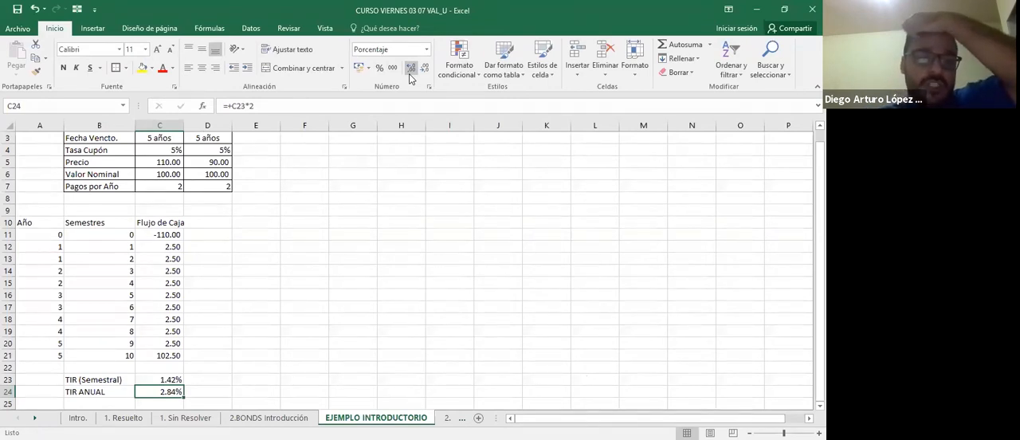
Copy bond A's cash flows C11:C21 into column D for bond B, starting at D11.
key("Up")
key("Up")
key("Up")
key("Up")
key("Up")
key("Up")
key("Up")
key("Up")
key("Up")
key("Up")
key("Up")
key("Up")
key("Up")
key("Up")
key("Up")
key("Up")
key("Up")
key("Up")
key("Up")
key("Down")
key("Down")
key("Down")
key("Down")
key("Down")
key("Down")
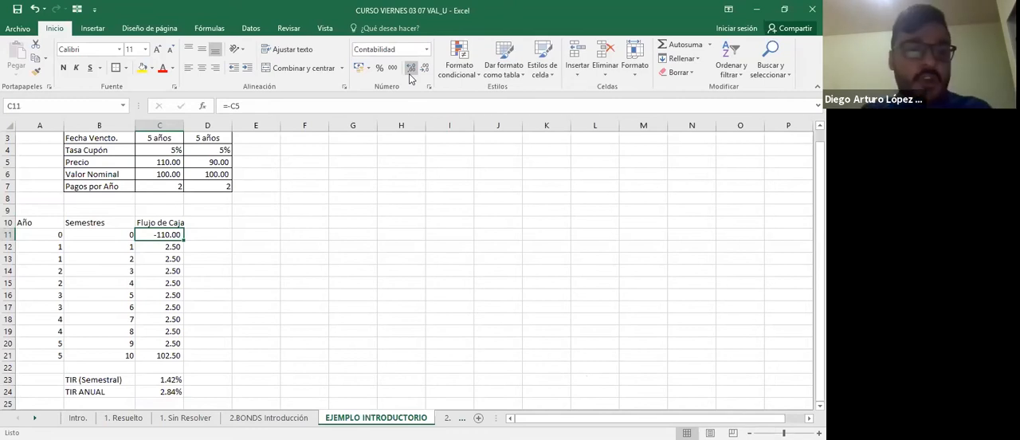
key("ctrl+shift+Down")
key("ctrl+c")
key("Right")
key("ctrl+v")
key("Escape")
Check which bond's data the copied formulas in D11 and D12 refer to.
key("Down")
key("F2")
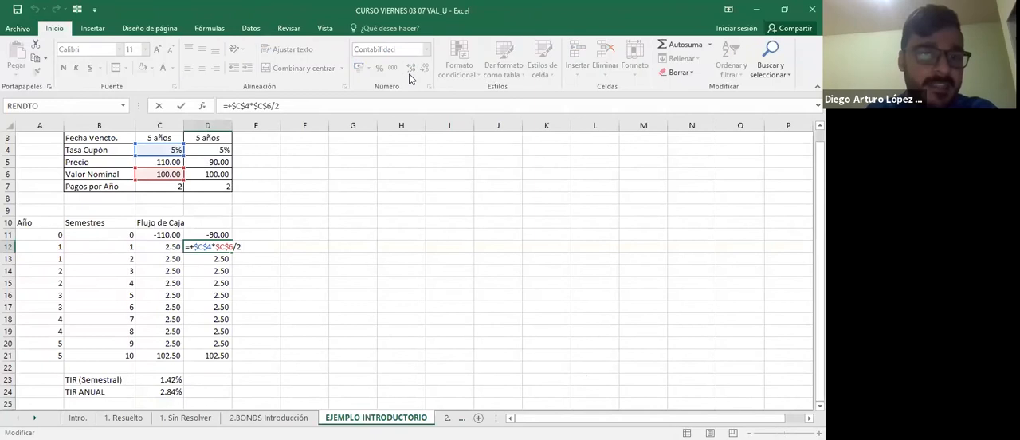
key("Escape")
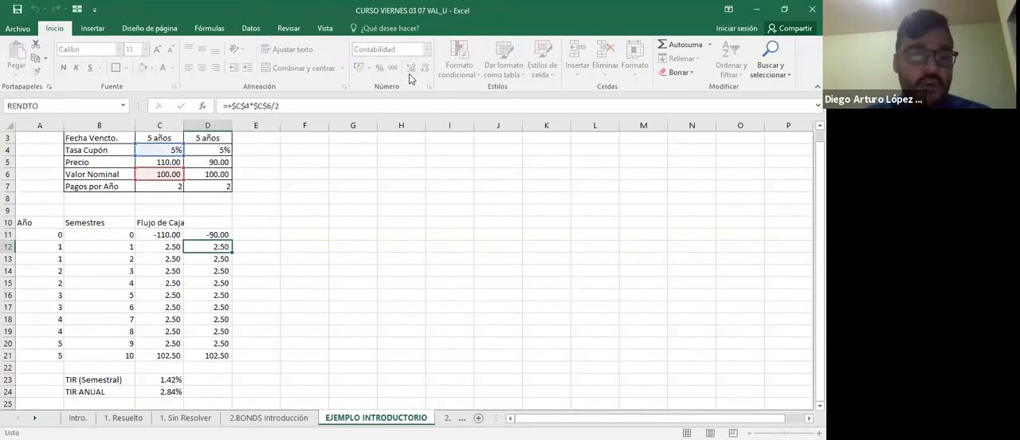
key("Up")
key("F2")
key("Escape")
key("F2")
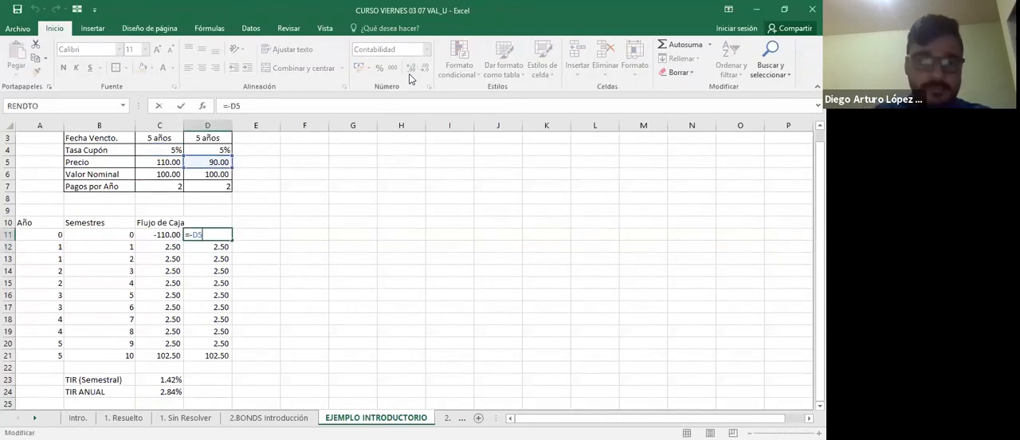
key("Escape")
key("Down")
key("Up")
key("F2")
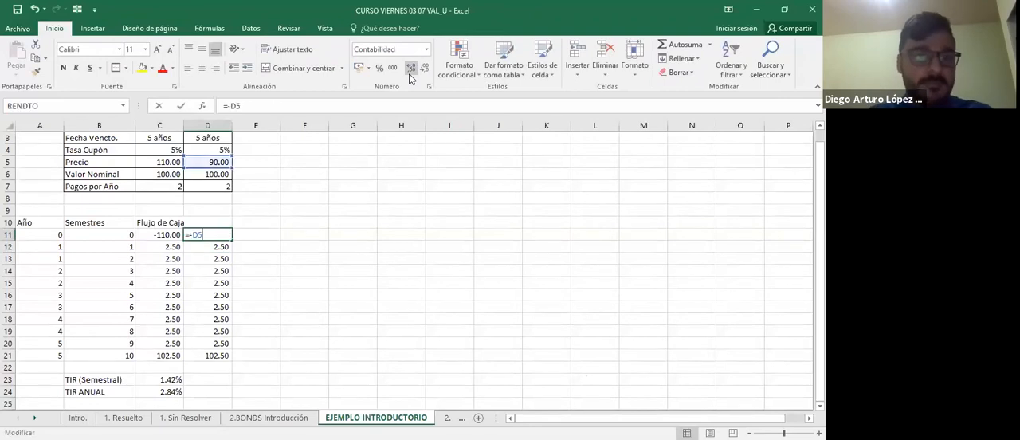
key("Escape")
Point the coupon formula in D12 to $D$4 and $D$6 and copy it down through D21.
key("Down")
key("F2")
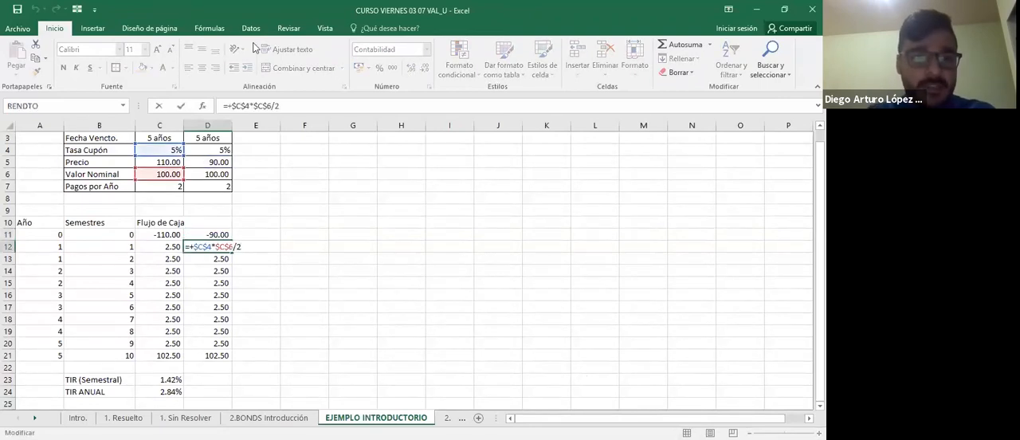
left_click_drag(165, 157, 210, 153)
left_click_drag(187, 180, 205, 174)
key("ctrl+Return")
key("ctrl+c")
key("ctrl+shift+Down")
key("ctrl+v")
Add bond B's nominal value from D6 to the final coupon formula in D21.
key("Down")
key("Down")
key("Down")
key("Down")
key("Down")
key("Down")
key("Down")
key("Down")
key("Down")
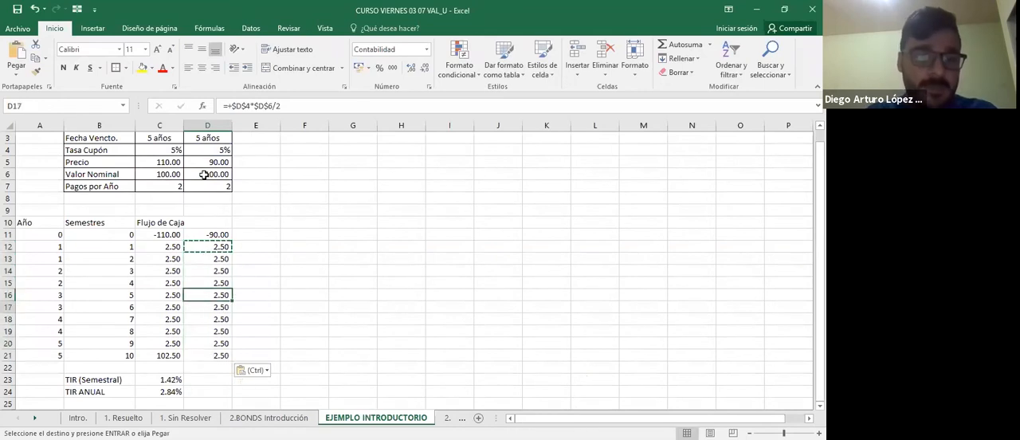
key("F2")
type("+")
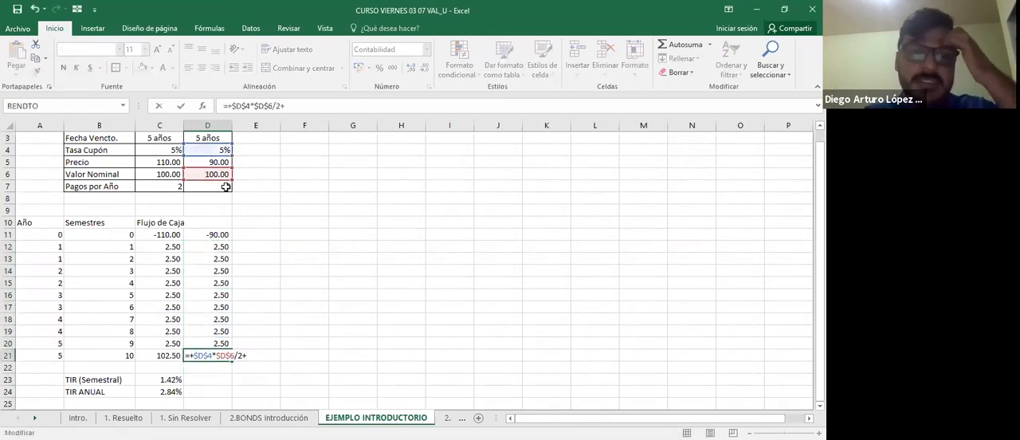
left_click(222, 174)
key("ctrl+Return")
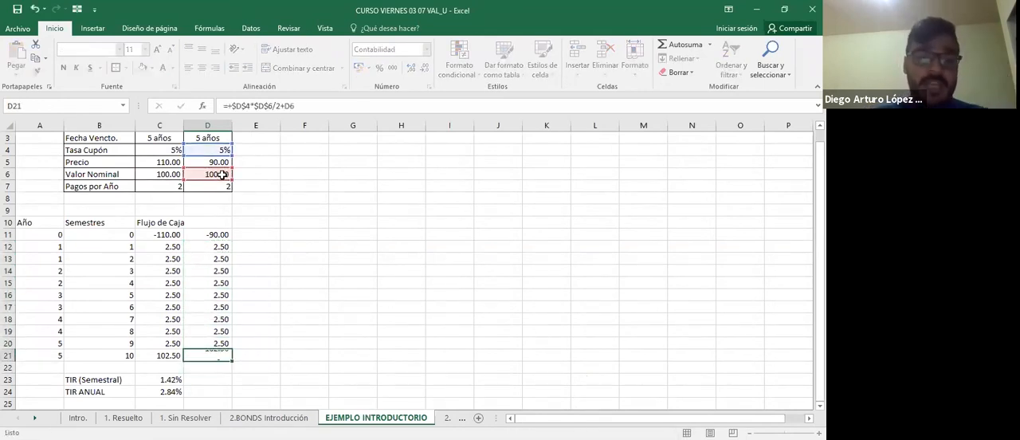
Copy the semiannual and annual TIR formulas from C23:C24 to D23:D24 for bond B.
key("Down")
key("Down")
key("Left")
key("shift+Down")
key("ctrl+c")
key("Right")
key("ctrl+v")
key("Escape")
key("Down")
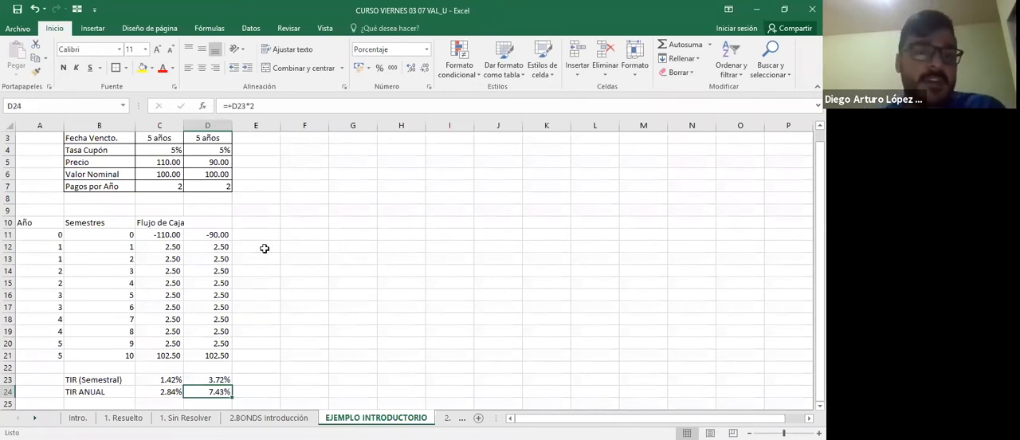
Set bond B's price in D5 to 100.
scroll(264, 249, "up", 1)
scroll(265, 250, "down", 1)
left_click(220, 162)
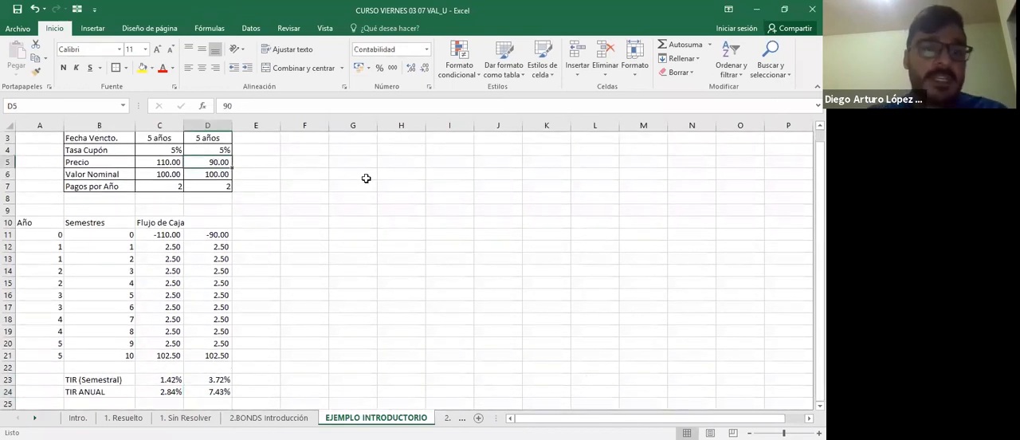
type("1")
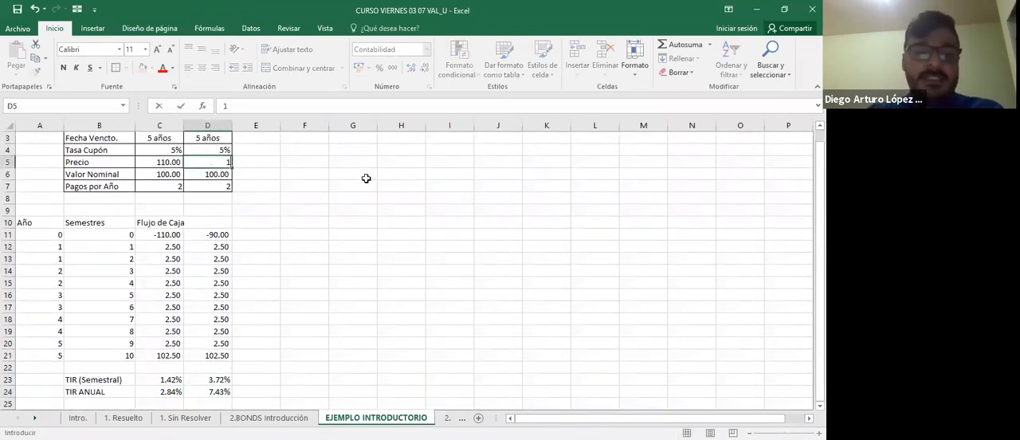
type("00")
key("ctrl+Return")
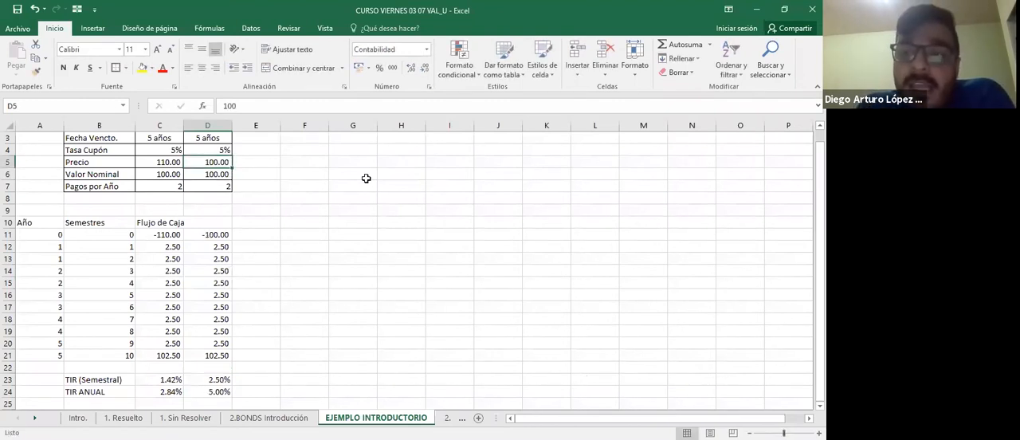
Highlight bond B's annual TIR in D24 and its price in D5 with yellow fill.
left_click(206, 392)
left_click(141, 69)
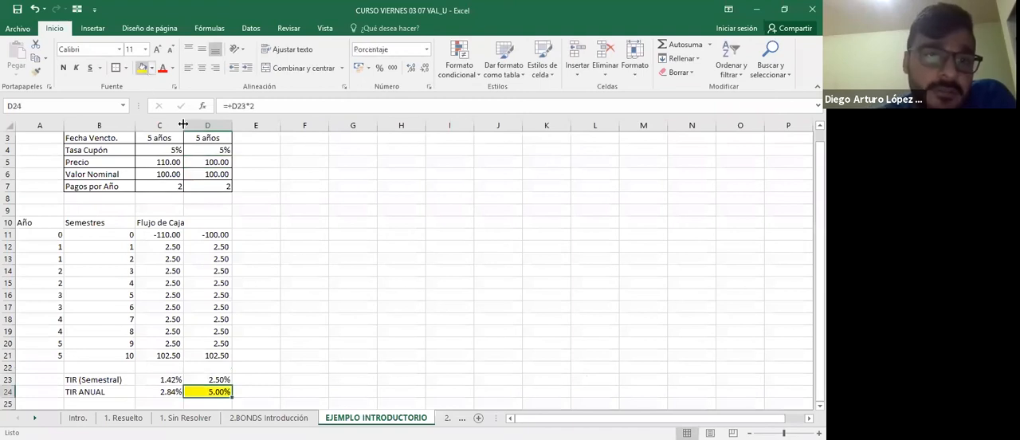
left_click(221, 164)
left_click(137, 71)
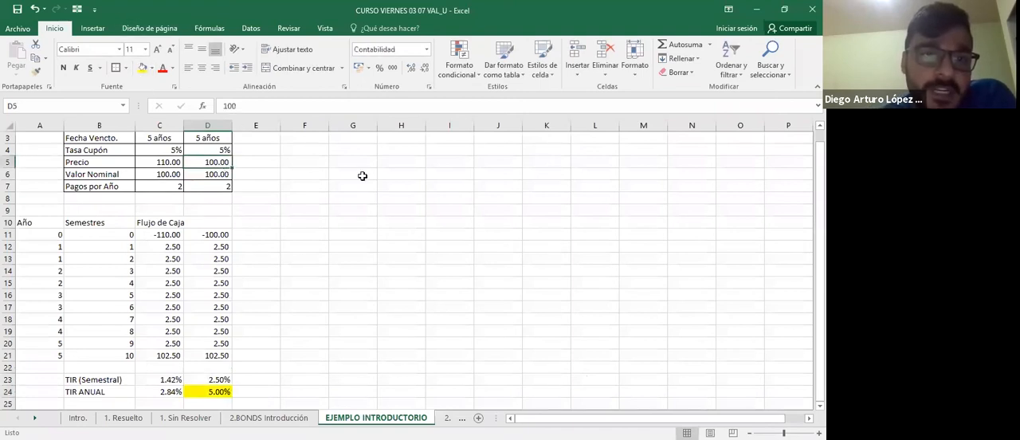
left_click(360, 174)
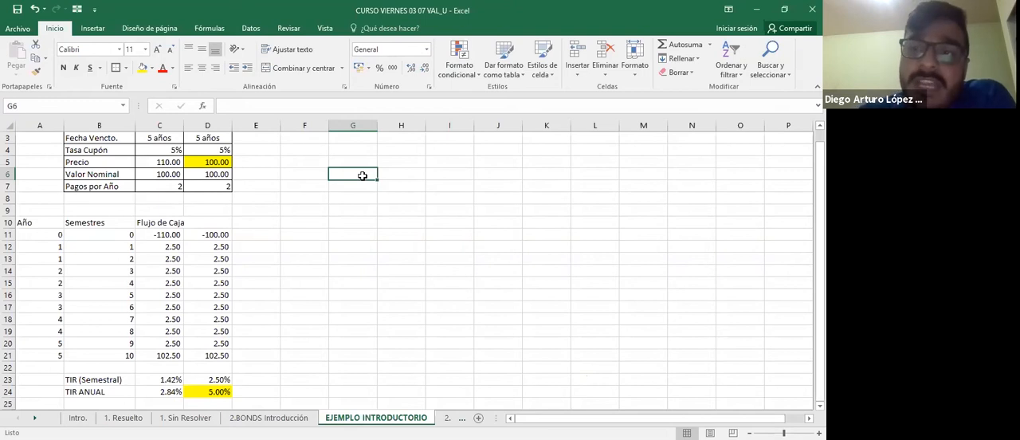
Compare bond A's price in C5 with its annual TIR in C24.
left_click(177, 159)
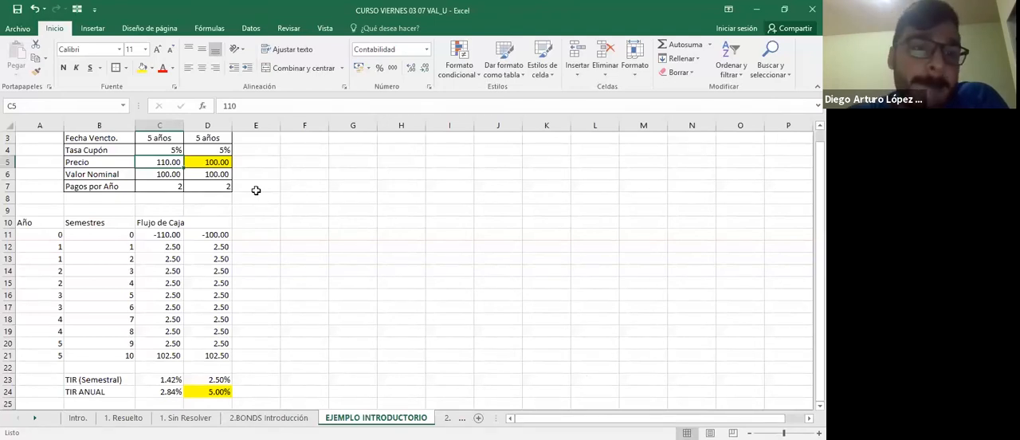
left_click(169, 390)
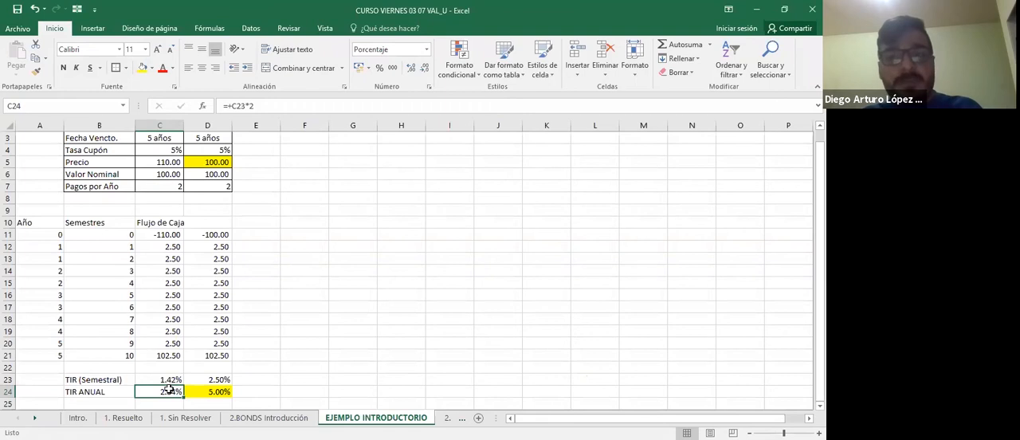
left_click(388, 186)
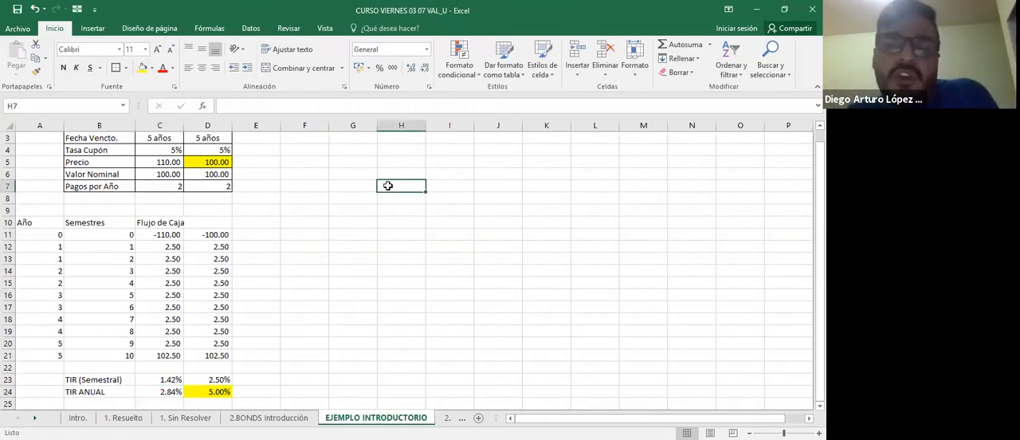
Enter 0% in H6 as the starting rate of the series.
key("Up")
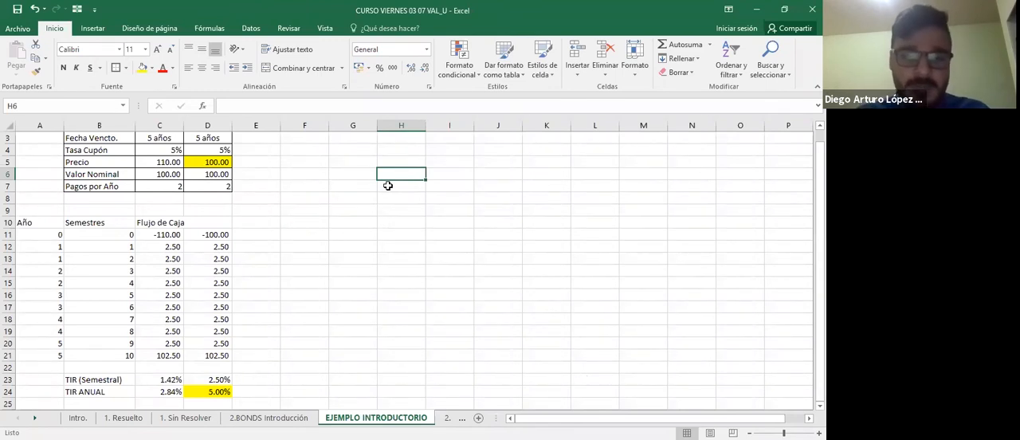
type("0")
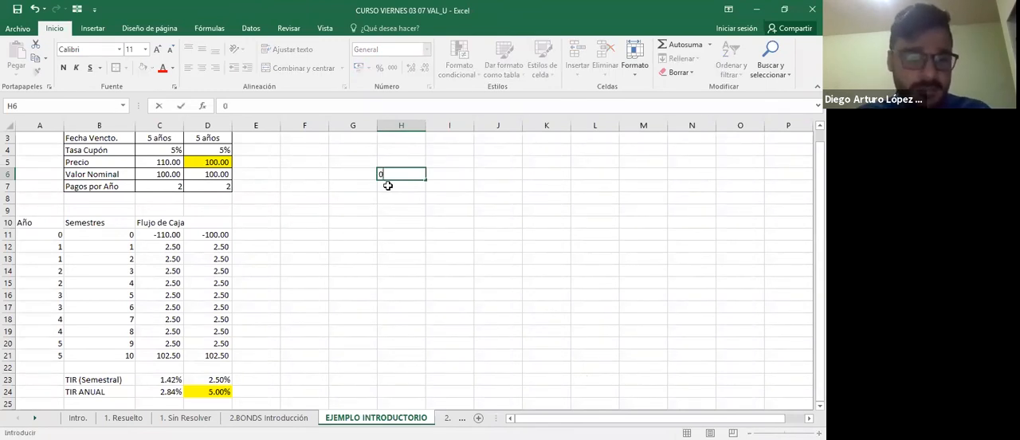
type("%")
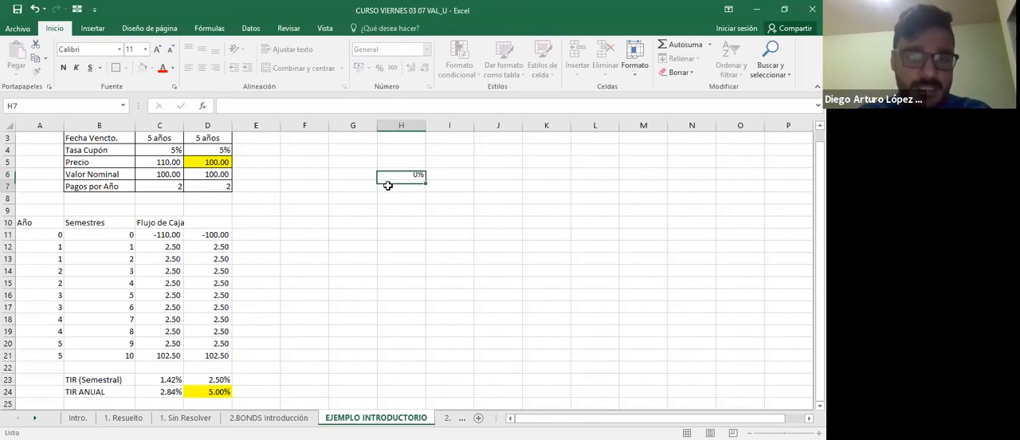
key("Tab")
key("Return")
type("+")
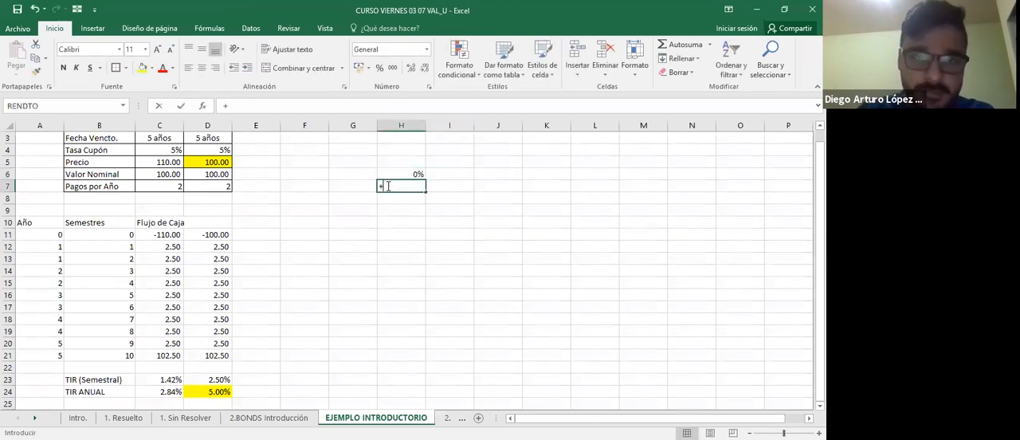
key("Up")
type("+0.5%")
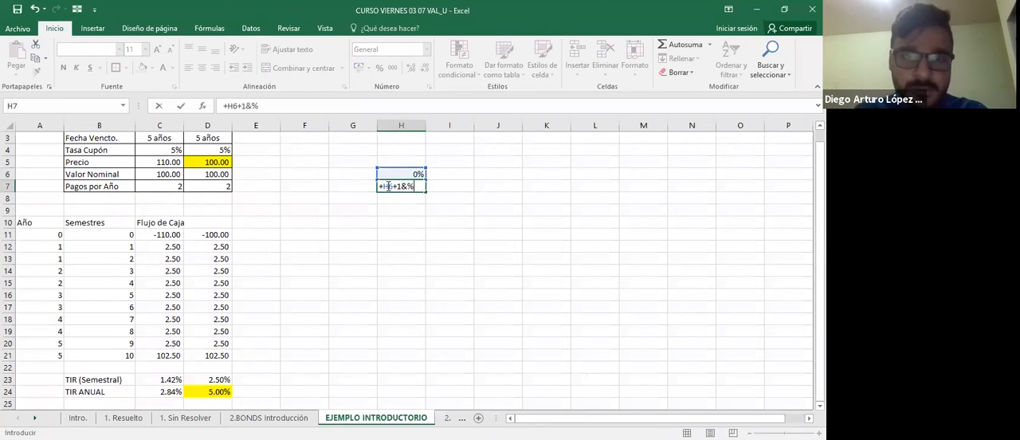
key("Escape")
type("+")
Enter the formula =+H6+1% in H7 to raise the rate above it by one percentage point.
key("Up")
type("+1%")
key("ctrl+Return")
Copy the H7 formula down through H26 to extend the rate series to 20%.
key("ctrl+c")
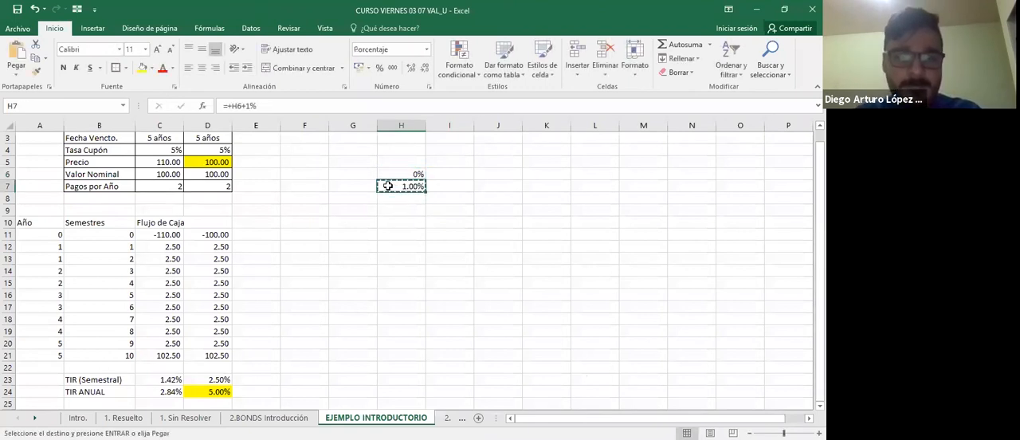
key("shift+Down")
key("shift+Down")
key("shift+Down")
key("shift+Down")
key("shift+Down")
key("shift+Down")
key("shift+Down")
key("shift+Down")
key("shift+Down")
key("shift+Down")
key("shift+Down")
key("shift+Down")
key("shift+Down")
key("shift+Down")
key("ctrl+v")
key("Down")
key("Down")
key("Down")
key("Down")
key("Down")
key("Down")
key("Down")
key("Down")
key("Down")
key("Down")
key("Down")
key("Down")
key("Down")
key("Down")
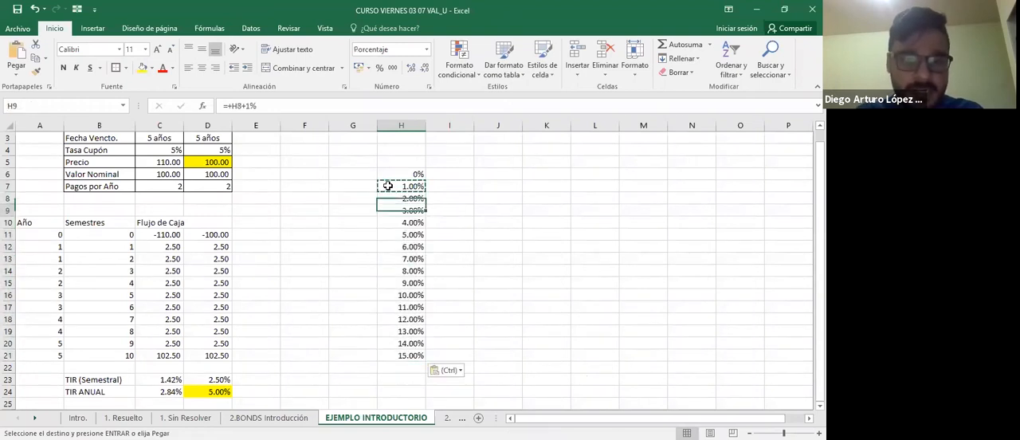
key("ctrl+c")
key("Down")
key("ctrl+v")
key("Down")
key("ctrl+v")
key("Down")
key("ctrl+v")
key("Down")
key("ctrl+v")
Enter =VNA(H6/2;$C$12:$C$21) in I6 to price bond A's cash flows at half the annual rate.
key("Down")
key("ctrl+v")
key("Escape")
key("Up")
key("Up")
key("Up")
key("Up")
key("Up")
key("Up")
key("Up")
key("Up")
key("Up")
key("Up")
key("Up")
key("Up")
key("Up")
key("Up")
key("Up")
key("Up")
key("Up")
key("Up")
key("Up")
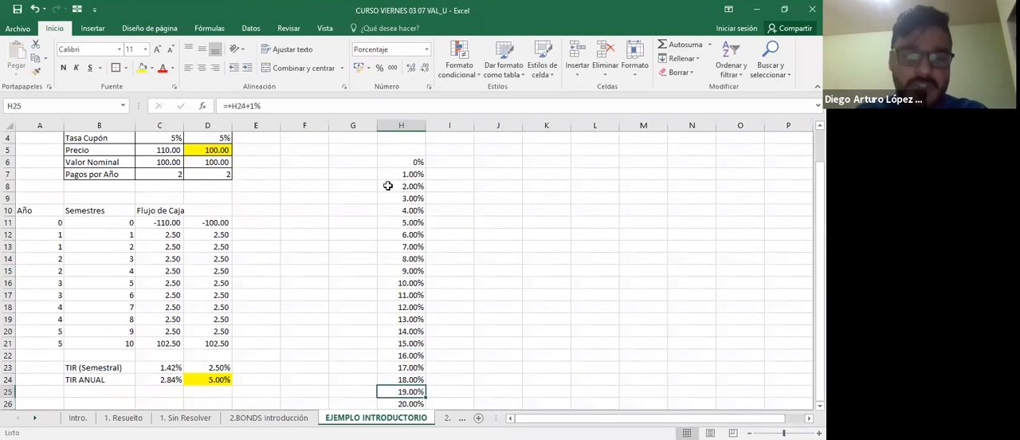
key("Up")
key("Up")
key("Up")
key("Up")
key("Up")
key("Up")
key("Down")
key("Down")
key("Down")
key("Down")
key("Down")
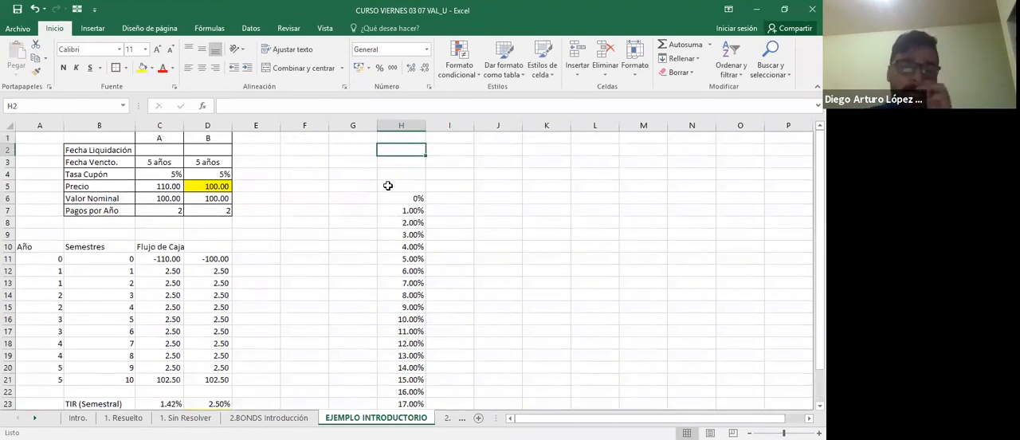
key("Right")
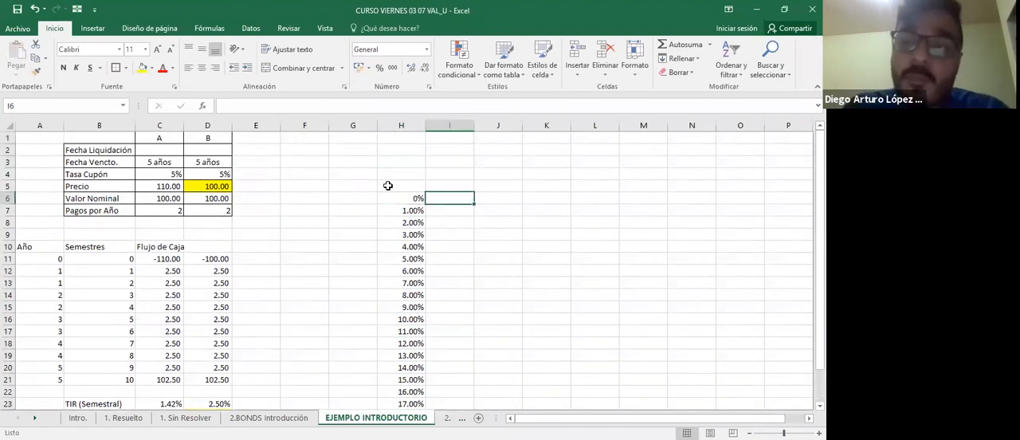
type("=")
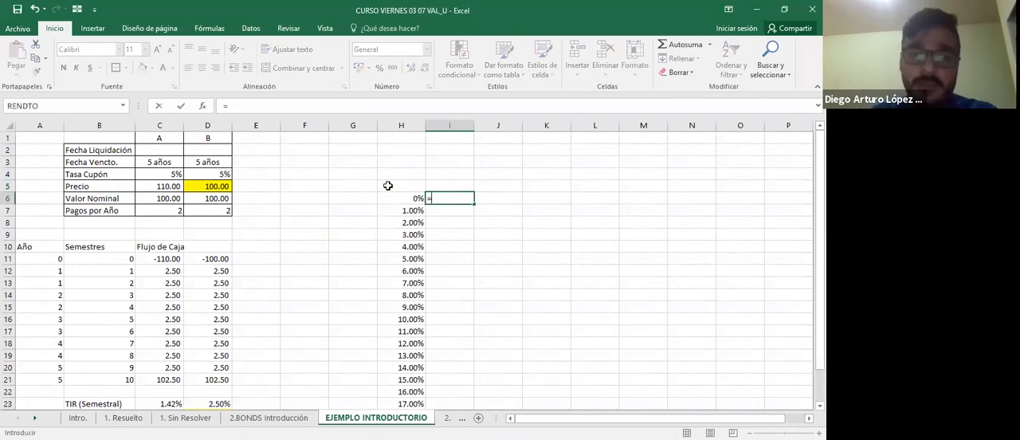
type("vna")
key("Tab")
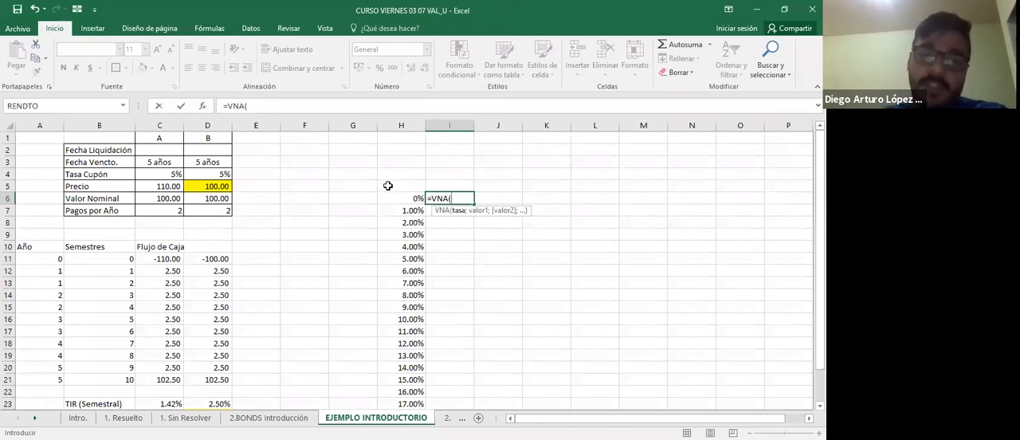
key("Left")
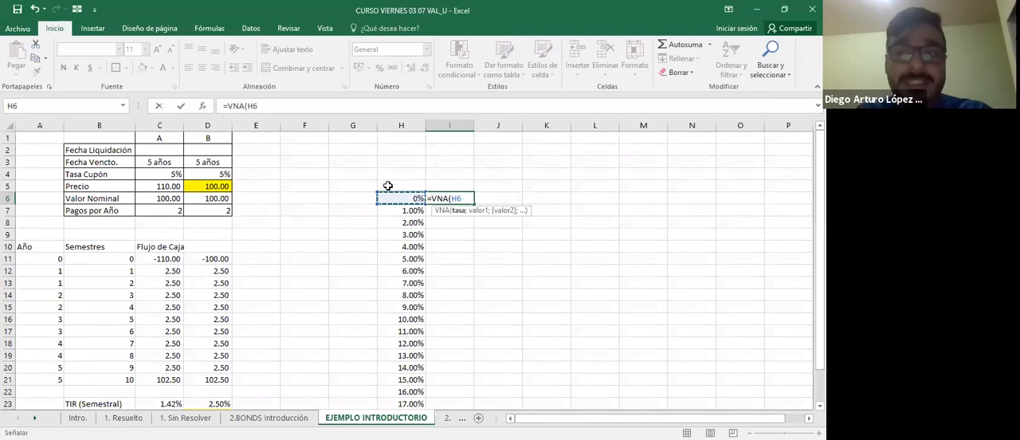
type("/2")
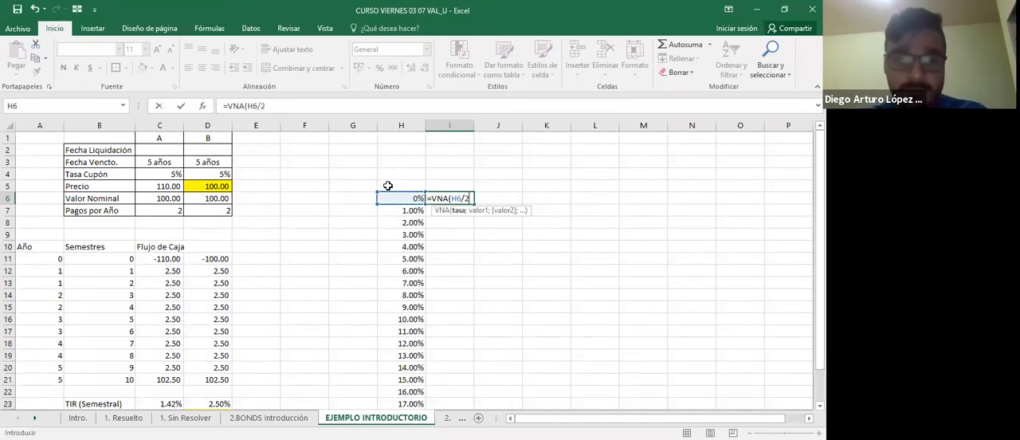
type(";")
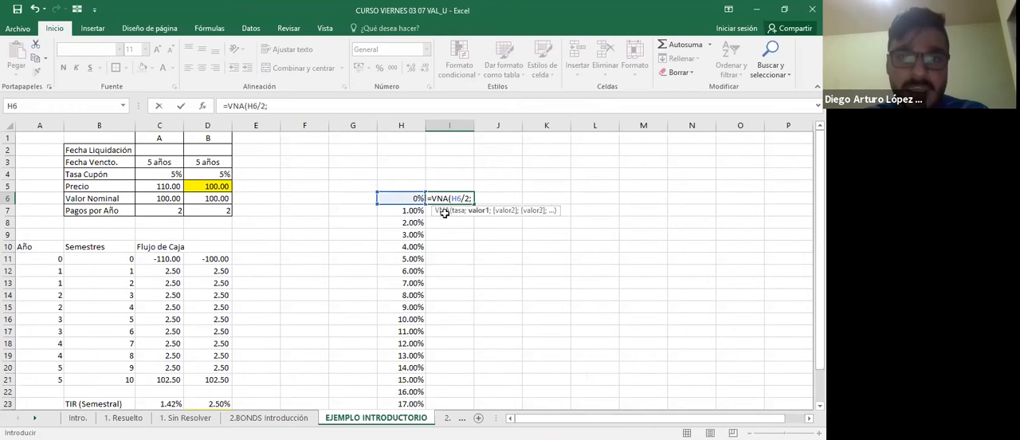
left_click(174, 270)
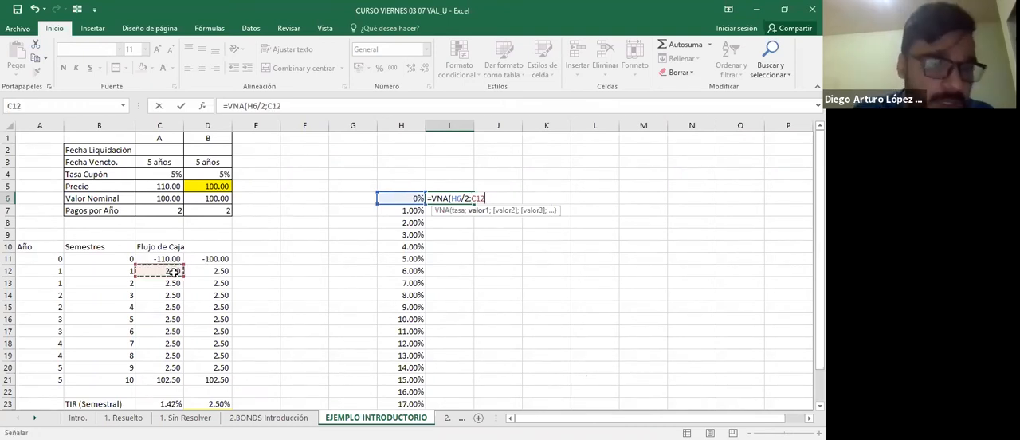
key("ctrl+shift+Down")
key("F4")
key("Return")
key("F2")
key("Tab")
key("Left")
key("F2")
key("Tab")
key("Left")
key("F2")
key("Tab")
key("Left")
Copy the VNA formula from I6 down through I26 and format the prices in comma style without a currency symbol.
key("ctrl+c")
key("shift+Down")
key("shift+Down")
key("shift+Down")
key("shift+Down")
key("shift+Down")
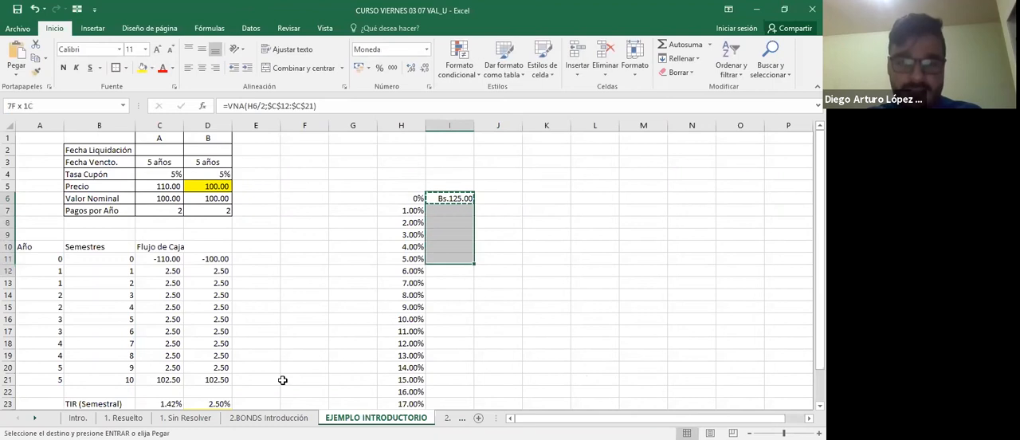
key("shift+Down")
key("shift+Down")
key("shift+Down")
key("shift+Down")
key("shift+Down")
key("shift+Down")
key("shift+Down")
key("shift+Down")
key("shift+Down")
key("shift+Down")
key("shift+Down")
key("shift+Down")
key("shift+Down")
key("shift+Down")
key("shift+Down")
key("ctrl+v")
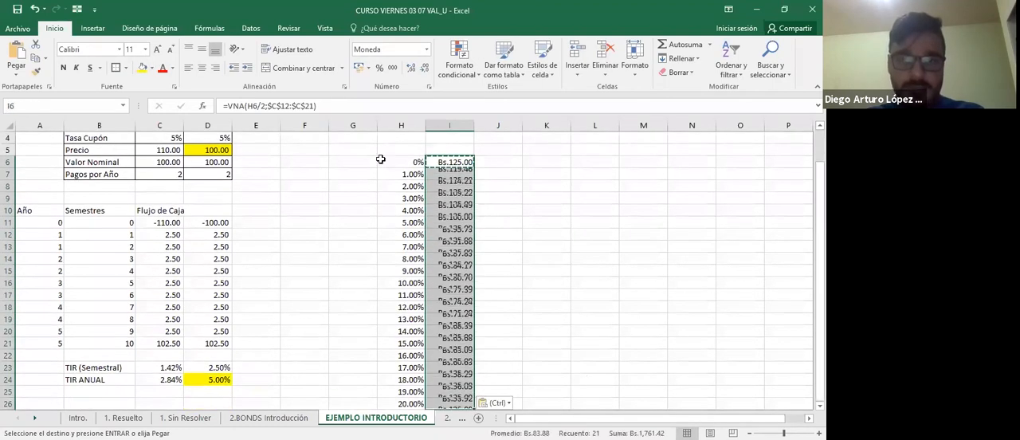
left_click(392, 68)
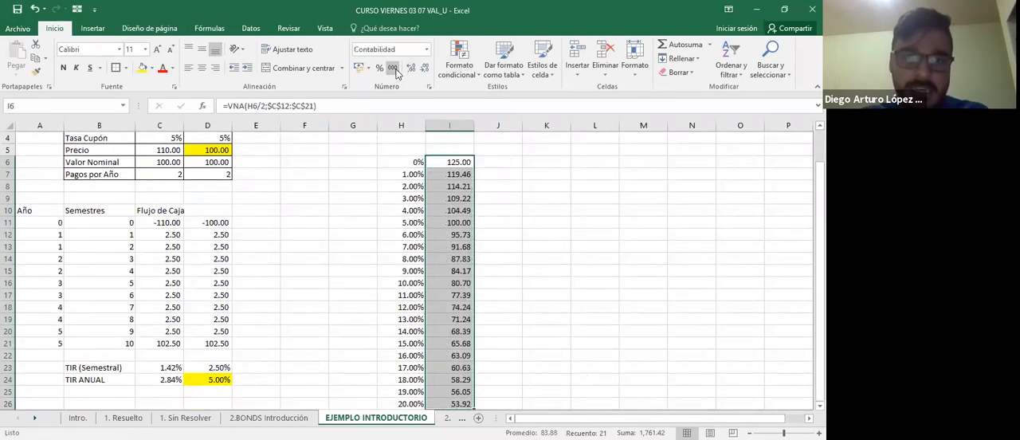
left_click_drag(499, 186, 508, 196)
left_click(508, 196)
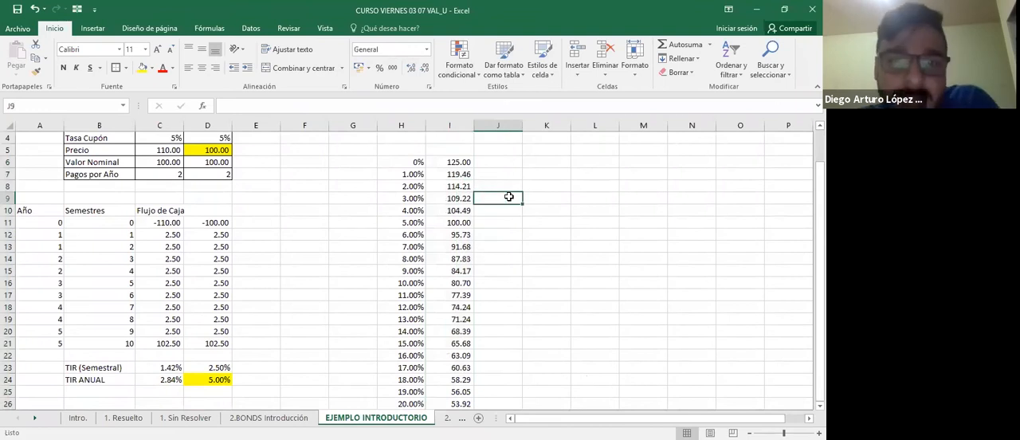
Insert a scatter chart of the rates and prices in H6:I26.
scroll(508, 196, "down", 1)
scroll(508, 196, "up", 1)
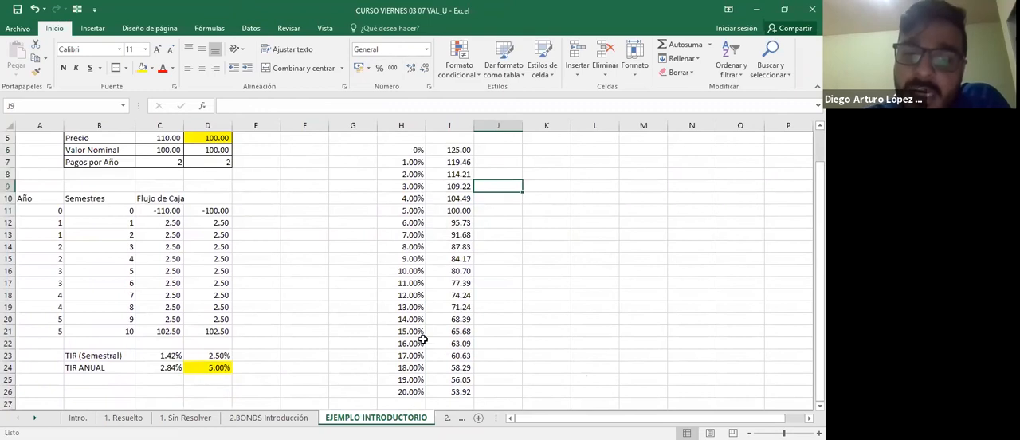
left_click_drag(415, 154, 450, 391)
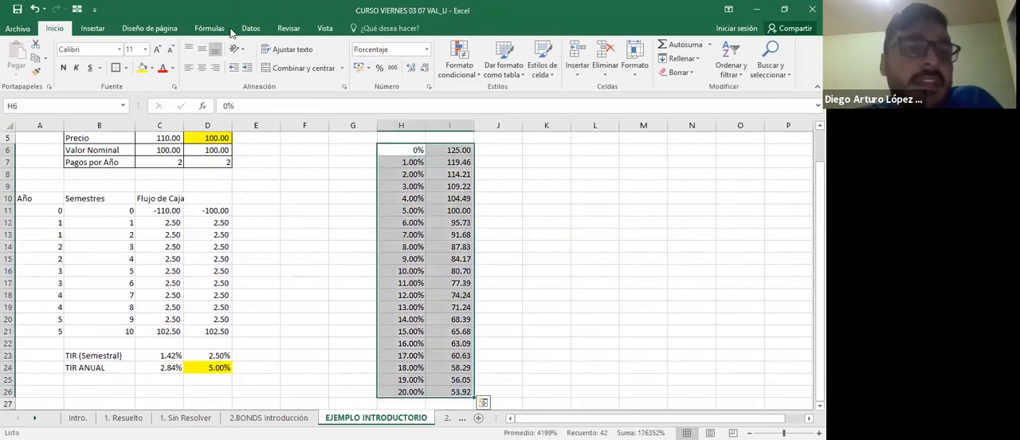
left_click(93, 28)
left_click(403, 72)
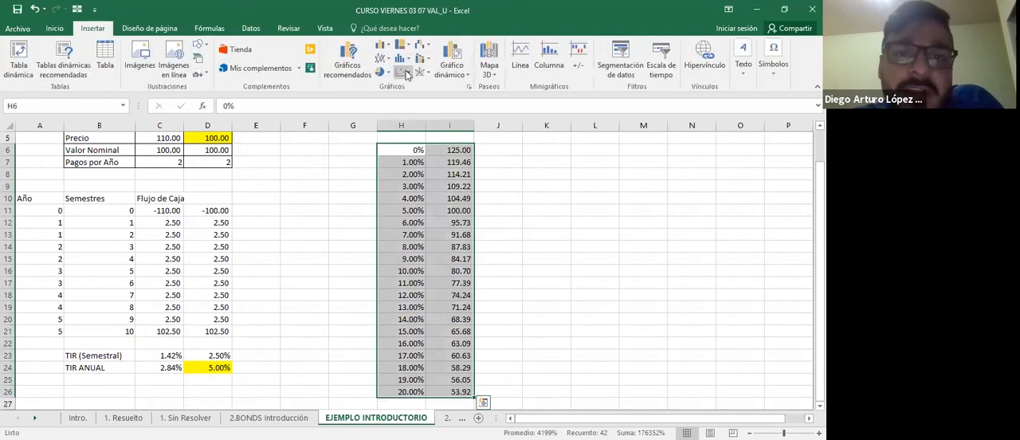
left_click(414, 120)
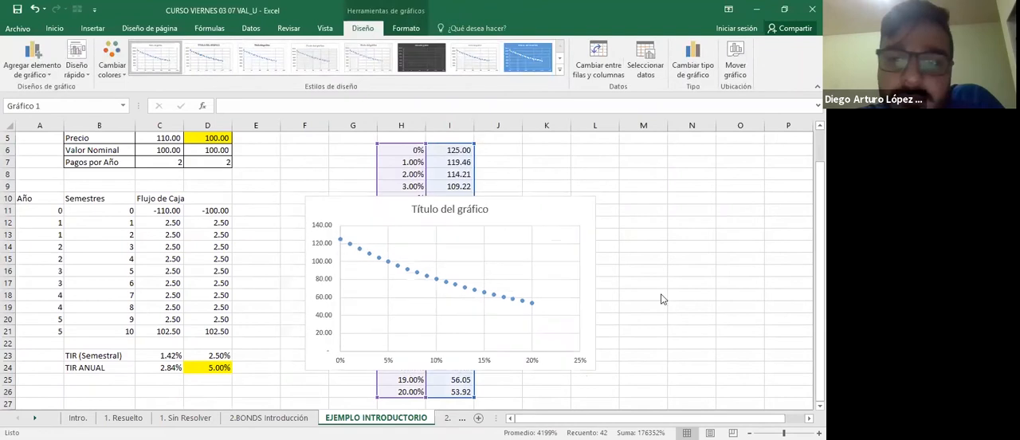
Set the maximum of the chart's horizontal axis to 0.2.
double_click(581, 357)
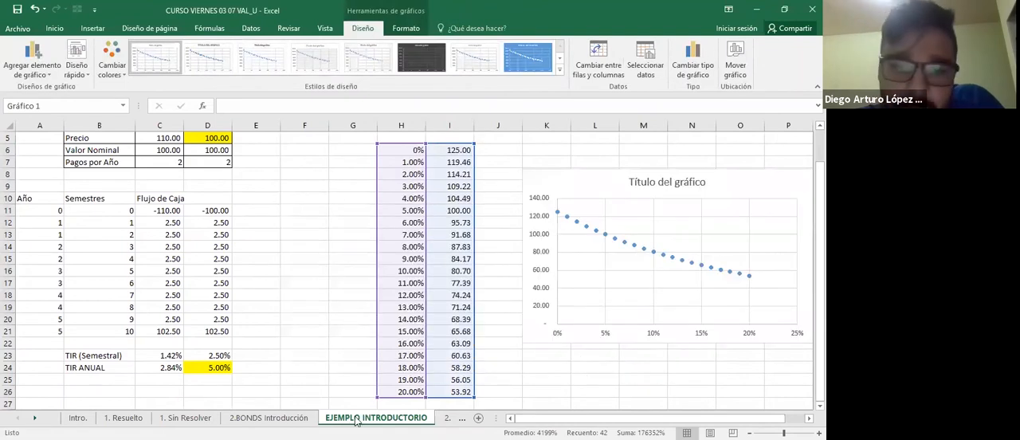
left_click_drag(355, 419, 412, 420)
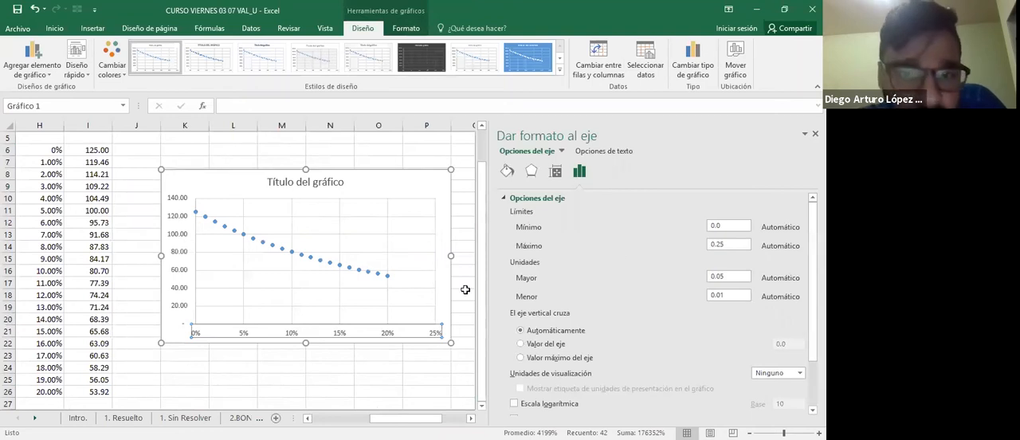
left_click(728, 245)
key("BackSpace")
key("Return")
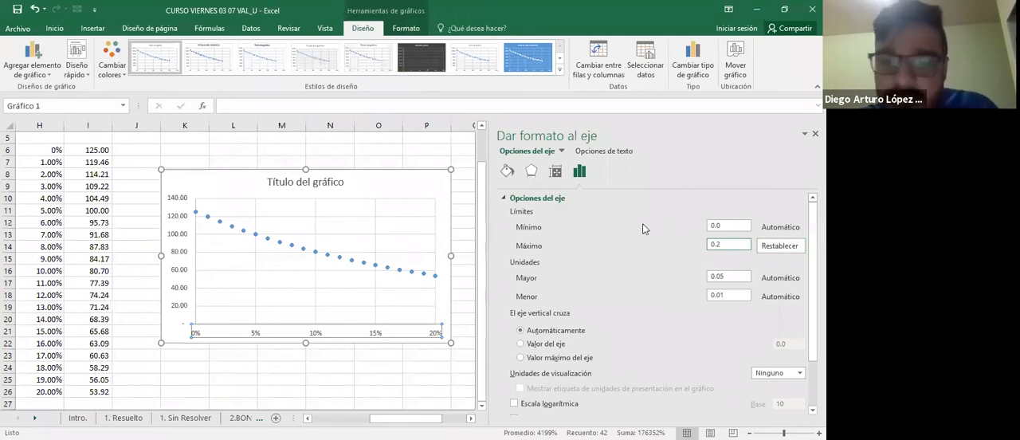
Set the minimum of the chart's vertical axis to 40.
left_click_drag(726, 226, 643, 228)
type("40")
key("Return")
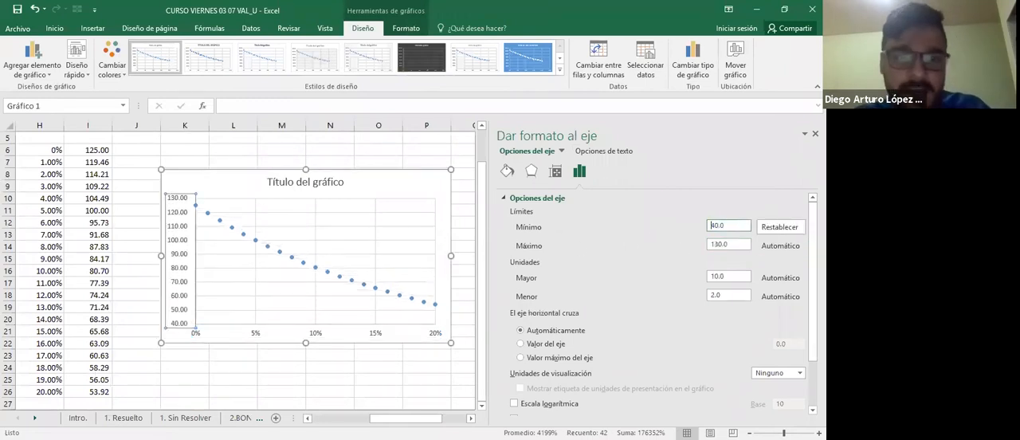
Apply an outline to the chart's data series so a line connects its points, and close the formatting options.
left_click(315, 267)
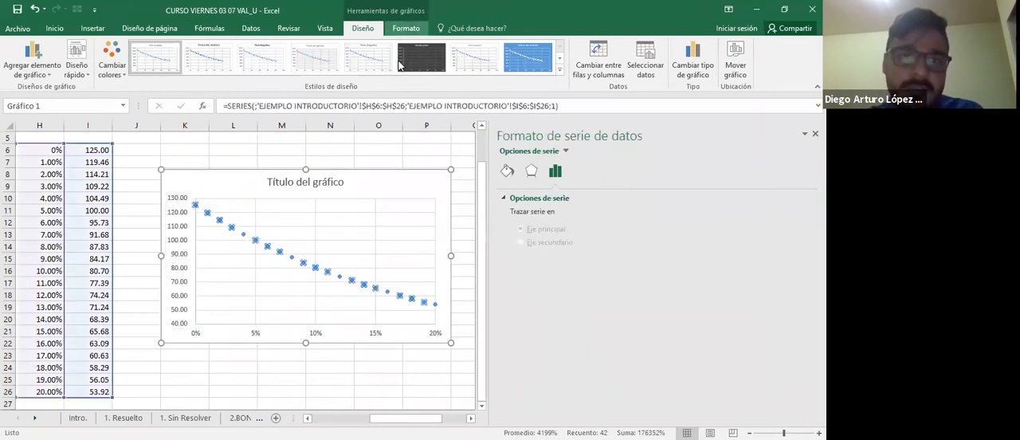
left_click(407, 29)
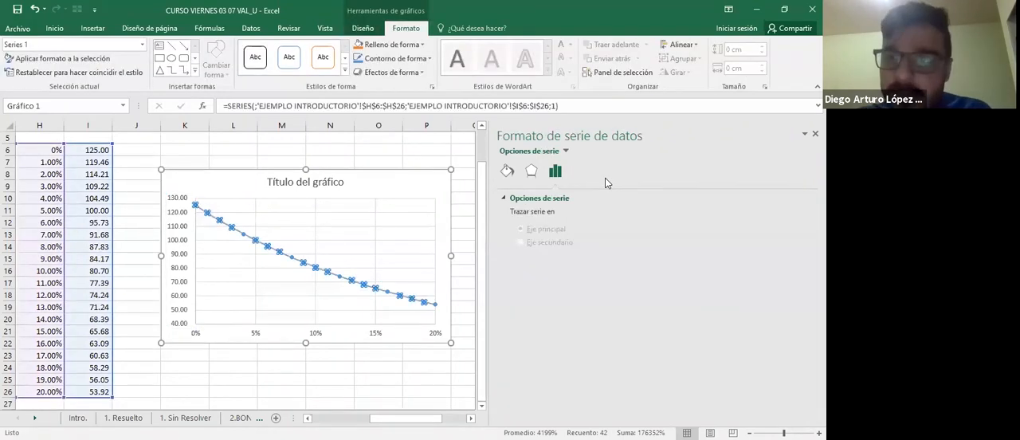
left_click(537, 344)
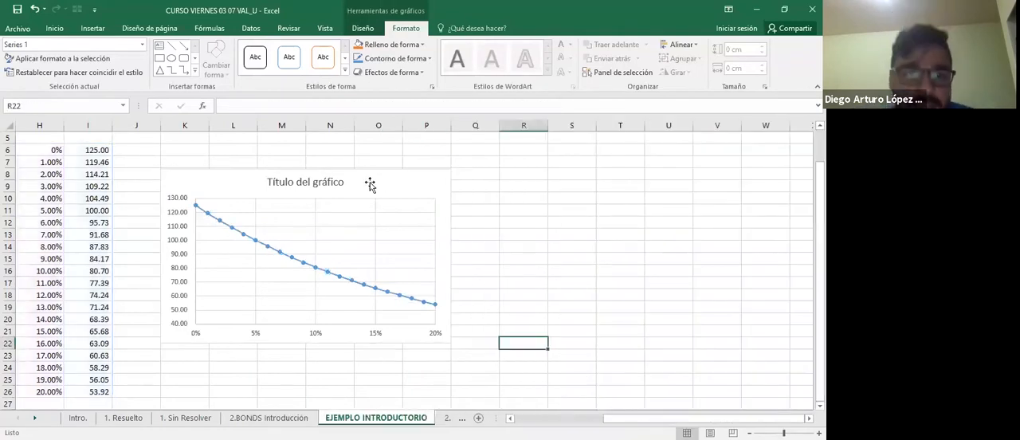
Delete the chart's placeholder title and deselect the chart.
left_click(321, 176)
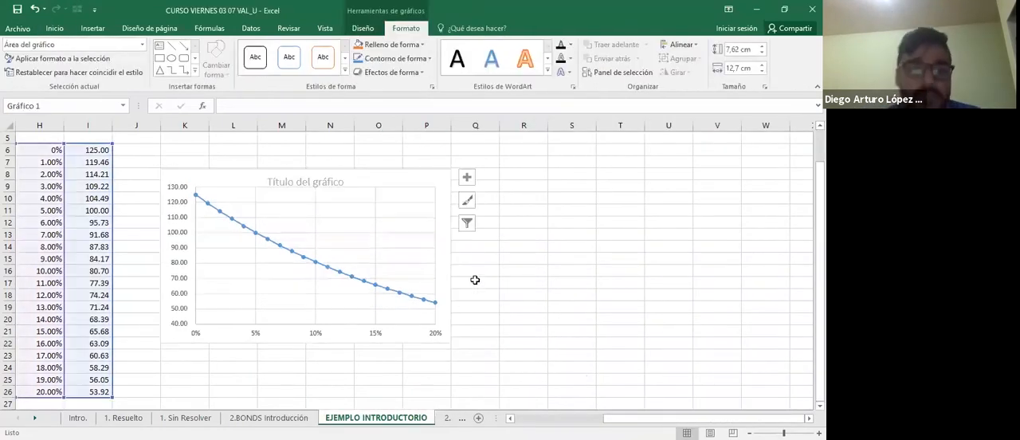
key("Delete")
left_click(475, 281)
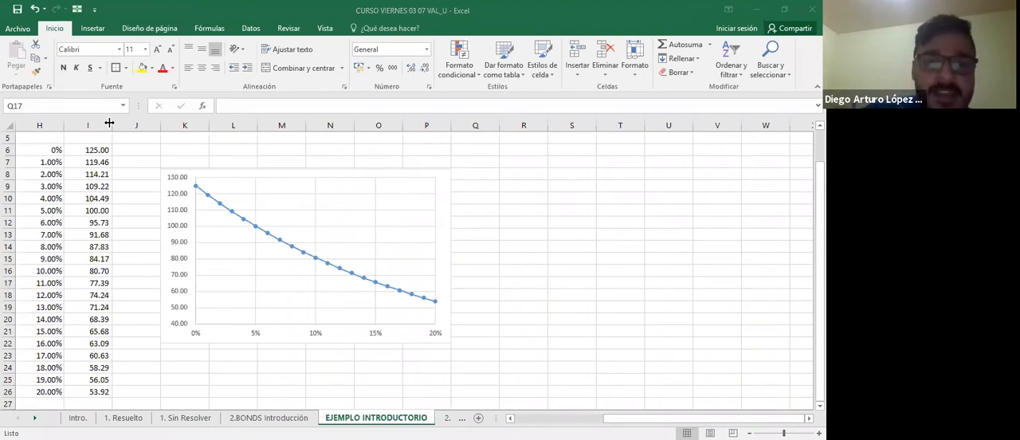
Move the chart farther from the rate and price table so that it starts at about column M, row 6.
left_click(214, 174)
left_click_drag(214, 174, 329, 151)
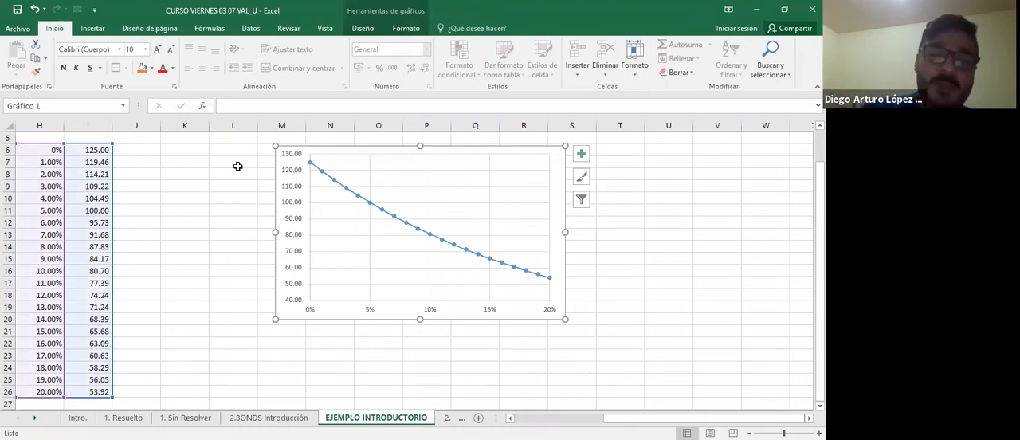
key("alt+Tab")
scroll(271, 230, "left", 5)
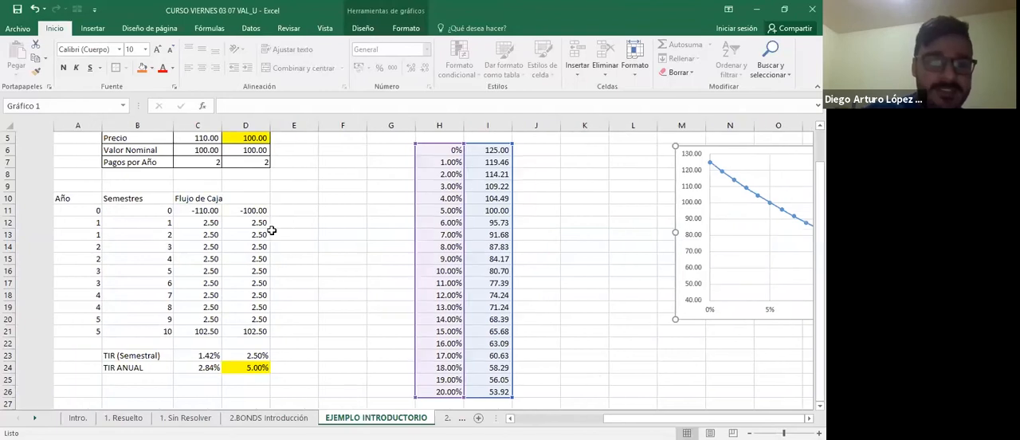
Set bond B's price in cell D5 to 9.
left_click(271, 230)
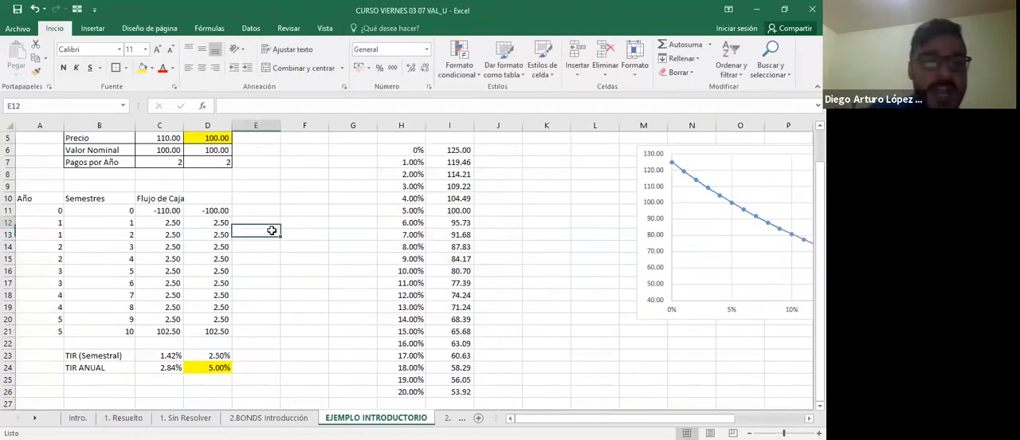
key("Down")
key("Down")
key("Down")
key("Down")
key("Down")
key("Down")
key("Down")
key("Down")
key("Down")
key("Down")
key("Down")
key("Down")
key("Left")
key("Up")
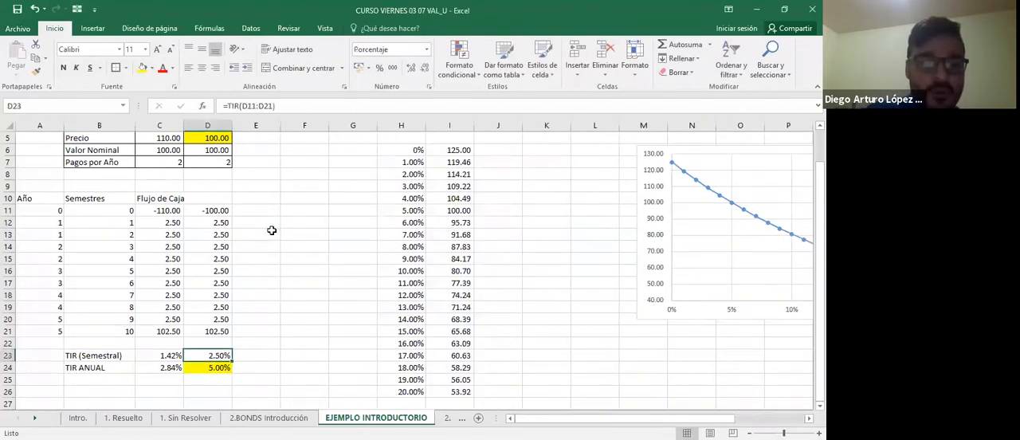
key("Left")
key("Up")
key("Up")
key("Up")
key("Up")
key("Up")
key("Up")
key("Up")
key("Up")
key("Up")
key("Up")
key("Up")
key("Up")
key("Up")
key("Up")
key("Up")
key("Up")
key("Up")
key("Up")
key("Up")
key("Up")
key("Down")
key("Down")
key("Right")
type("9")
key("Return")
Check bond B's initial outflow and its semiannual and annual TIR at the changed price.
key("Down")
key("Down")
key("Down")
key("Down")
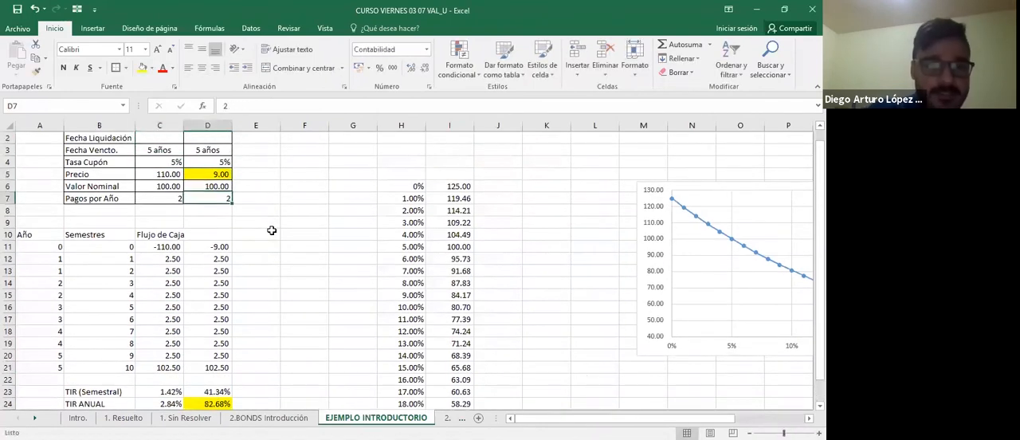
key("Down")
key("Down")
key("Down")
key("Down")
key("Down")
key("Down")
key("Down")
key("Down")
key("Down")
key("Down")
key("Down")
key("Down")
key("Down")
key("Down")
key("Down")
key("Up")
key("Up")
key("Up")
key("Up")
key("Up")
key("Up")
key("Up")
key("Up")
key("Up")
key("Up")
key("Up")
key("Up")
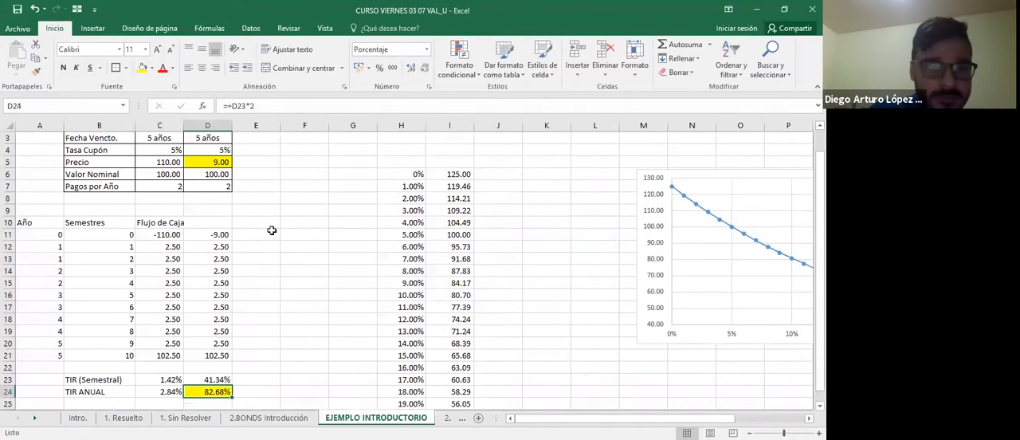
key("Up")
key("Up")
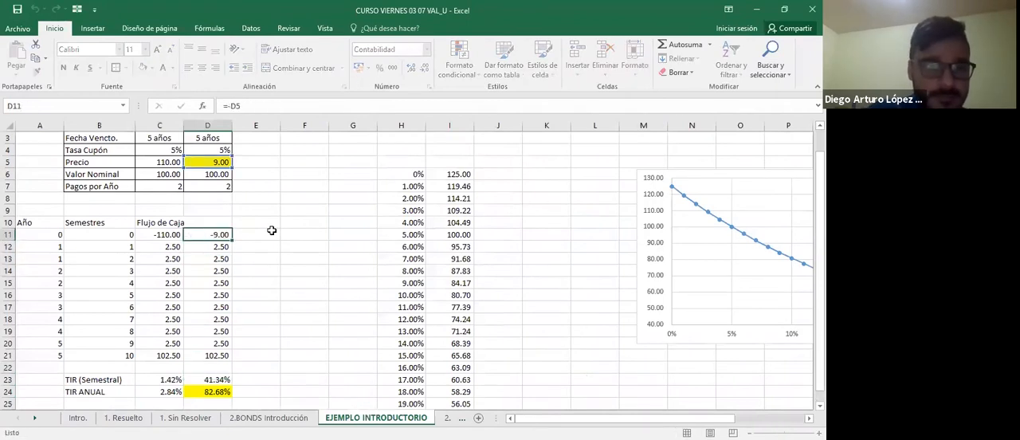
Set bond B's price in cell D5 to 90.
key("Up")
key("Up")
key("Up")
key("Up")
key("Up")
key("Up")
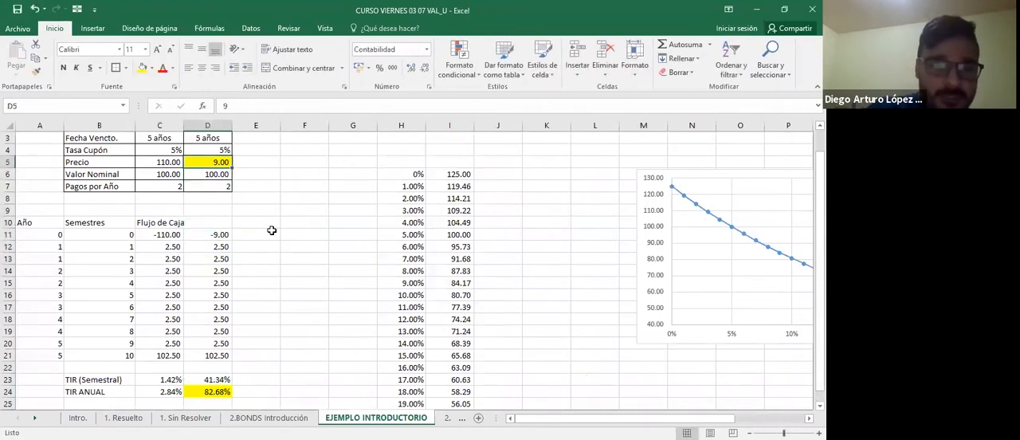
type("90")
key("Return")
key("Return")
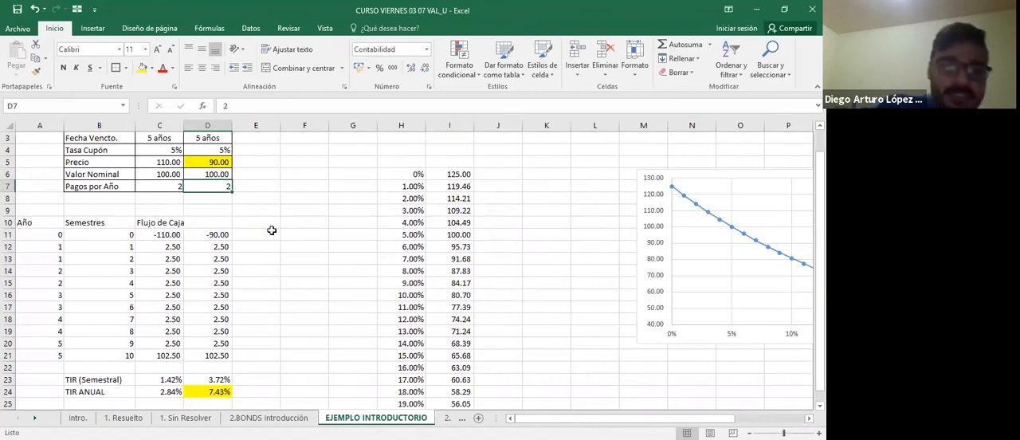
Review bond B's cash flows together with its semiannual and annual TIR in column D.
key("Down")
key("Down")
key("Down")
key("Down")
key("Down")
key("Down")
key("Up")
key("Up")
key("Up")
key("Up")
key("Up")
key("Up")
key("Up")
key("Up")
key("Down")
key("Down")
key("Down")
key("Down")
key("Down")
key("Down")
key("Down")
key("Down")
key("Down")
key("Down")
key("Down")
key("Down")
key("Down")
key("Down")
key("Down")
key("Down")
key("Down")
key("Down")
key("Down")
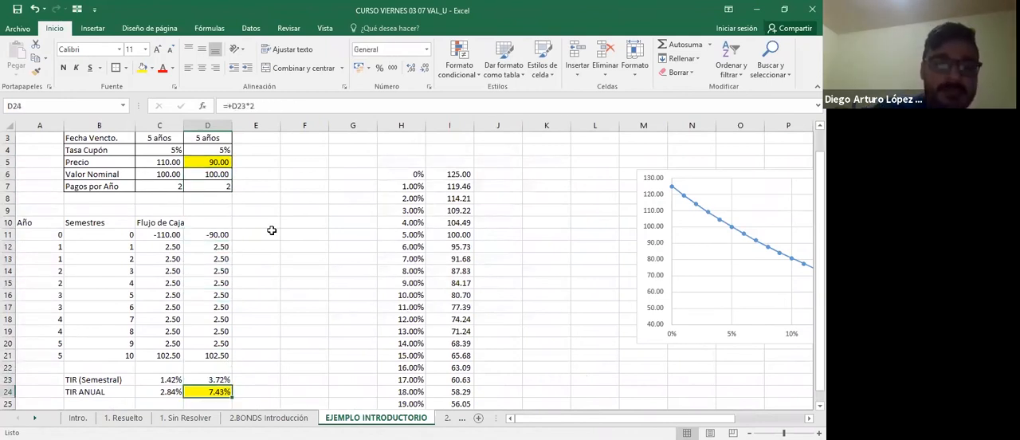
key("Up")
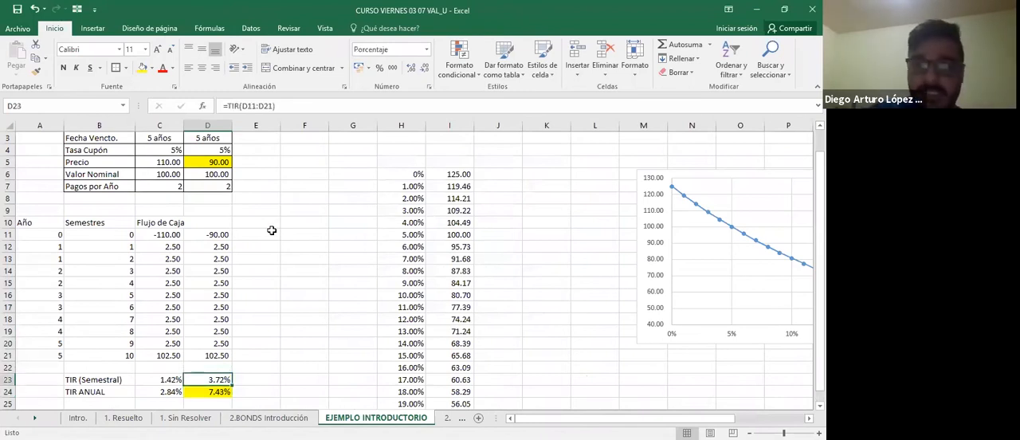
key("Up")
key("Up")
key("Up")
key("Up")
key("Up")
key("Up")
key("Up")
key("Up")
key("Up")
key("Up")
key("Up")
key("Up")
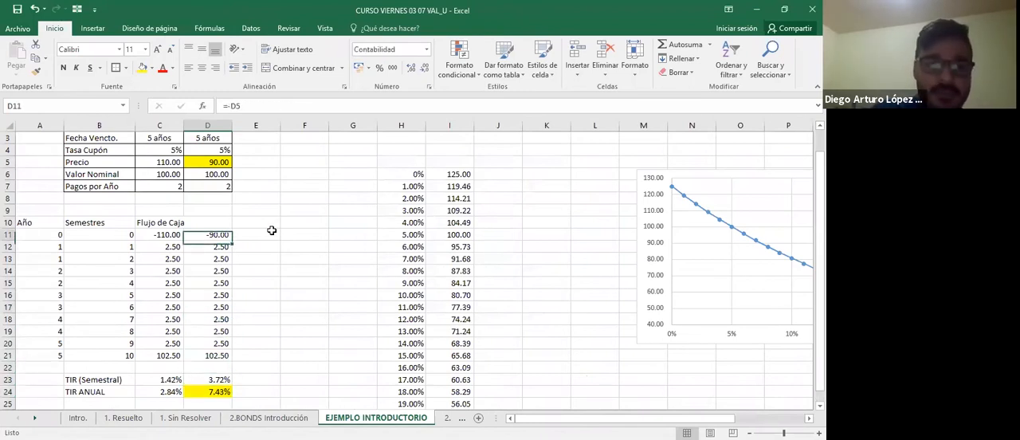
Enter =VNA($D$23;D12:$D$21) in cell E12 to value bond B's remaining cash flows at its semiannual TIR.
key("Down")
key("Right")
type("=")
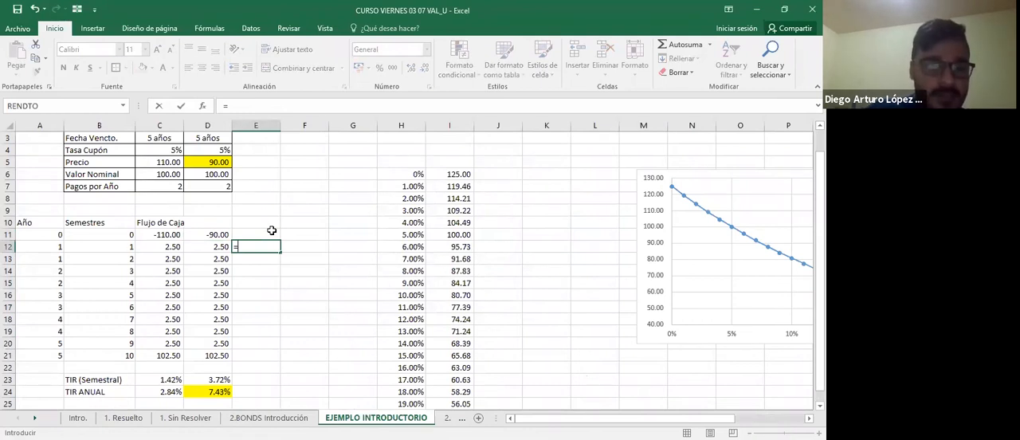
type("VNA(")
key("Left")
key("Down")
key("Down")
key("Down")
key("Down")
key("Down")
key("Down")
key("Down")
key("Down")
key("Down")
key("Down")
key("Down")
key("Down")
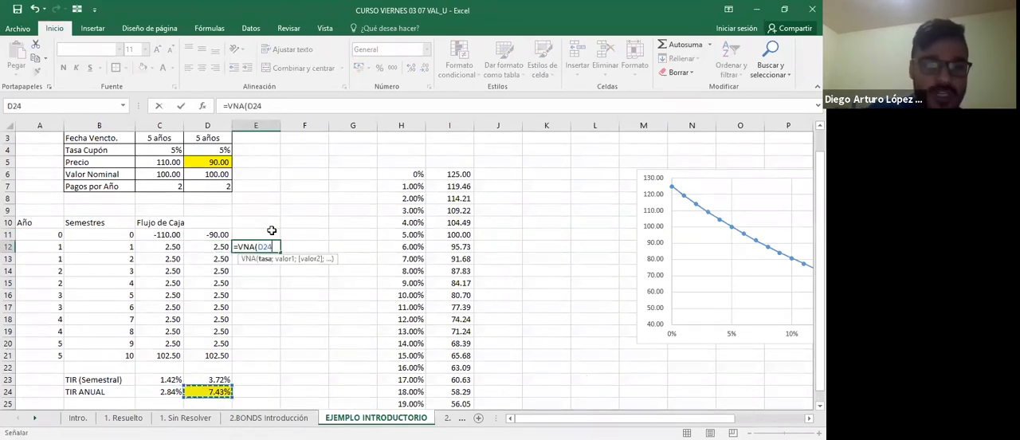
key("Up")
key("F4")
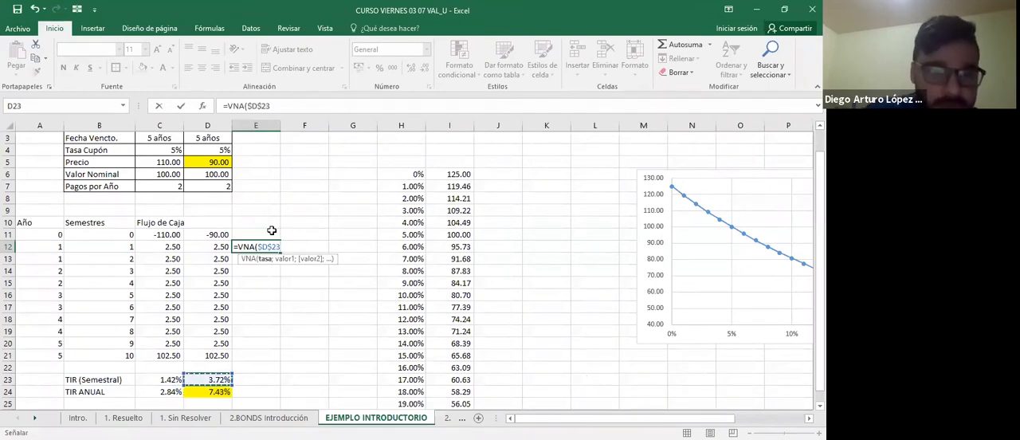
type(";")
key("Left")
key("ctrl+shift+Down")
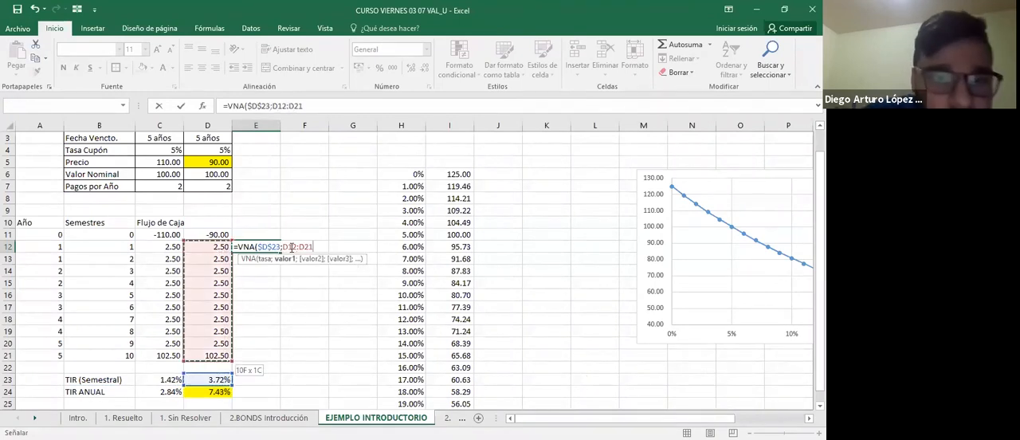
left_click_drag(300, 246, 313, 247)
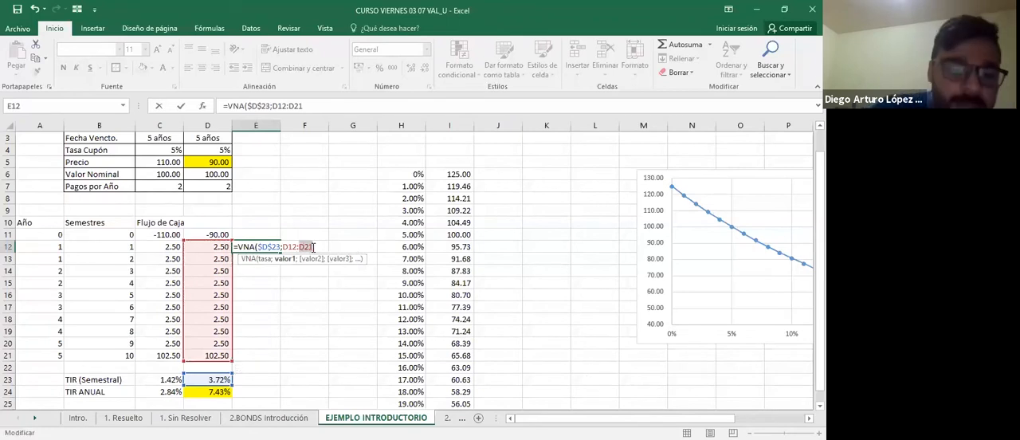
left_click(313, 247)
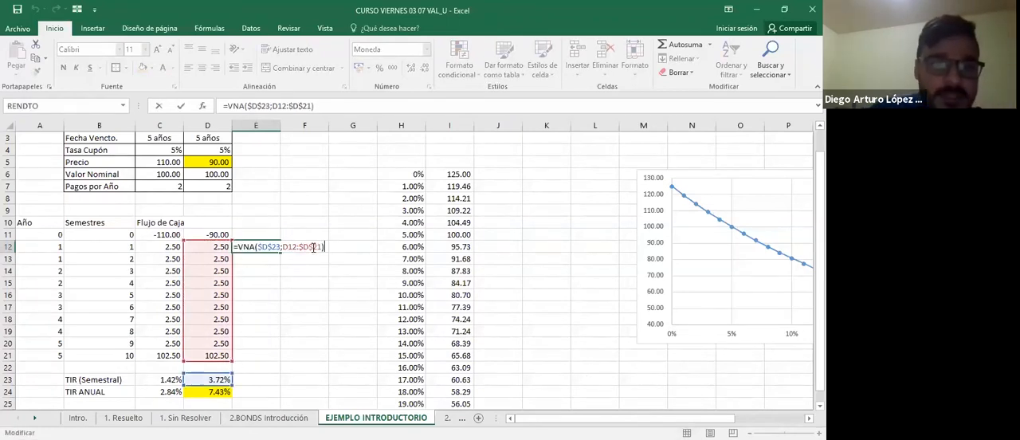
key("Left")
key("F2")
key("Escape")
Copy the VNA formula from E12 down to E21.
key("ctrl+c")
key("Down")
key("ctrl+v")
key("Down")
key("ctrl+v")
key("Down")
key("ctrl+v")
key("Down")
key("ctrl+v")
key("Down")
key("ctrl+v")
key("Down")
key("ctrl+v")
key("Down")
key("ctrl+v")
key("Down")
key("ctrl+v")
key("Down")
key("ctrl+v")
key("Escape")
Inspect the cell ranges referenced by the copied VNA formulas in column E.
key("F2")
key("Escape")
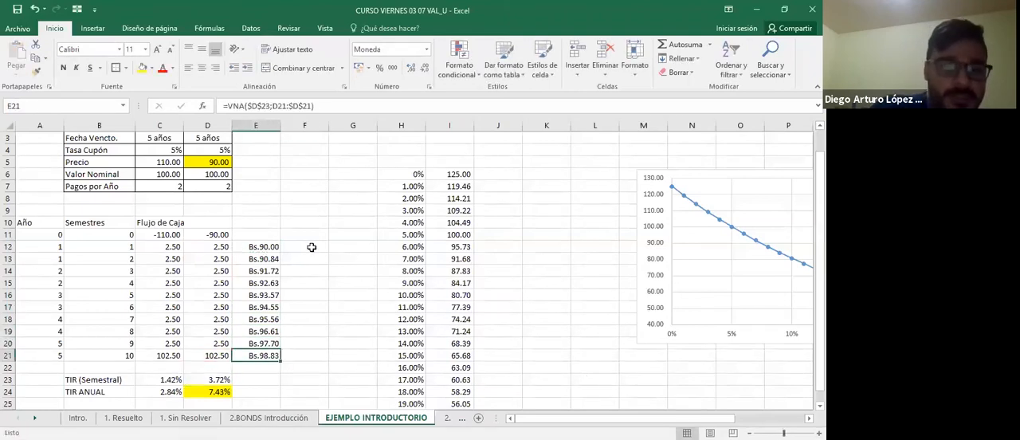
key("Up")
key("Up")
key("Up")
key("Up")
key("Up")
key("Up")
key("Up")
key("Up")
key("Up")
key("F2")
key("Escape")
key("F2")
key("Escape")
key("F2")
key("Escape")
Clear the VNA formulas from E12:E21.
key("ctrl+shift+Down")
key("Delete")
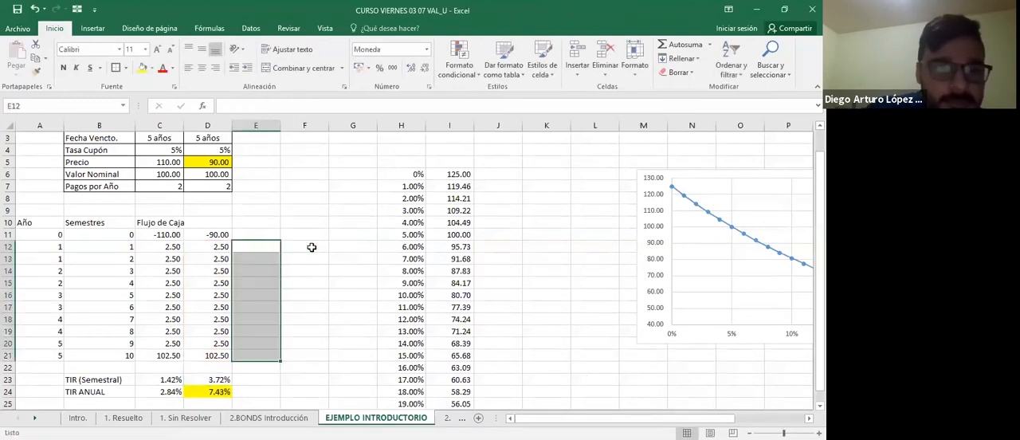
key("Right")
key("Left")
key("Up")
key("Delete")
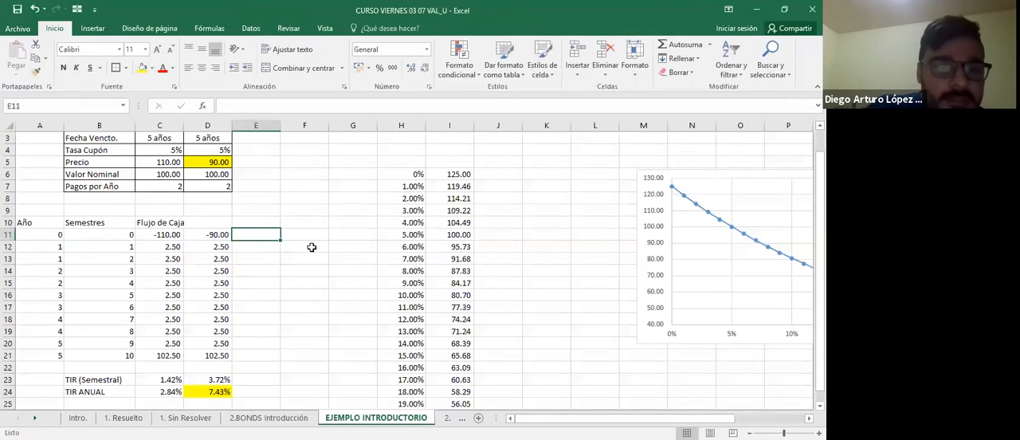
type("=")
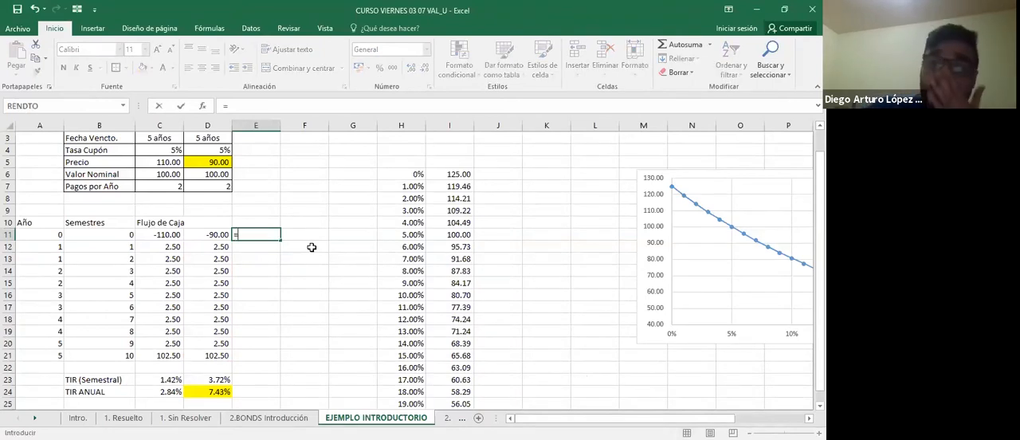
key("Escape")
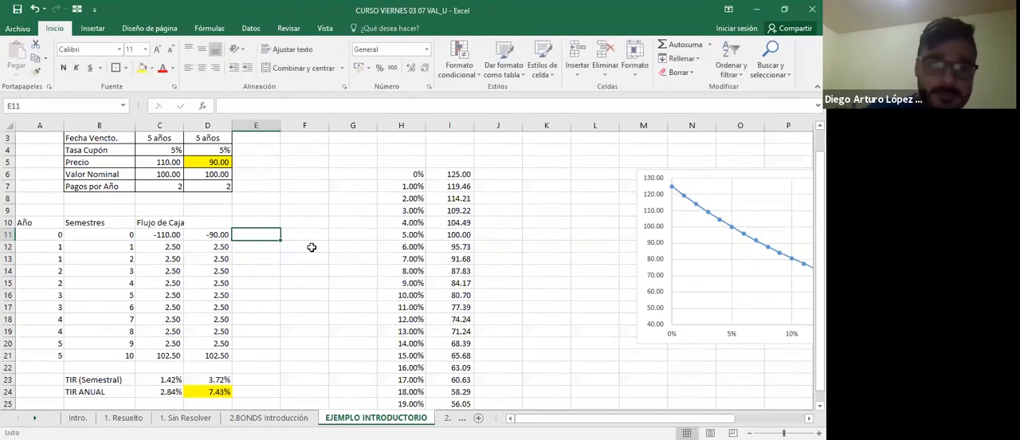
type("=")
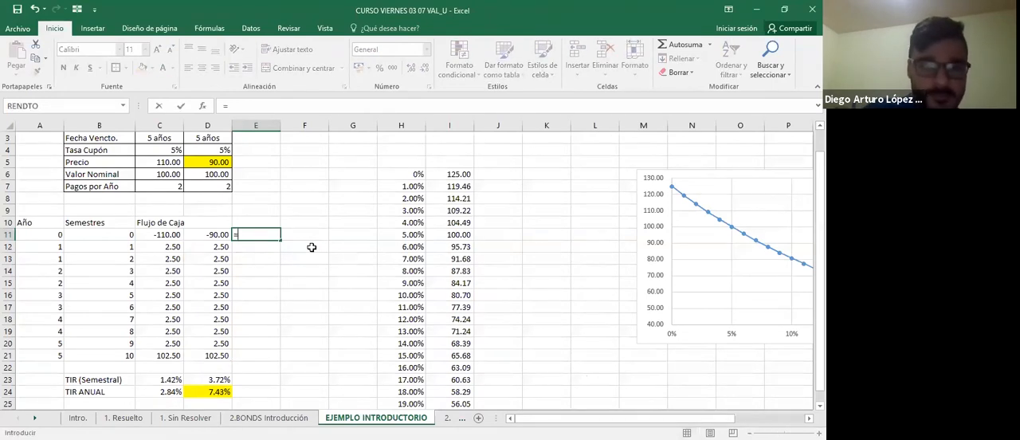
type("VNA(")
key("Down")
key("Left")
key("ctrl+shift+Down")
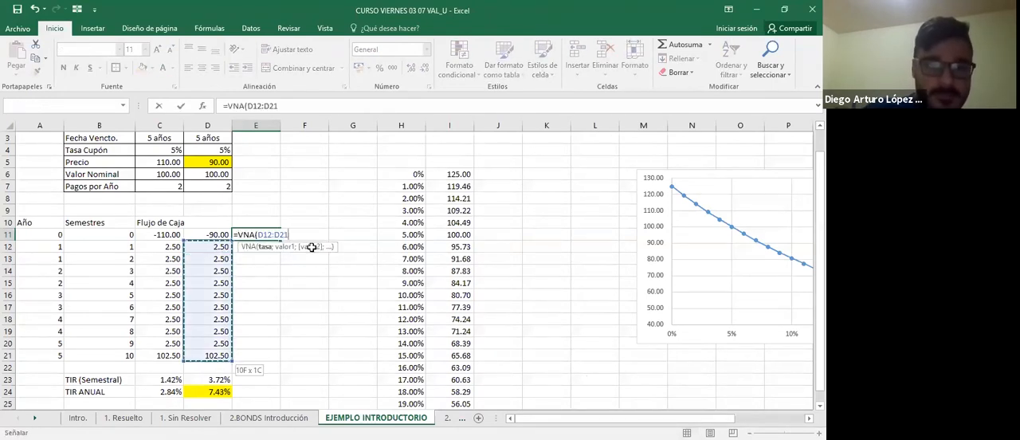
key("Escape")
type("=")
key("Down")
key("Down")
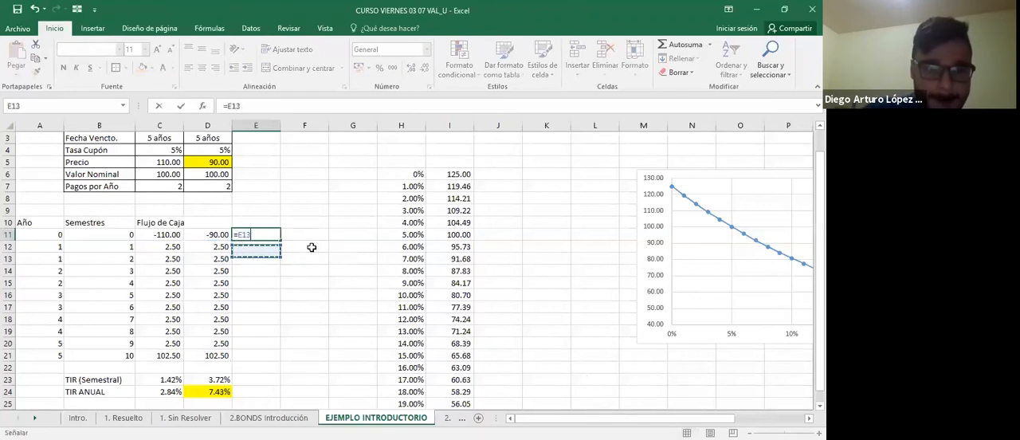
key("Escape")
Restore the VNA formulas in E12:E21 and move the whole block up one row to start at E11.
key("Down")
key("ctrl+v")
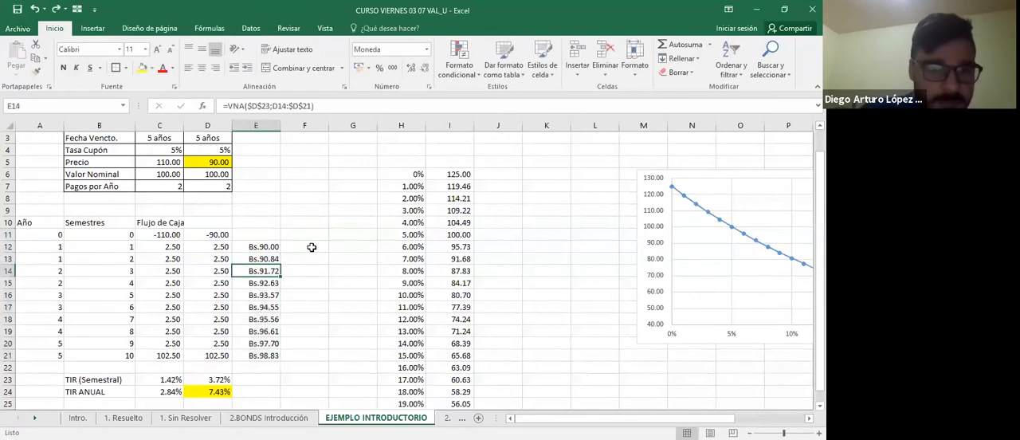
key("ctrl+x")
key("Up")
key("ctrl+v")
key("Right")
key("Left")
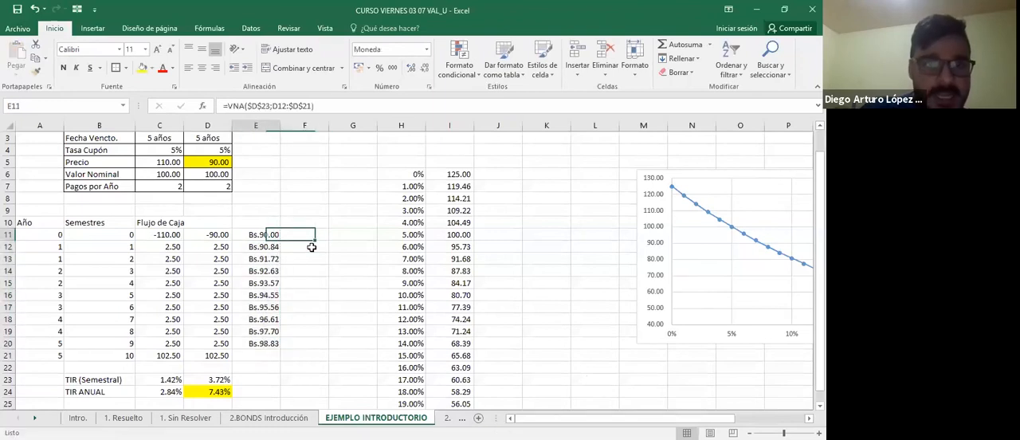
Examine which remaining cash flows each VNA formula in E11:E20 discounts, semester by semester.
key("F2")
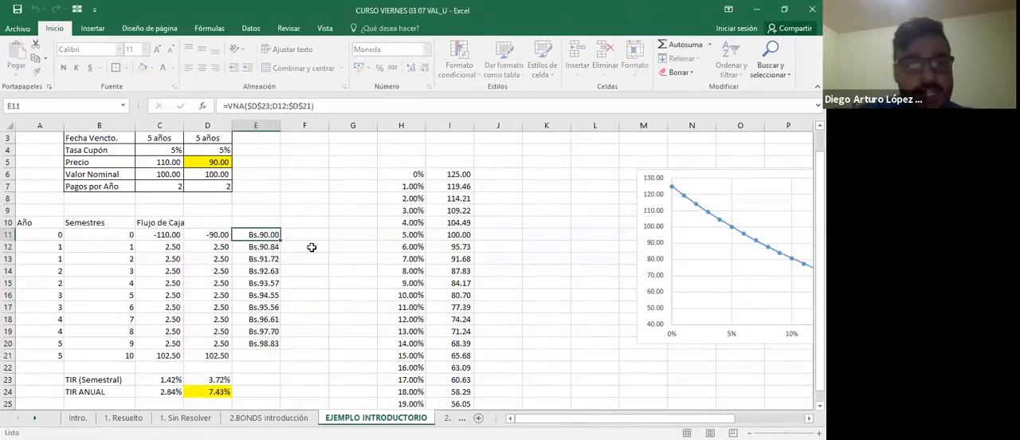
key("Return")
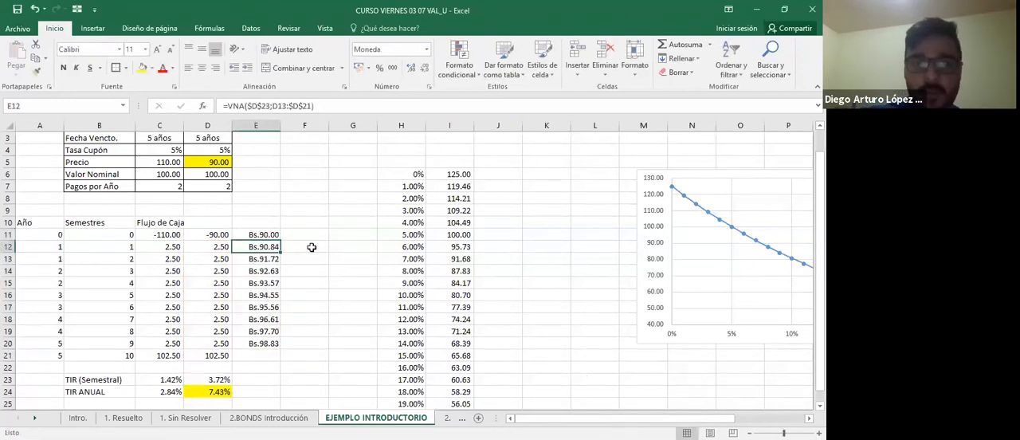
key("F2")
key("Return")
key("Down")
key("Down")
key("Down")
key("Down")
key("Down")
key("Down")
key("Down")
key("F2")
key("Tab")
key("Left")
key("F2")
key("Tab")
key("Left")
key("F2")
key("Tab")
key("Left")
key("F2")
key("Tab")
key("Left")
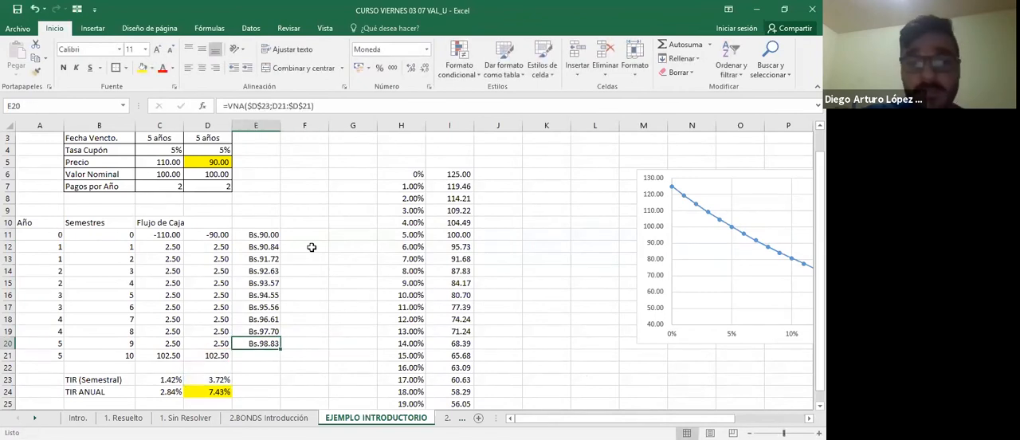
key("Up")
key("Up")
key("Up")
key("Up")
key("Up")
key("Up")
key("Up")
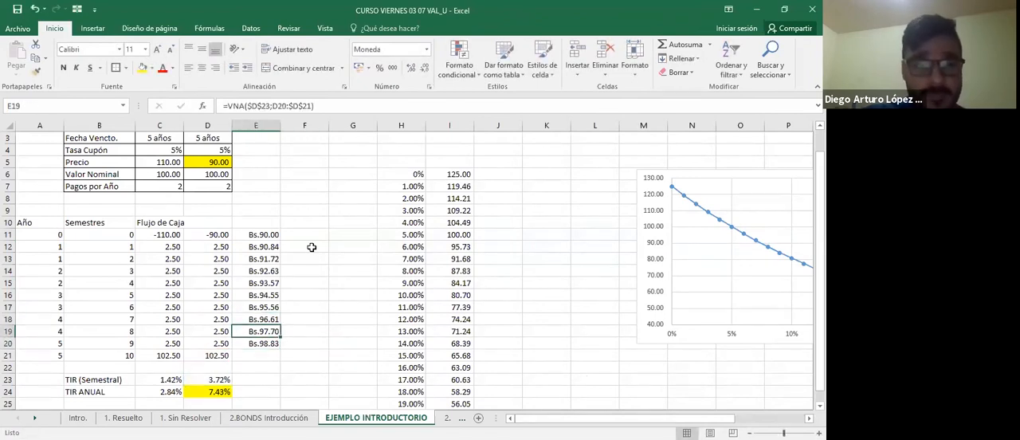
key("Up")
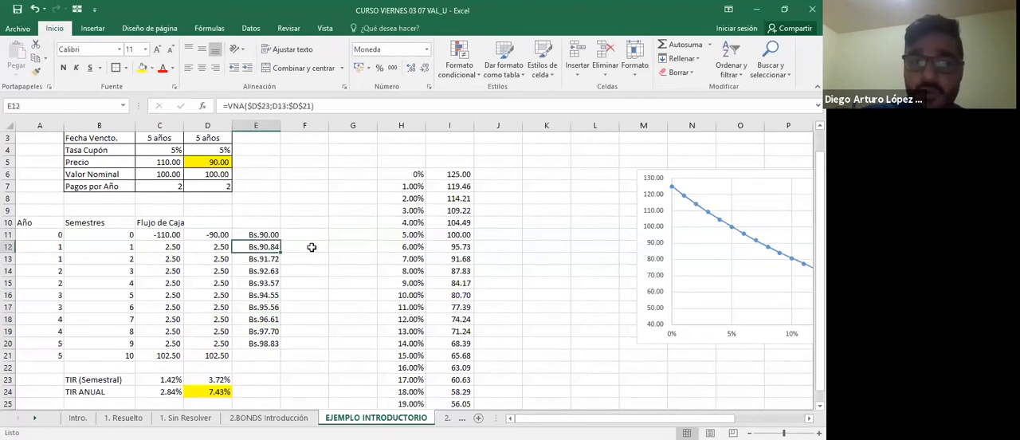
Enter 100 in cell E21 as bond B's value at semester 10.
key("Down")
key("Down")
key("Down")
key("Down")
key("Down")
key("Down")
key("Down")
key("Down")
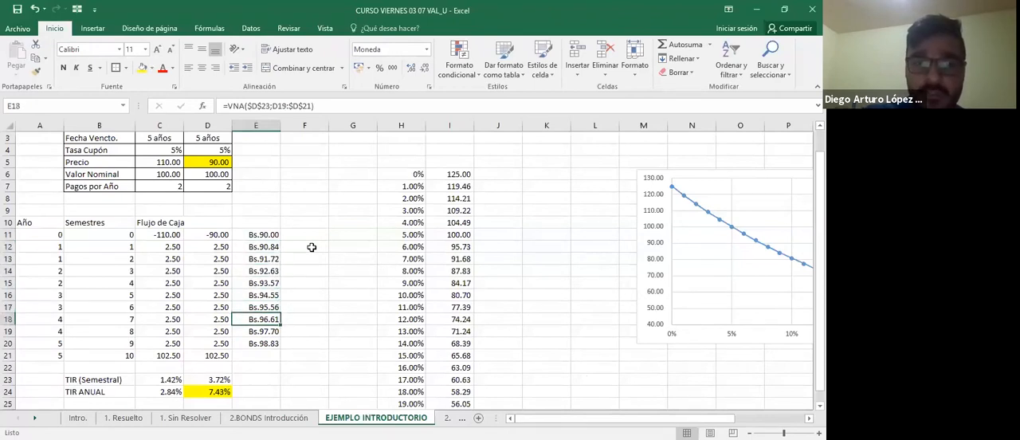
key("Down")
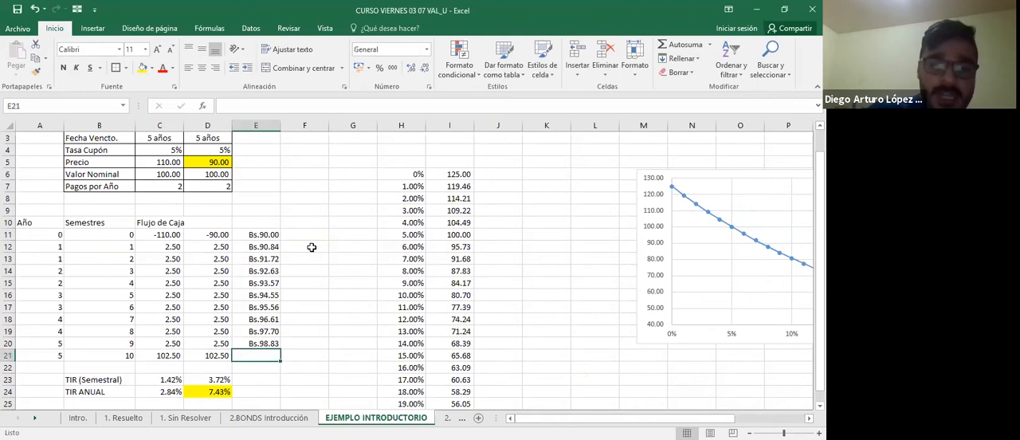
type("100")
key("ctrl+Return")
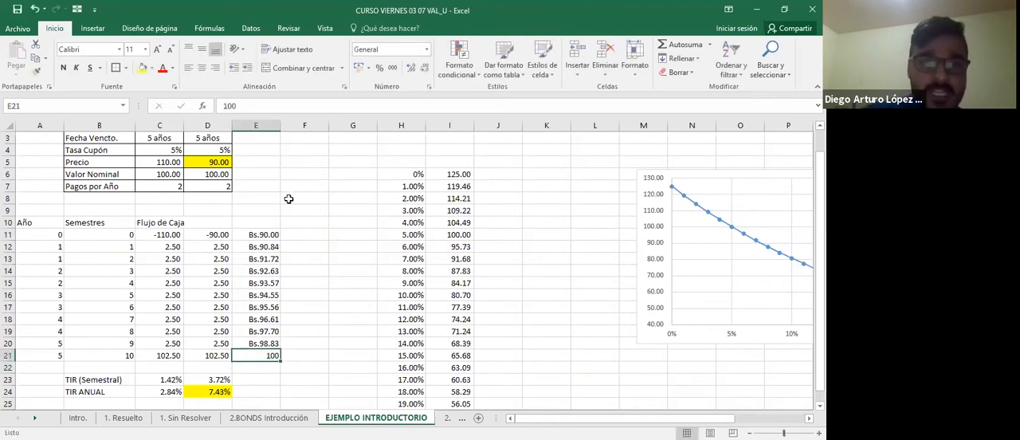
Format E11:E21 with the comma accounting style and keep the range selected.
left_click_drag(262, 234, 267, 355)
left_click(393, 69)
left_click(319, 252)
left_click_drag(264, 235, 264, 353)
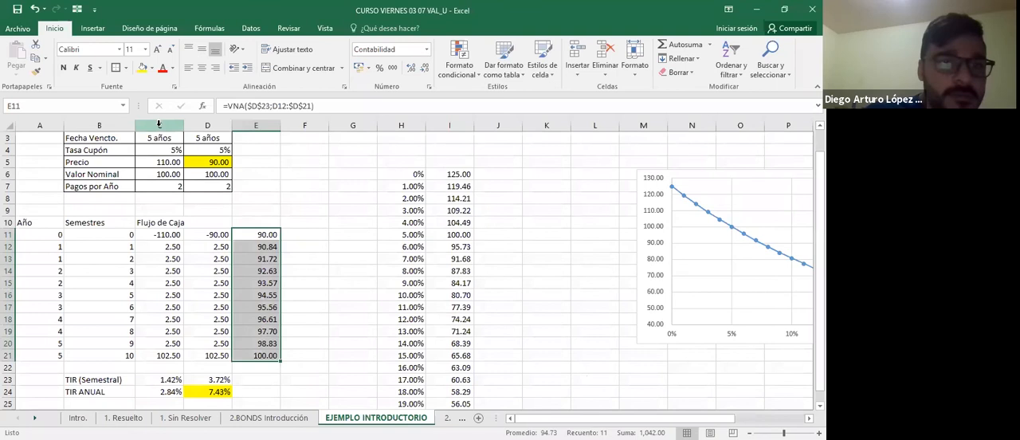
Insert a line chart of bond B's values in E11:E21.
scroll(158, 124, "up", 1)
left_click(93, 29)
left_click(382, 59)
left_click(327, 309)
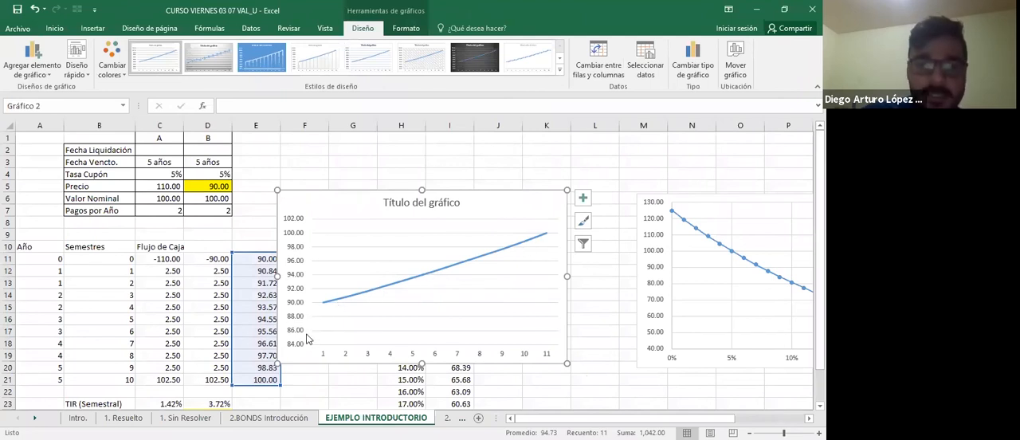
Set the new line chart's horizontal axis labels to the semesters in B11:B21.
left_click(646, 64)
left_click(241, 196)
left_click(127, 260)
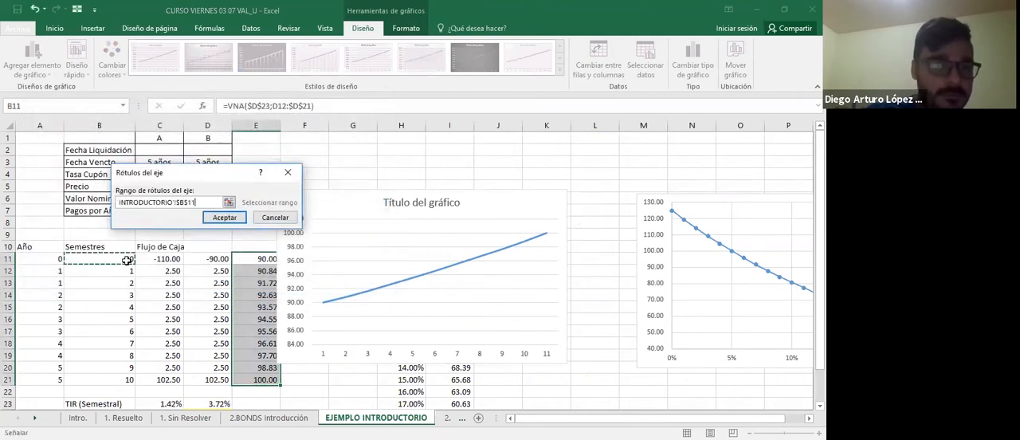
key("ctrl+shift+Down")
key("Return")
left_click(311, 283)
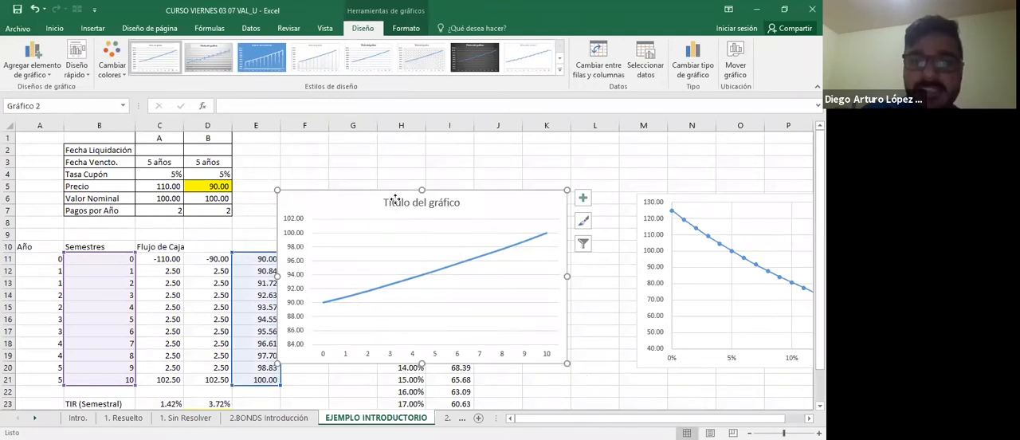
Delete the line chart's title and move the chart below the price-versus-rate chart.
left_click_drag(390, 197, 422, 183)
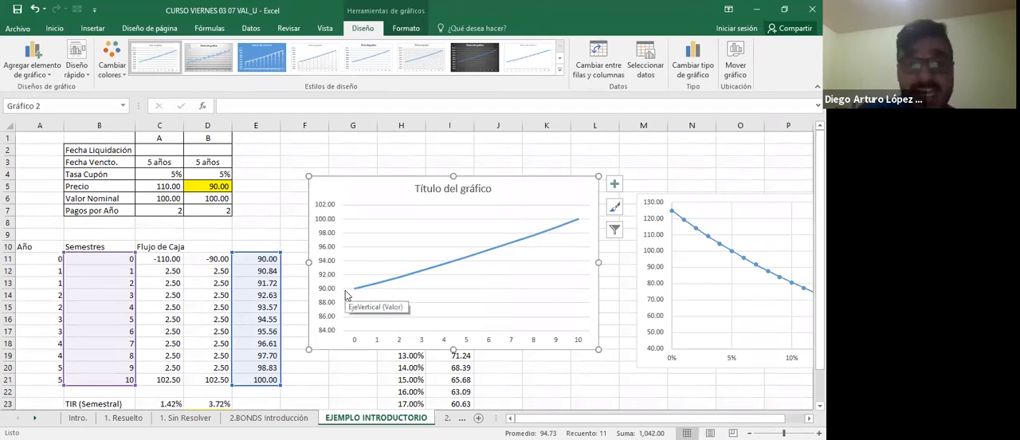
left_click(446, 189)
key("Delete")
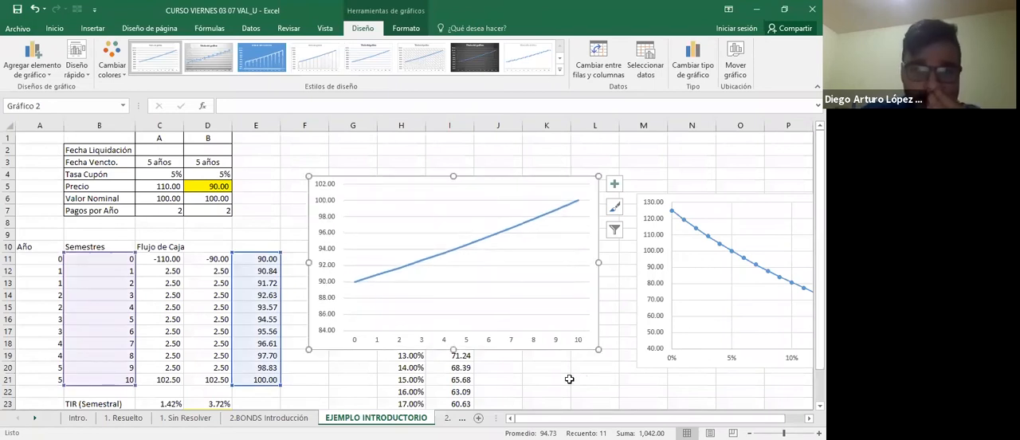
scroll(566, 375, "down", 5)
scroll(351, 199, "up", 1)
left_click_drag(330, 181, 678, 394)
scroll(310, 297, "up", 5)
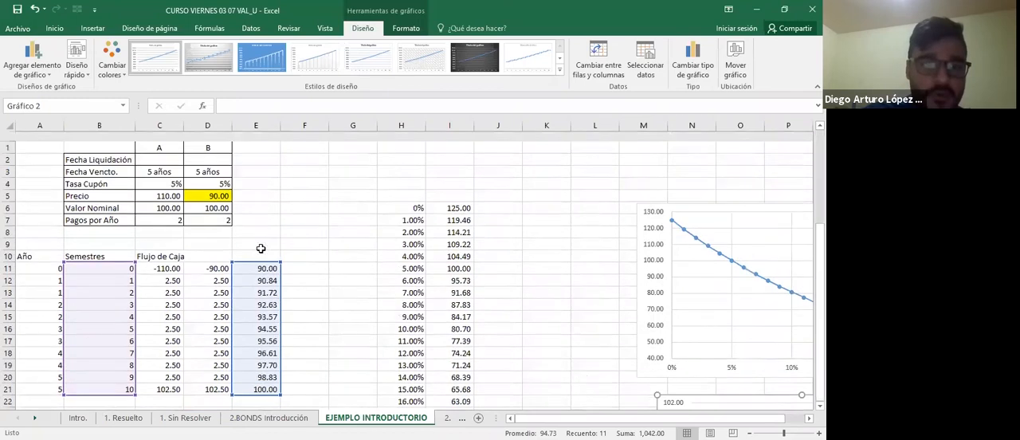
Label the value columns with DCTO in E10 and PRIMA in F10.
left_click(263, 248)
type("DCTO")
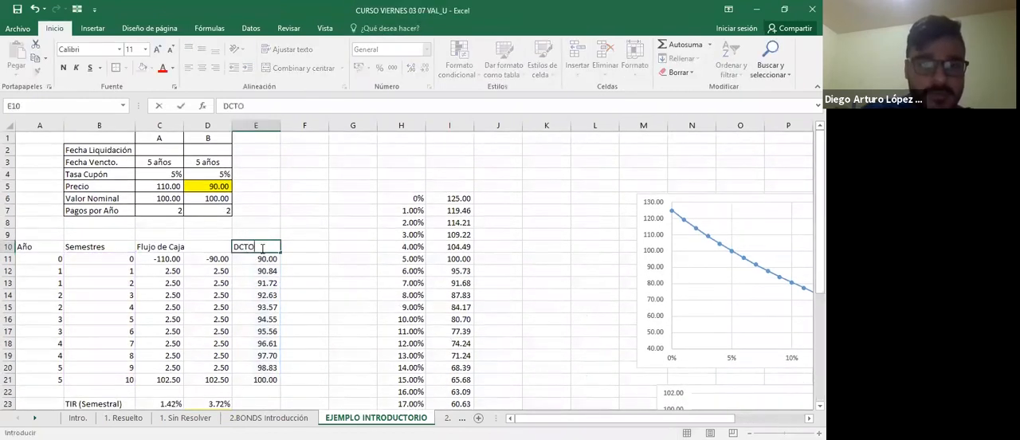
key("Return")
left_click(260, 248)
key("Right")
type("PRIMA")
key("Return")
Enter =VNA($C$23;C12:$C$21) in F11 to value bond A at semester 0.
type("=")
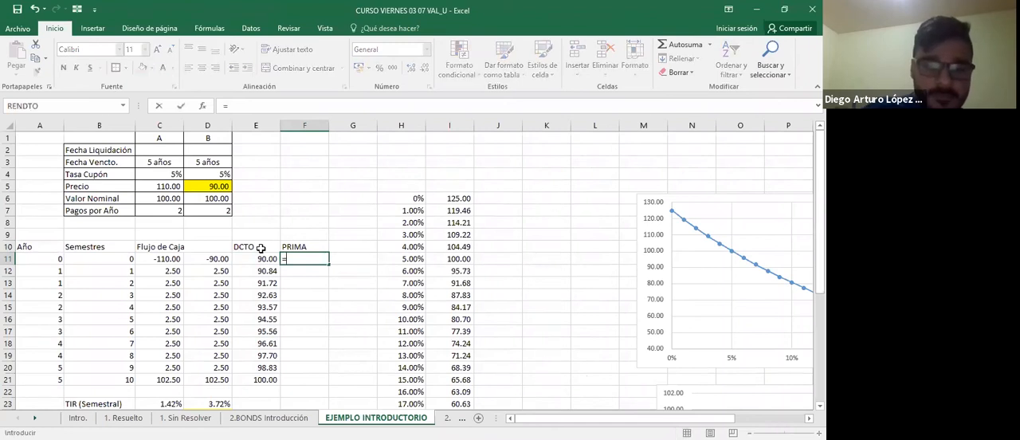
type("VNA(")
key("Left")
key("Up")
key("Up")
key("Up")
key("Left")
key("Down")
key("Down")
key("Down")
key("Down")
key("Down")
key("Down")
key("Down")
key("Down")
key("Down")
key("Down")
key("Down")
key("Down")
key("Down")
key("Down")
key("Left")
key("Down")
key("F4")
type(";")
key("Left")
key("Left")
key("Left")
key("Down")
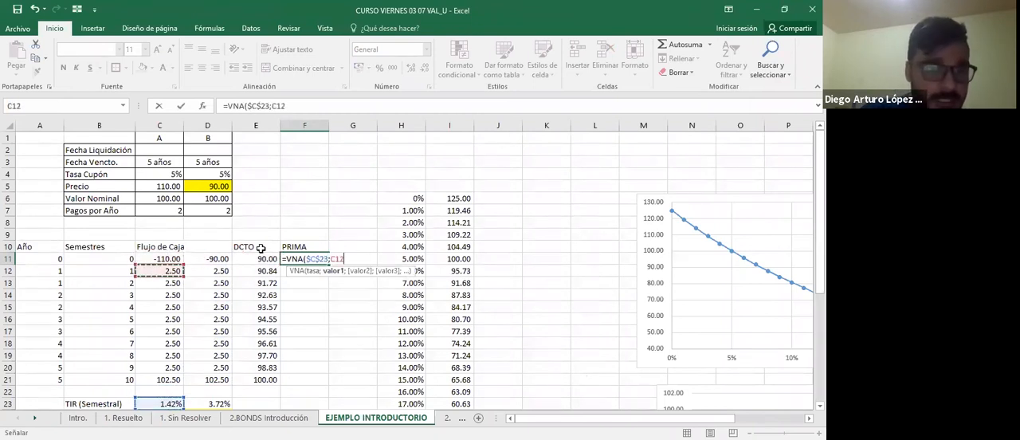
key("ctrl+shift+Down")
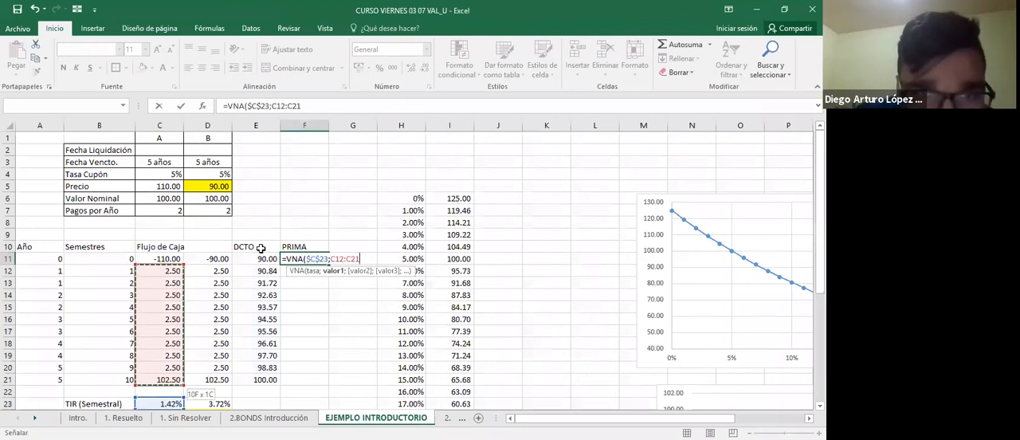
double_click(356, 259)
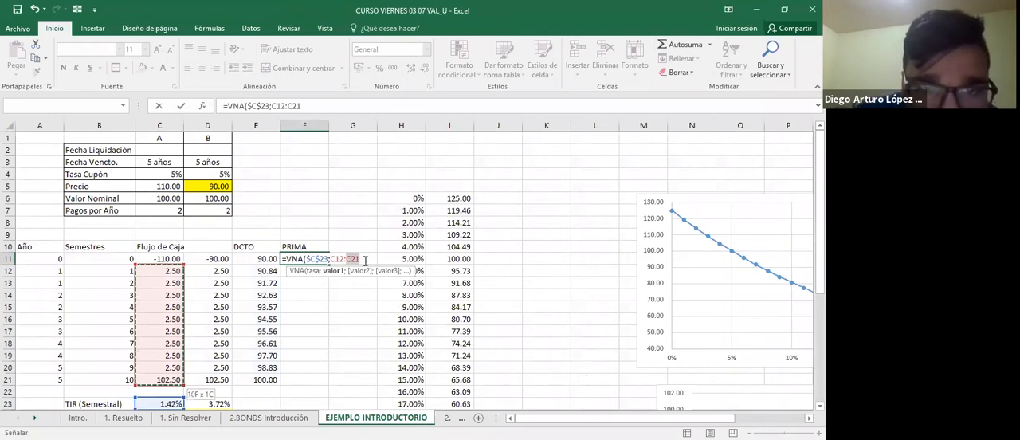
key("F4")
key("Return")
Check the VNA formula in F11 and format the cell with the comma accounting style.
key("Up")
key("F2")
key("Tab")
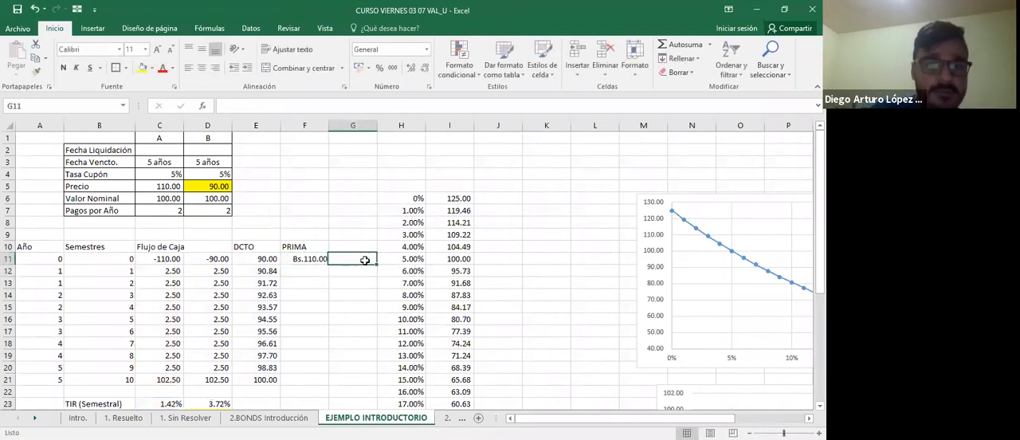
key("Left")
key("F2")
key("Return")
key("Up")
left_click(391, 69)
Copy the VNA formula from F11 into each cell of F12:F20.
key("ctrl+c")
key("Down")
key("ctrl+v")
key("Down")
key("ctrl+v")
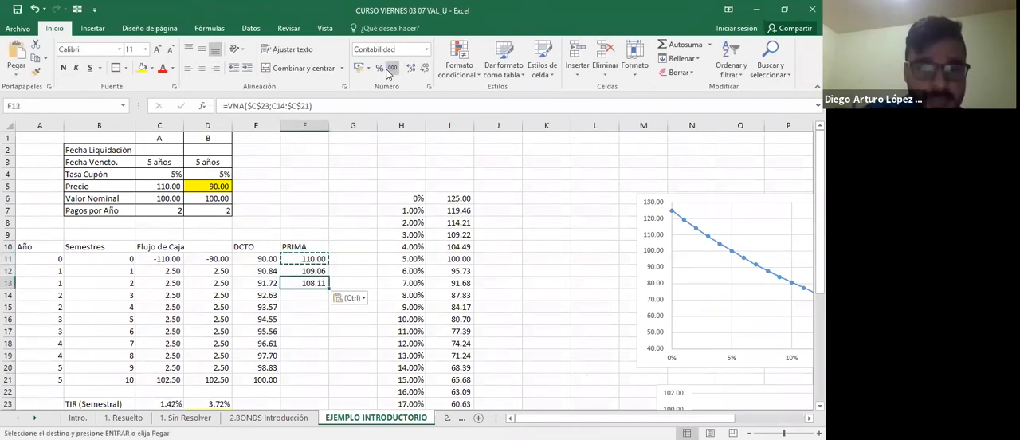
key("Down")
key("ctrl+v")
key("Down")
key("ctrl+v")
key("Down")
key("ctrl+v")
key("Down")
key("ctrl+v")
key("Down")
key("ctrl+v")
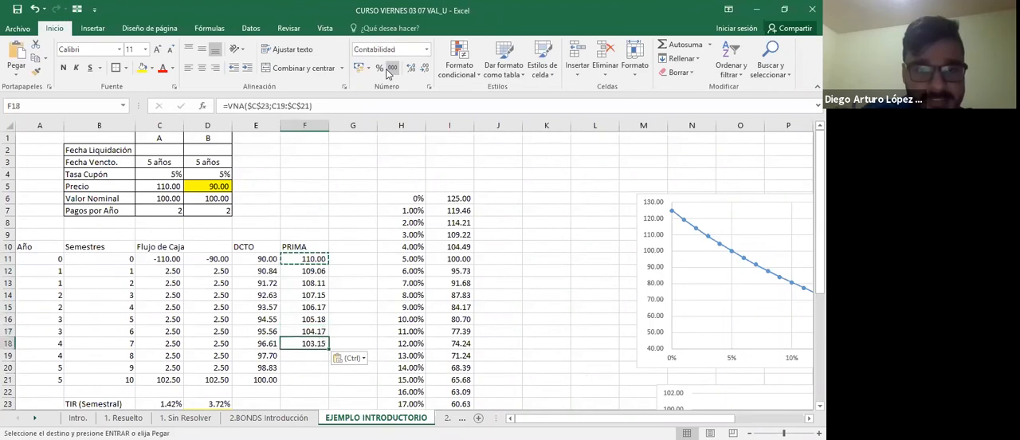
key("Down")
key("ctrl+v")
Enter +E21 in F21 so bond A's semester 10 value matches bond B's.
key("Down")
key("ctrl+v")
key("Down")
key("ctrl+v")
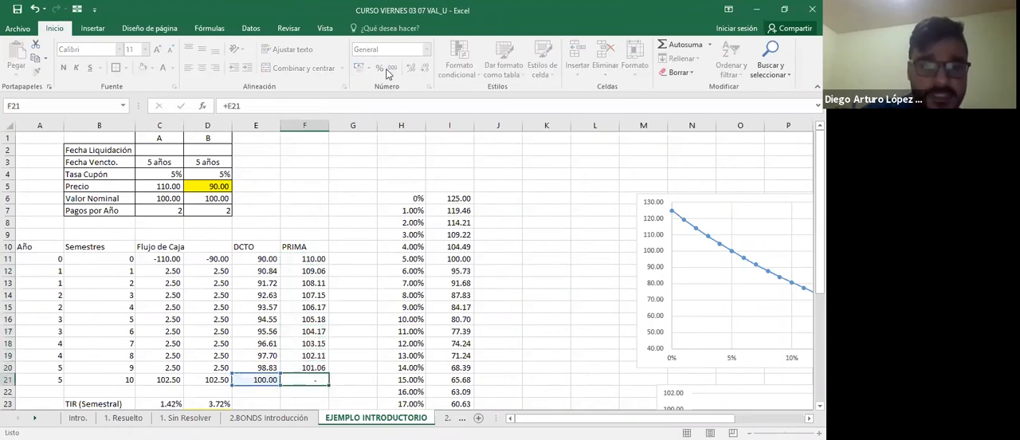
key("Return")
Add a second series named DCTO with the values F11:F21 to the semester line chart.
scroll(521, 214, "down", 3)
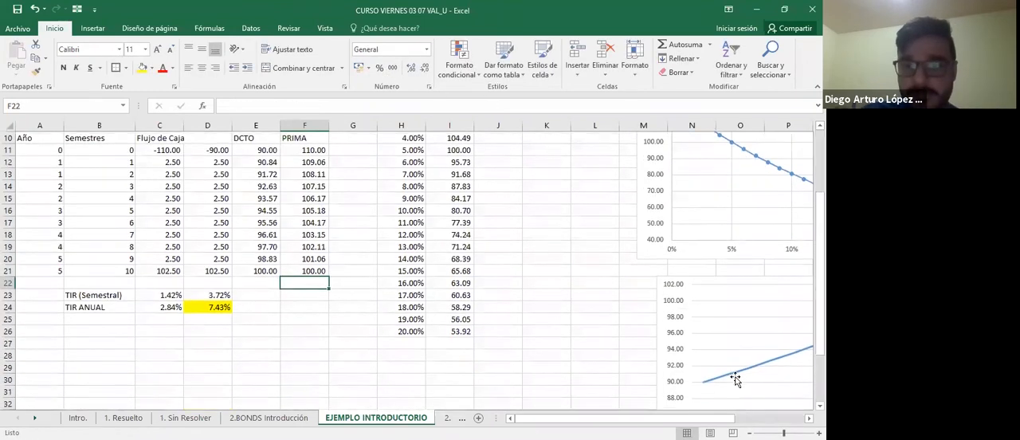
left_click(736, 372)
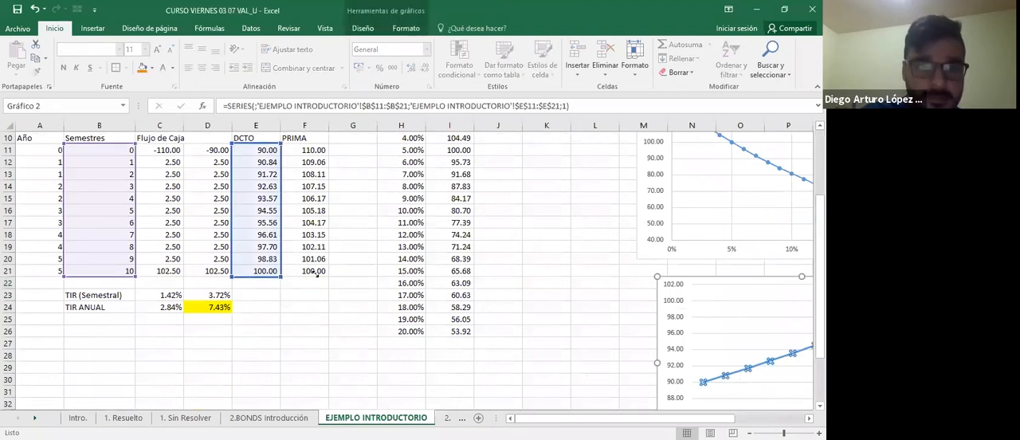
key("Escape")
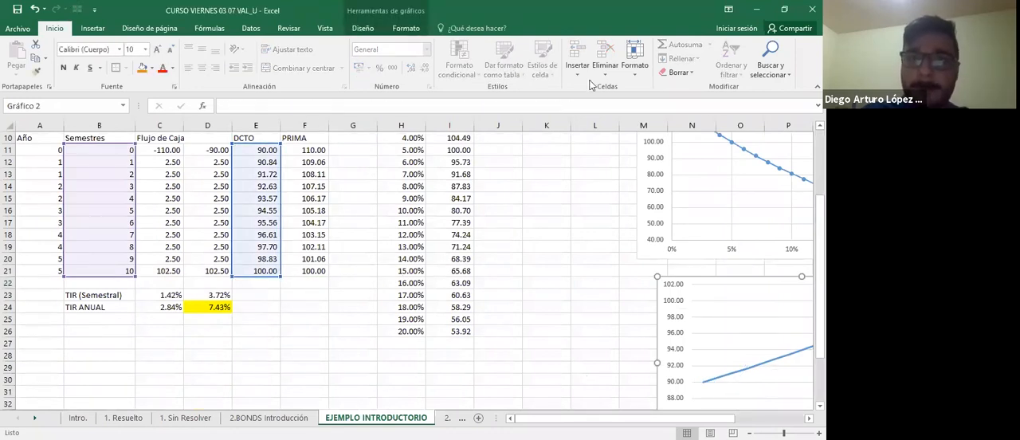
double_click(704, 299)
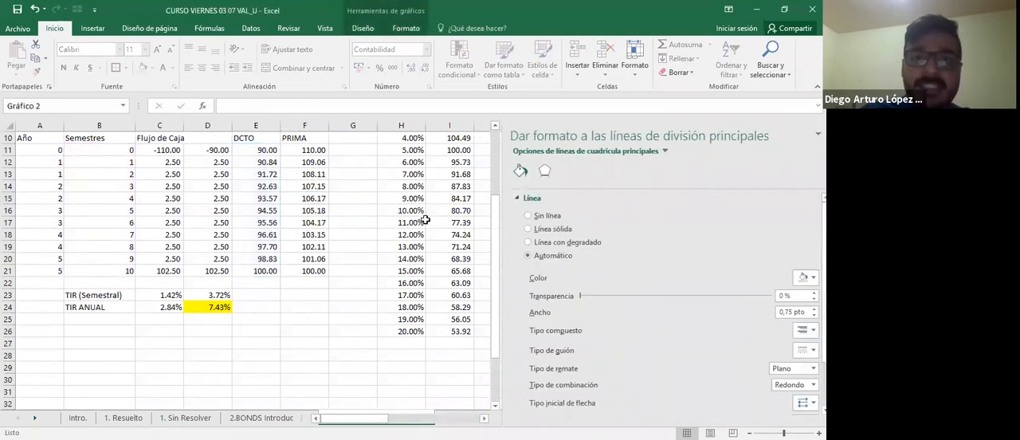
left_click(660, 64)
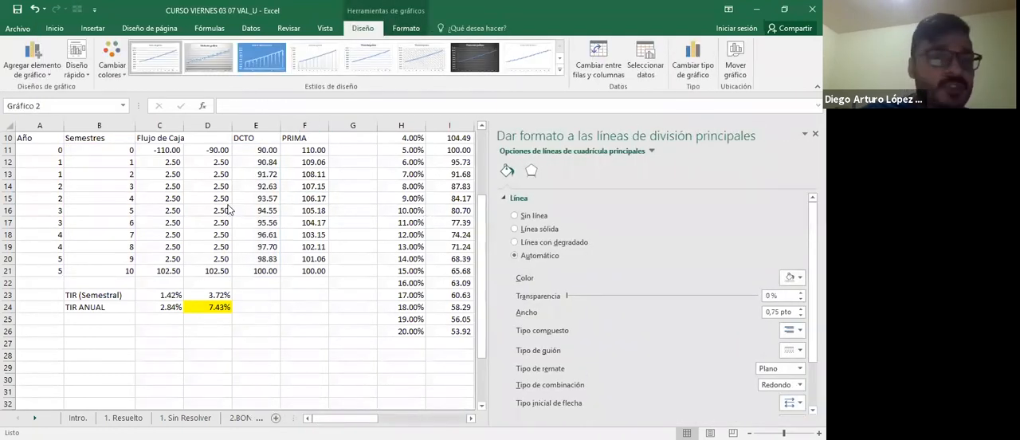
left_click(74, 197)
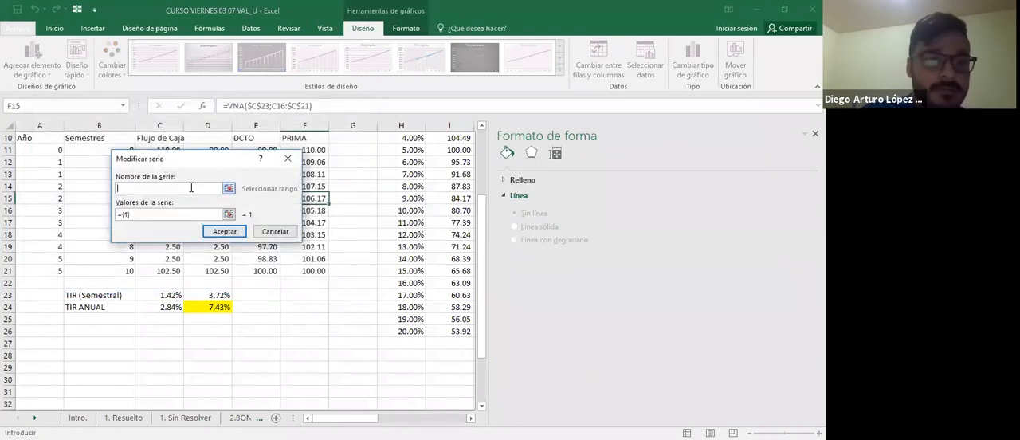
type("DCTO")
key("Tab")
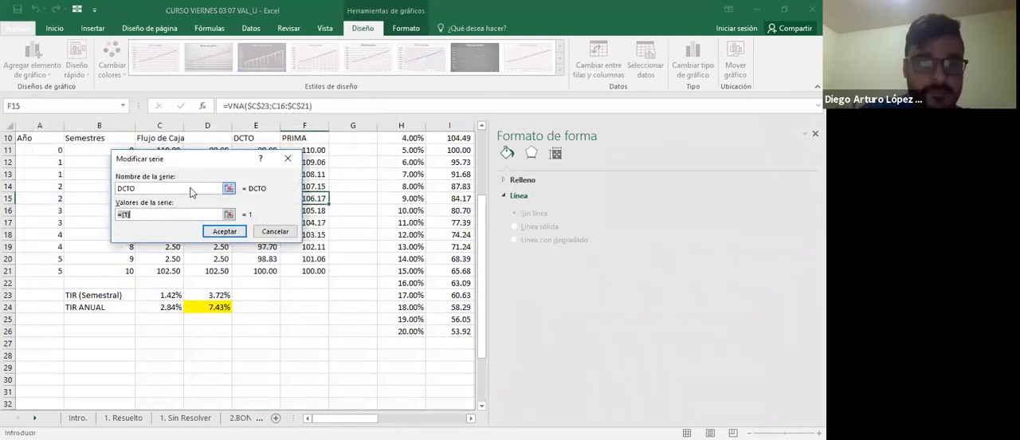
left_click(233, 214)
left_click(327, 148)
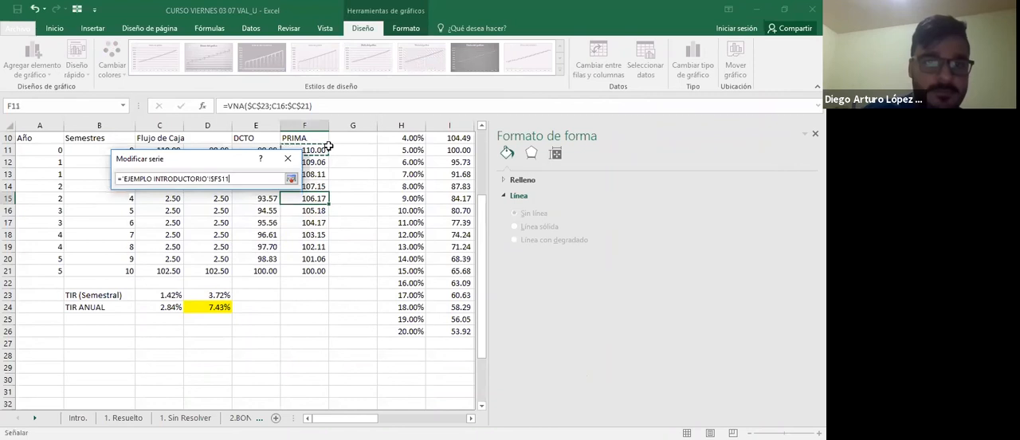
left_click_drag(327, 148, 325, 274)
key("Return")
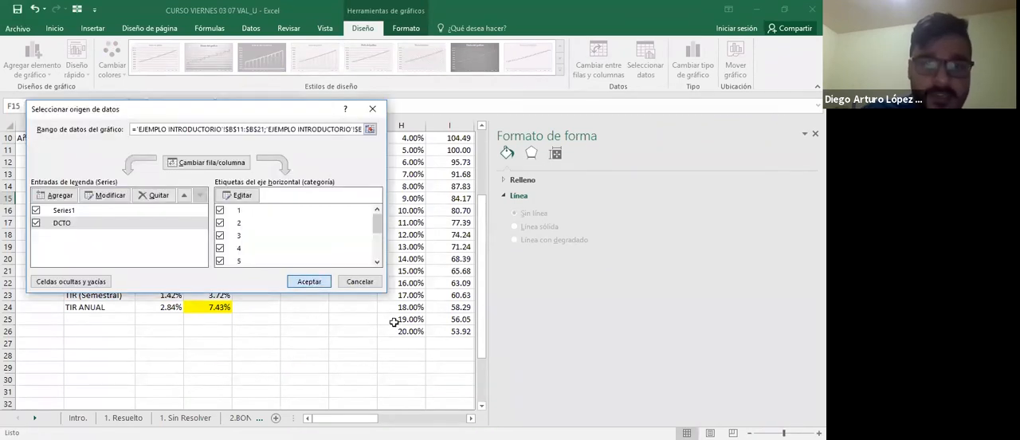
key("Return")
Set the minimum of the semester chart's vertical axis to 80.
scroll(393, 321, "right", 5)
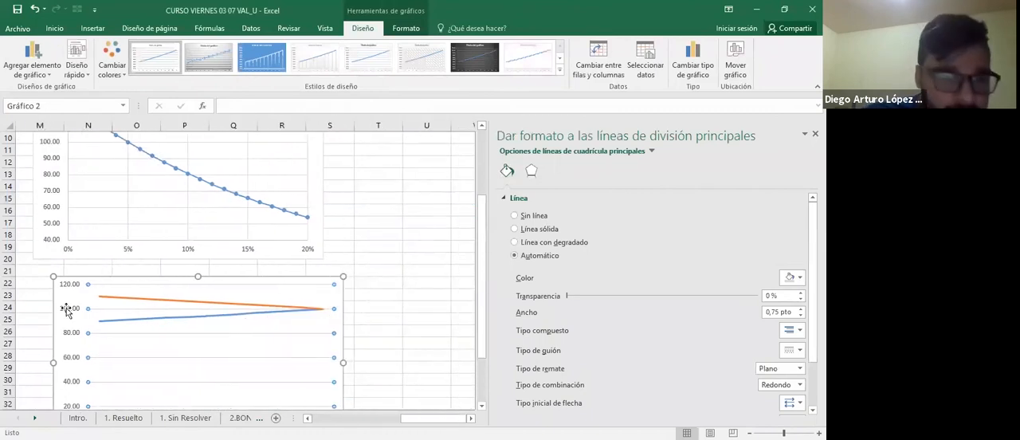
scroll(68, 315, "down", 1)
left_click(68, 322)
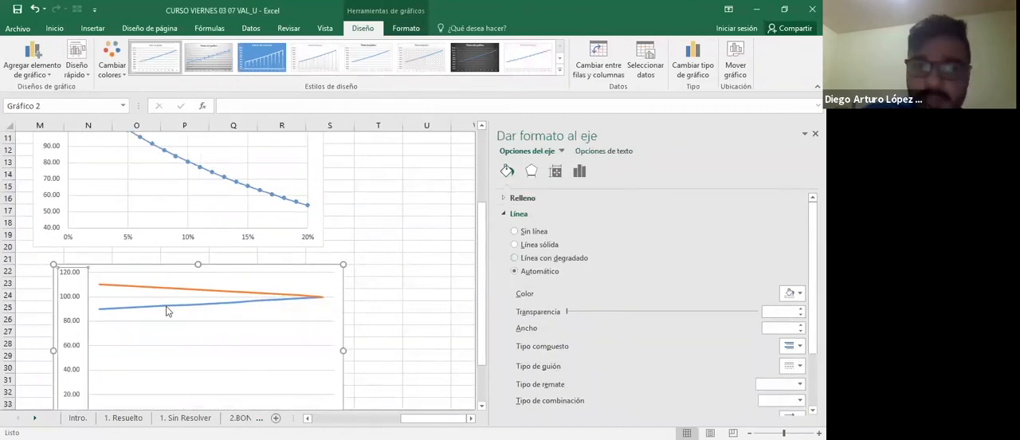
left_click(586, 180)
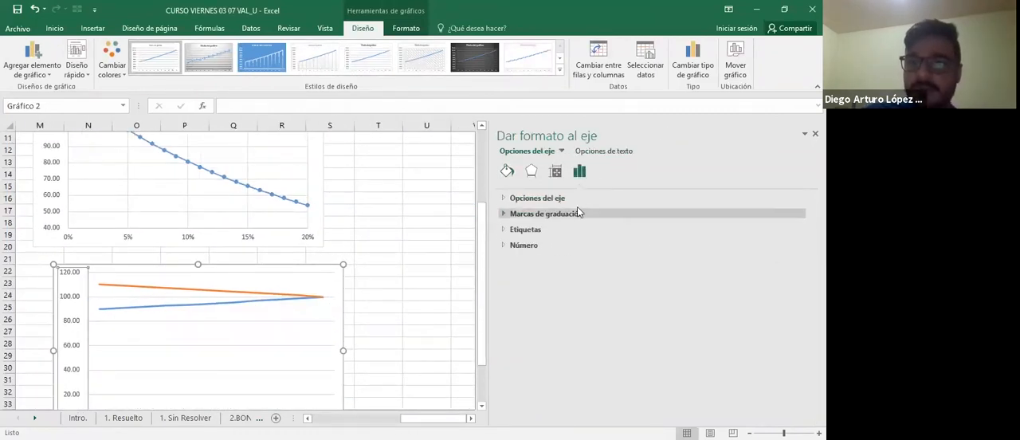
left_click(578, 200)
double_click(734, 226)
type("80")
key("Return")
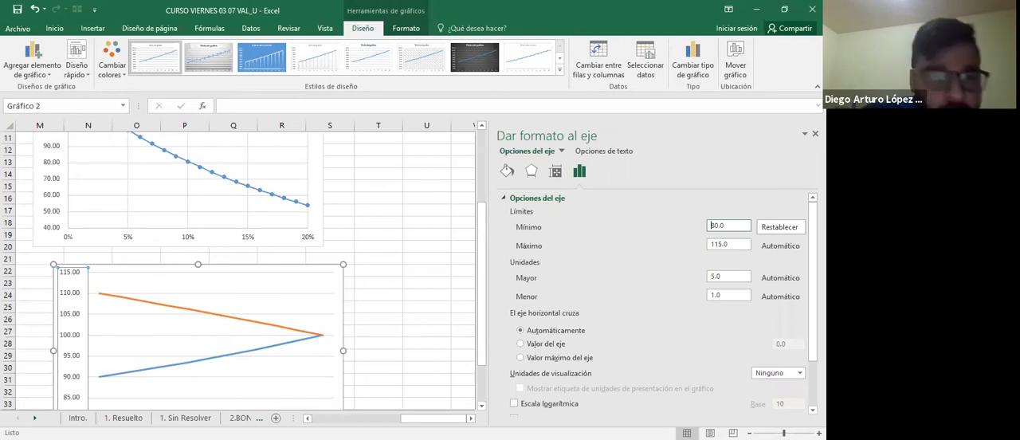
key("Escape")
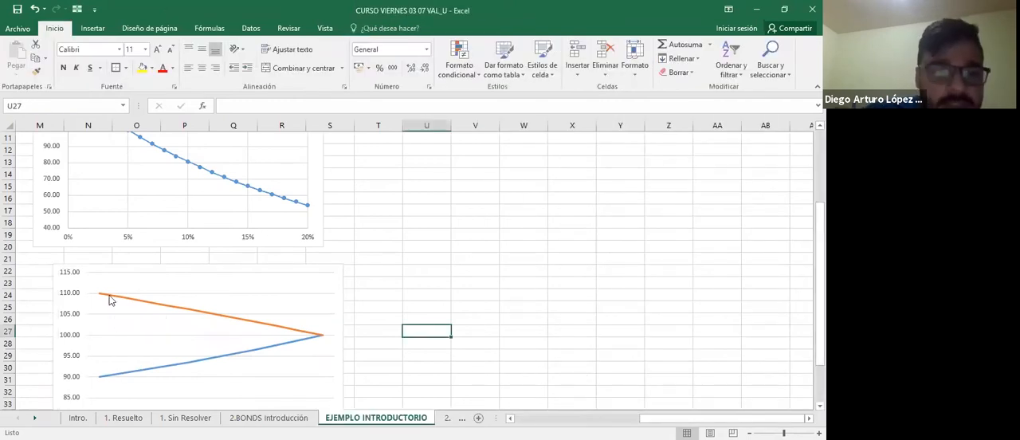
Examine how the premium and discount bond lines behave toward maturity in the semester chart.
mouse_move(99, 301)
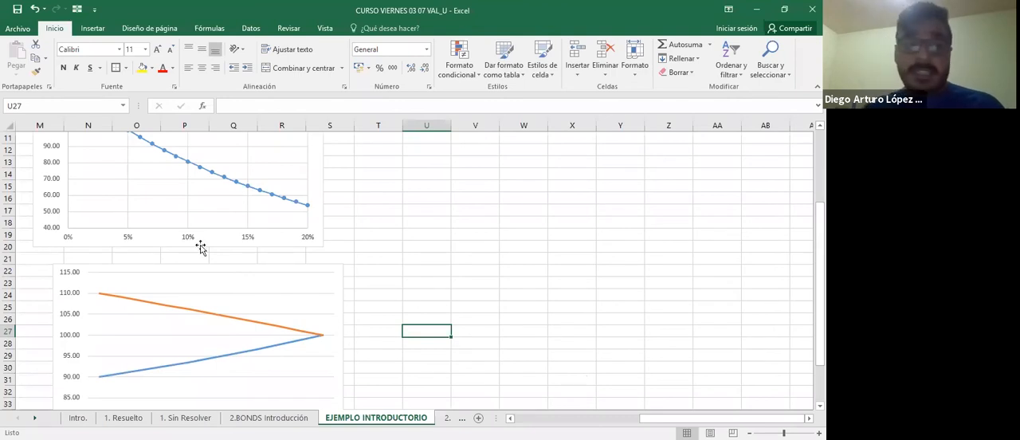
scroll(318, 328, "left", 1)
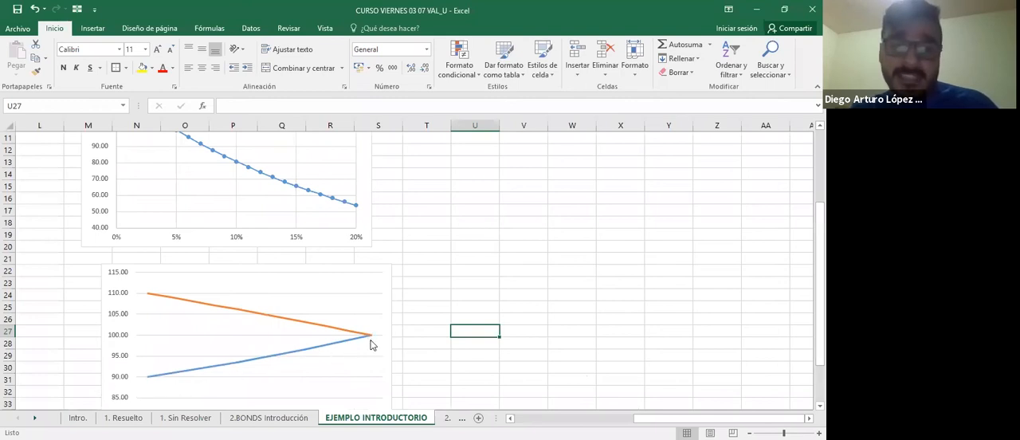
mouse_move(368, 343)
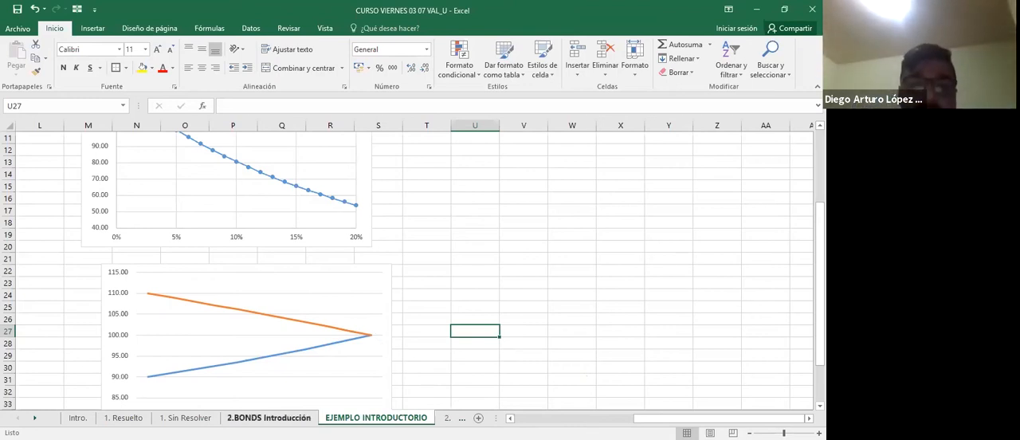
Review the Macaulay duration and price variation formulas on the 2.BONDS Introducción sheet and select their source line in C45:G45.
key("ctrl+Page_Up")
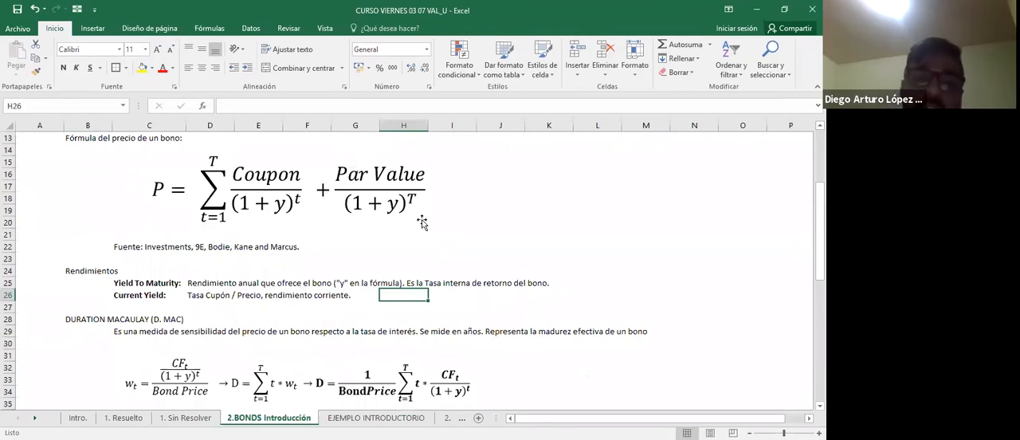
scroll(422, 224, "down", 3)
scroll(423, 222, "down", 2)
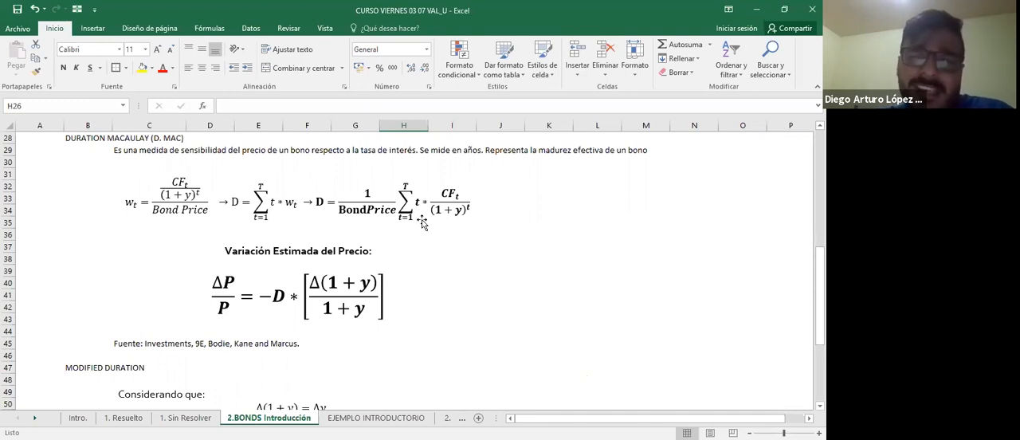
left_click(135, 344)
left_click(342, 348)
left_click_drag(119, 344, 335, 348)
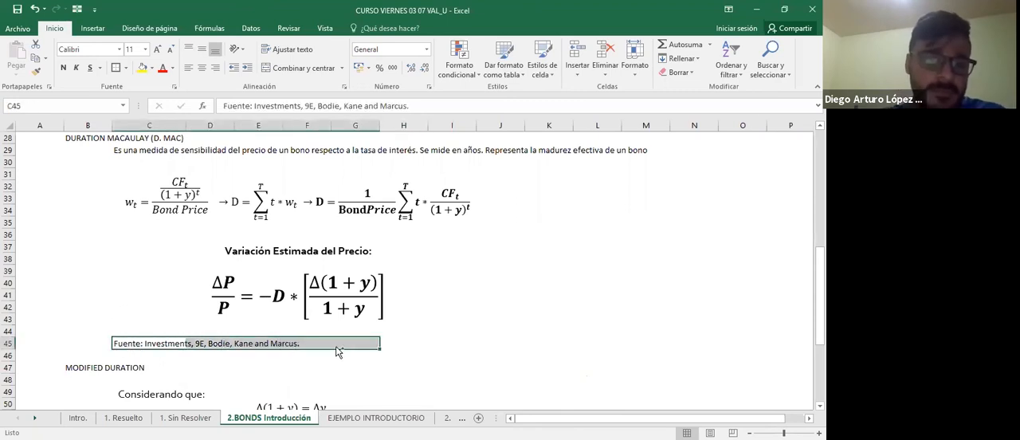
Make the source line in C45 below the price variation formula bold.
key("ctrl+b")
key("Escape")
key("ctrl+n")
left_click(422, 331)
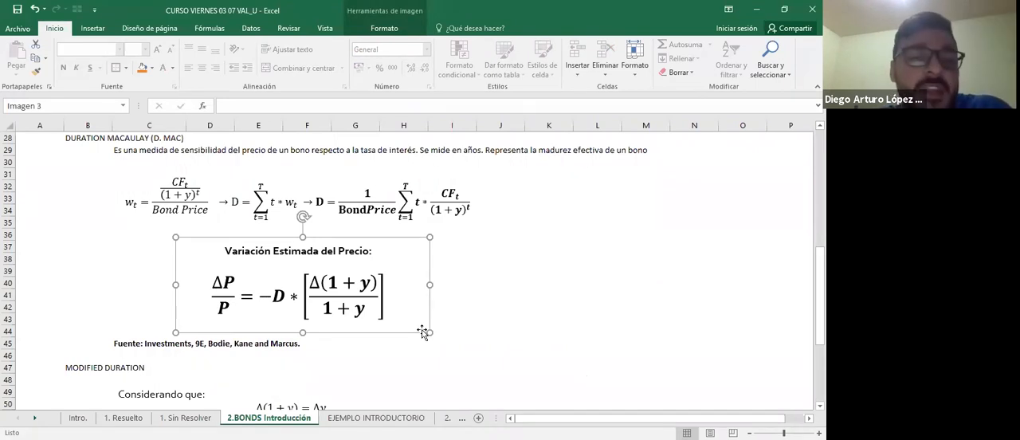
left_click(523, 295)
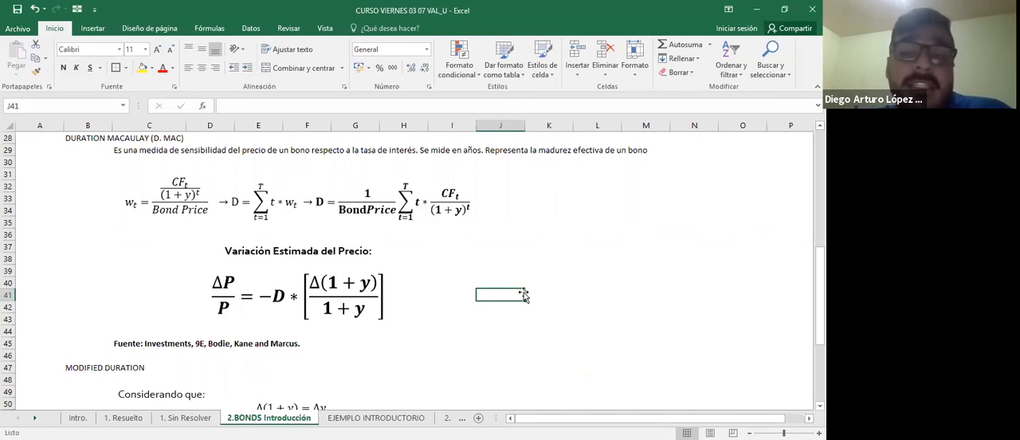
Examine the price-yield curve and the premium and discount bond chart on the EJEMPLO INTRODUCTORIO sheet.
left_click(374, 418)
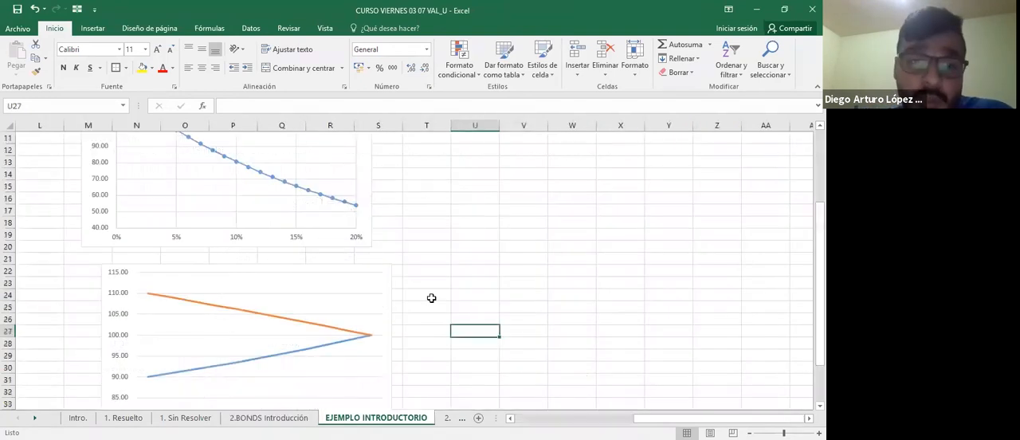
scroll(431, 298, "up", 1)
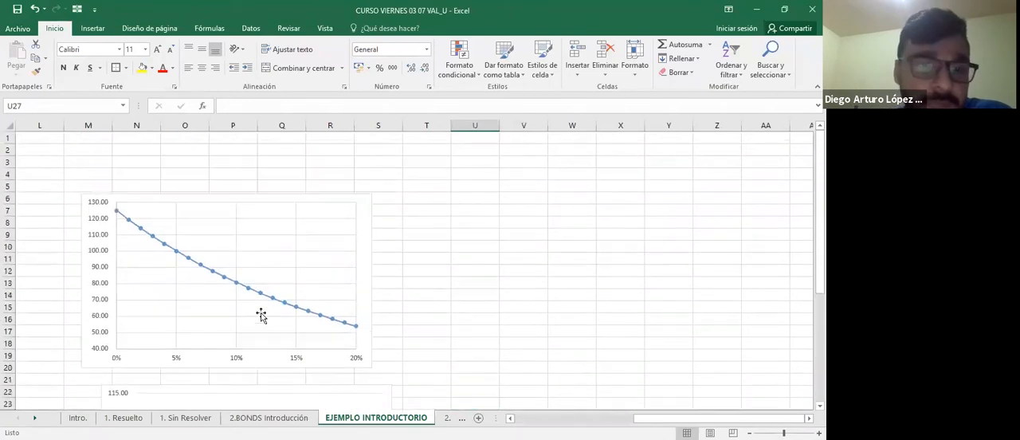
left_click(180, 360)
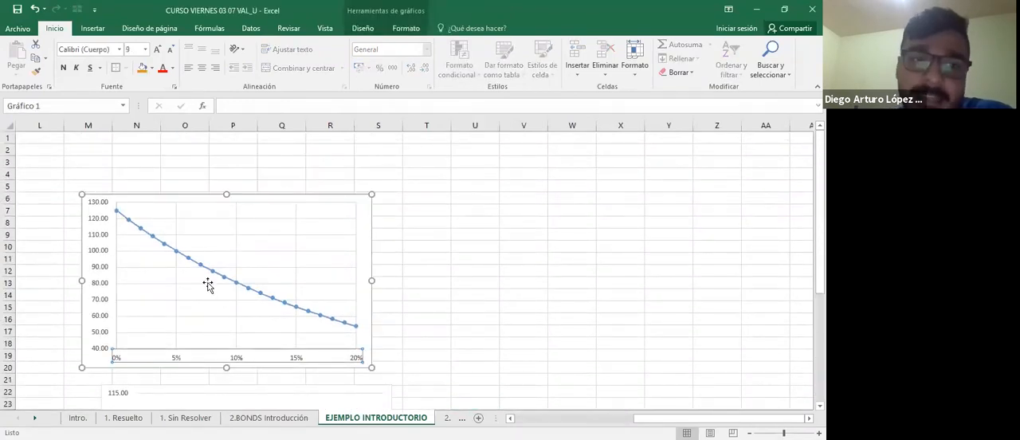
mouse_move(208, 287)
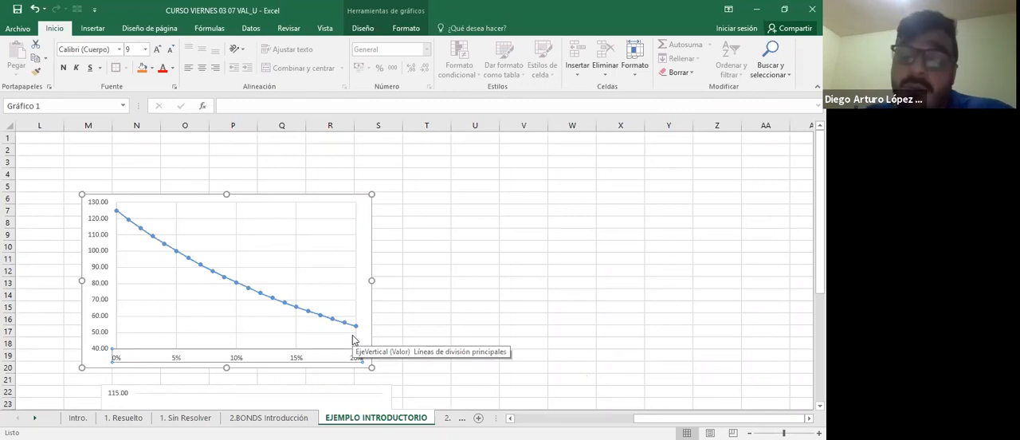
scroll(353, 340, "down", 5)
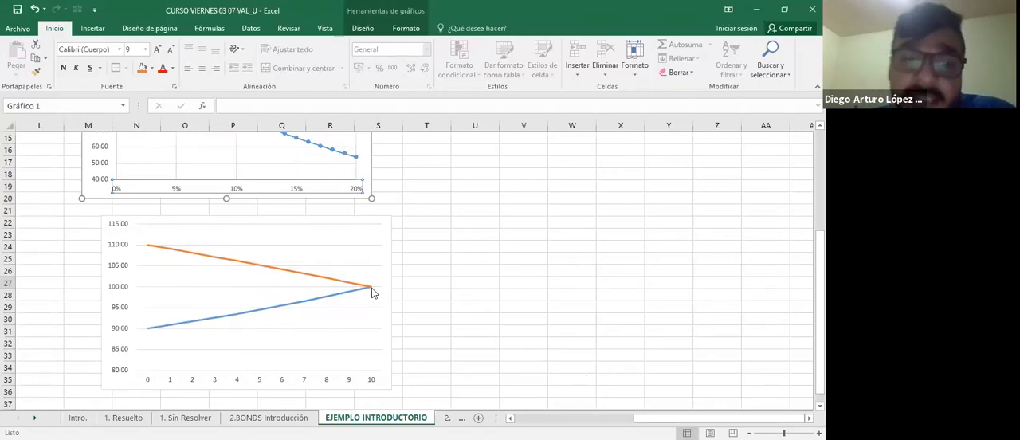
mouse_move(372, 292)
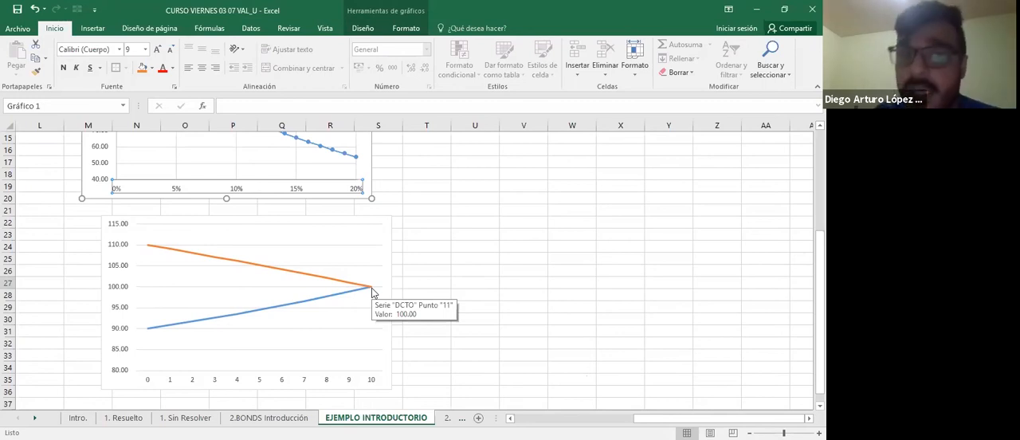
scroll(371, 293, "up", 2)
scroll(216, 223, "up", 2)
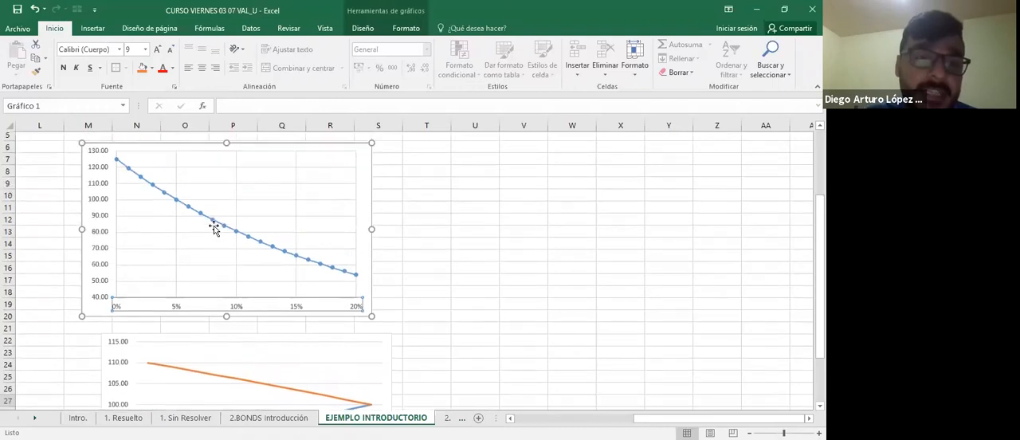
mouse_move(150, 191)
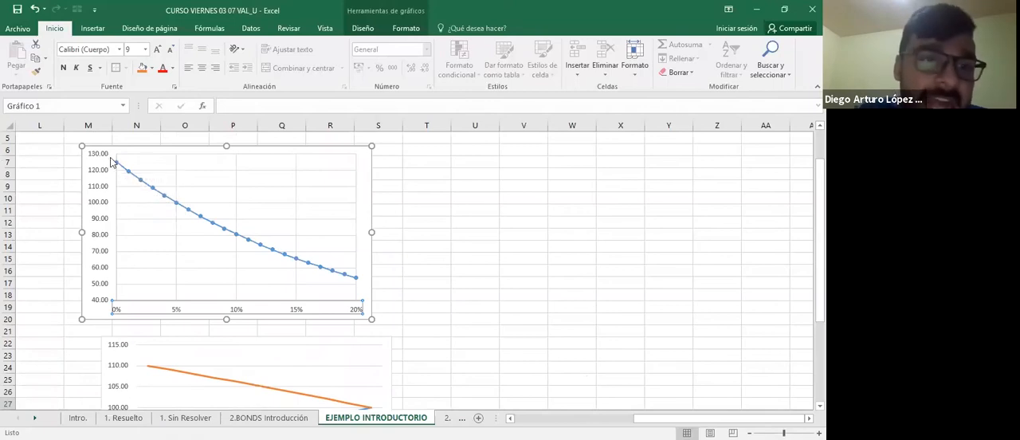
mouse_move(345, 278)
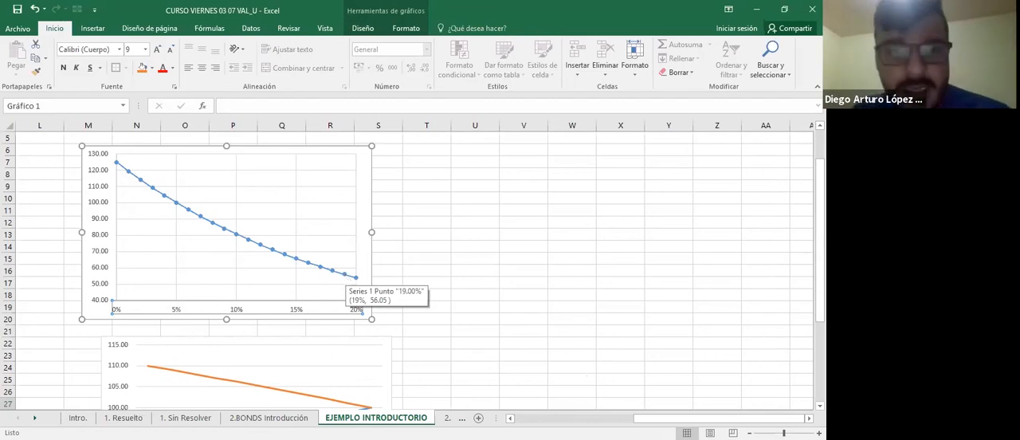
Review the bond price formula, the yield definitions and the Macaulay duration section on the 2.BONDS Introducción sheet.
key("ctrl+Page_Up")
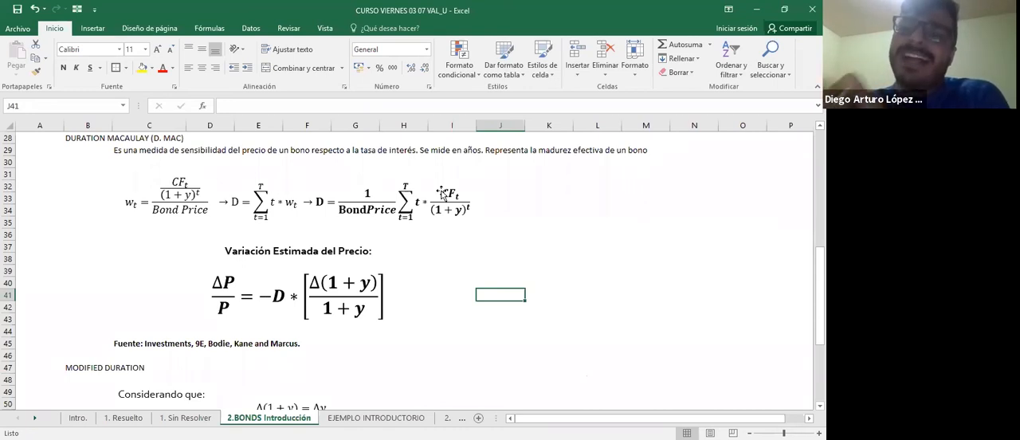
scroll(442, 193, "up", 9)
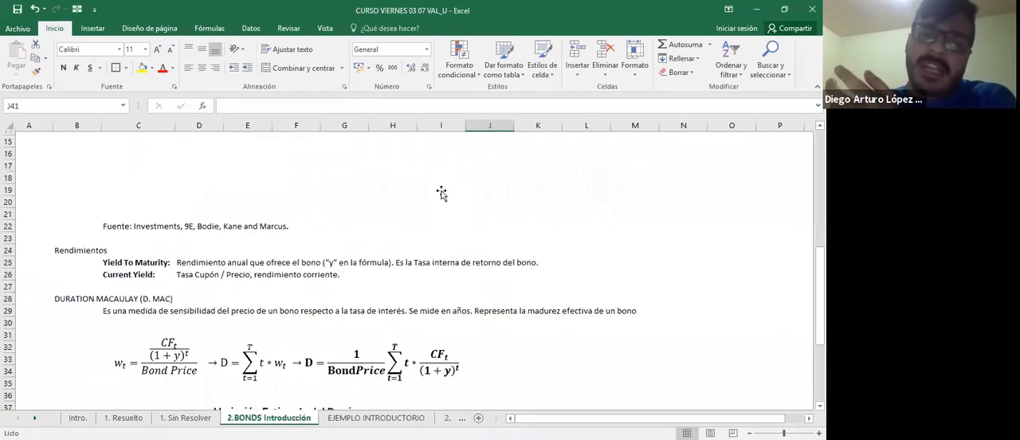
scroll(391, 368, "down", 1)
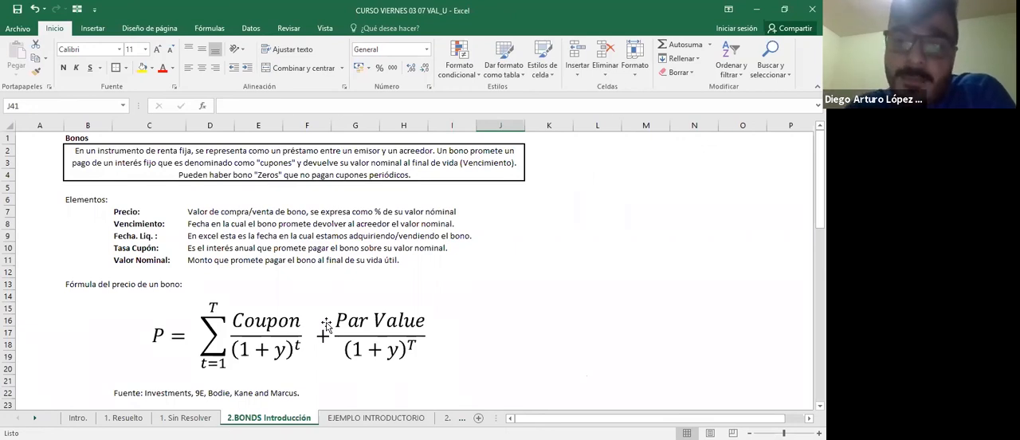
scroll(326, 325, "down", 9)
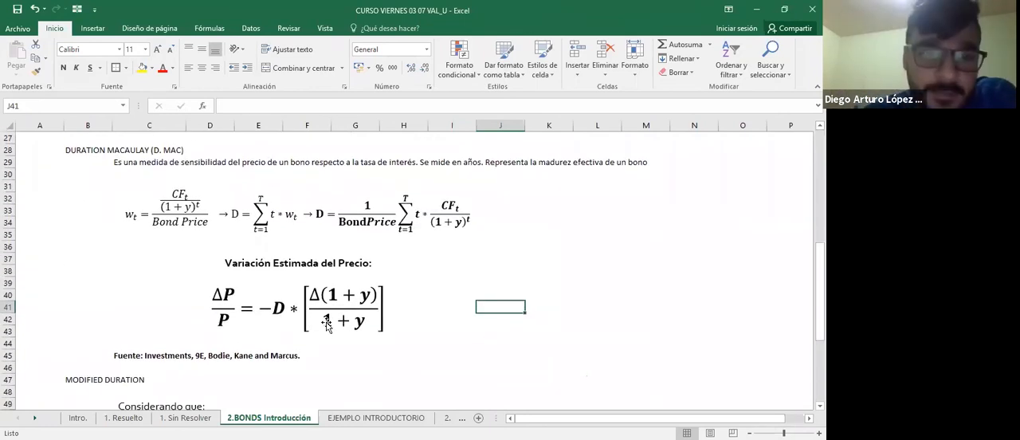
scroll(326, 325, "down", 1)
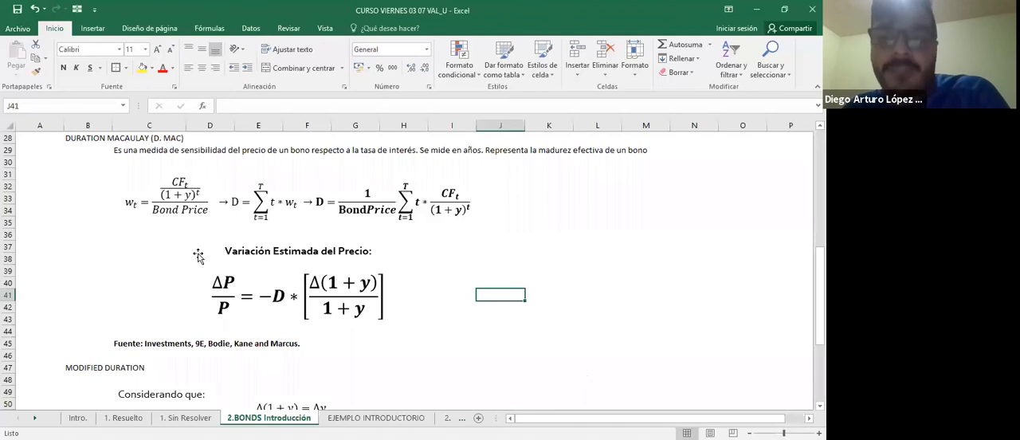
left_click(501, 152)
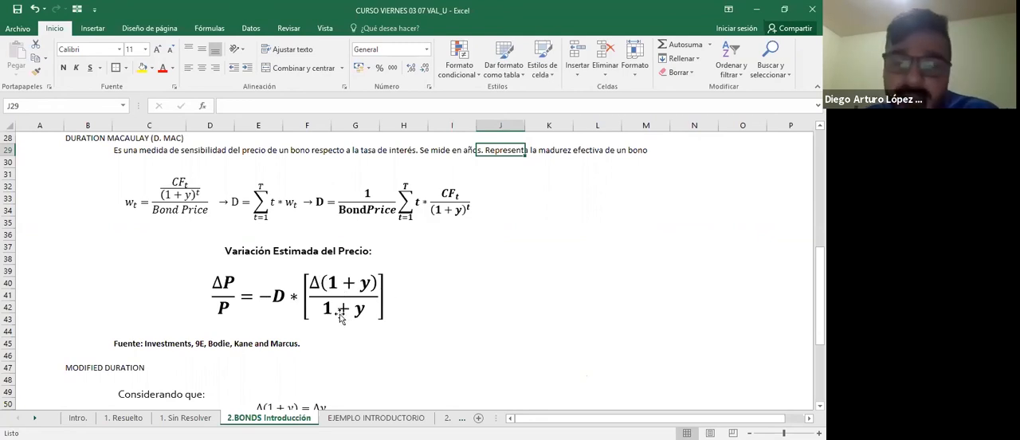
Examine the Modified Duration formulas and compare them with the Macaulay price variation formula above.
scroll(378, 313, "down", 5)
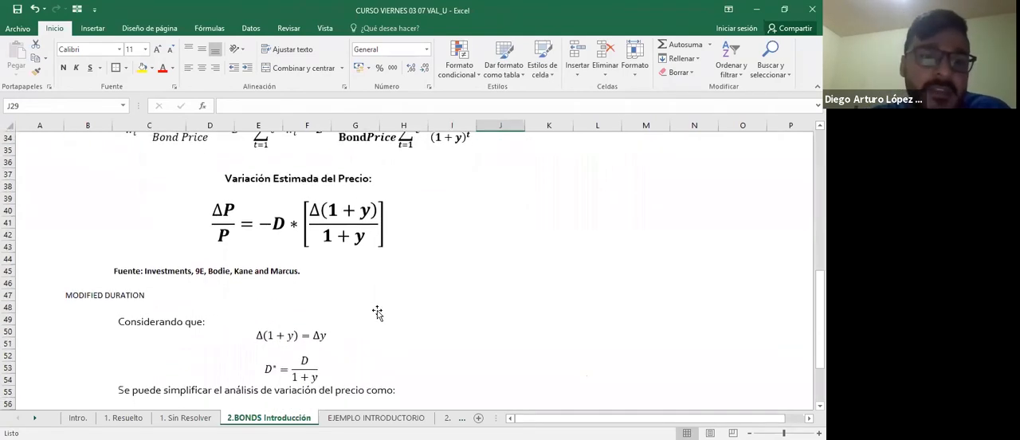
scroll(378, 313, "down", 1)
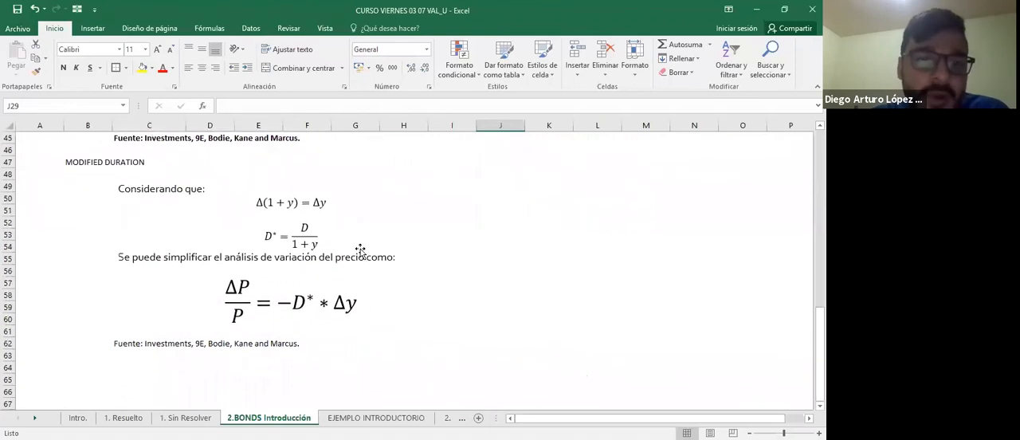
left_click(83, 160)
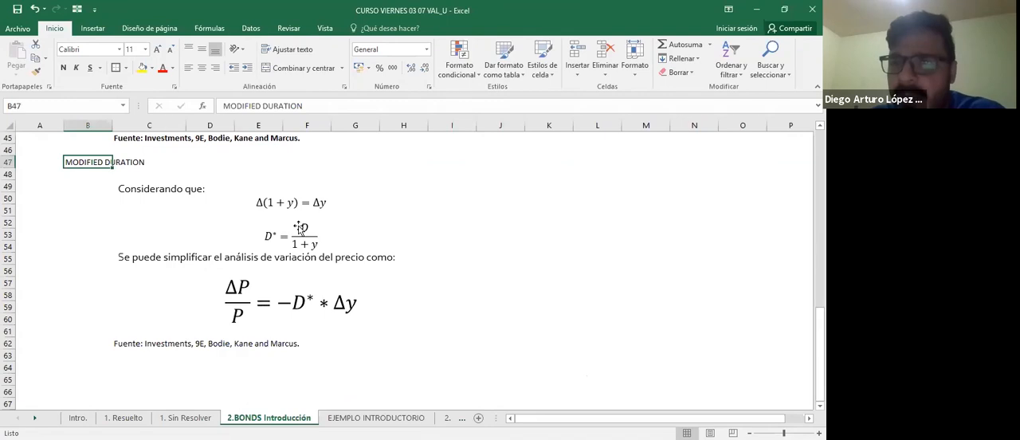
scroll(299, 228, "up", 2)
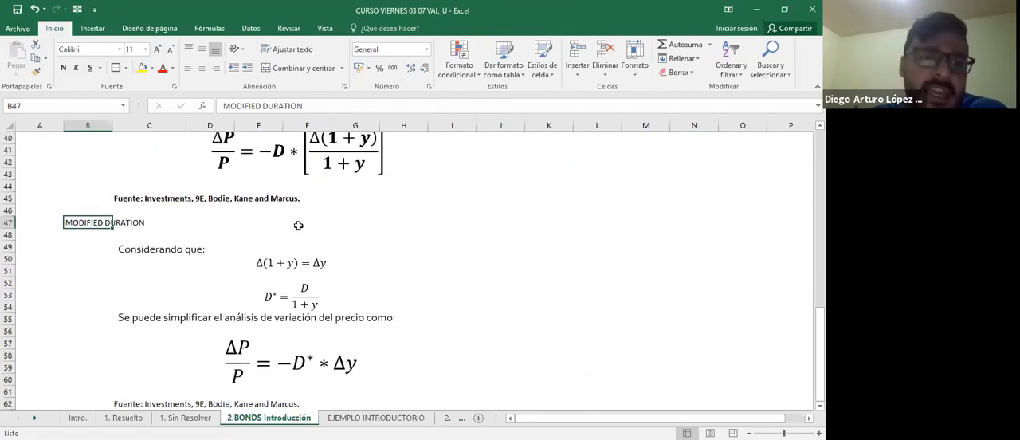
scroll(299, 229, "down", 1)
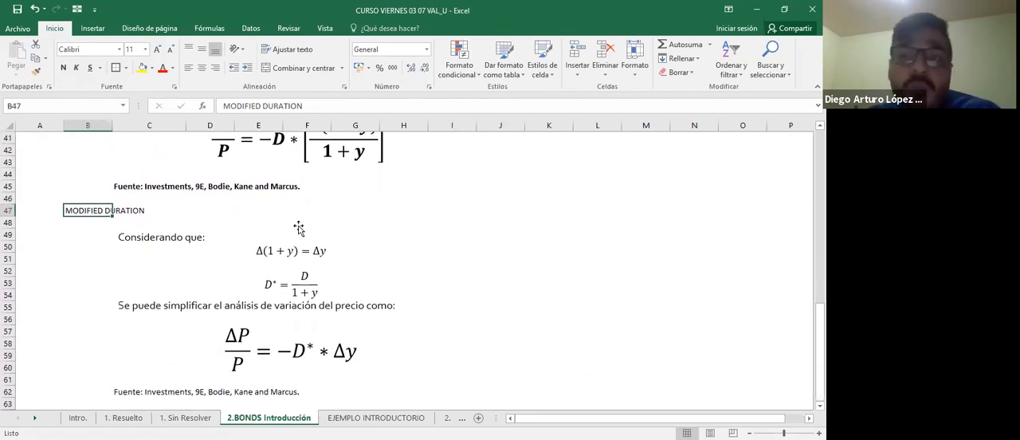
scroll(364, 257, "up", 1)
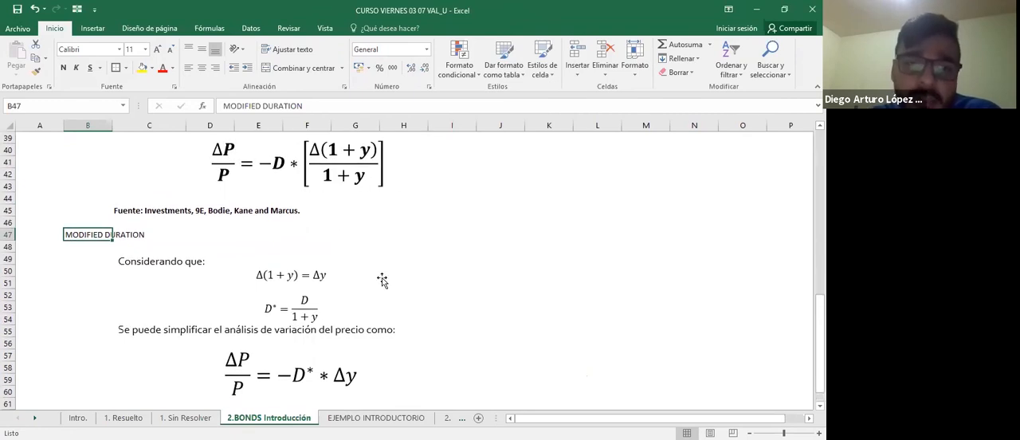
scroll(382, 279, "down", 2)
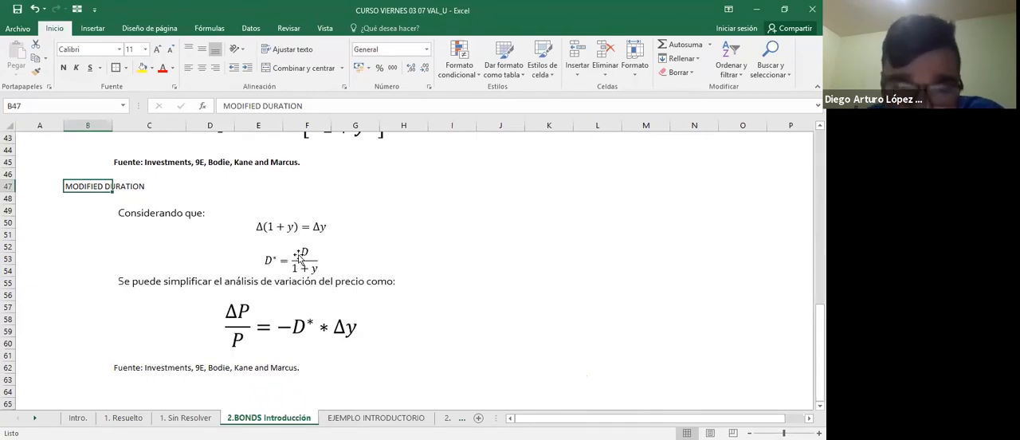
scroll(304, 258, "up", 7)
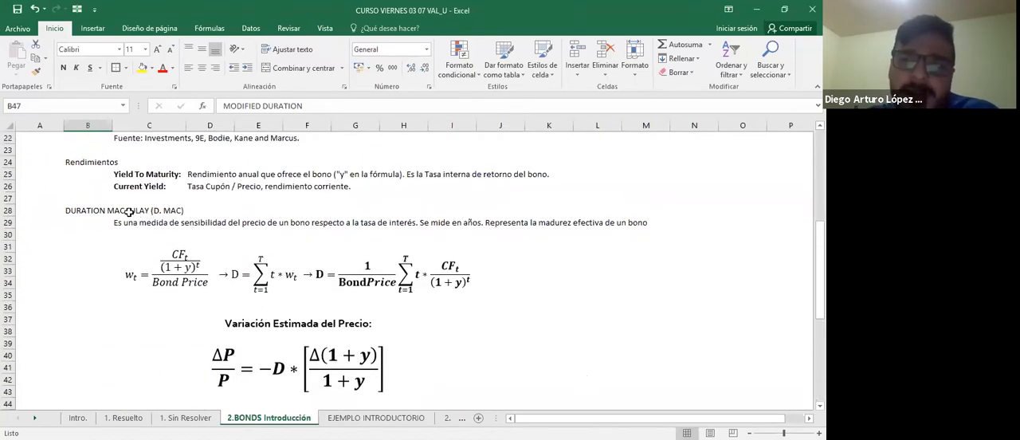
scroll(130, 212, "down", 7)
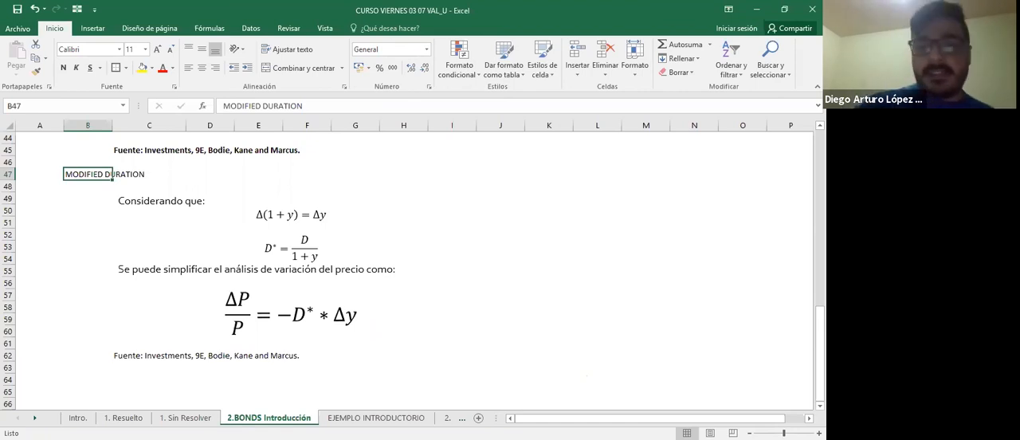
Open the 2. Bono, Ejemplo NO Resuelto sheet and check the first bond's settlement and maturity dates.
key("ctrl+Page_Down")
key("ctrl+Page_Down")
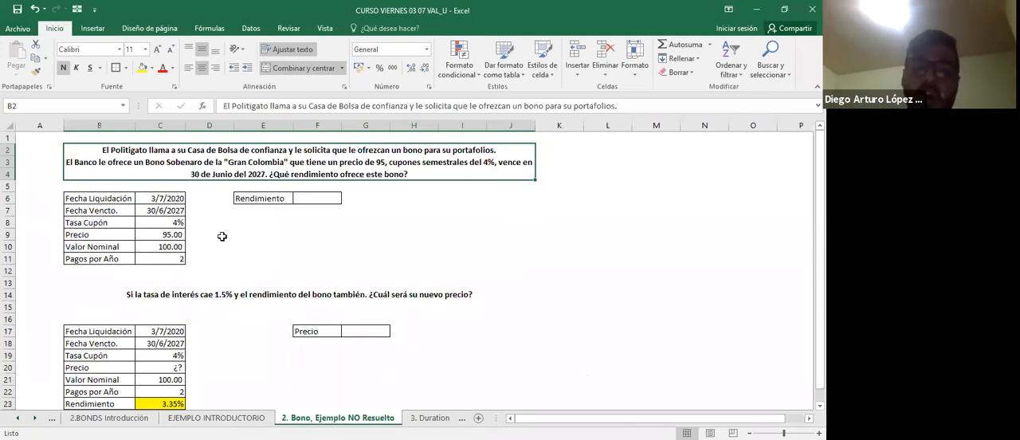
left_click(161, 202)
left_click(207, 220)
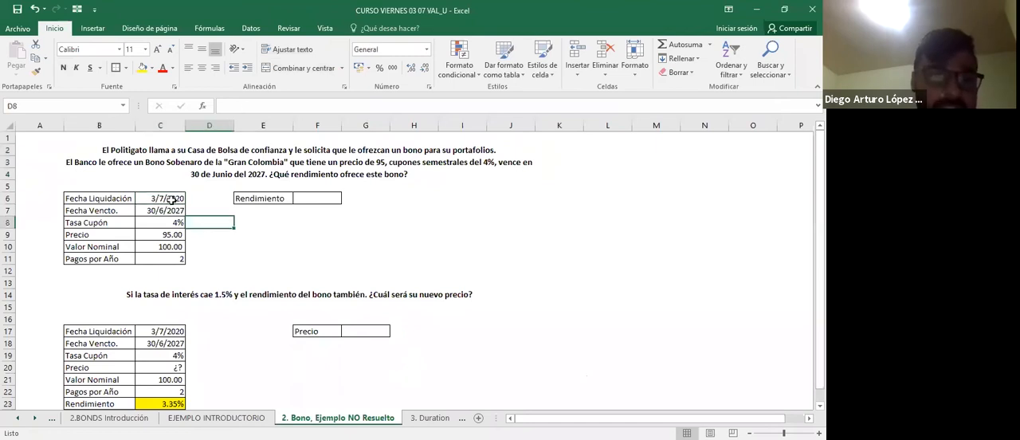
left_click(172, 200)
left_click(180, 214)
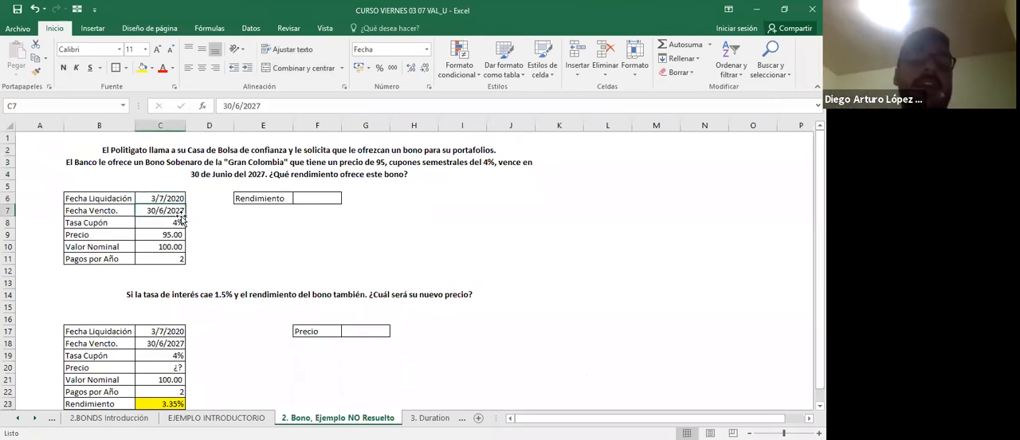
Start a RENDTO formula in F6 with the settlement date C6 and the maturity date C7 as its first arguments.
left_click(309, 205)
type("=")
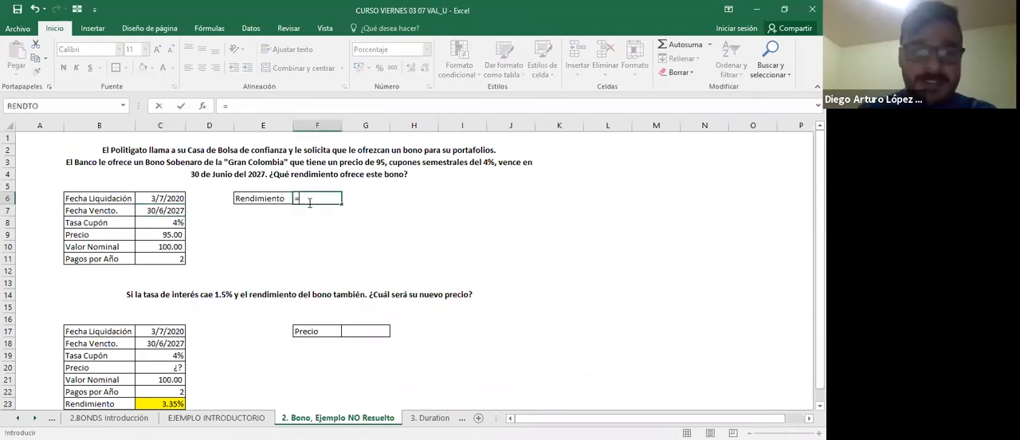
type("RENDTO(")
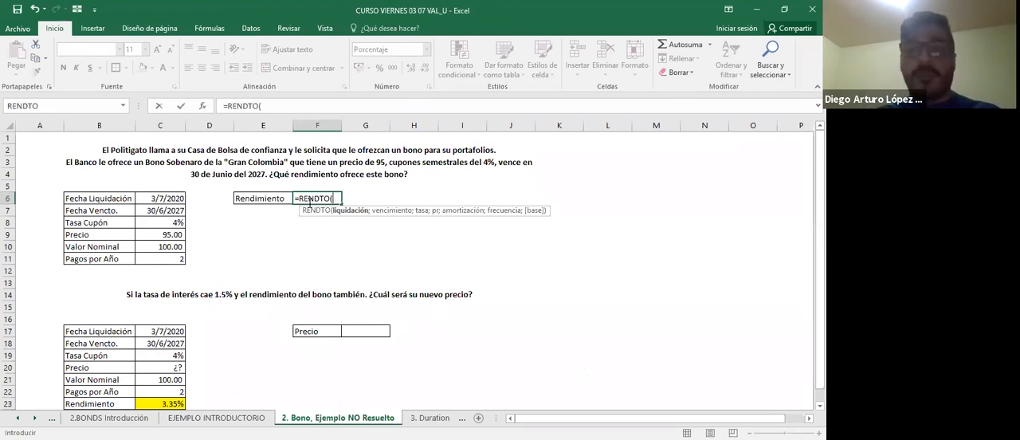
key("Left")
key("Left")
key("Left")
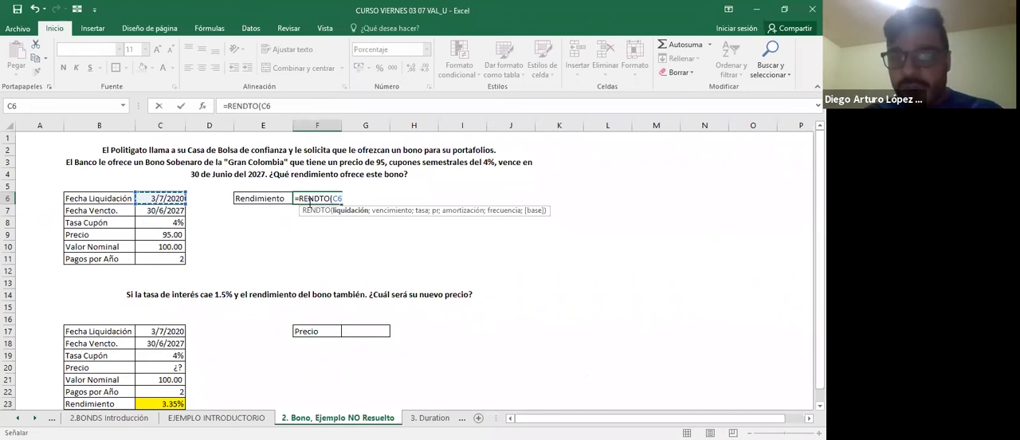
type(";")
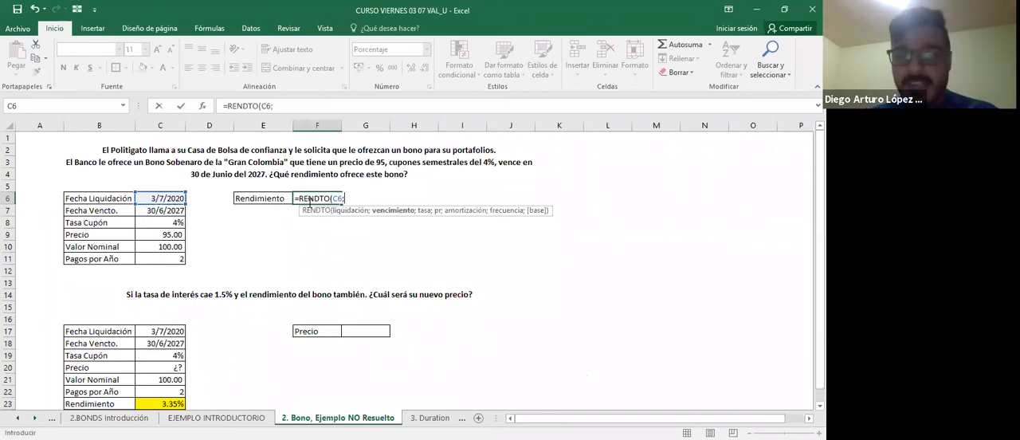
key("Left")
key("Left")
key("Left")
key("Down")
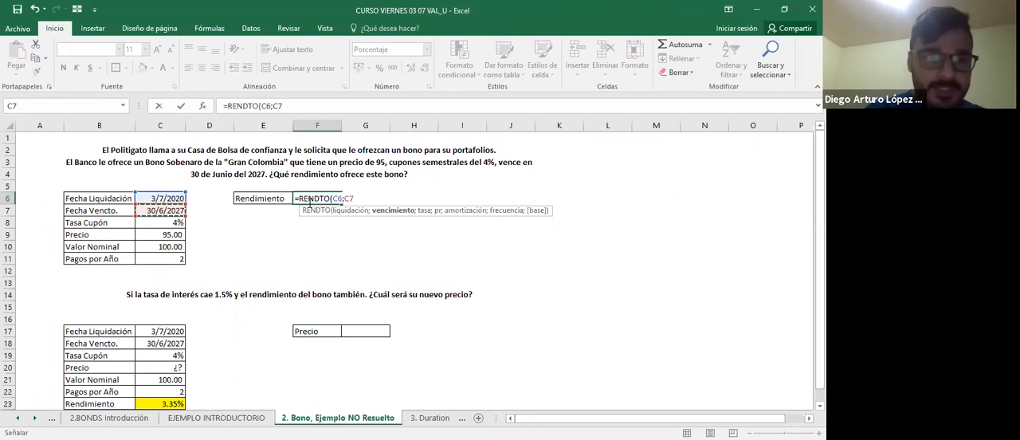
Add the coupon rate C8 and the price C9 as the following arguments of the RENDTO formula.
type(";")
key("Left")
key("Left")
key("Left")
key("Down")
key("Down")
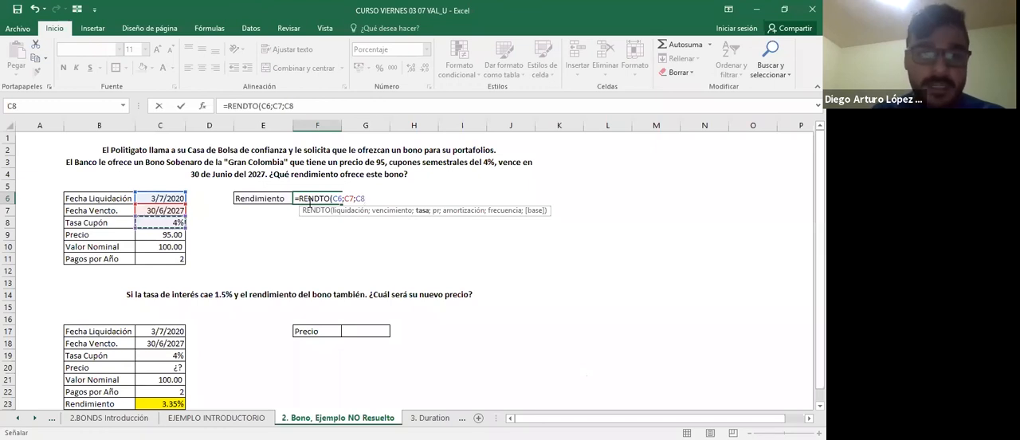
type(";")
key("Left")
key("Left")
key("Left")
key("Down")
key("Down")
key("Down")
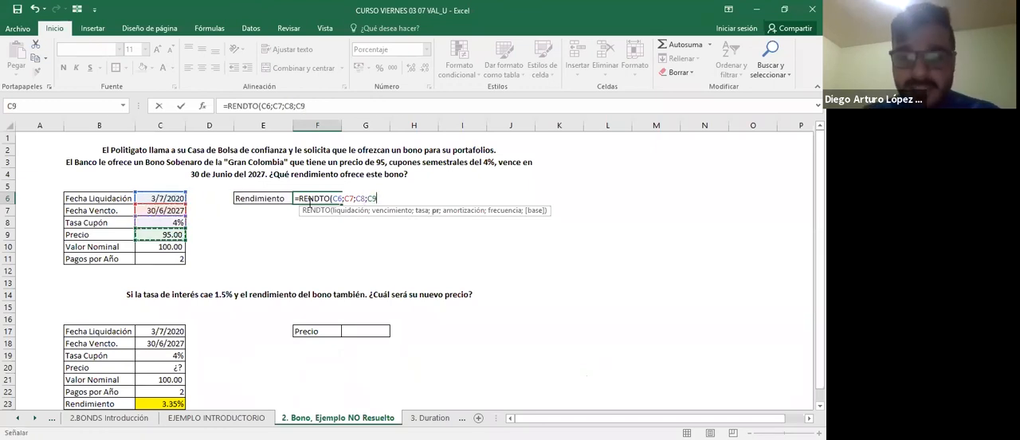
Complete the RENDTO formula with the face value C10, semiannual frequency 2 and day-count basis 0.
type(";")
key("Left")
key("Left")
key("Left")
key("Down")
key("Down")
key("Down")
key("Down")
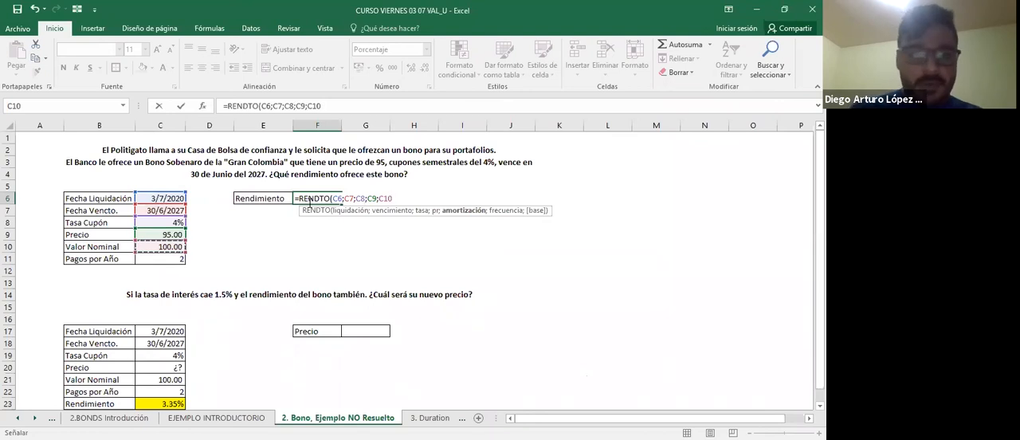
type(";")
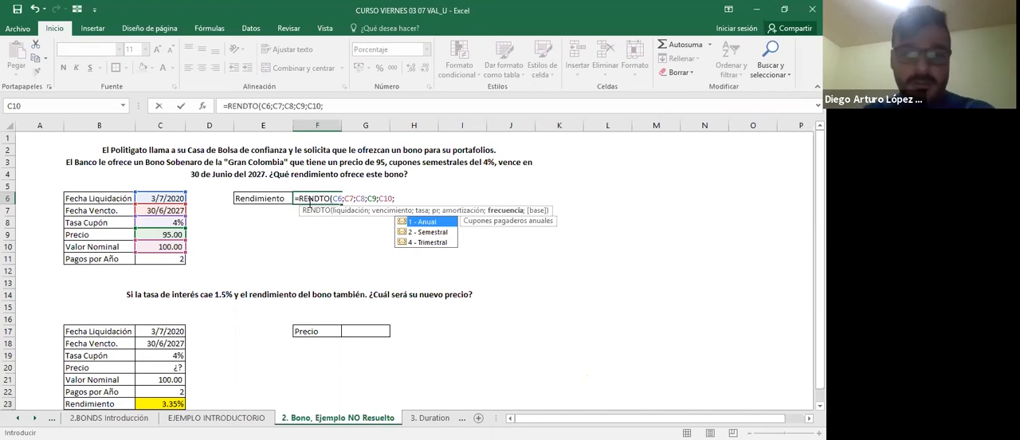
key("Down")
type("2")
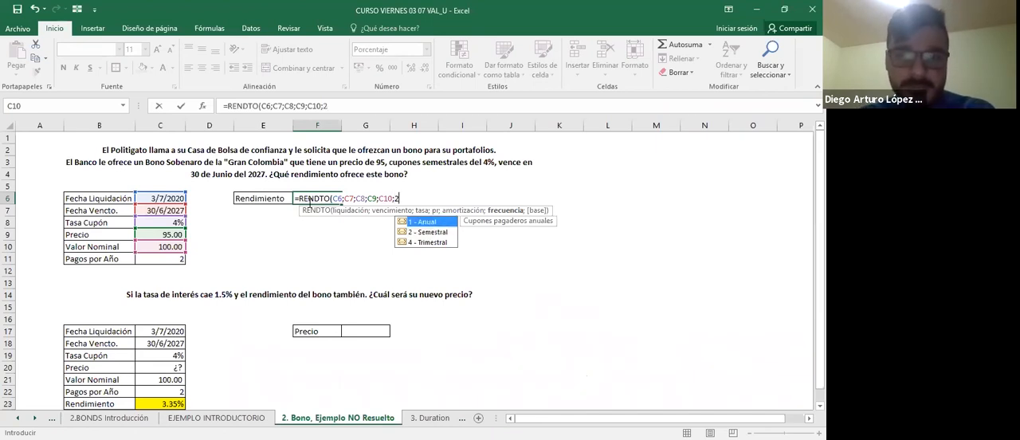
type(";")
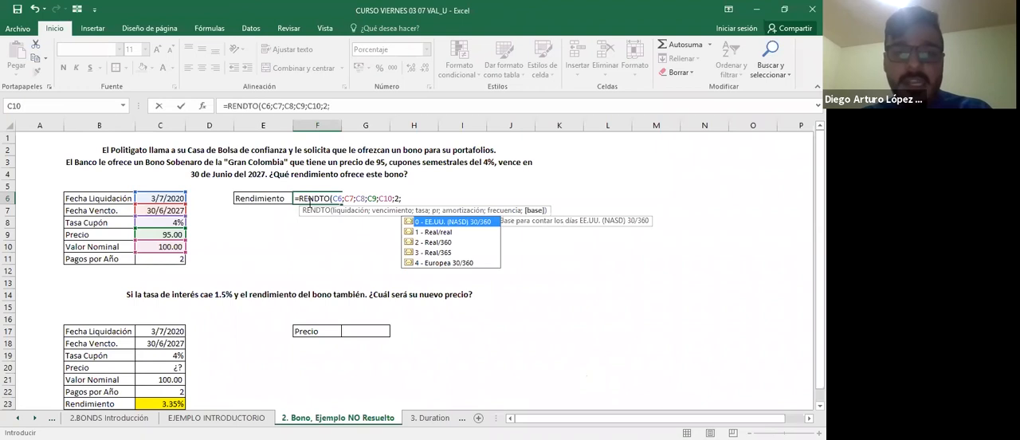
type("0")
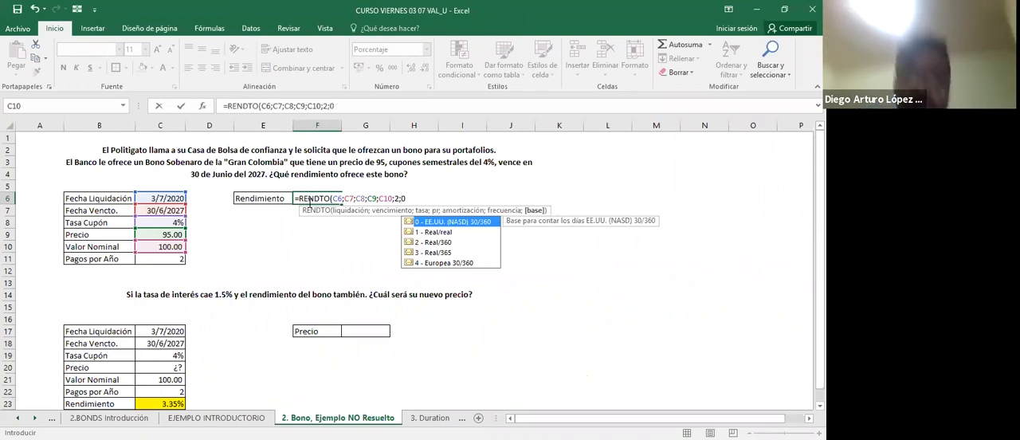
key("Return")
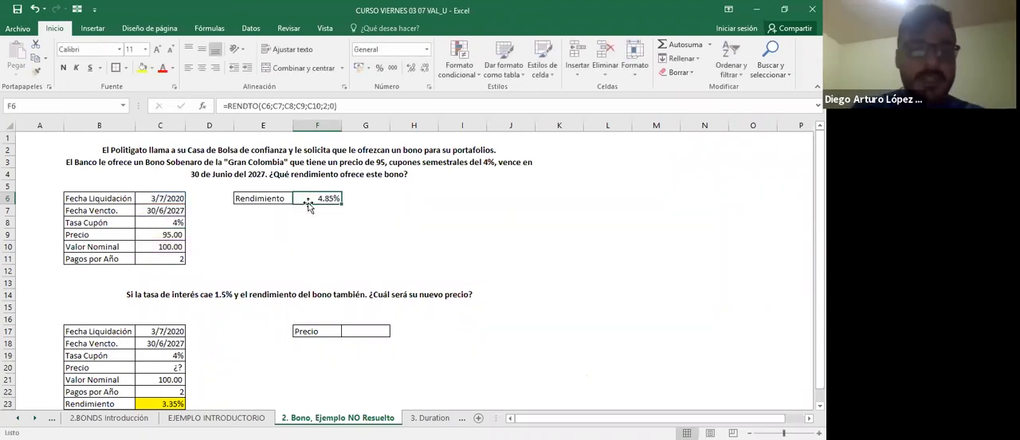
Make the calculated yield in F6 bold.
key("F2")
key("Escape")
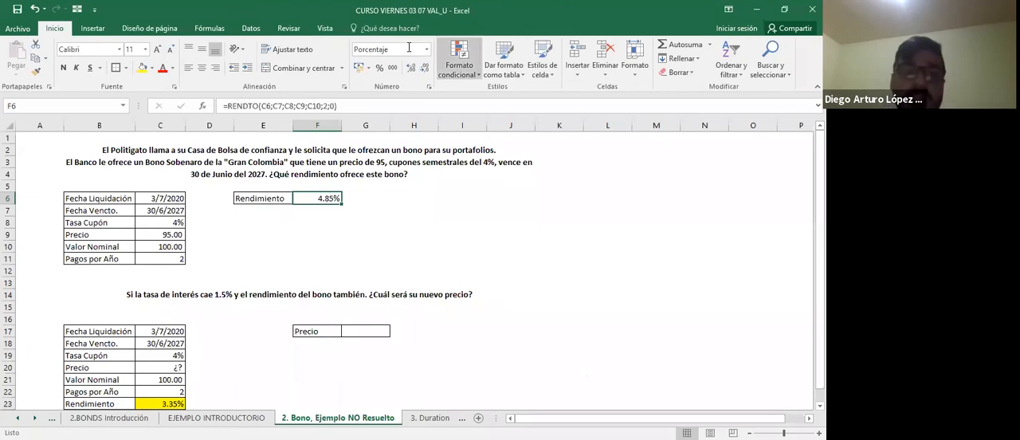
left_click(65, 69)
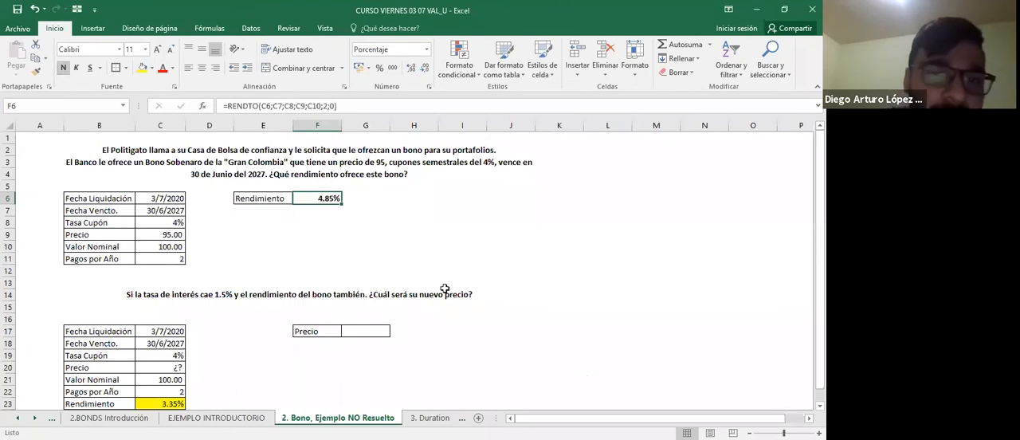
left_click(443, 289)
left_click(382, 231)
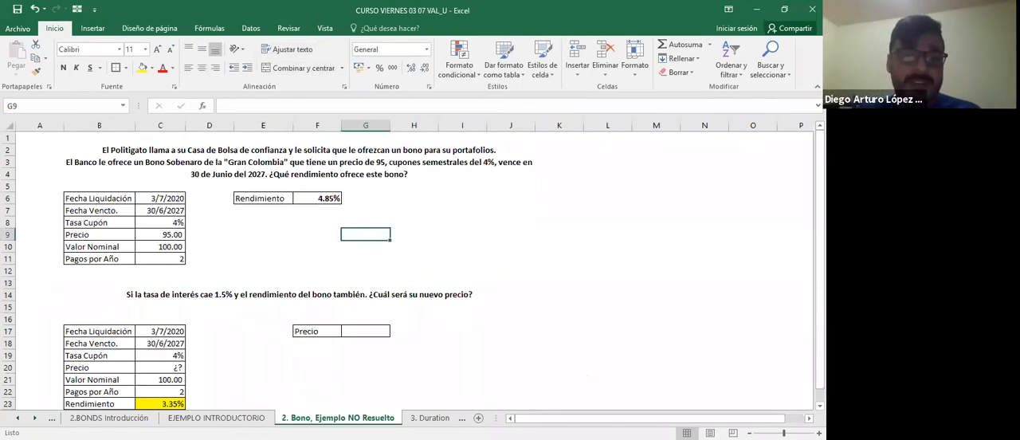
Compare the cash-flow IRR calculation on the EJEMPLO INTRODUCTORIO sheet with the RENDTO formula in F6 of the unsolved example.
left_click(216, 417)
scroll(224, 290, "left", 4)
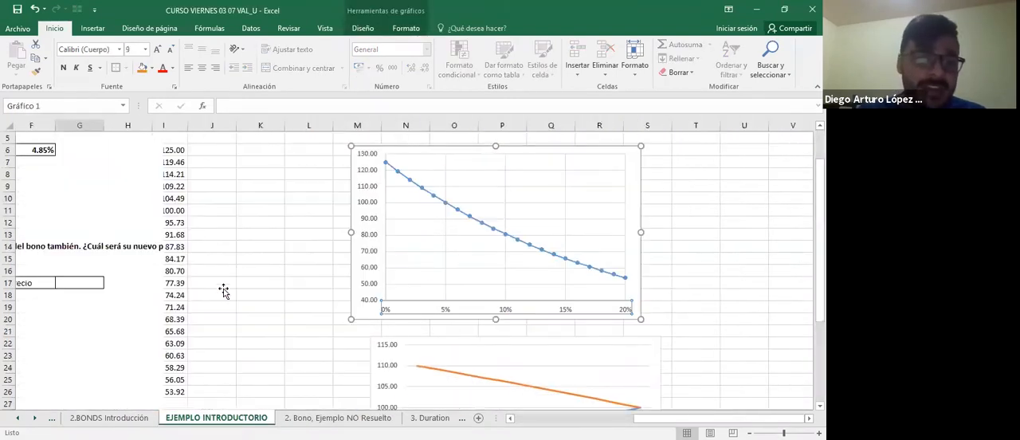
scroll(180, 213, "left", 2)
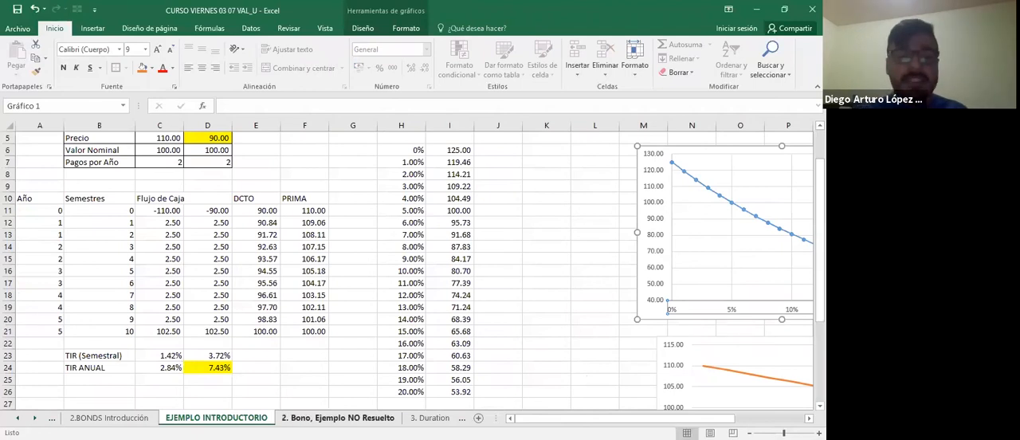
left_click(338, 418)
left_click(335, 198)
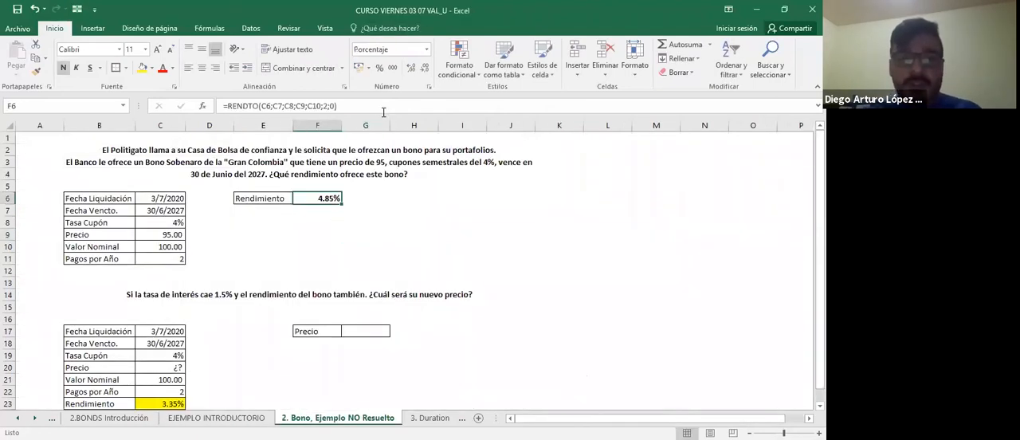
left_click(383, 110)
key("Escape")
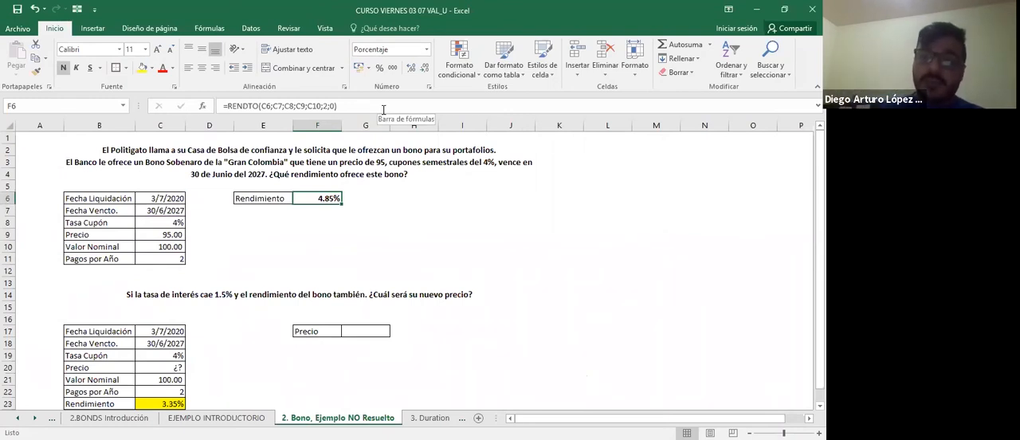
Label the yield below its row with "Yield to Maturity" in E7 and "YTM" in G7.
key("Down")
key("Left")
type("Yie")
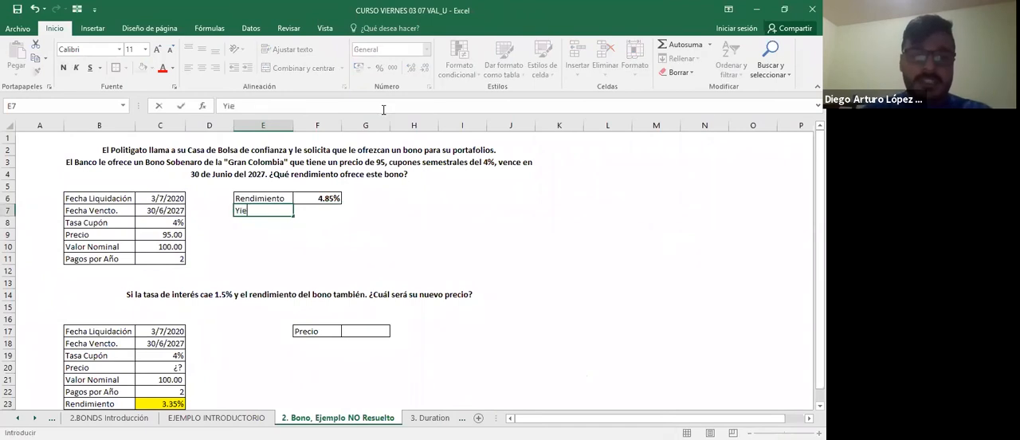
type("ld to Matu")
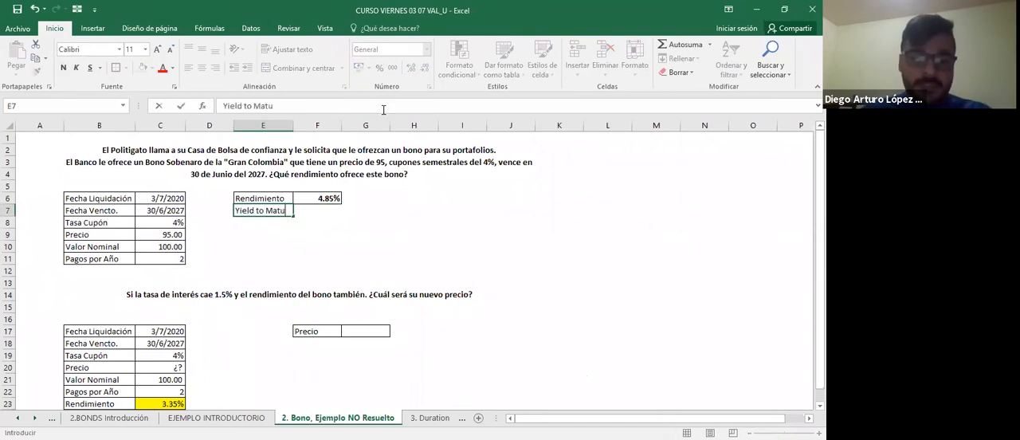
type("rity")
key("Return")
key("Up")
key("Right")
key("Right")
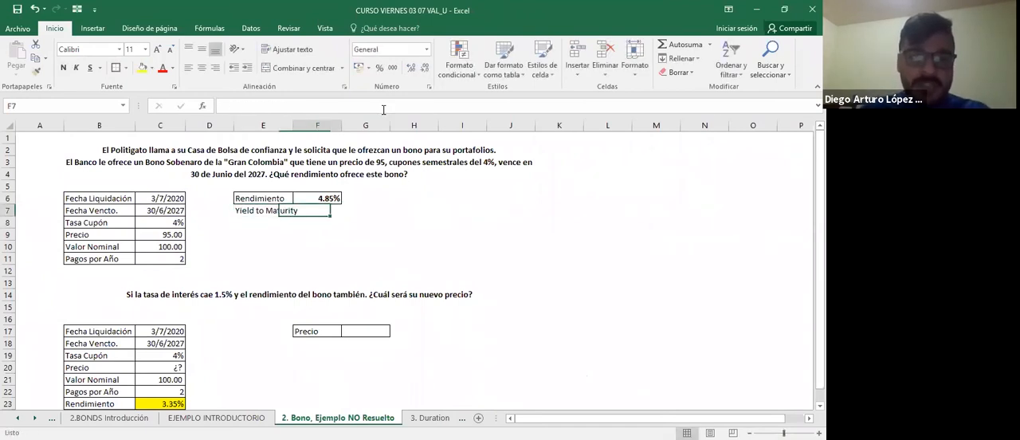
type("YTM")
key("Return")
Review the second exercise's question about the bond's new price after a 1.5% drop in the interest rate.
key("Left")
key("Left")
key("Up")
key("ctrl+Right")
key("ctrl+Right")
key("Left")
key("Left")
key("ctrl+Left")
key("Down")
key("Down")
key("Down")
key("Down")
key("Down")
key("Down")
key("Down")
key("Down")
key("Down")
key("Down")
key("Down")
key("Down")
key("Down")
key("Down")
key("Right")
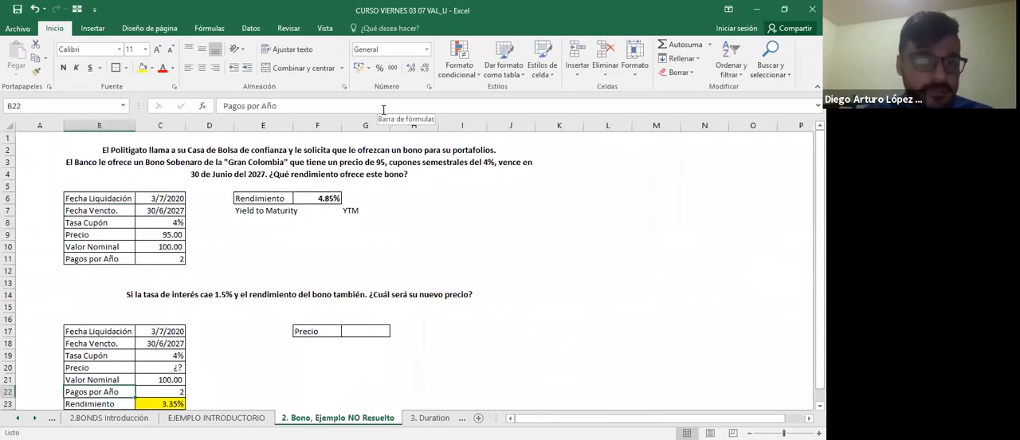
key("Up")
key("Up")
key("Up")
key("Up")
key("Up")
key("Up")
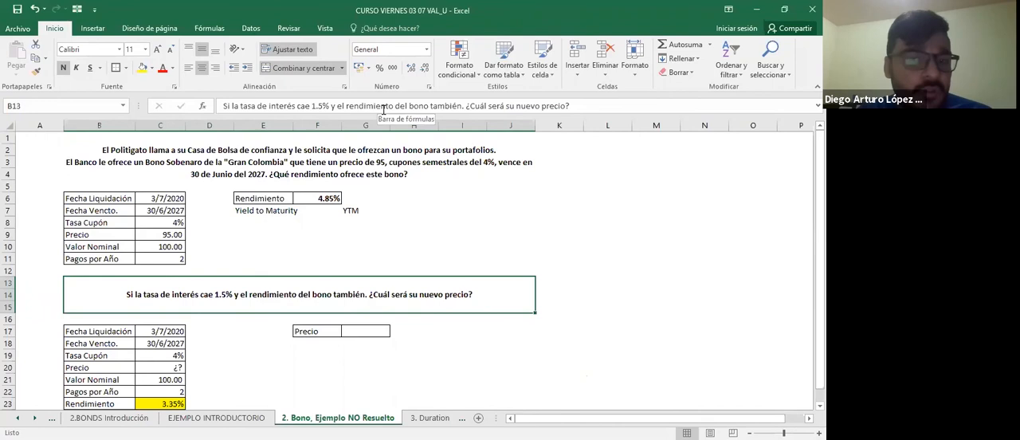
Check the second bond's data from its settlement date to the unknown price, and the empty Precio result cell.
key("Down")
key("Down")
key("Left")
key("Left")
key("Left")
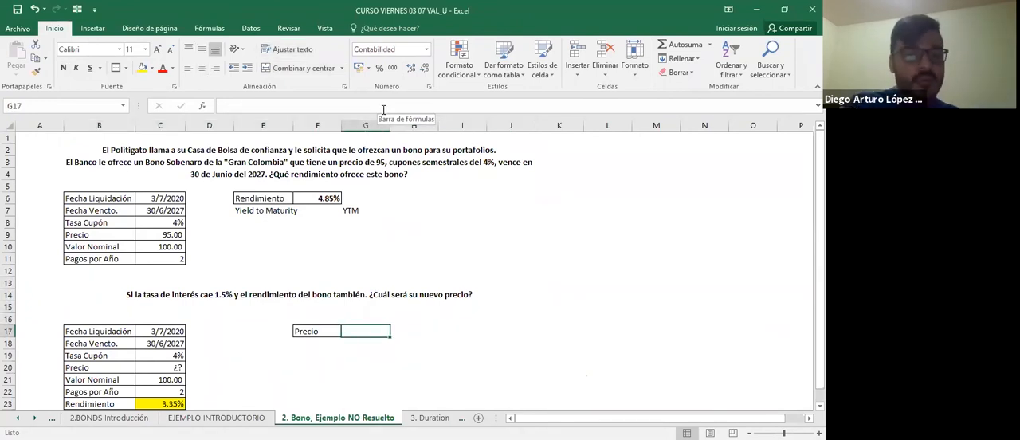
key("Left")
key("Left")
key("Left")
key("Left")
key("Down")
key("Down")
Replace the second bond's Rendimiento in C23 with the formula +F6-1.5%.
key("Down")
key("Down")
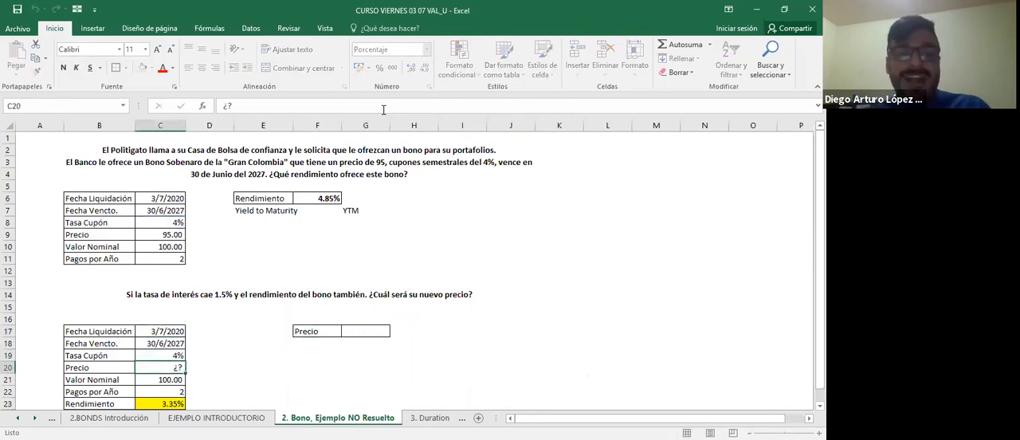
key("Down")
key("Down")
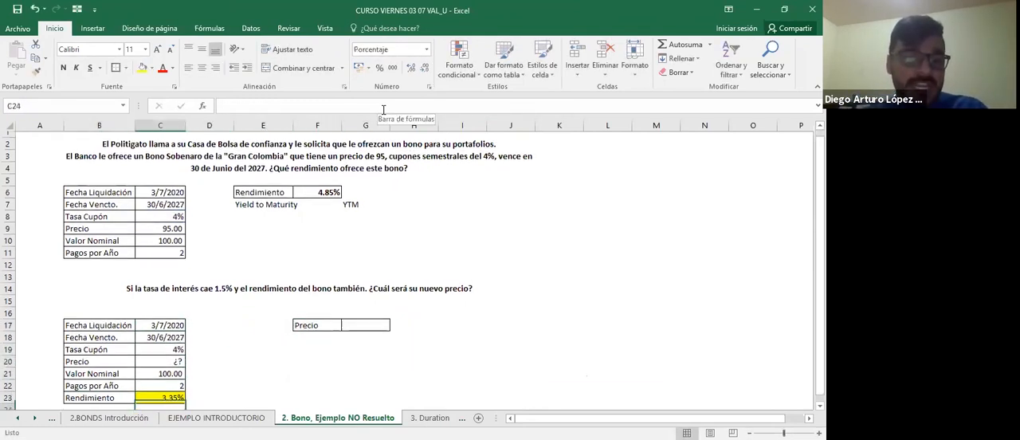
type("+")
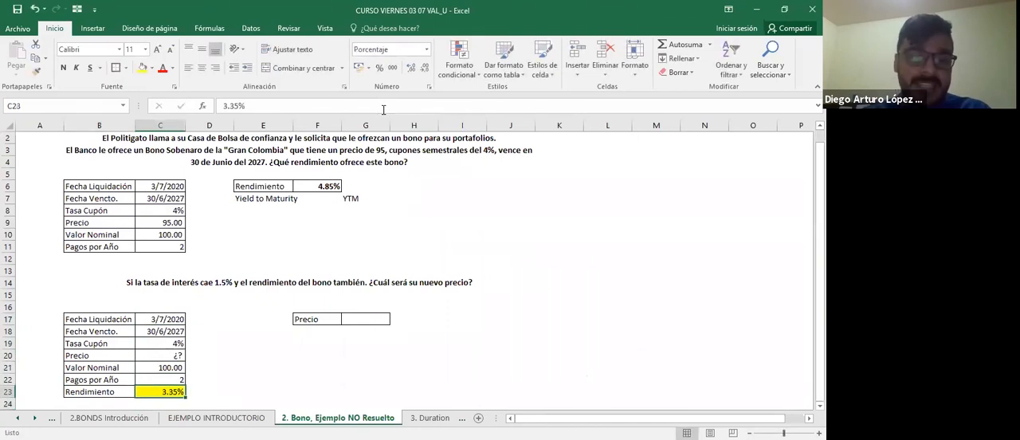
key("Up")
key("Up")
key("Up")
key("Up")
key("Up")
key("Up")
key("Up")
key("Up")
key("Up")
key("Up")
key("Up")
key("Up")
key("Up")
key("Up")
key("Up")
key("Up")
key("Right")
key("Right")
key("Right")
key("Up")
type("-1.5%")
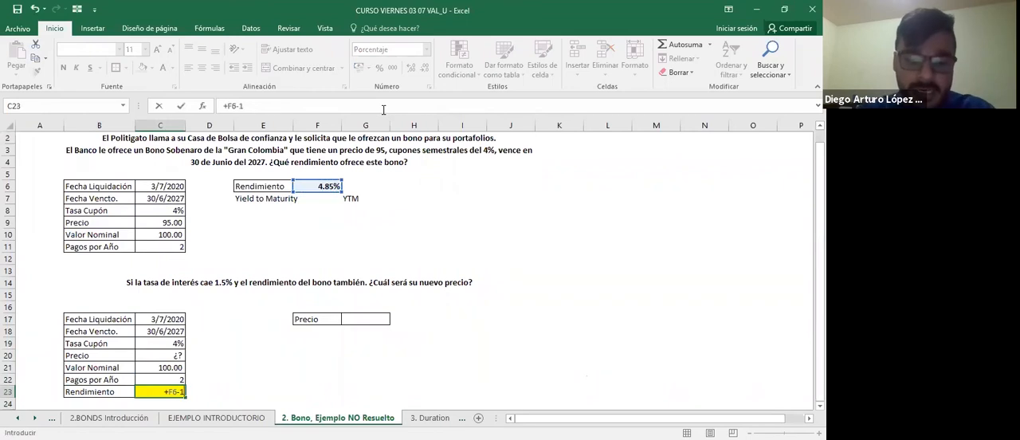
key("ctrl+Return")
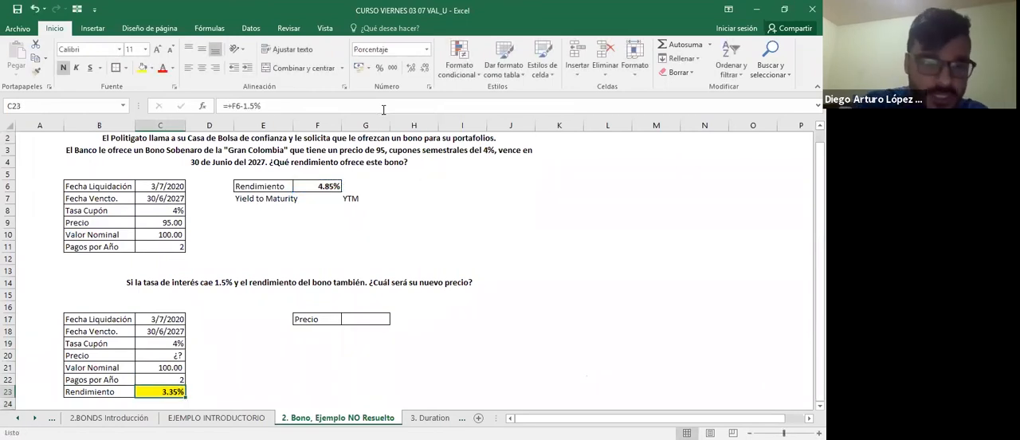
Start a PRECIO formula in G17 with C17 as the settlement date and C18 as the maturity date.
key("Up")
key("Up")
key("Up")
key("Up")
key("Up")
key("Right")
key("Right")
key("Right")
key("Right")
key("Up")
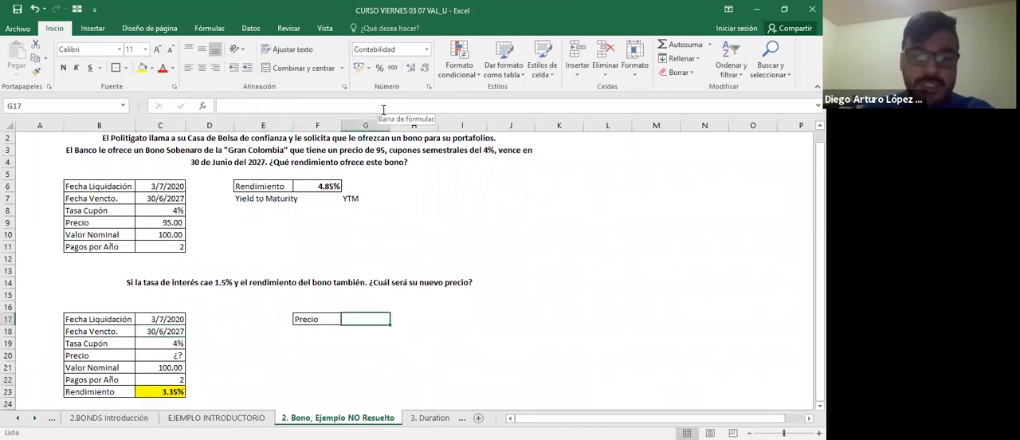
type("=pre")
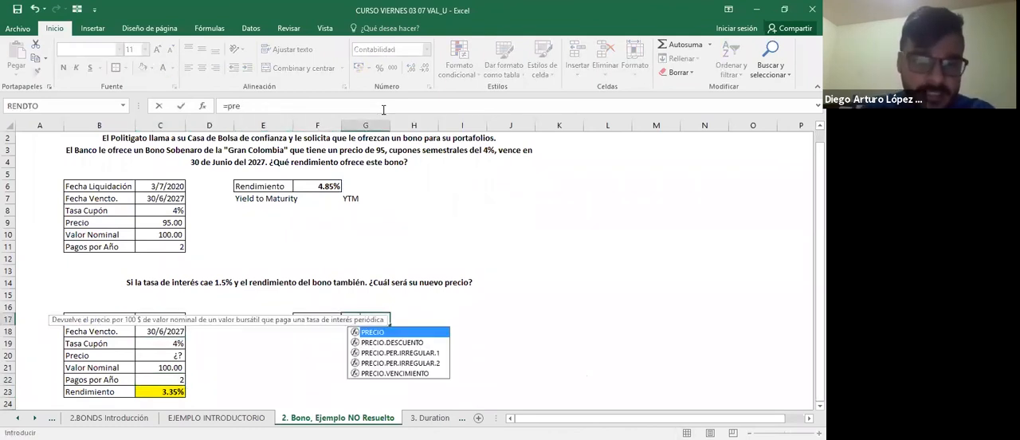
key("Tab")
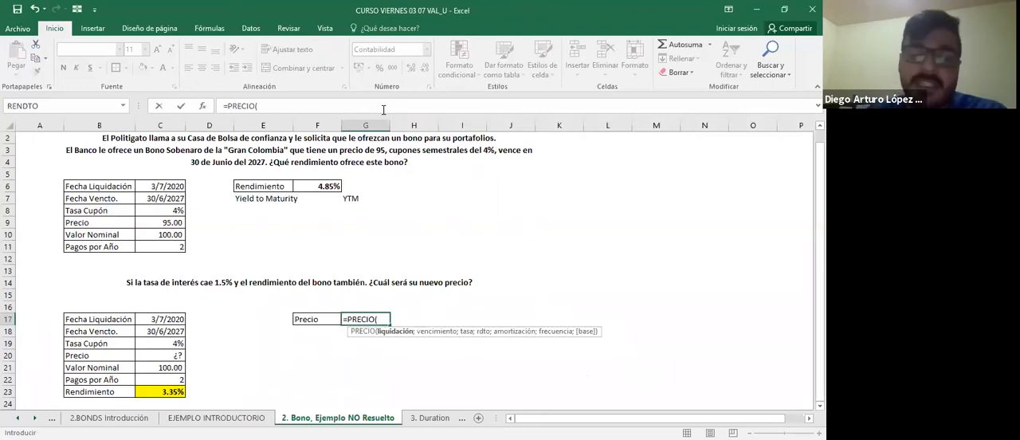
key("Left")
key("Left")
key("Left")
key("Left")
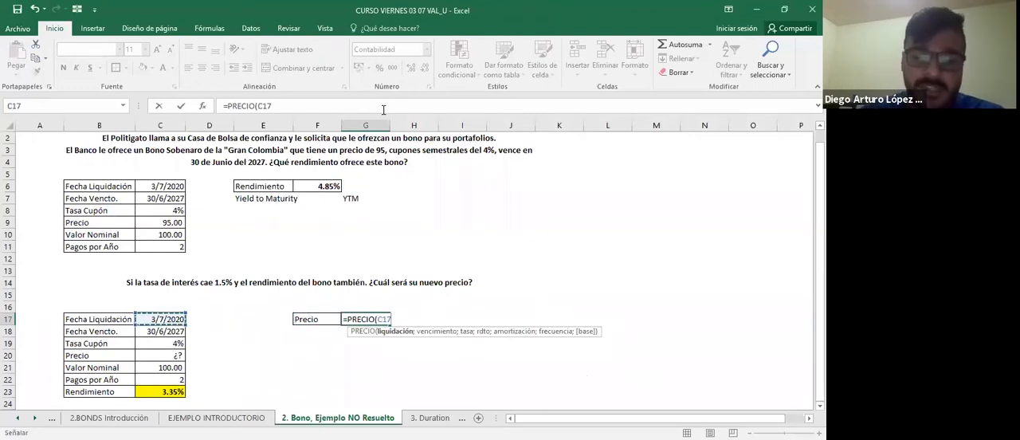
type(";")
key("Down")
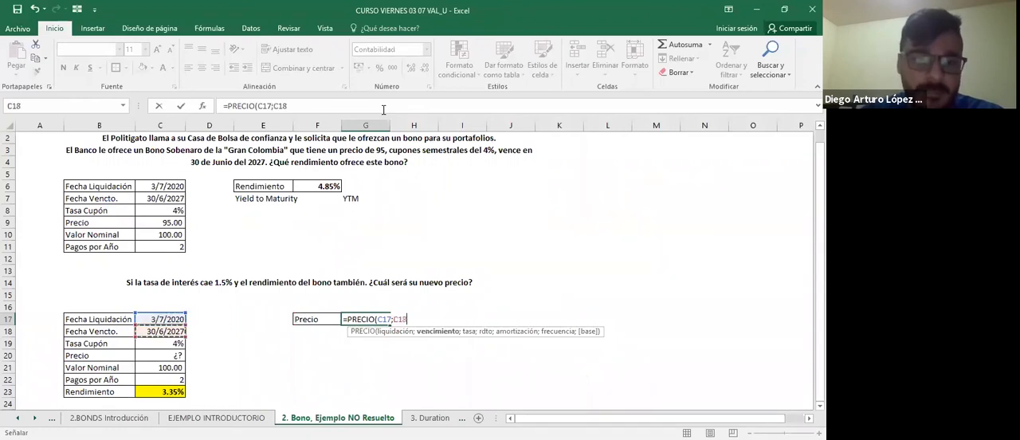
Add the coupon rate from C19 and the yield from C23 to the PRECIO formula.
type(";")
key("Down")
type(";")
key("Left")
key("Left")
key("Left")
key("Left")
key("Down")
key("Down")
key("Down")
key("Down")
key("Down")
key("Down")
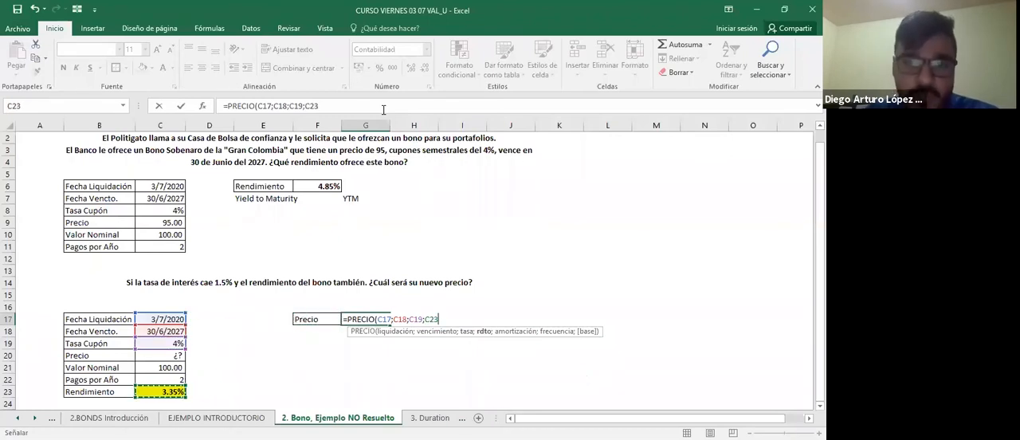
Complete the PRECIO formula with C21 as the redemption value, frequency 2 and base 0.
type(";")
key("Left")
key("Down")
key("Down")
key("Down")
key("Down")
key("Left")
key("Left")
key("Left")
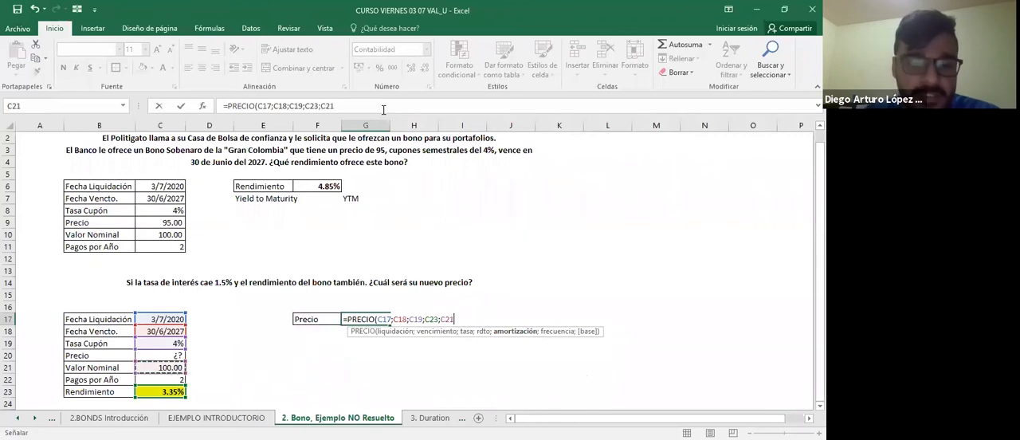
type(";2")
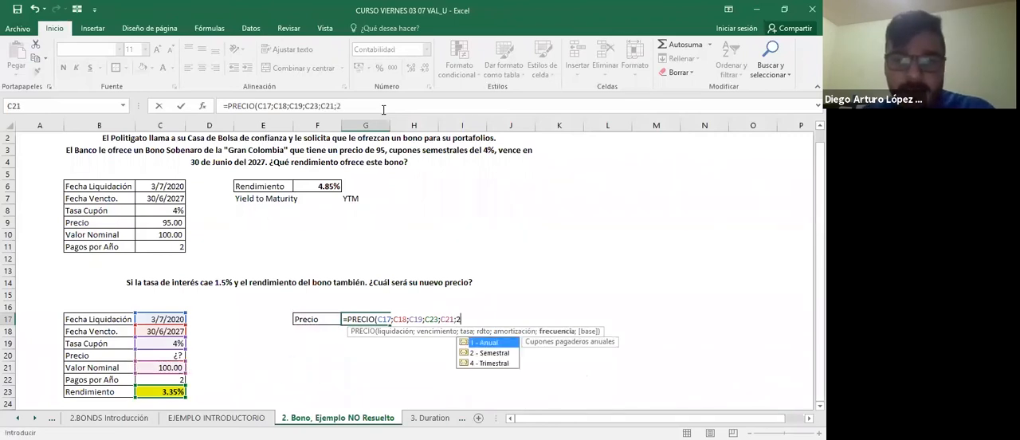
type(";0")
key("Return")
Bold the second exercise's Precio label and its result in F17:G17.
key("Up")
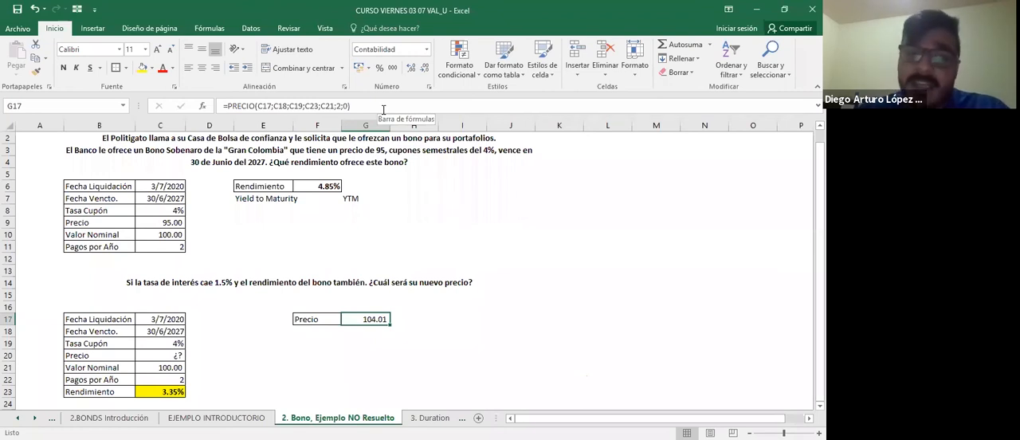
key("shift+Left")
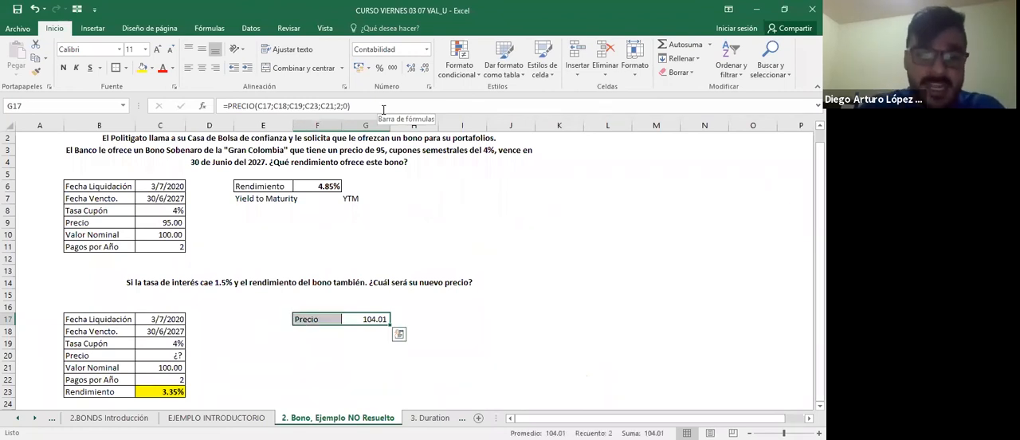
key("ctrl+n")
key("Right")
key("Right")
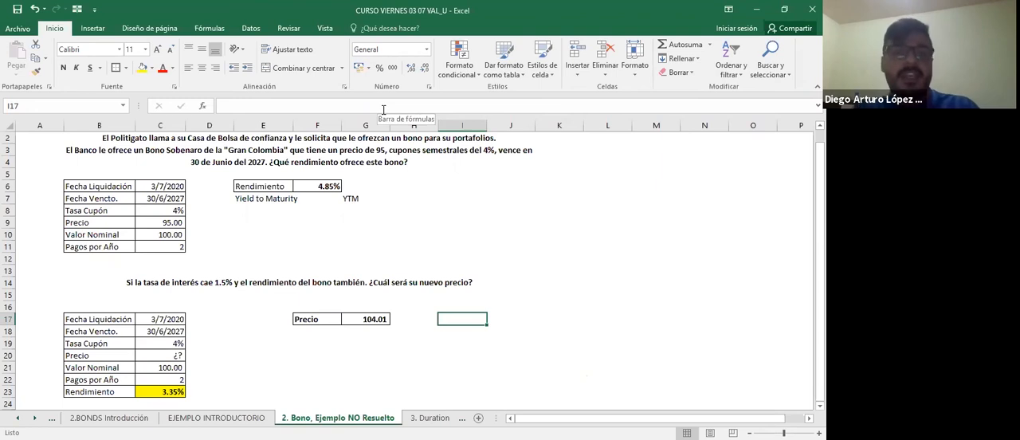
Hide the QUIZ sheet and return to the sheet 2. Bono, Ejemplo NO Resuelto.
key("ctrl+Page_Down")
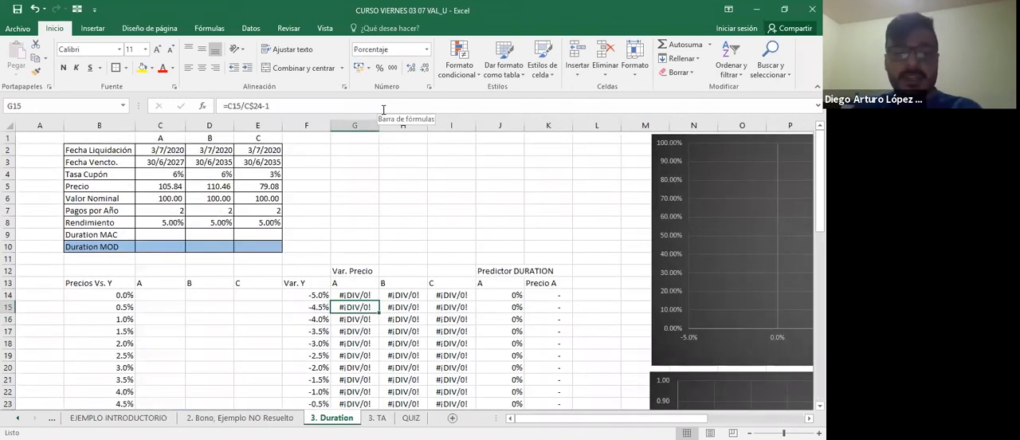
key("ctrl+Page_Up")
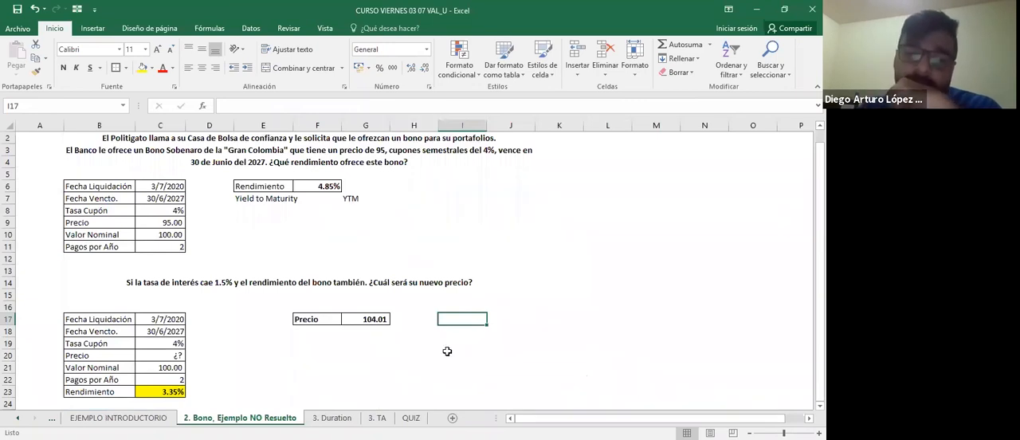
right_click(415, 415)
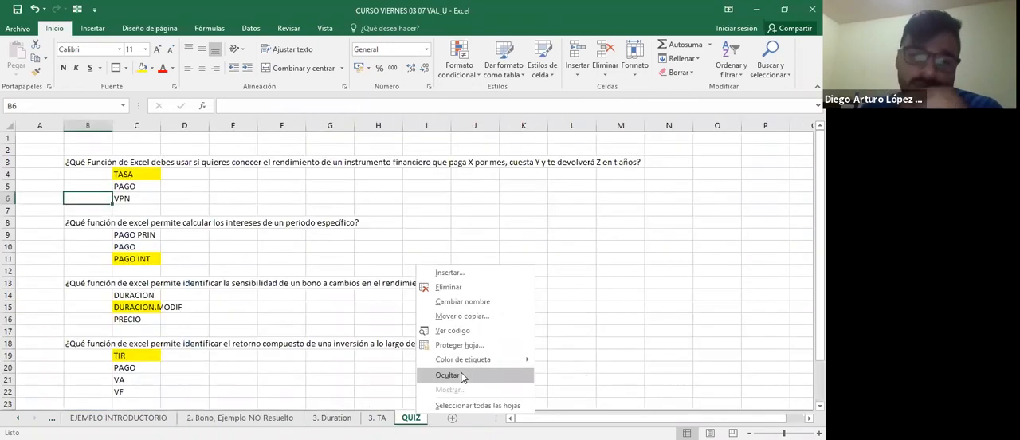
left_click(460, 373)
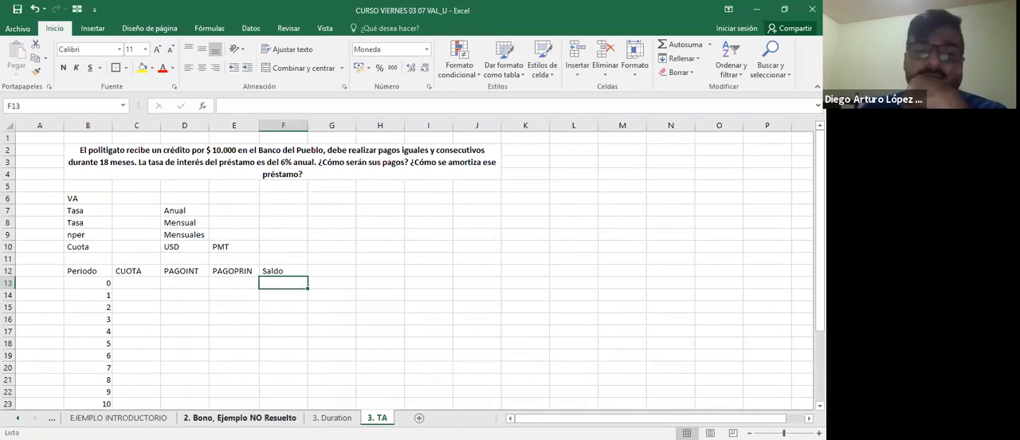
right_click(273, 419)
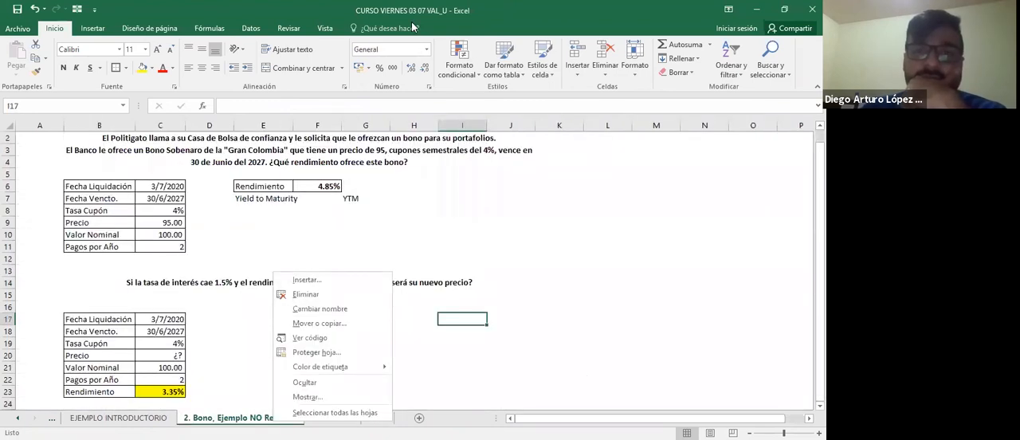
left_click(412, 27)
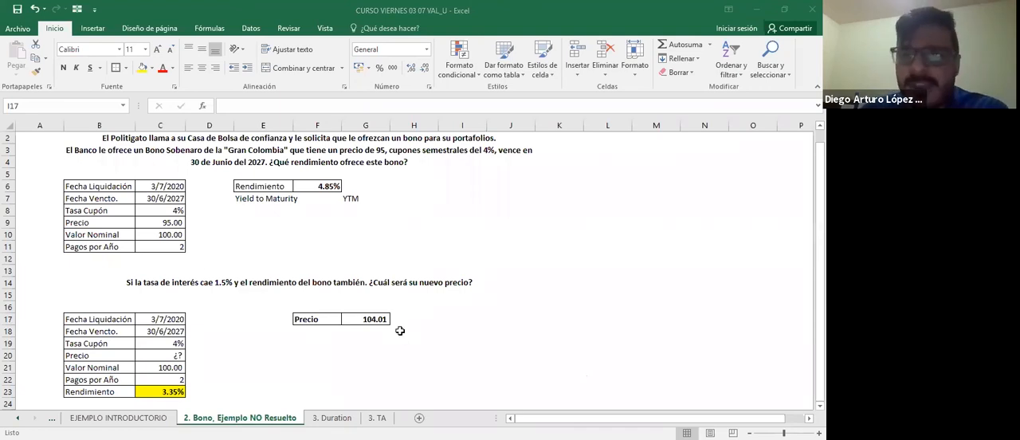
Review the Macaulay duration definition and formula on the 2.BONDS Introducción sheet, and return to Duration MAC cell C9 on 3. Duration.
key("ctrl+Page_Down")
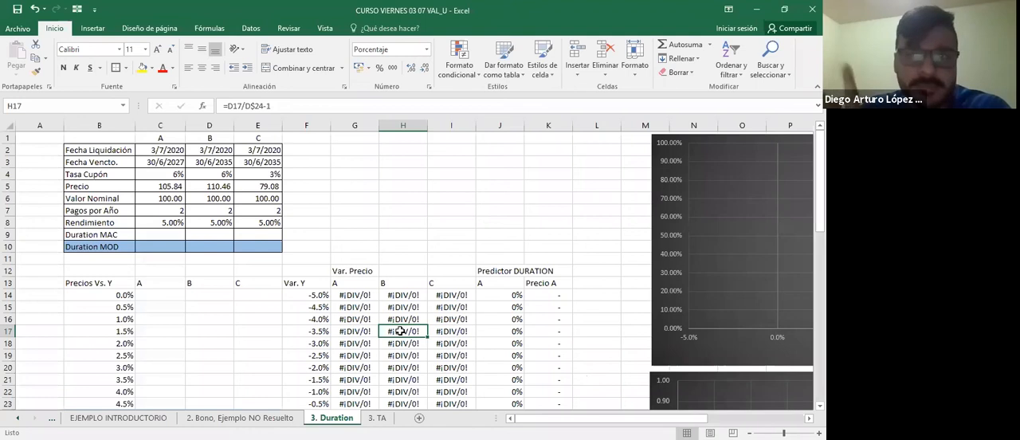
left_click(157, 232)
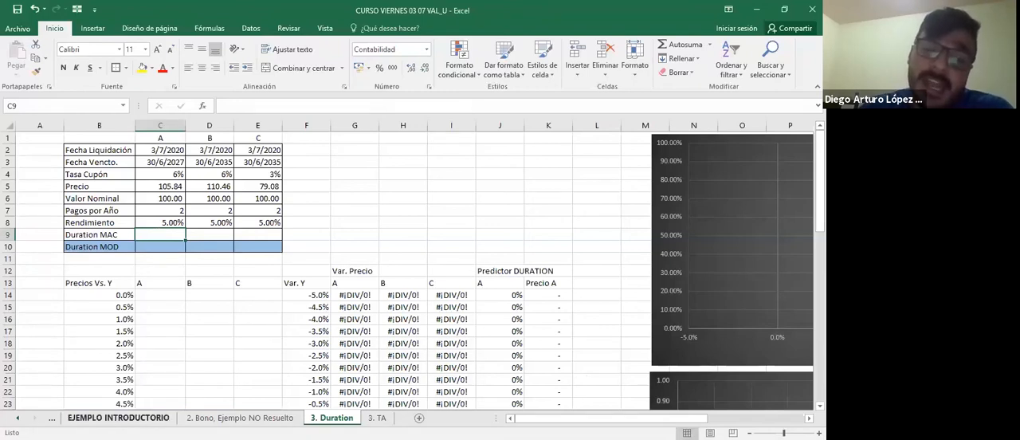
left_click(133, 418)
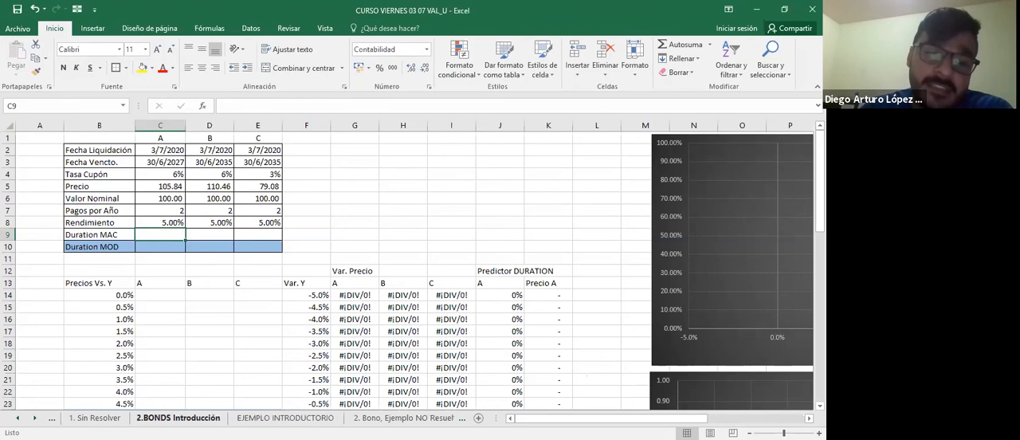
left_click(177, 418)
scroll(253, 289, "up", 4)
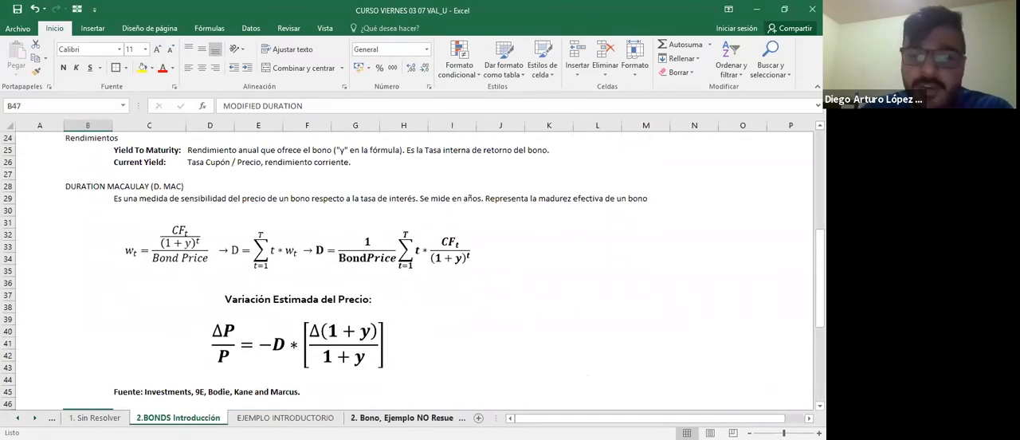
left_click(403, 417)
left_click(430, 417)
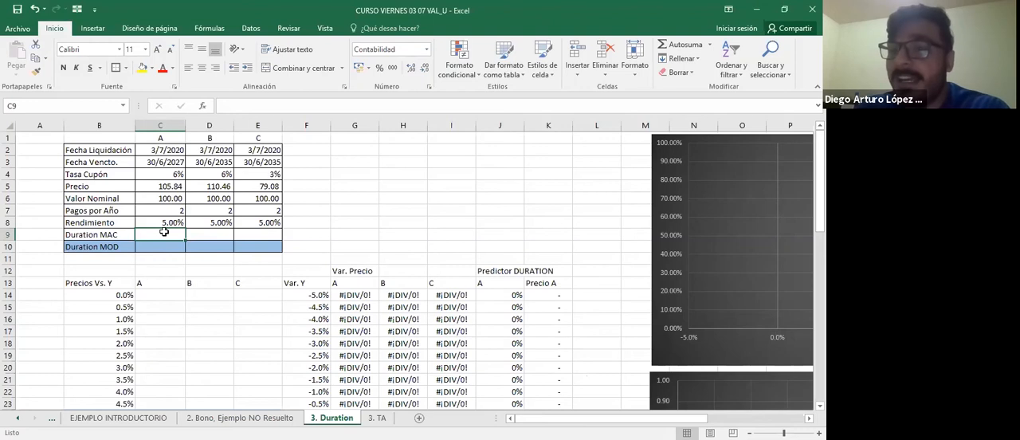
type("=")
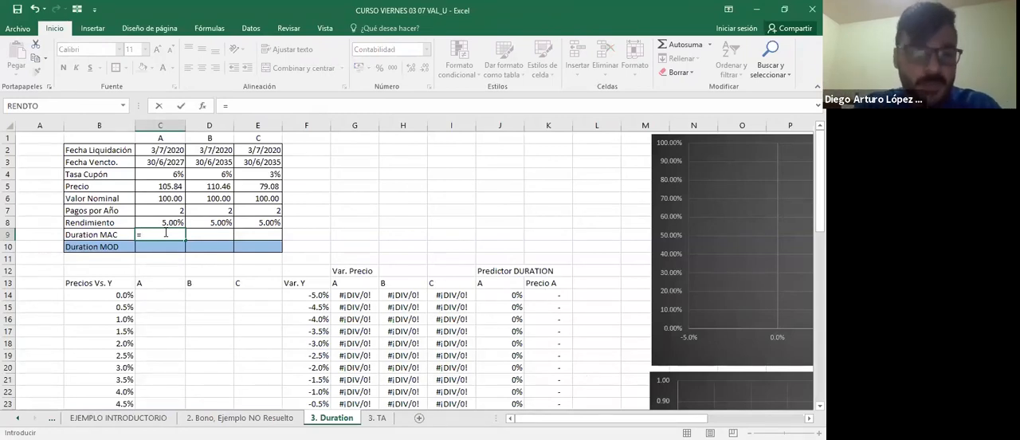
type("DURACION(")
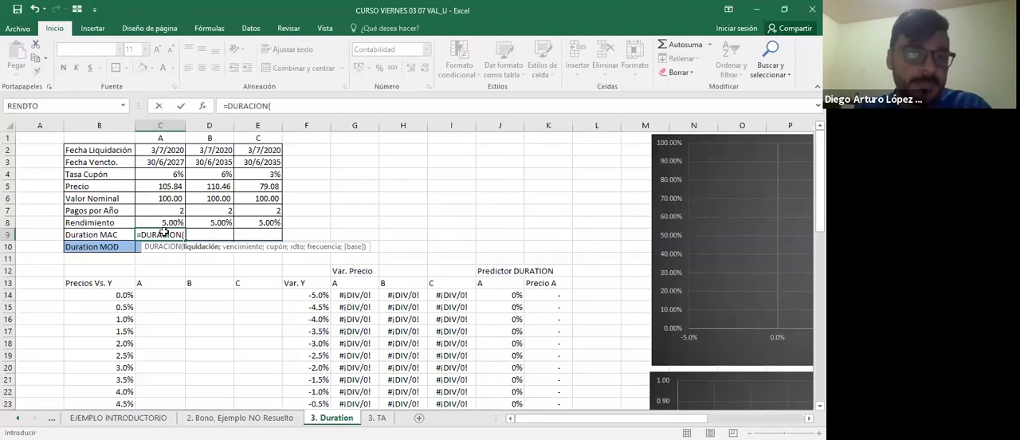
key("Escape")
Check the PRECIO formulas and their references behind the prices of bonds A, B and C in C5:E5.
key("Up")
key("Right")
key("Right")
key("Up")
key("Up")
key("Up")
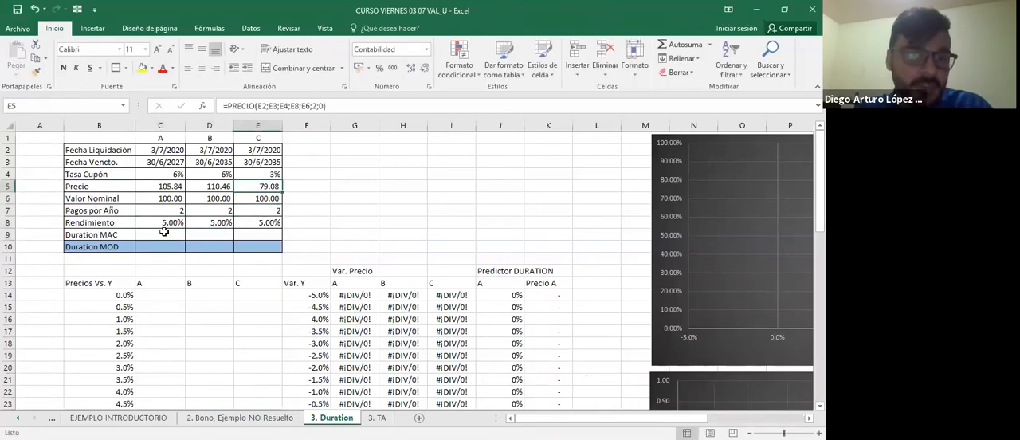
key("Left")
key("Left")
key("F2")
key("Escape")
key("Right")
key("F2")
key("Escape")
Start a DURACION formula for bond A's Duration MAC in C9, with C2 as the settlement date.
key("Right")
key("F2")
key("Escape")
key("Left")
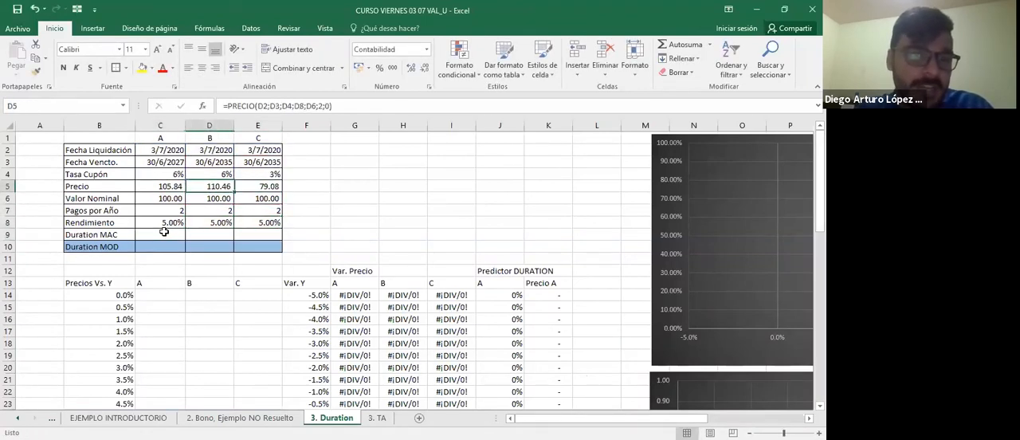
key("Left")
key("Down")
key("Down")
key("Down")
key("Right")
key("Right")
key("Down")
key("Left")
key("Left")
type("=")
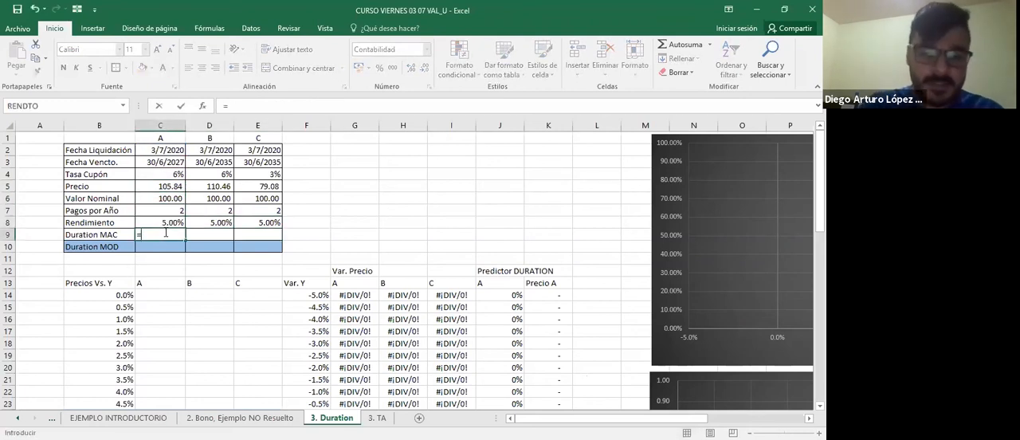
type("DURACION(")
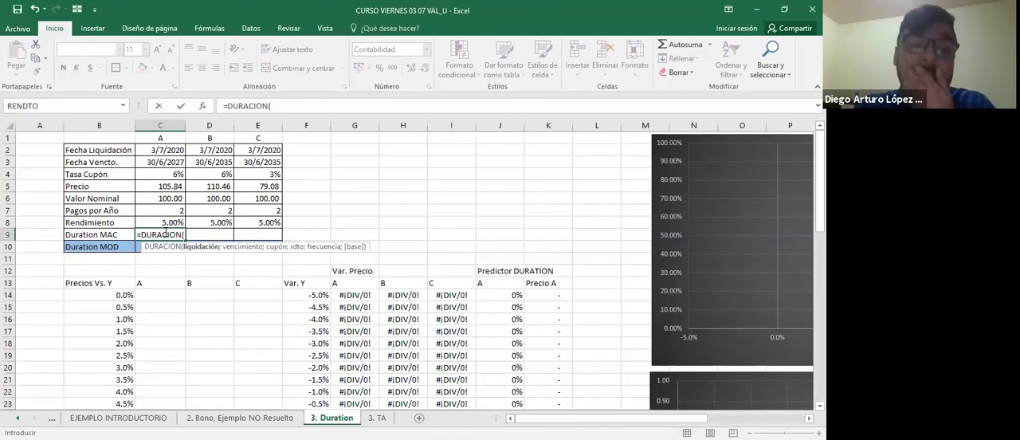
key("Up")
Add the maturity date from C3 and the coupon rate from C4 to the DURACION formula.
key("Up")
key("Up")
key("Up")
key("Up")
key("Up")
key("Up")
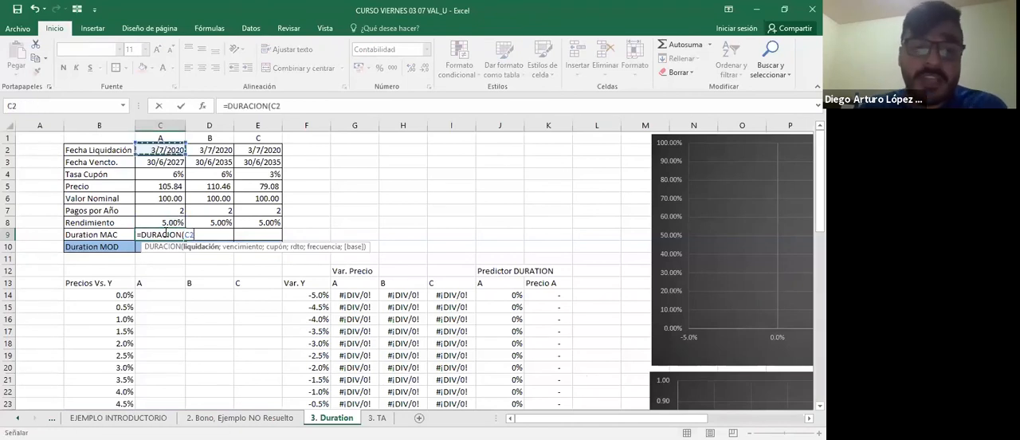
type(";")
key("Up")
key("Up")
key("Up")
key("Up")
key("Up")
key("Up")
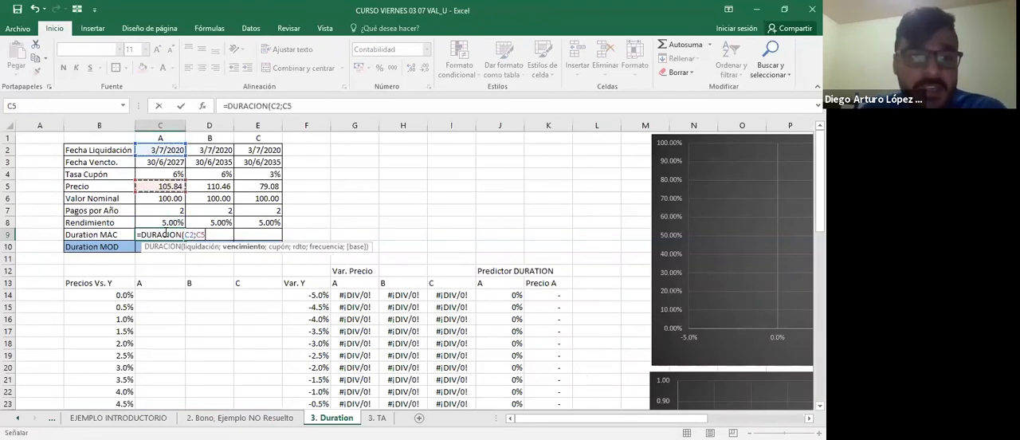
type(";")
key("Up")
key("Up")
key("Up")
key("Up")
key("Up")
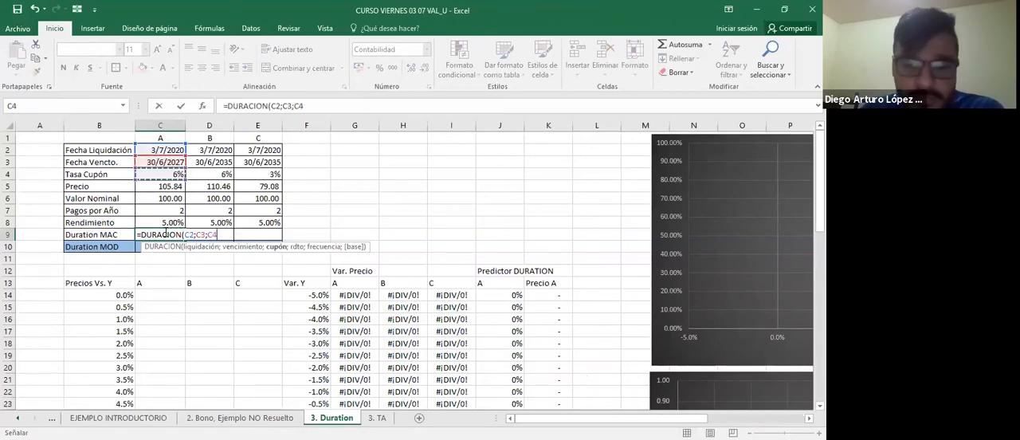
type(";")
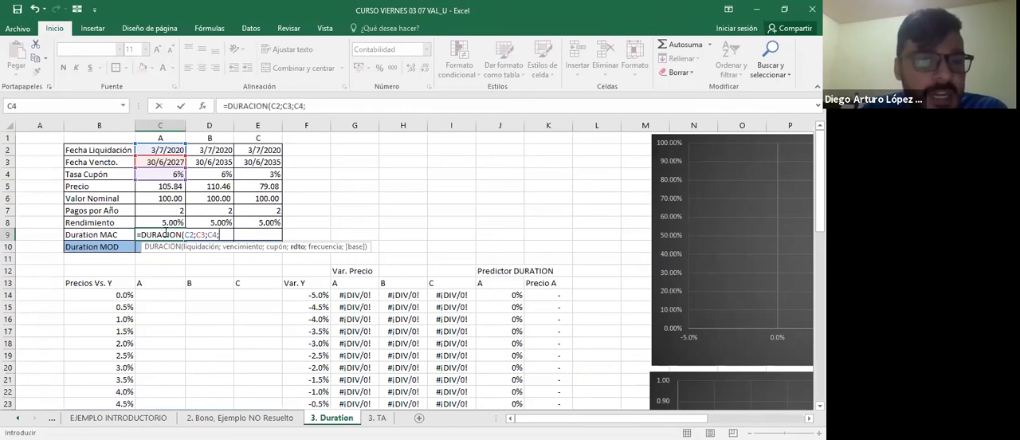
key("Up")
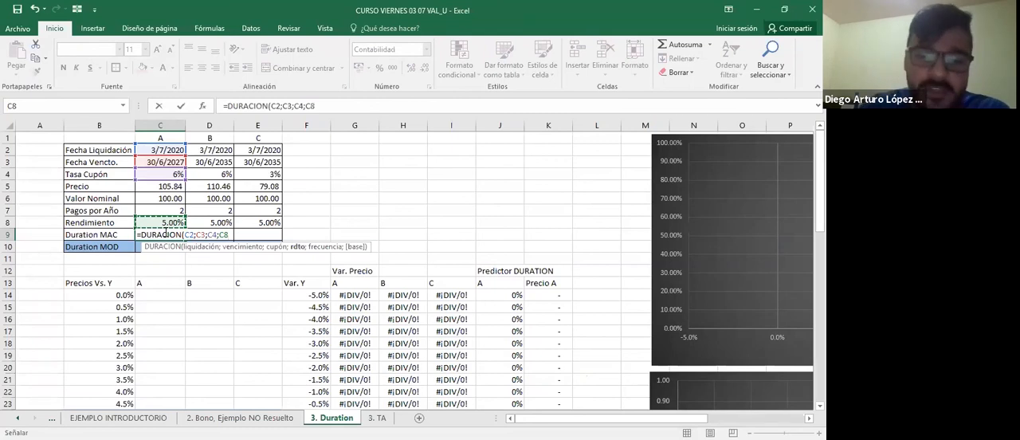
type(";0")
key("BackSpace")
type("2")
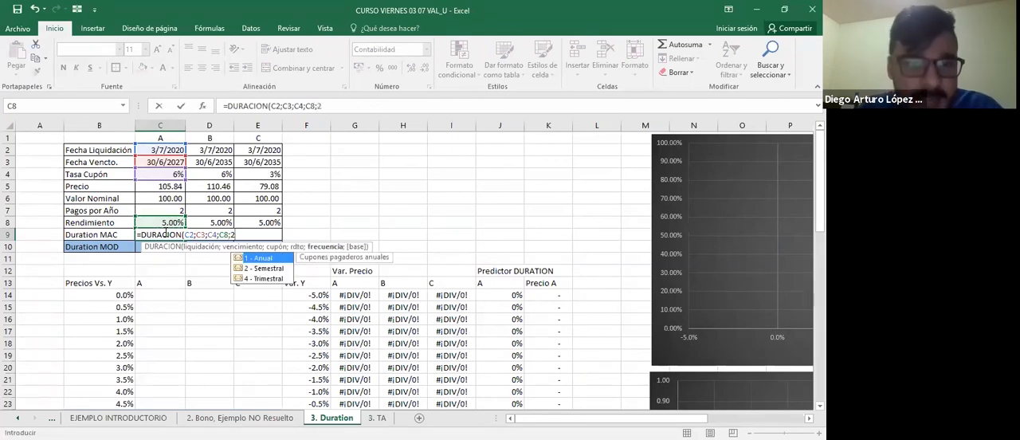
type(":")
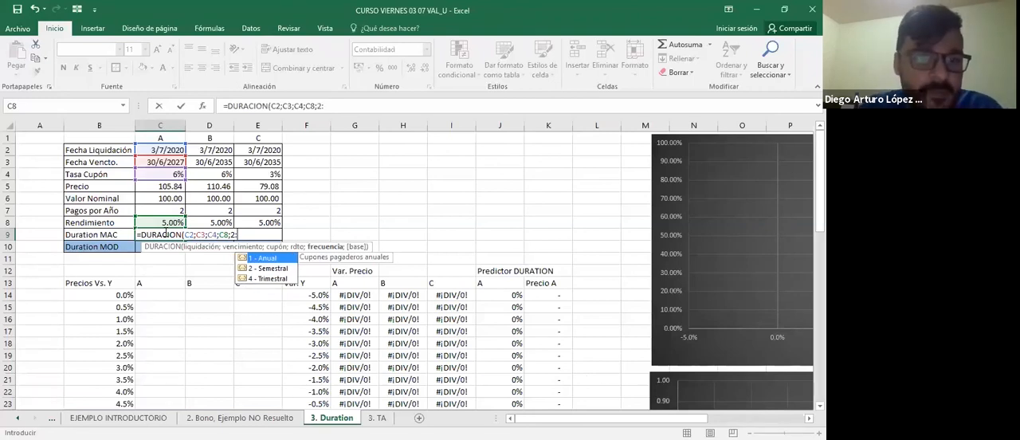
key("BackSpace")
key("BackSpace")
key("BackSpace")
key("BackSpace")
key("BackSpace")
key("BackSpace")
key("BackSpace")
key("BackSpace")
key("BackSpace")
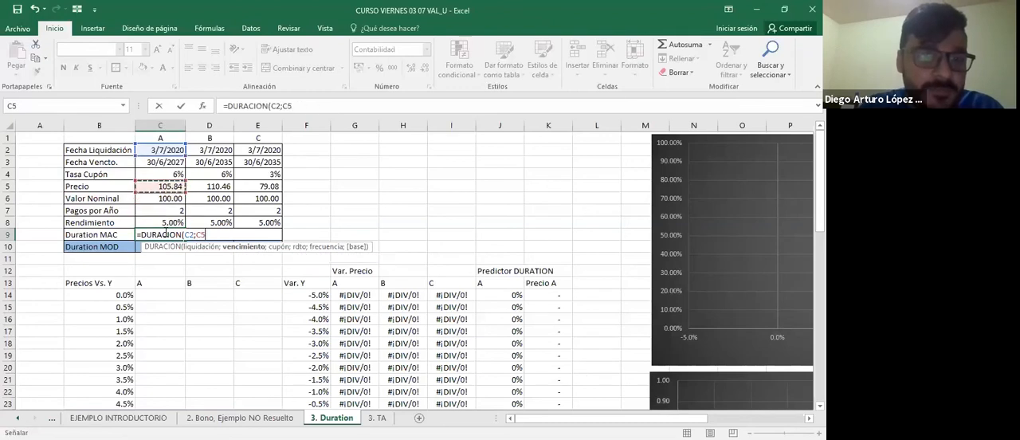
Enter C3 as maturity date, C4 as coupon rate and C8 as yield in bond A's DURACION formula, after settlement date C2.
type(";")
key("Up")
key("Up")
key("Up")
key("Up")
key("Up")
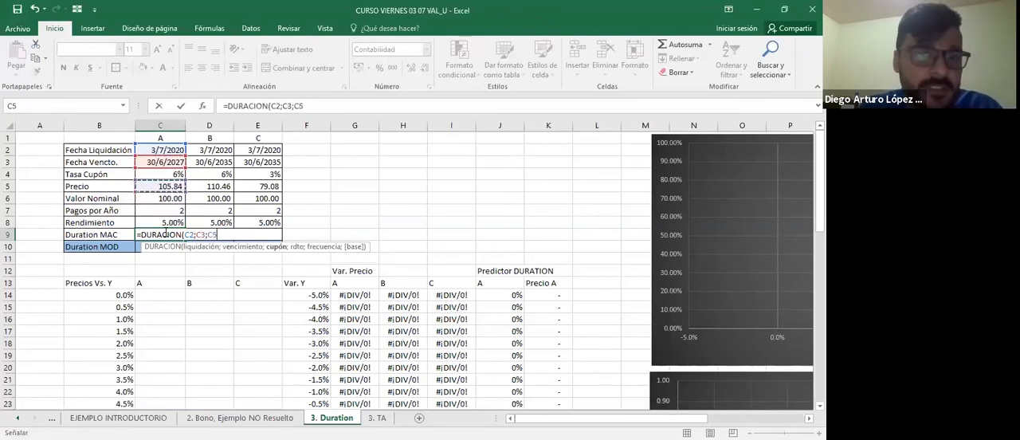
type(";")
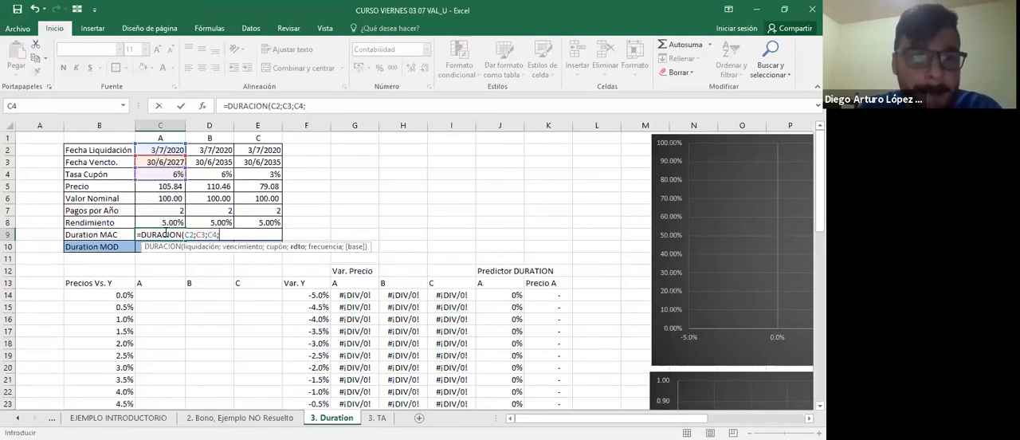
key("Up")
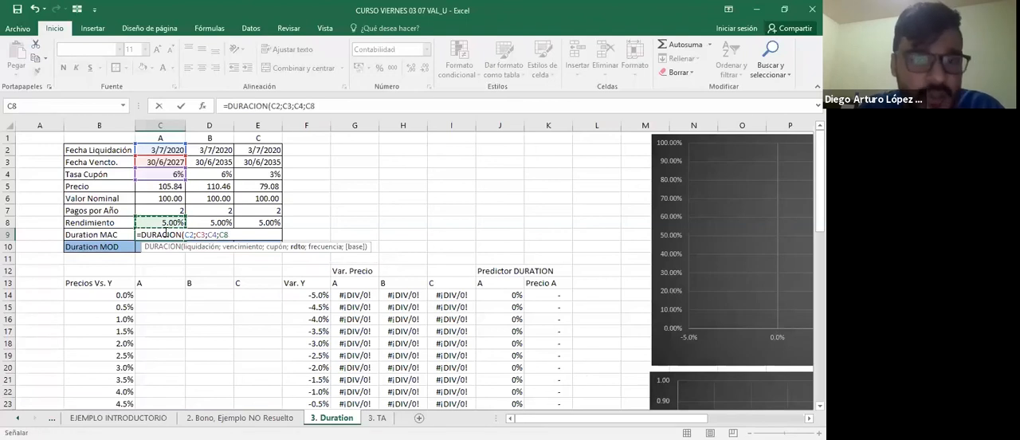
Complete the DURACION formula in C9 with a frequency of 2 and a basis of 0.
type(";")
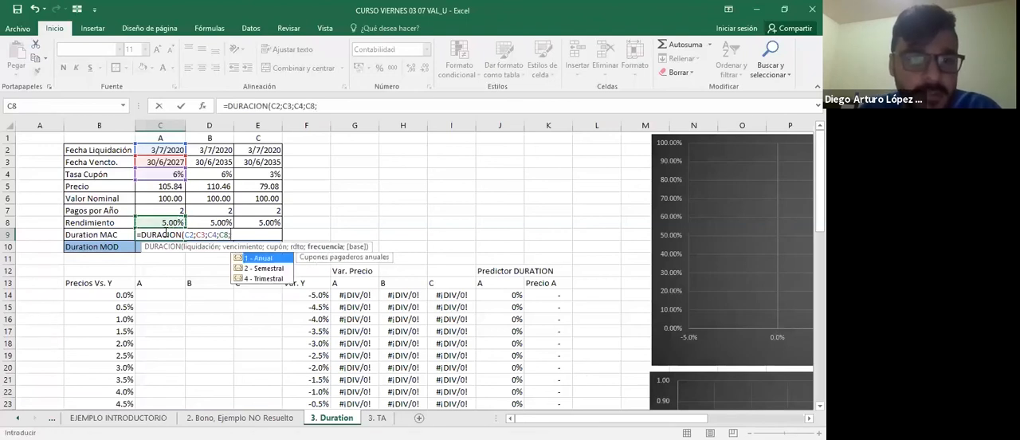
type("2")
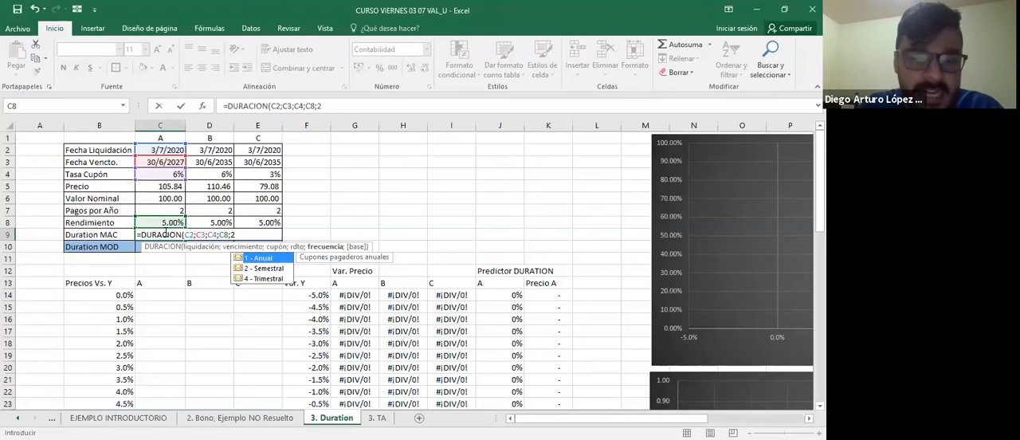
key("ctrl+Return")
key("F2")
key("Tab")
key("Left")
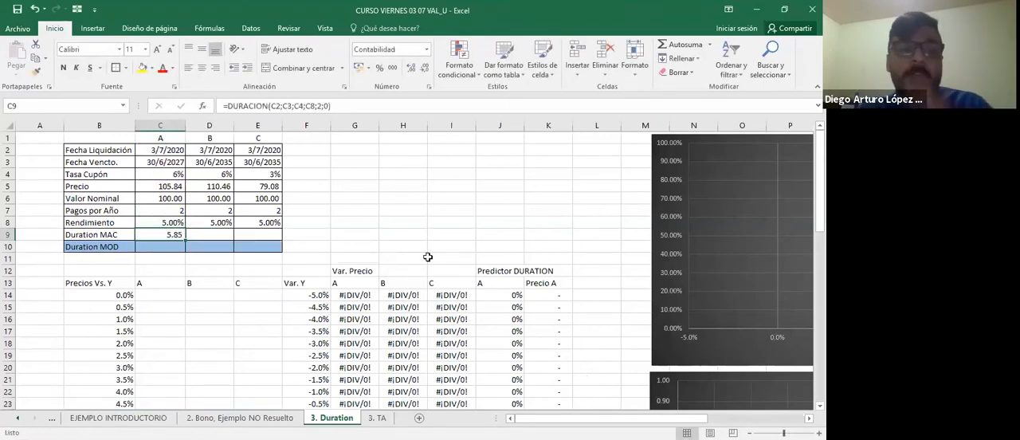
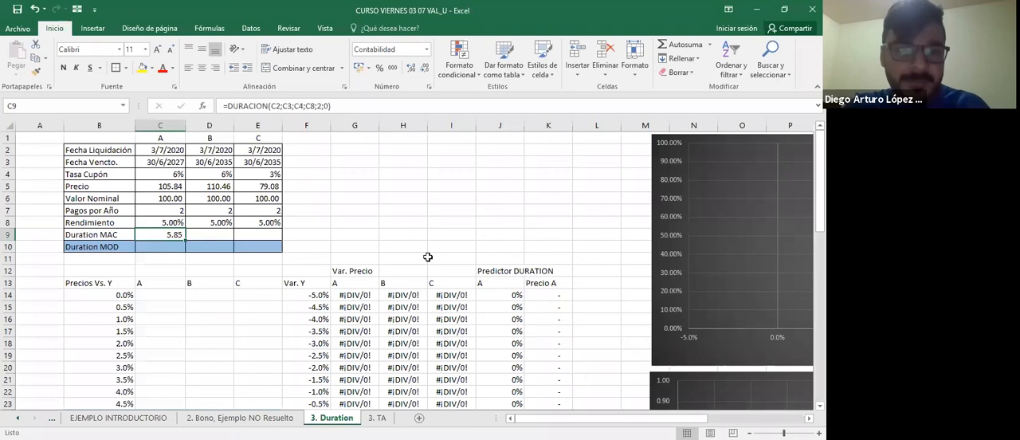
Copy the Duration MAC formula from C9 to bonds B and C in D9 and E9.
key("ctrl+c")
key("Right")
key("ctrl+v")
key("Right")
key("ctrl+v")
key("Escape")
Check the cell references used in the Duration MAC formulas of bonds A and B.
key("Left")
key("Left")
key("F2")
key("Escape")
key("Right")
key("F2")
key("Escape")
key("Left")
key("F2")
key("Escape")
key("Right")
key("Left")
key("F2")
key("Escape")
Compare the maturity dates, yields and Duration MAC results of bonds A and B.
key("Up")
key("Up")
key("Up")
key("Up")
key("Up")
key("Up")
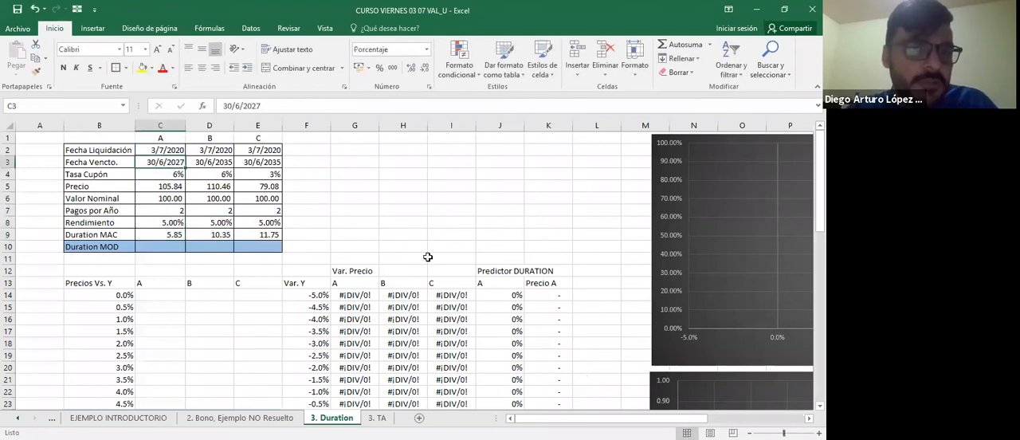
key("Right")
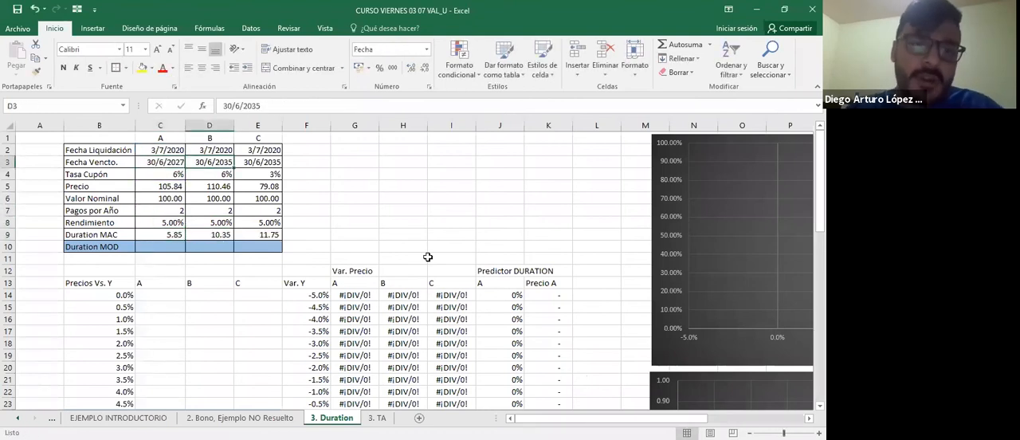
key("Down")
key("Down")
key("Down")
key("Down")
key("Down")
key("Down")
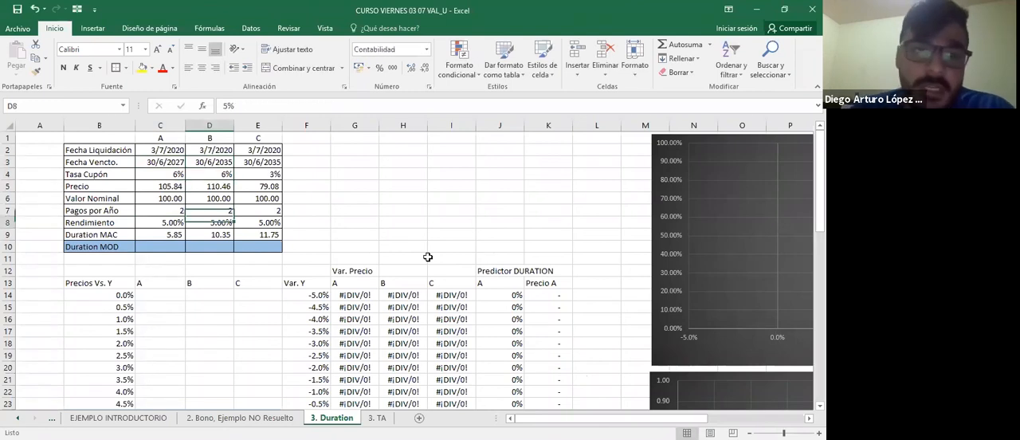
key("Left")
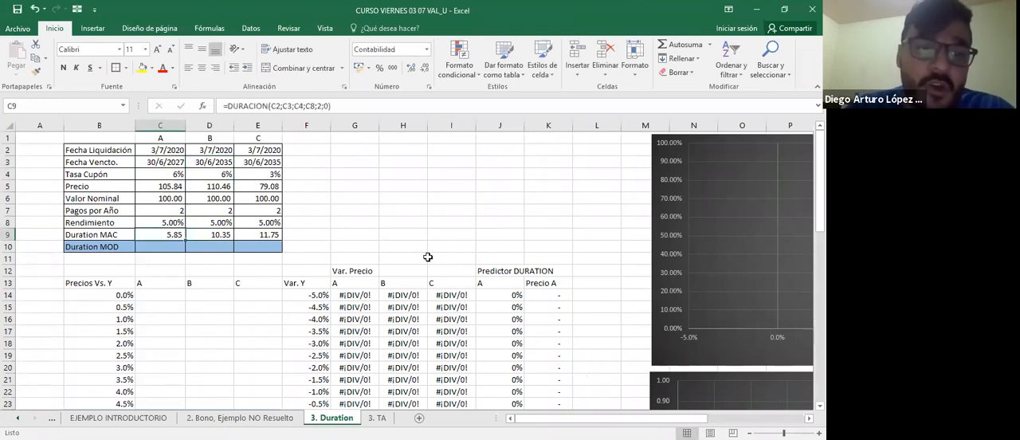
key("Right")
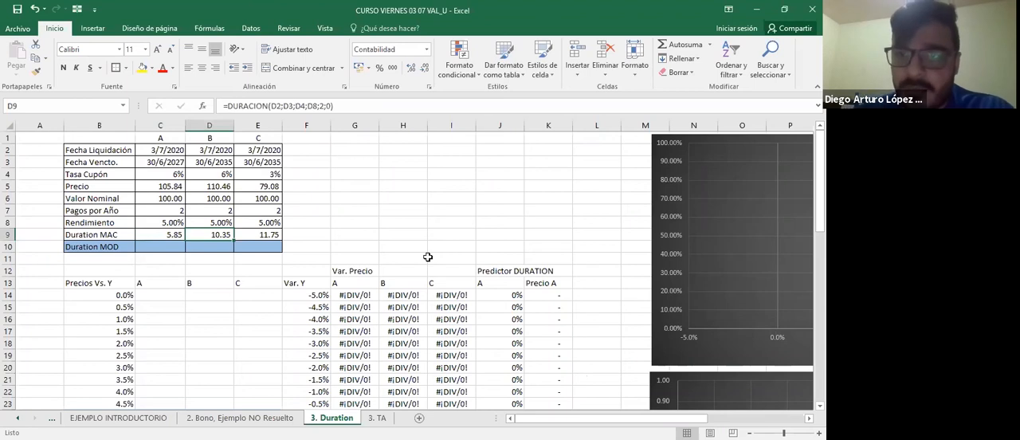
key("Up")
key("Up")
key("Up")
key("Up")
key("Up")
key("Up")
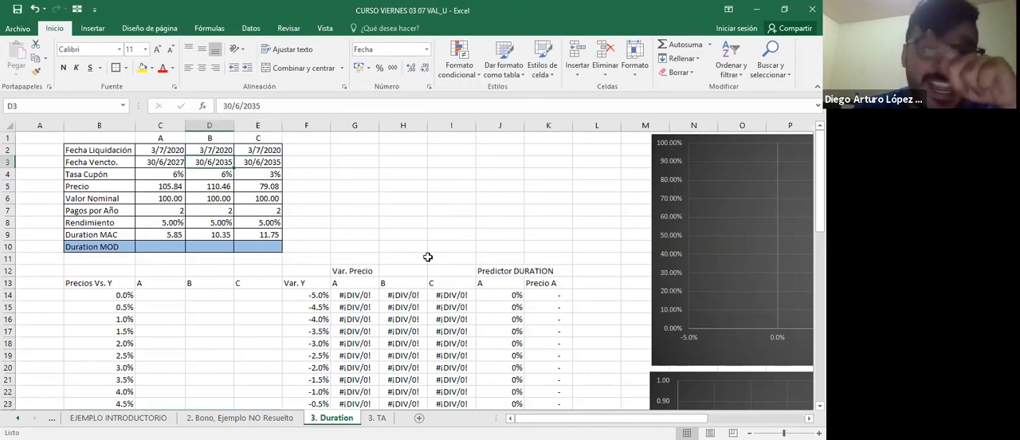
Highlight the coupon rates of bonds B and C in D4:E4 with yellow fill.
key("Up")
key("Up")
key("Right")
key("Down")
key("Down")
key("Left")
key("Down")
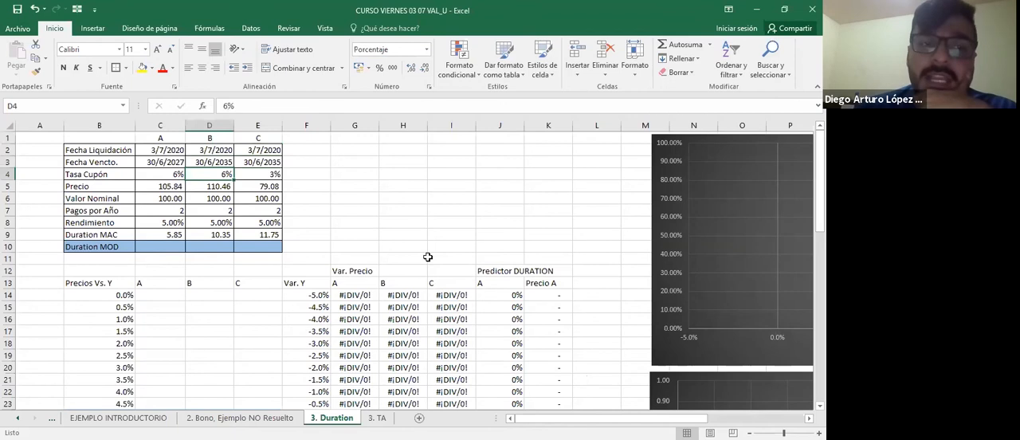
key("shift+Right")
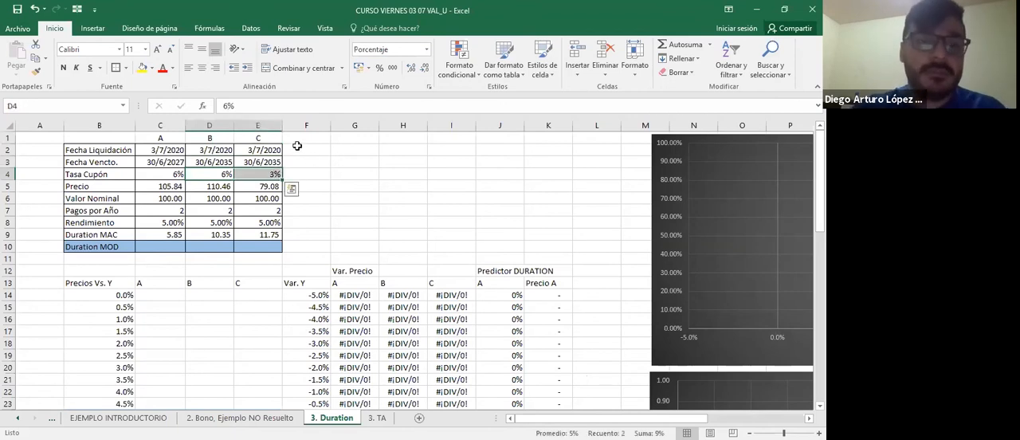
left_click(141, 68)
Highlight the maturity dates of bonds A and B in C3:D3 with yellow fill.
key("Left")
key("Up")
key("shift+Right")
key("shift+Right")
left_click(141, 68)
Compare the coupon rates, prices and Duration MAC results of bonds B and C.
key("Right")
key("Down")
key("Right")
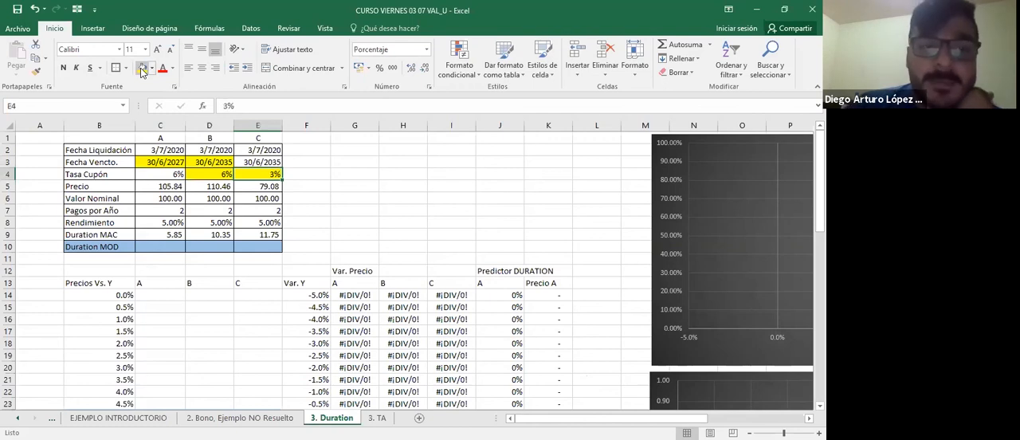
key("Down")
key("Left")
key("Right")
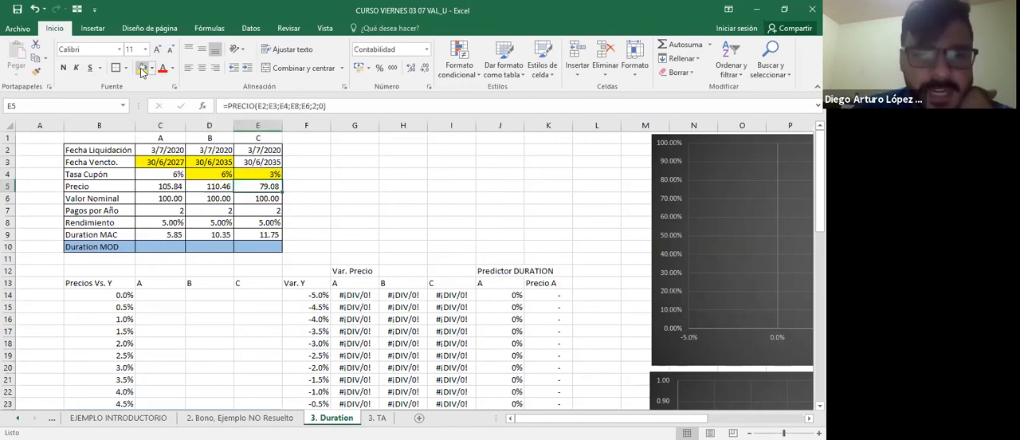
key("Down")
key("Down")
key("Down")
key("Left")
key("Up")
key("Up")
key("Up")
key("Up")
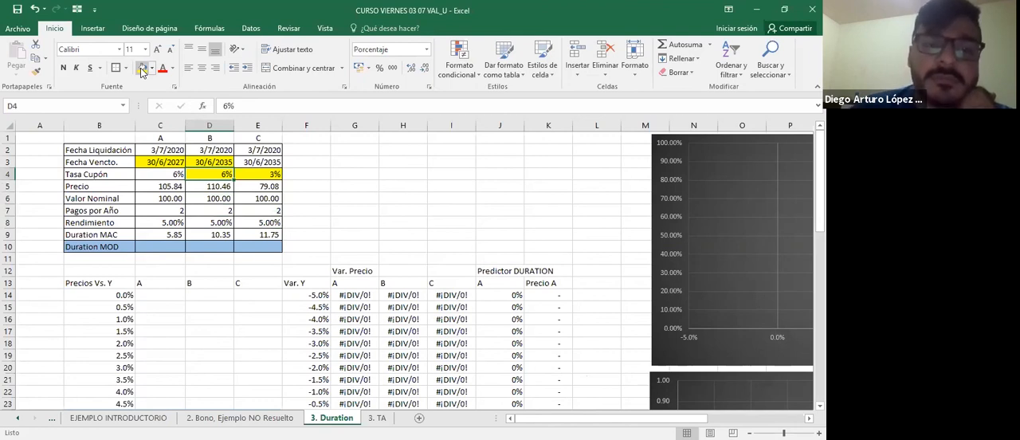
key("Right")
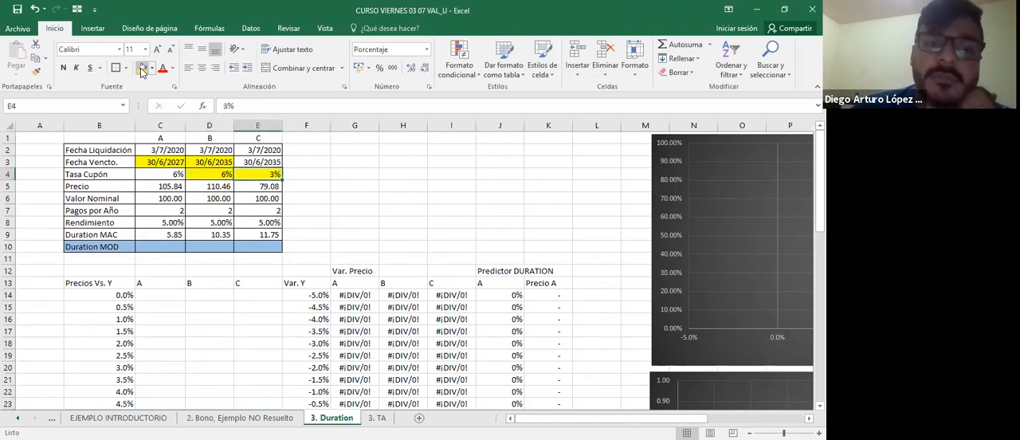
key("Left")
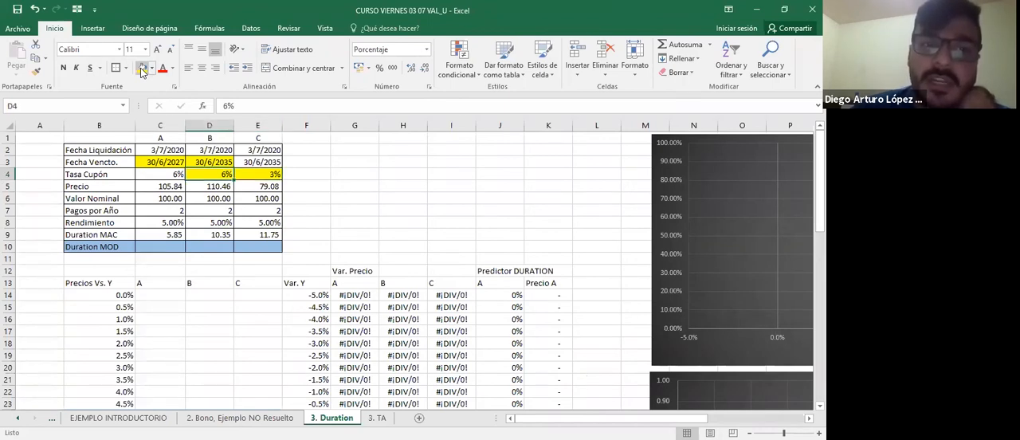
key("Right")
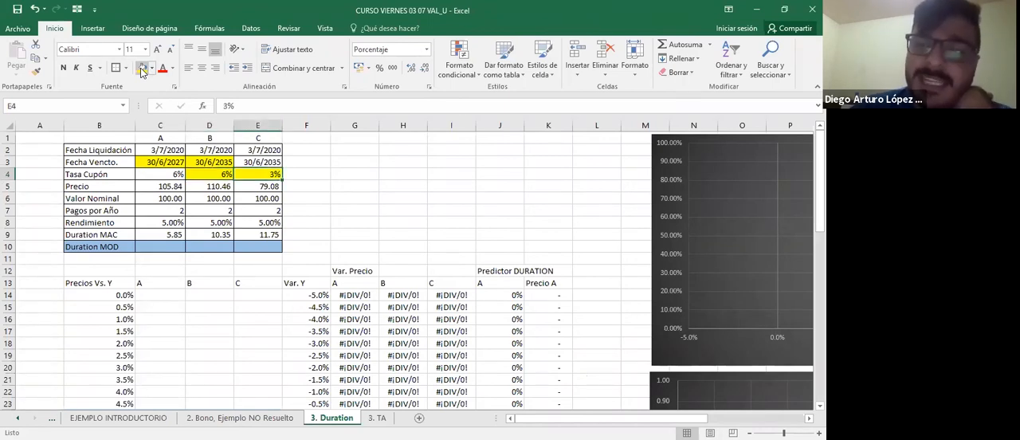
key("Down")
key("Down")
key("Down")
key("Down")
key("Down")
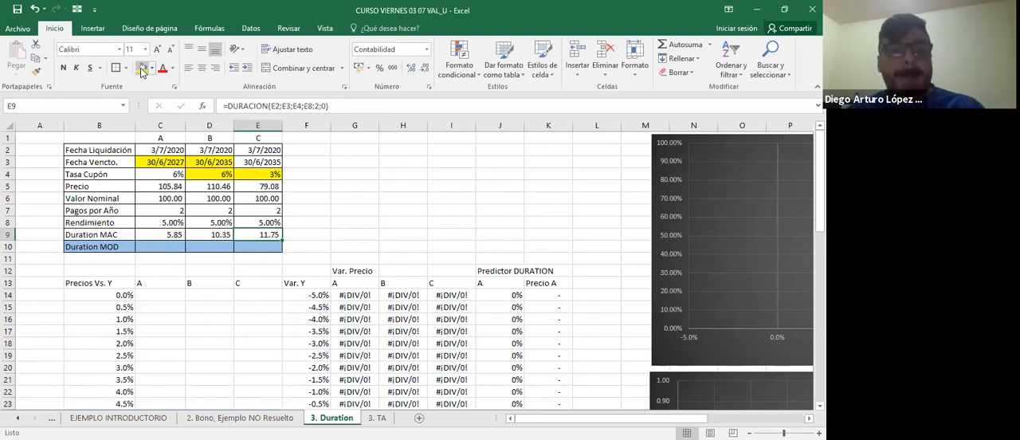
Start a DURACION.MODIF formula for bond A's Duration MOD in C10, with C2 as the settlement date.
key("Return")
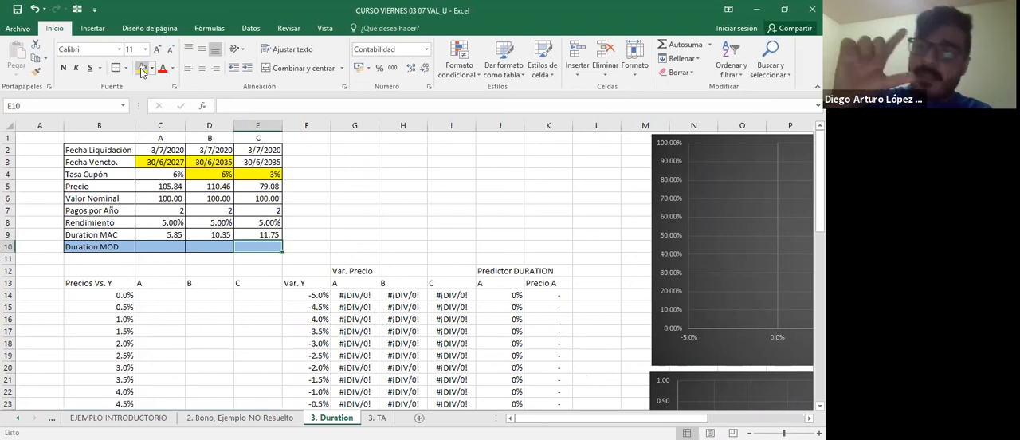
key("Return")
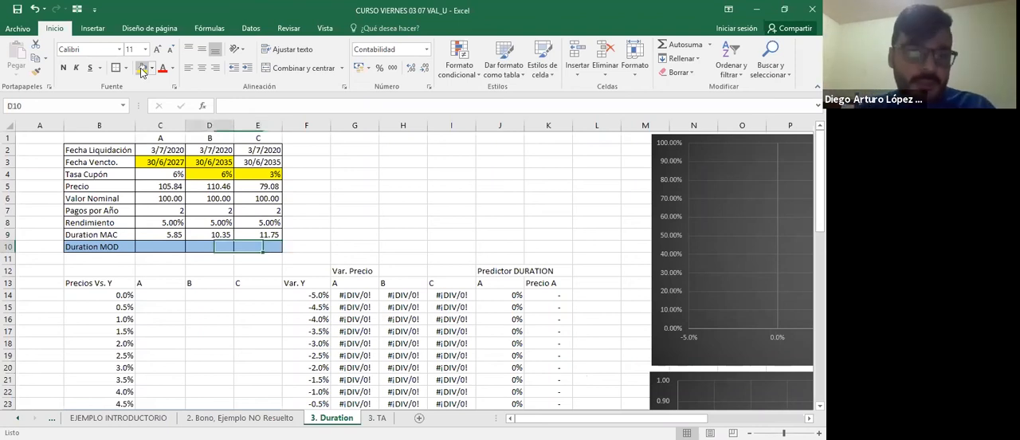
type("=")
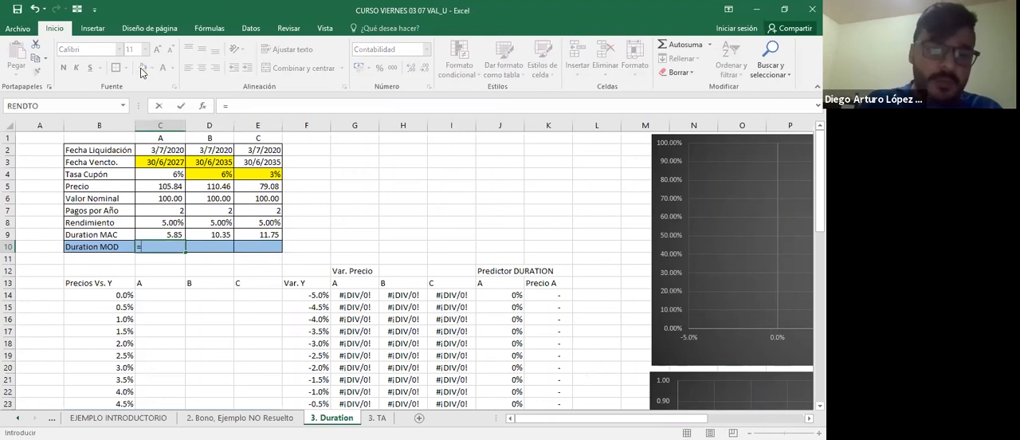
type("DURACION.MODIF(")
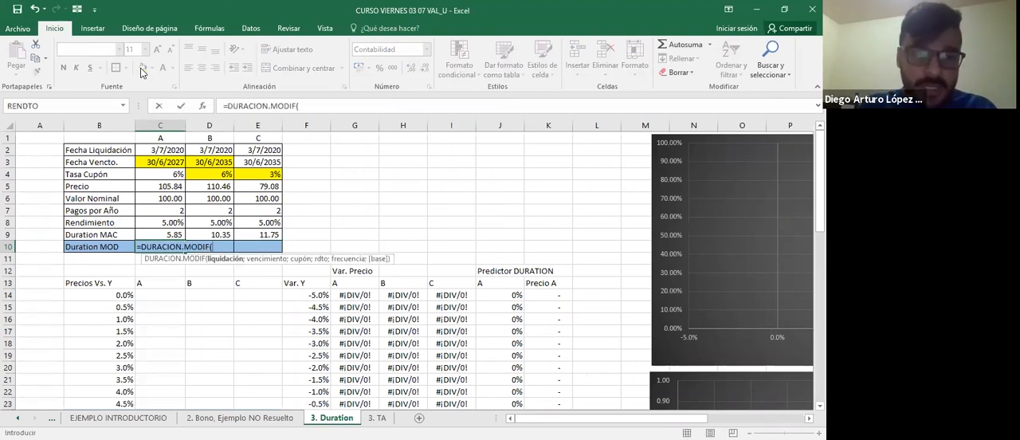
key("ctrl+Up")
key("Down")
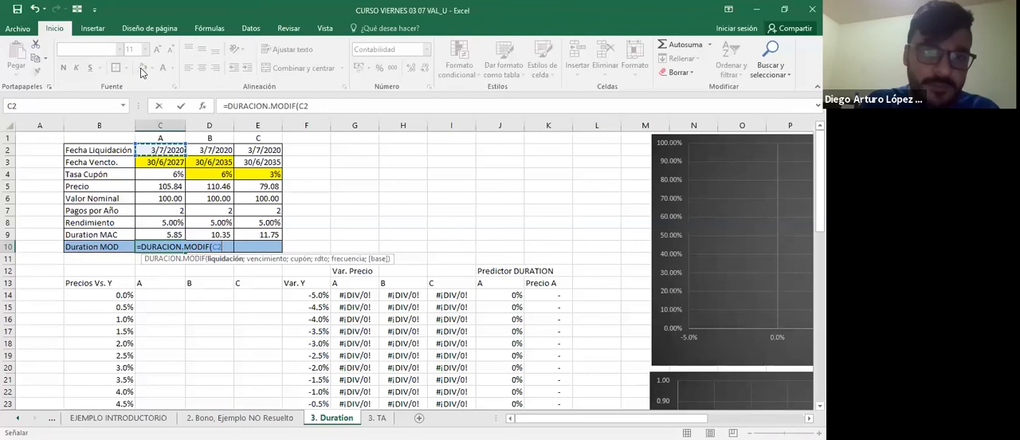
Add C3 as the maturity date and C4 as the coupon rate to the DURACION.MODIF formula.
type(";")
key("ctrl+Up")
key("Down")
key("Down")
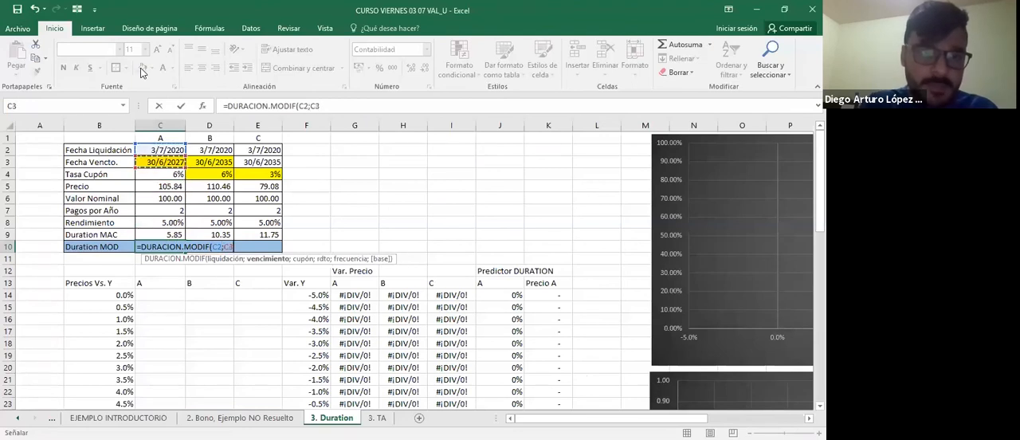
type(";")
key("ctrl+Up")
key("Down")
key("Down")
key("Down")
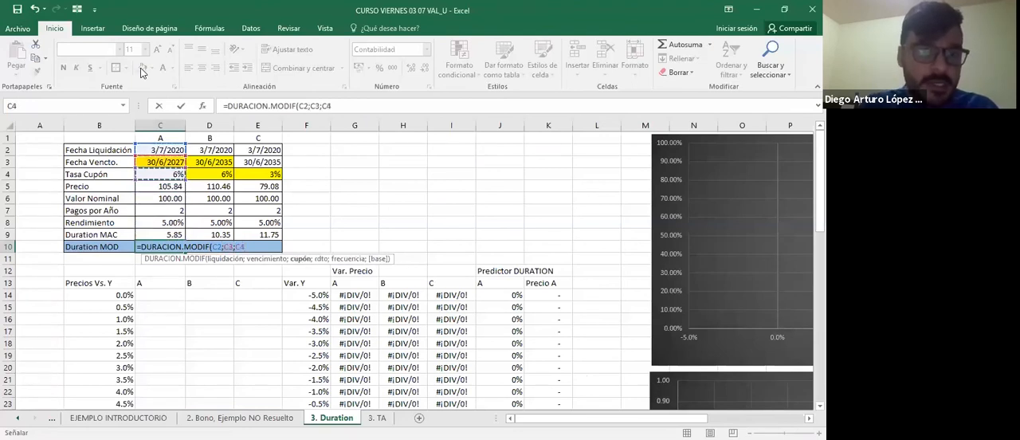
Complete the DURACION.MODIF formula in C10 with C8 as the yield, a frequency of 2 and a basis of 0.
type(";")
key("Up")
key("Up")
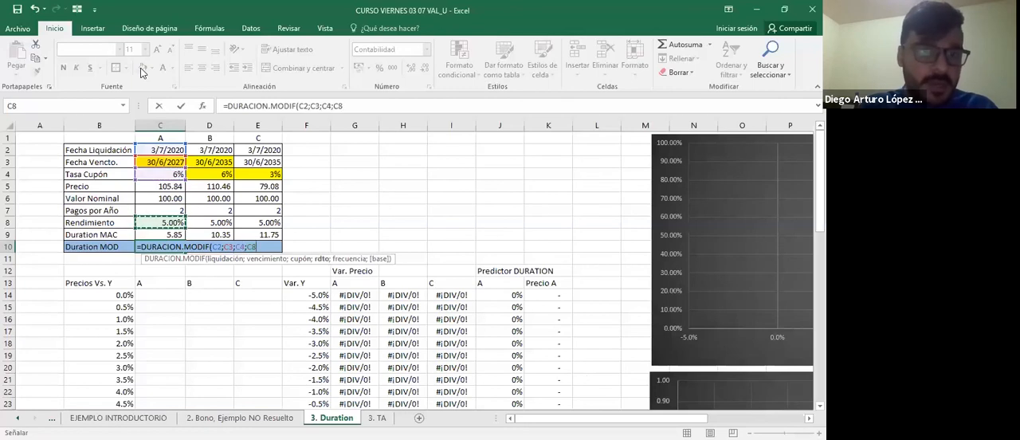
type(";2")
key("ctrl+Return")
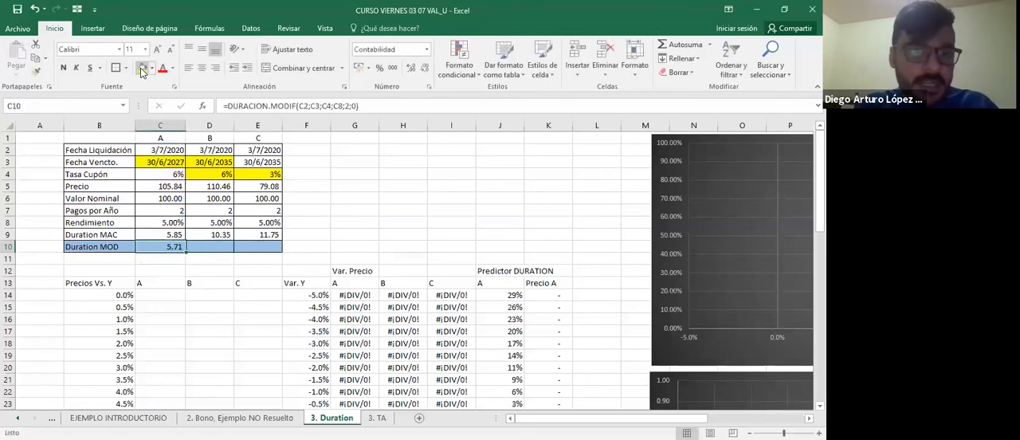
Copy the Duration MOD formula from C10 to D10 and E10 and check its cell references.
key("ctrl+c")
key("Right")
key("ctrl+v")
key("Right")
key("ctrl+v")
key("Escape")
key("Right")
key("Left")
key("F2")
key("Escape")
key("Right")
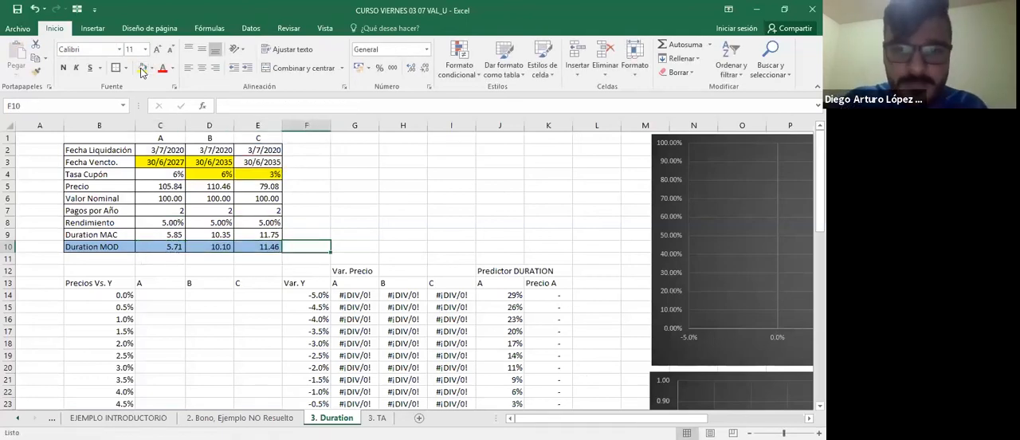
Clear bond A's Predictor DURATION column from J14 downward.
key("Right")
key("Right")
key("Right")
key("Right")
key("Down")
Review the data of bonds A, B and C against the empty price columns of the Precios Vs. Y table.
key("Down")
key("Down")
key("Down")
key("ctrl+shift+Down")
key("Delete")
key("Up")
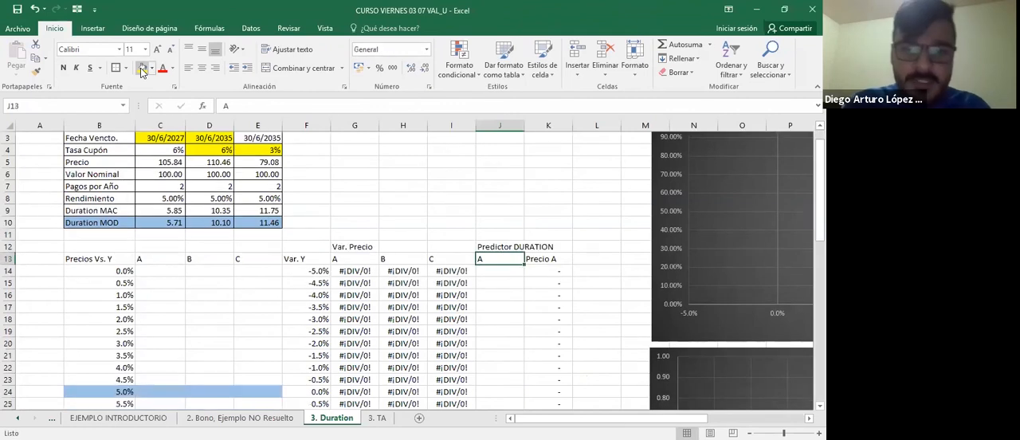
key("Down")
key("Left")
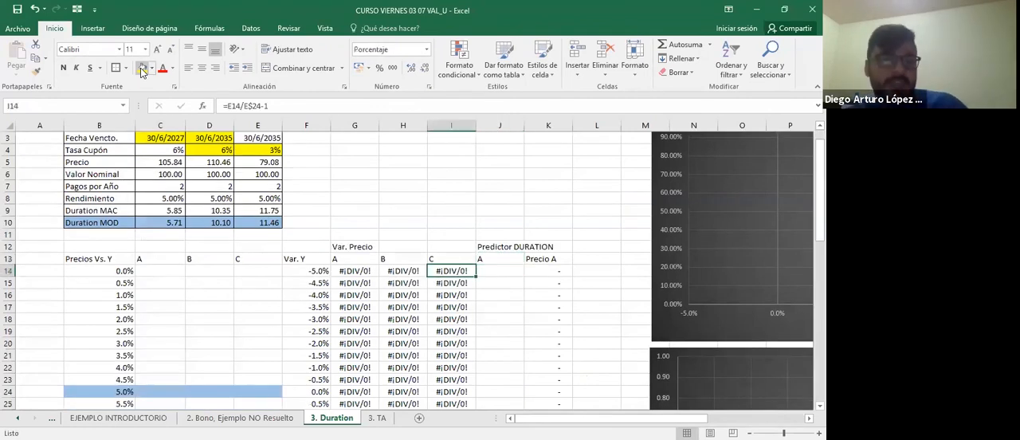
key("Home")
key("Right")
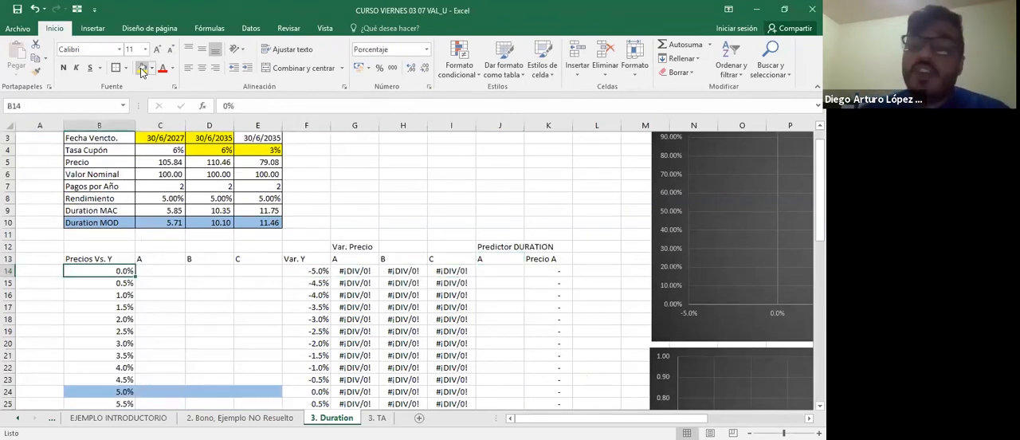
key("Right")
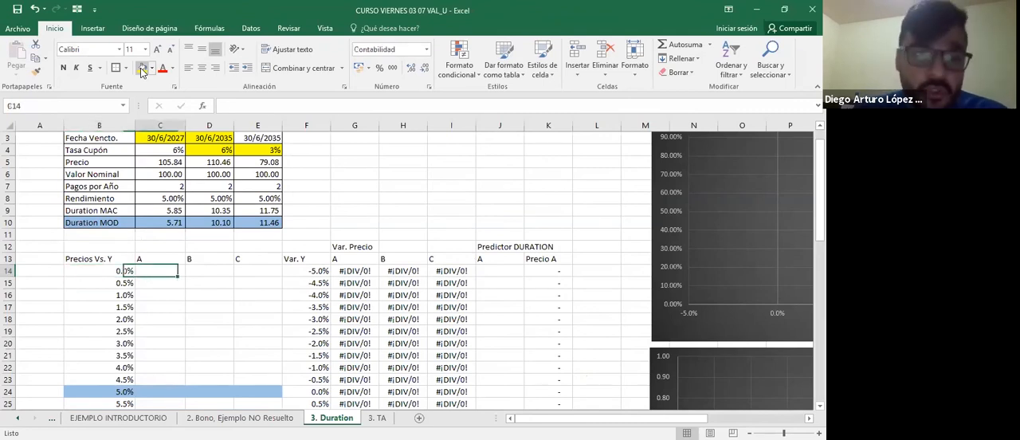
key("Up")
key("Up")
key("Up")
key("Up")
key("Up")
key("Up")
key("Up")
key("Up")
key("Up")
key("Up")
key("Up")
key("Up")
key("Up")
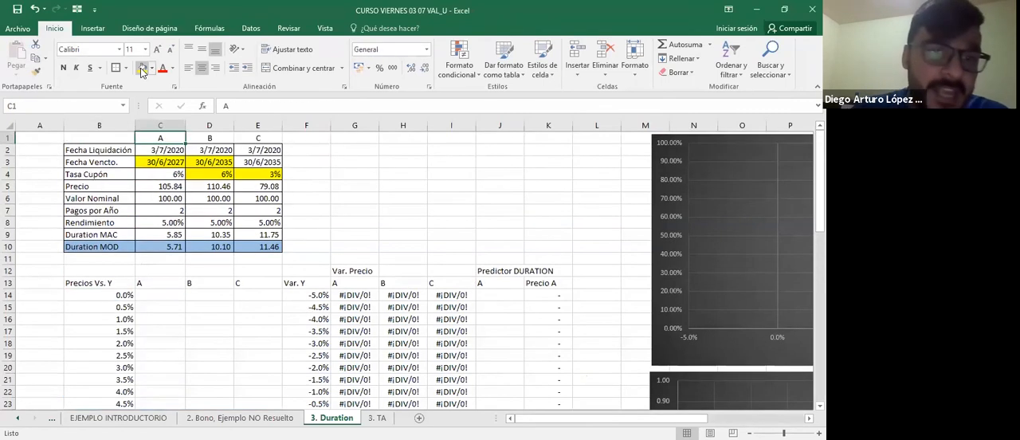
key("Down")
key("Down")
key("Down")
key("Down")
key("Down")
key("Down")
key("Down")
key("Down")
key("Down")
key("Down")
key("Down")
key("Down")
key("Down")
key("Down")
key("Up")
key("Right")
key("Right")
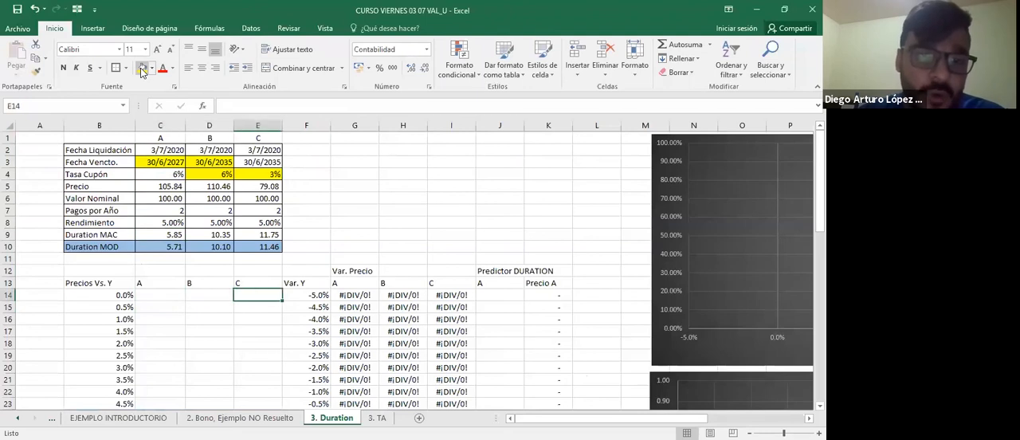
key("Up")
key("Left")
key("Left")
key("Right")
key("Right")
key("Left")
key("Left")
key("Right")
key("Right")
key("Left")
Examine the yield increments in column B of the Precios Vs. Y table, ending at bond A's first price cell, C14.
key("Left")
key("Right")
key("Right")
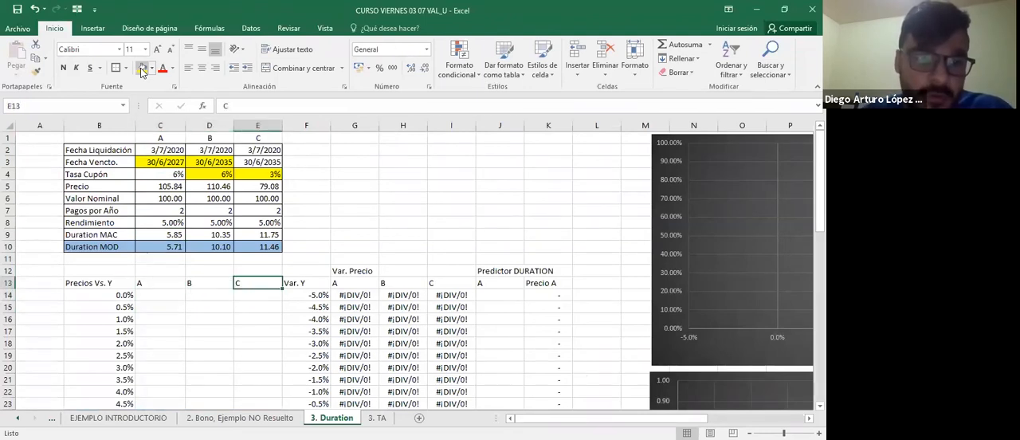
key("Left")
key("Left")
key("Left")
key("Down")
key("Down")
key("Down")
key("Down")
key("Down")
key("Down")
key("Down")
key("Down")
key("Down")
key("Down")
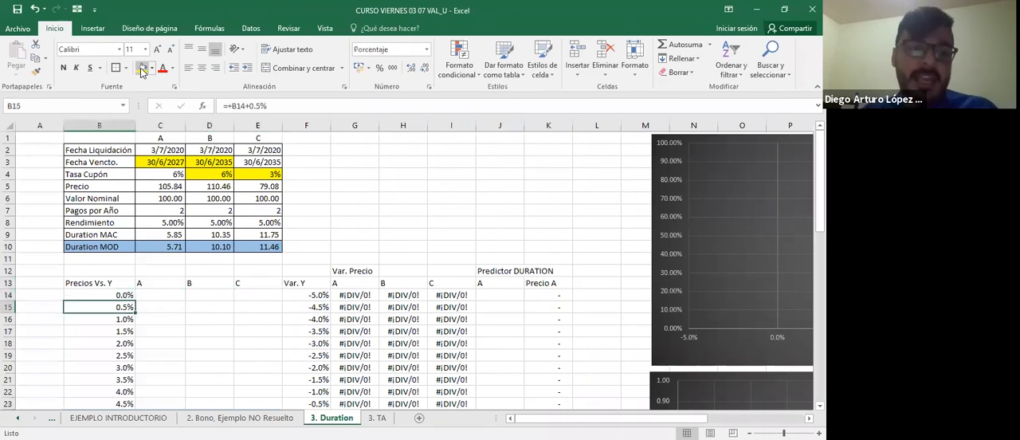
key("Down")
key("Down")
key("Down")
key("Down")
key("Down")
key("Down")
key("Down")
key("Down")
key("Down")
key("Down")
key("Down")
key("Down")
key("Up")
key("Up")
key("Up")
key("Up")
key("Up")
key("Up")
key("Up")
key("Up")
key("Up")
key("Up")
key("Up")
key("Up")
key("Up")
key("Up")
key("Up")
key("Up")
key("Up")
key("Up")
key("Up")
key("Up")
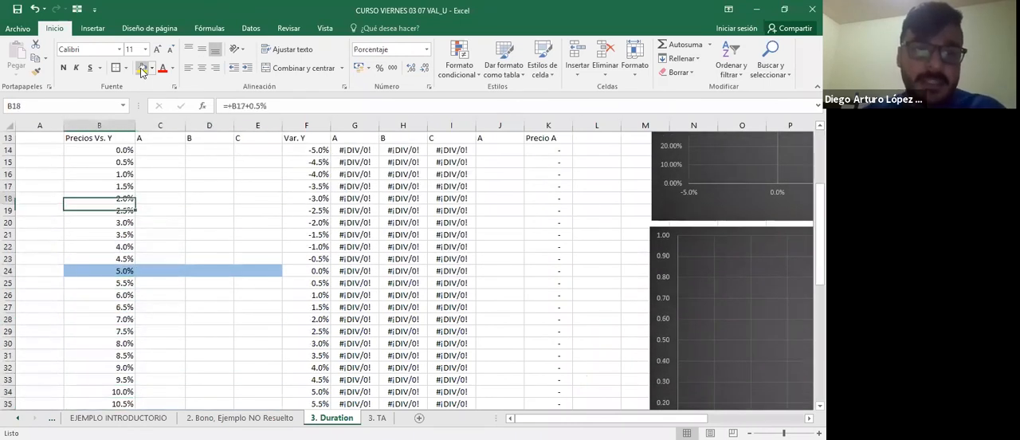
key("Down")
key("Down")
key("Down")
key("Down")
key("Down")
key("Down")
key("Down")
key("Right")
key("Down")
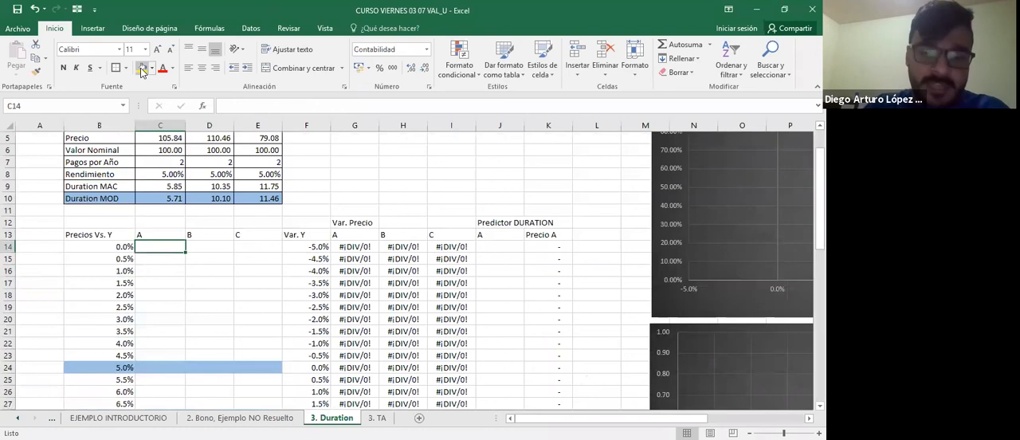
Begin bond A's price formula in C14 with PRECIO, using C$2 as settlement date and C$3 as maturity date.
type("=")
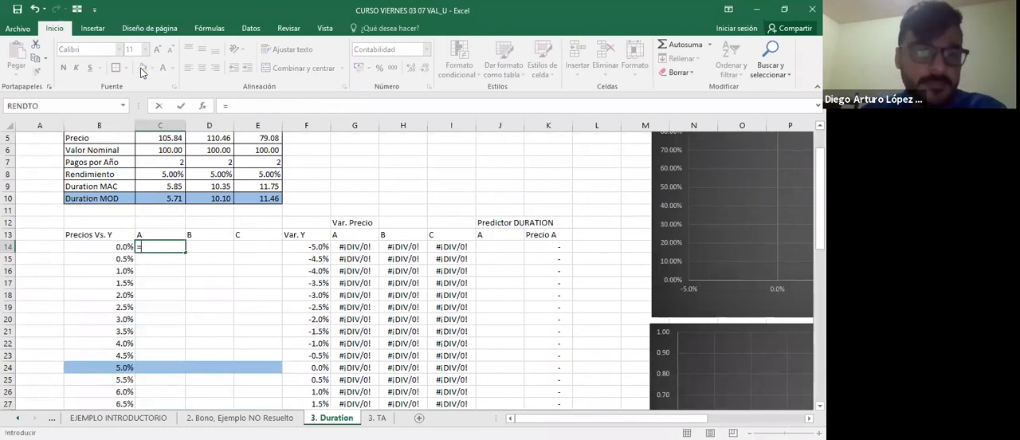
type("PRECIO(")
key("Up")
key("Up")
key("Up")
key("Up")
key("Up")
key("Up")
key("Up")
key("Up")
key("Up")
key("Up")
key("Up")
key("Up")
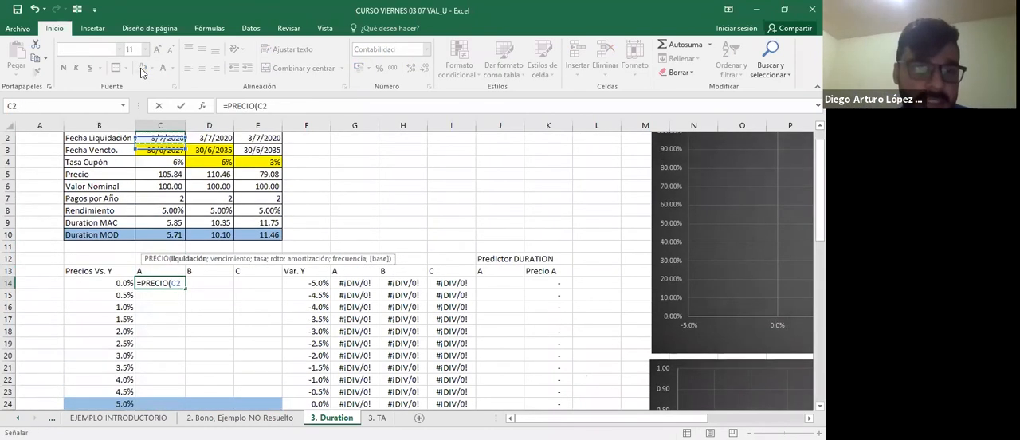
key("F4")
key("F4")
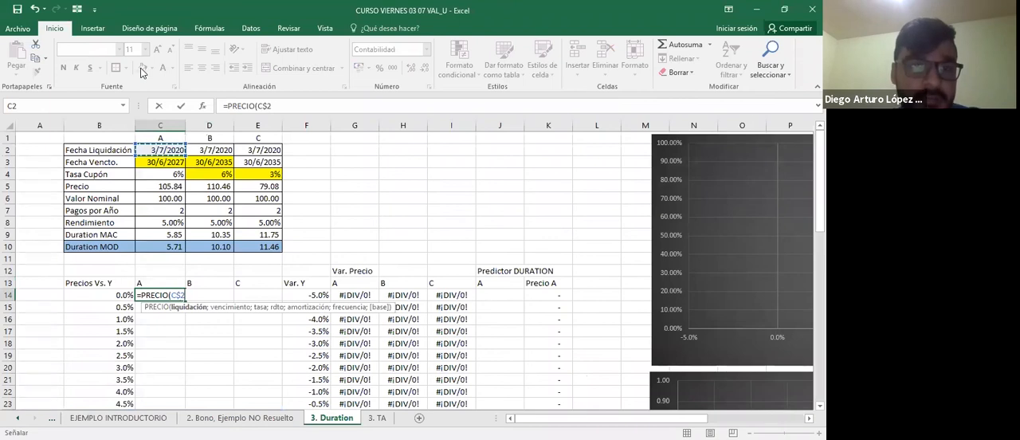
type(";")
key("Up")
key("Up")
key("Up")
key("Up")
key("Up")
key("Up")
key("Up")
key("Up")
key("Up")
key("Up")
key("Up")
key("F4")
key("F4")
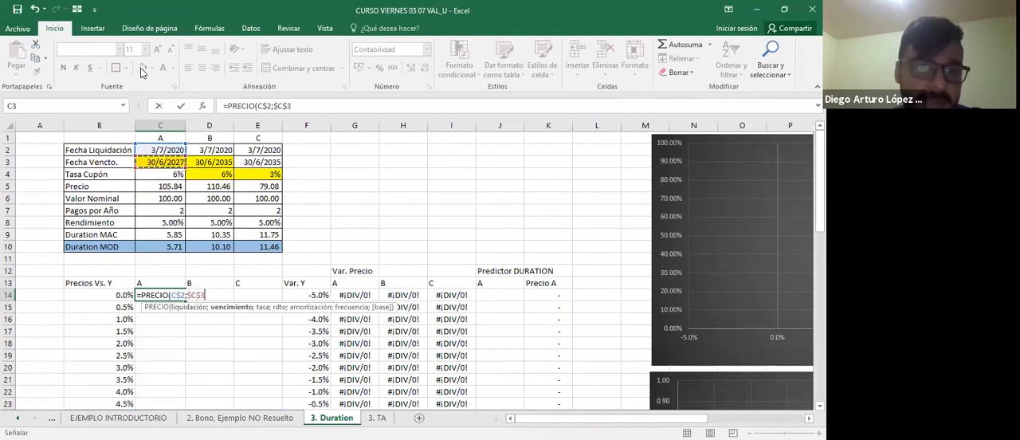
Add the coupon rate C$4 and the yield C$8 as the next arguments of the PRECIO formula in C14.
type(";")
key("Up")
key("Up")
key("Up")
key("Up")
key("Up")
key("Up")
key("Up")
key("Up")
key("Up")
key("Up")
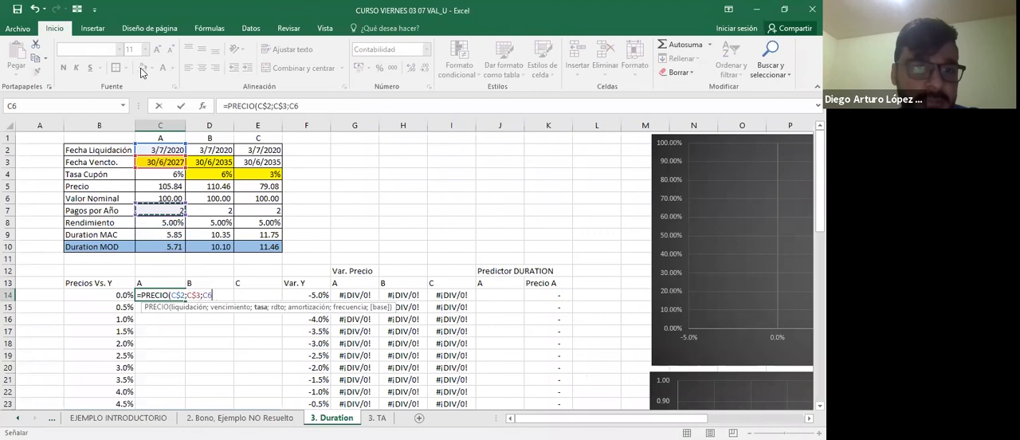
key("F4")
key("F4")
type(";")
key("Up")
key("Up")
key("Up")
key("Up")
key("Up")
key("Up")
key("F4")
key("F4")
type(";")
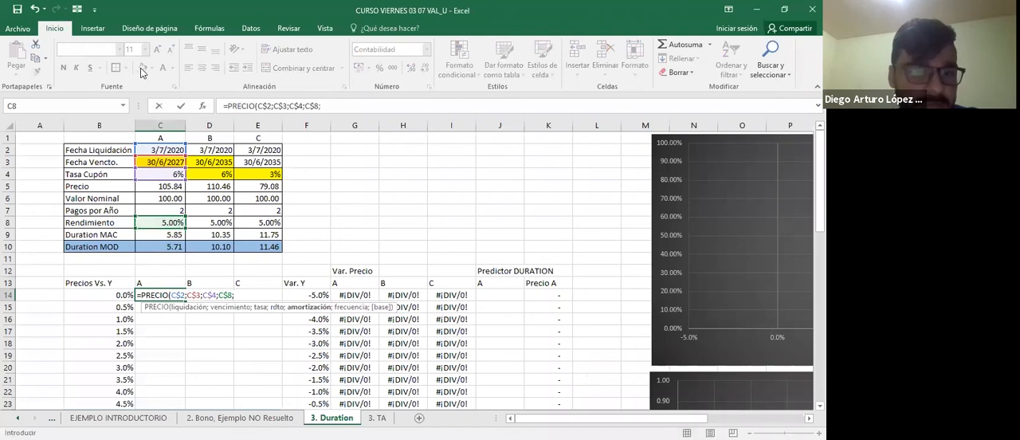
Complete the PRECIO formula in C14 with face value C$6, frequency 2 and base 0.
key("Up")
key("Up")
key("Up")
key("Up")
key("Up")
key("Up")
key("Up")
key("Up")
key("F4")
key("F4")
key("F4")
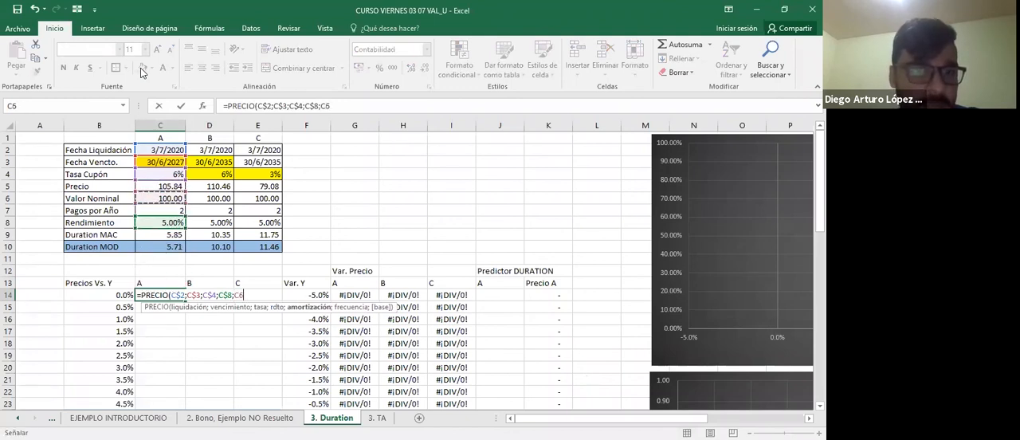
key("F4")
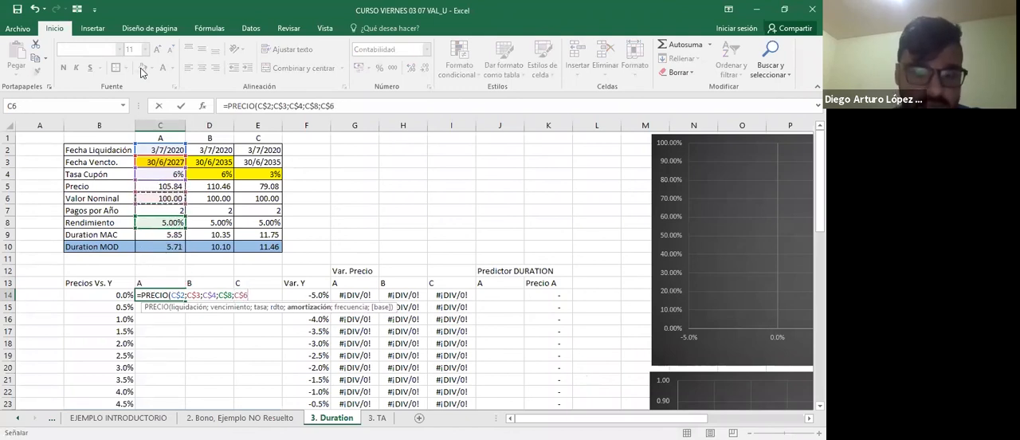
type(";2;0)")
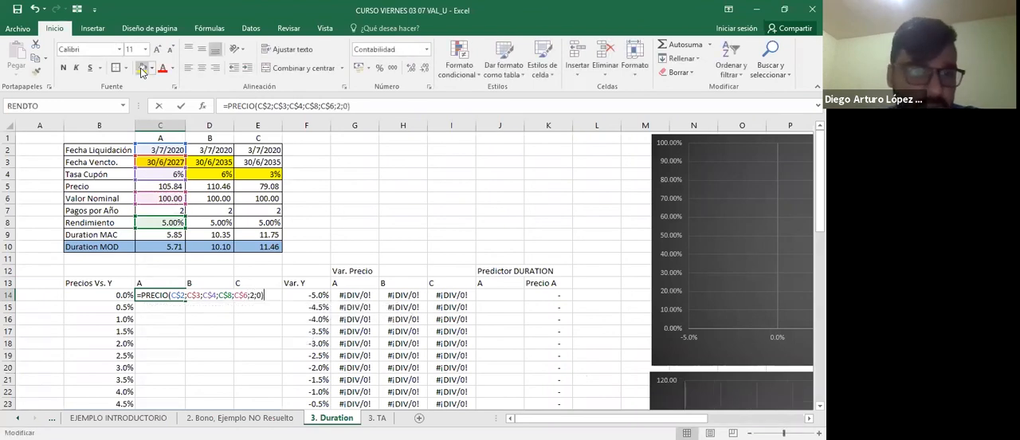
key("ctrl+Return")
Try copying the price formula from C14 to C15, check its references, and clear the copy.
key("ctrl+c")
key("Down")
key("ctrl+v")
key("F2")
key("Return")
key("Up")
key("Up")
key("F2")
key("Return")
key("Delete")
key("Up")
Replace the yield argument of the PRECIO formula in C14 with $B14, fixing only its column.
key("F2")
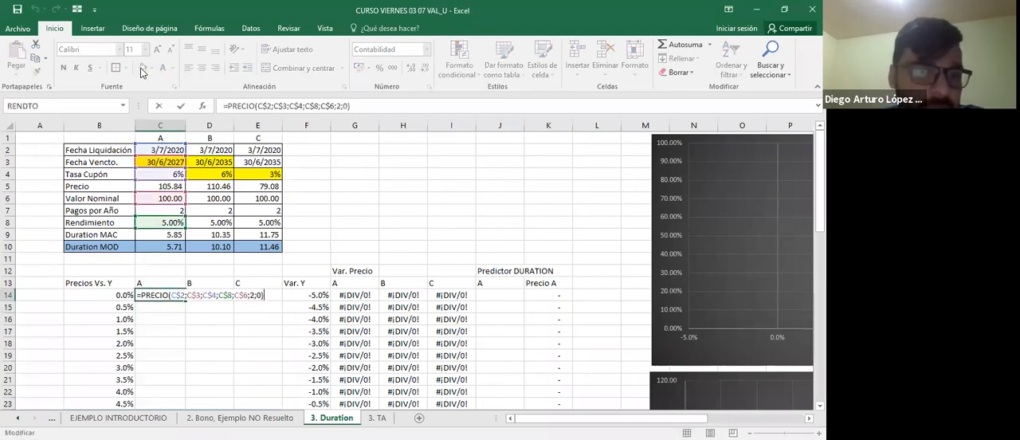
left_click_drag(169, 217, 115, 296)
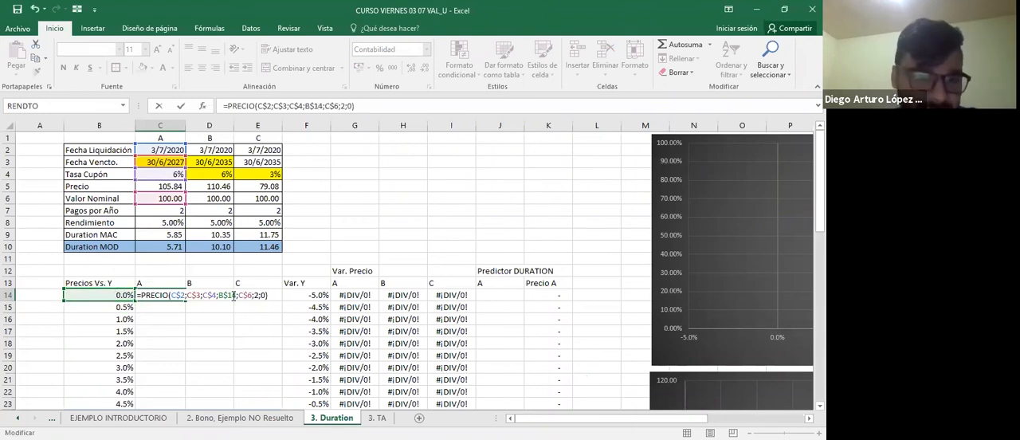
left_click(233, 295)
key("F4")
key("F4")
key("F4")
key("F4")
key("F4")
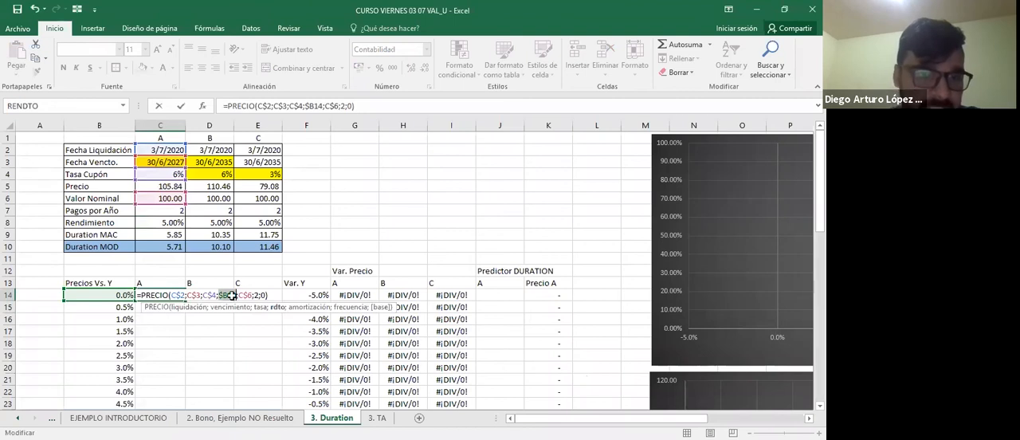
key("ctrl+Return")
Examine the cell references of the PRECIO formula in C14 and the yield it uses in B14.
key("F2")
key("Escape")
key("Right")
key("Left")
key("Left")
key("F2")
key("Escape")
key("Right")
key("Left")
key("Right")
key("Left")
key("Right")
key("F2")
key("Escape")
key("F2")
key("Escape")
key("F2")
key("Escape")
key("F2")
key("Escape")
key("F2")
key("Escape")
Copy bond A's price formula from C14 down the column through C54.
key("ctrl+c")
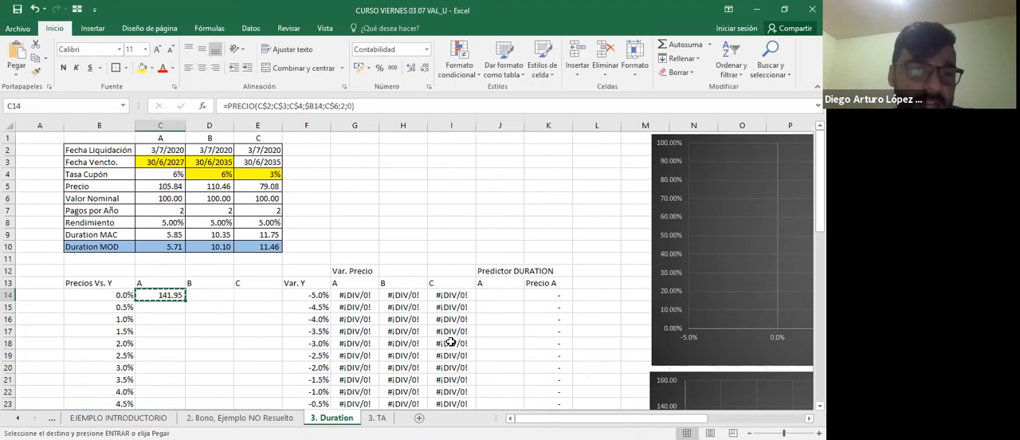
key("shift+Down")
key("shift+Down")
key("shift+Down")
key("shift+Down")
key("shift+Down")
key("shift+Down")
key("shift+Down")
key("shift+Down")
key("shift+Down")
key("shift+Down")
key("shift+Down")
key("shift+Down")
key("shift+Down")
key("shift+Down")
key("shift+Down")
key("shift+Down")
key("shift+Down")
key("shift+Down")
key("shift+Down")
key("shift+Down")
key("shift+Down")
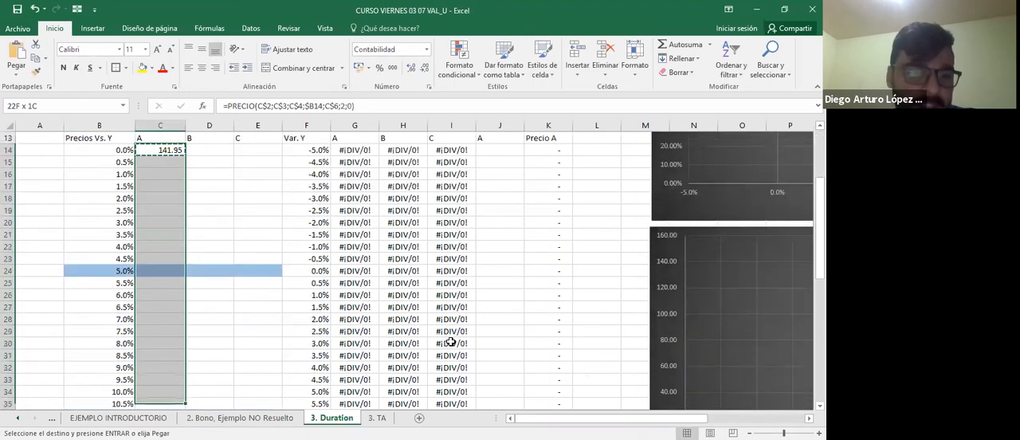
key("shift+Down")
key("shift+Down")
key("shift+Down")
key("shift+Down")
key("shift+Down")
key("shift+Down")
key("shift+Down")
key("shift+Down")
key("shift+Down")
key("shift+Down")
key("shift+Down")
key("shift+Down")
key("shift+Down")
key("shift+Down")
key("shift+Down")
key("shift+Down")
key("shift+Down")
key("shift+Down")
key("shift+Down")
key("shift+Down")
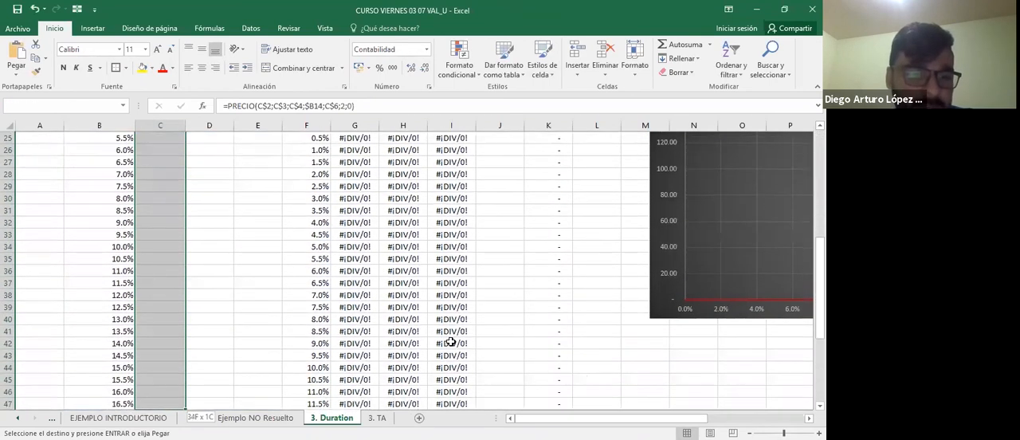
key("shift+Down")
key("shift+Up")
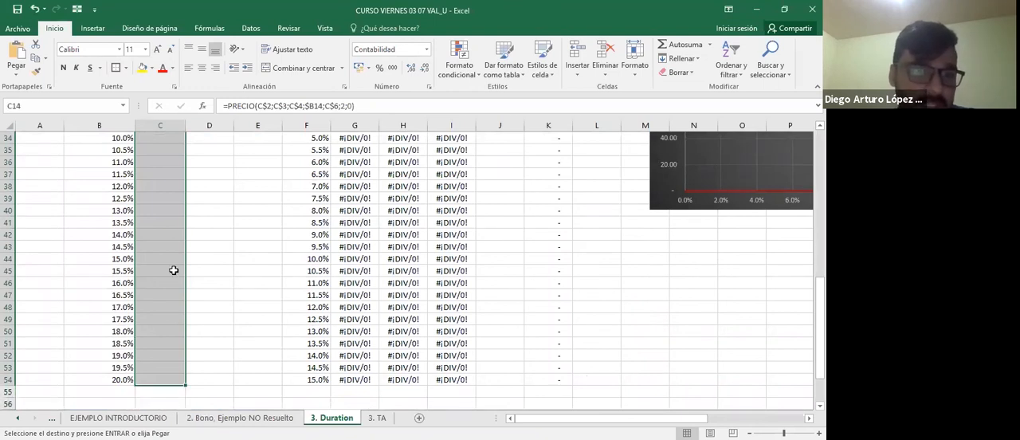
key("Return")
Copy the price formulas in C14:C54 into columns D and E for bonds B and C.
key("Right")
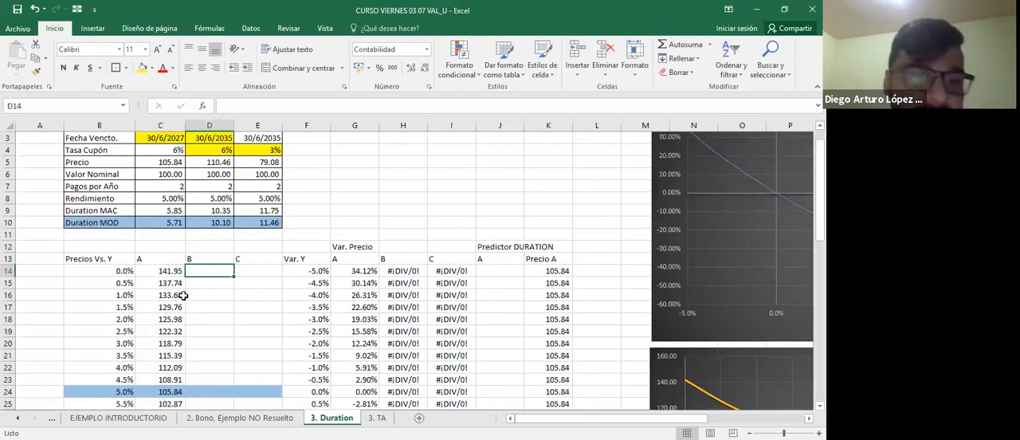
scroll(183, 295, "down", 3)
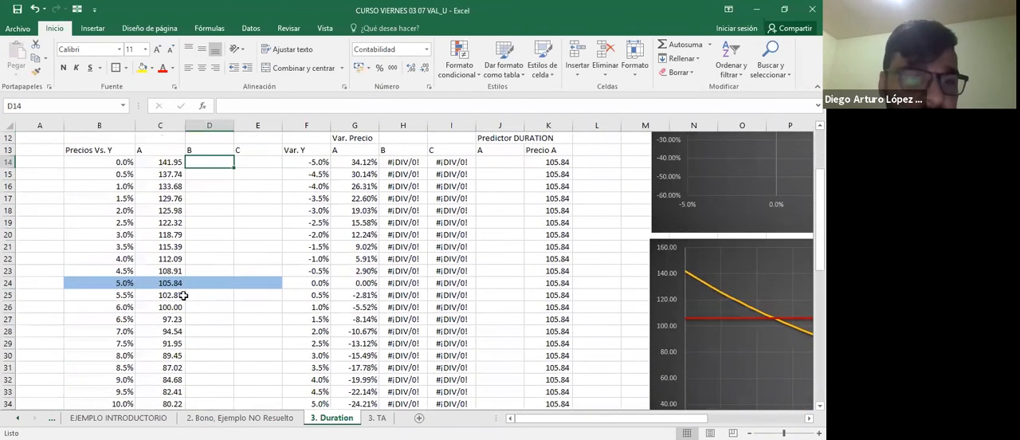
scroll(183, 295, "up", 3)
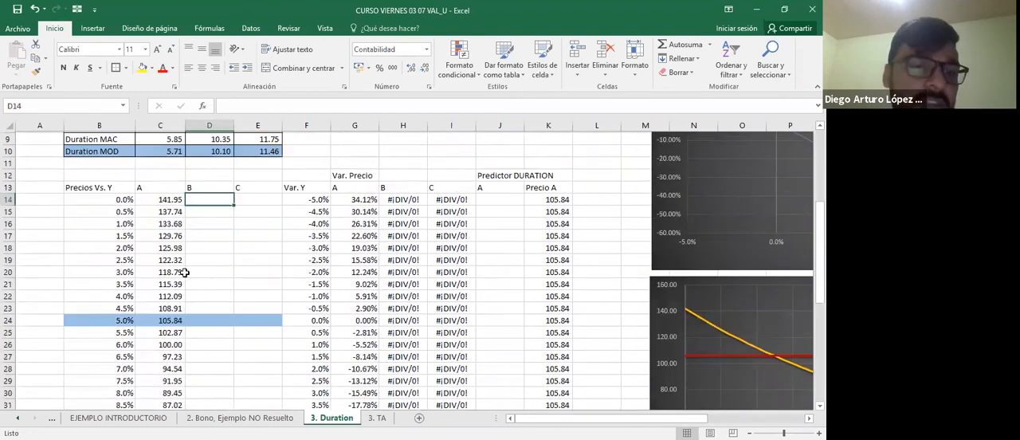
left_click(184, 272)
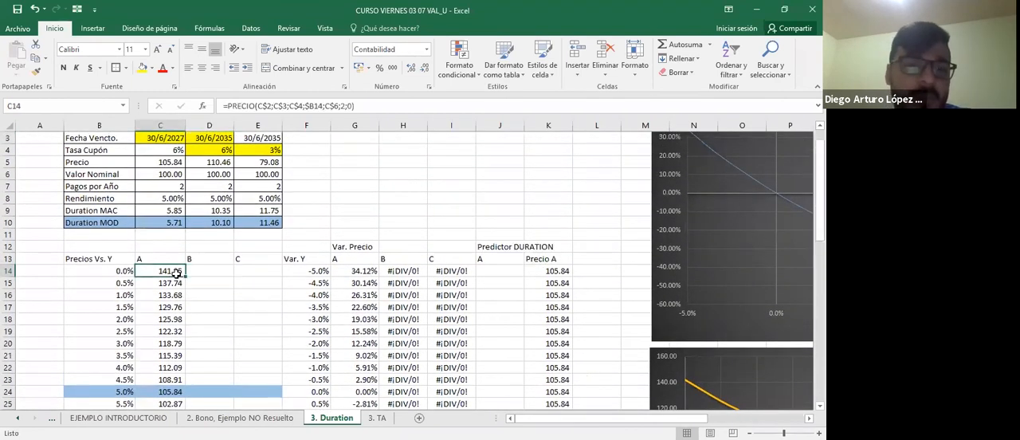
key("ctrl+shift+Down")
key("ctrl+c")
key("Right")
key("ctrl+v")
key("Right")
key("ctrl+v")
key("Escape")
scroll(318, 270, "up", 5)
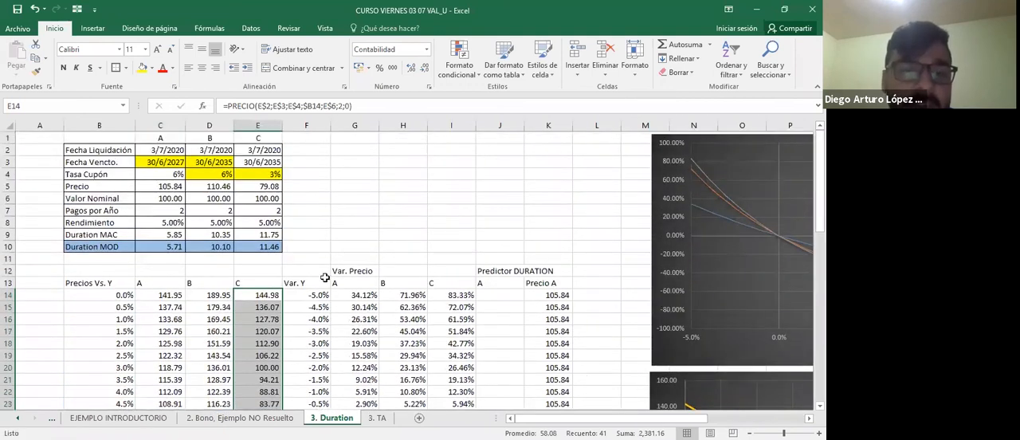
Highlight the Var. Y column from its header in F13 down to F54 with yellow fill.
scroll(302, 340, "down", 2)
left_click(307, 332)
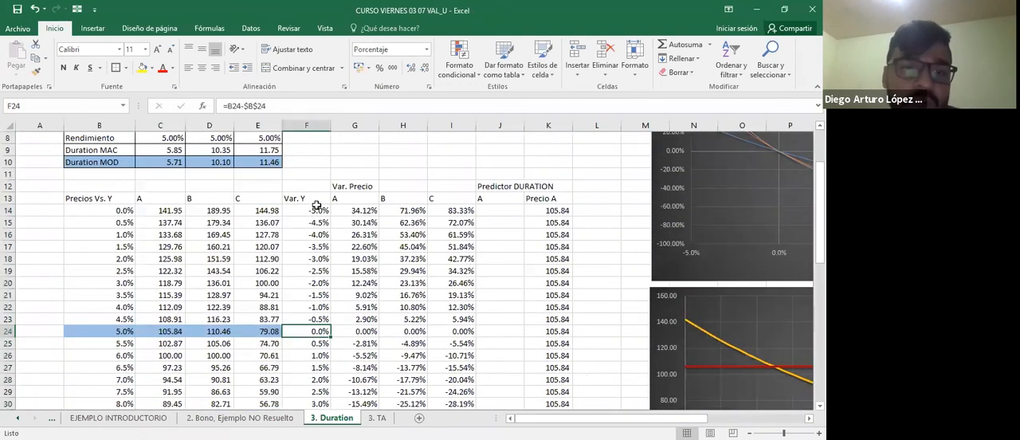
left_click(317, 200)
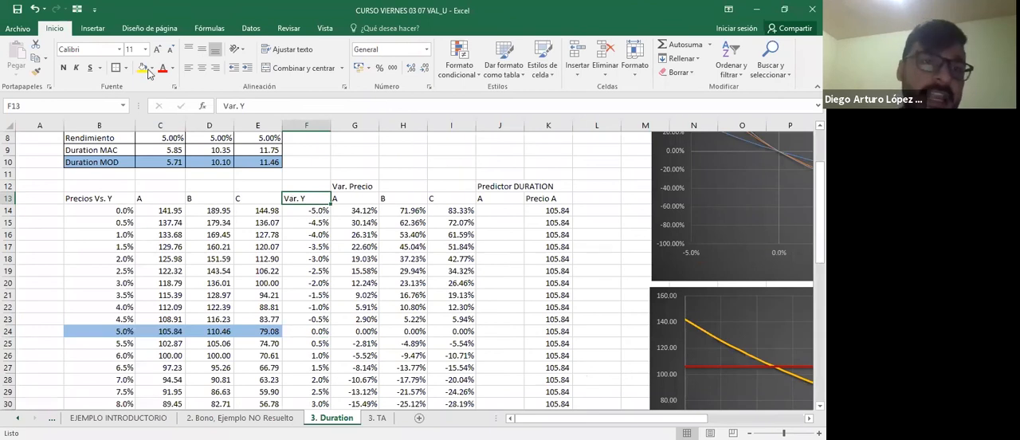
key("ctrl+shift+Down")
scroll(347, 242, "up", 10)
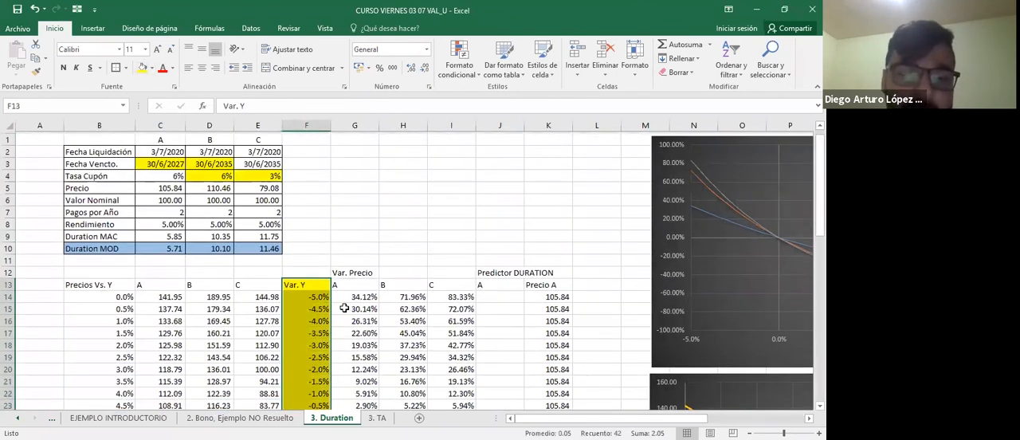
Examine the Var. Y formula in F14 and bond A's Var. Precio formula in G14.
left_click(344, 306)
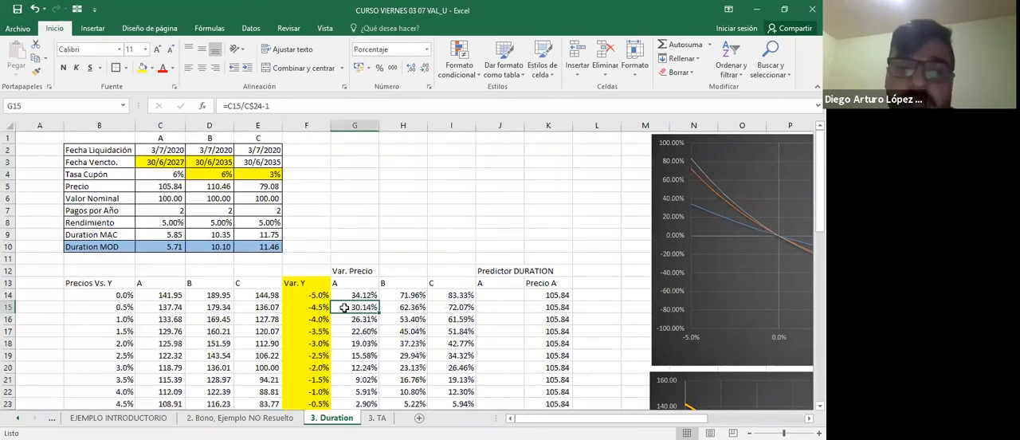
scroll(344, 306, "down", 2)
left_click(313, 320)
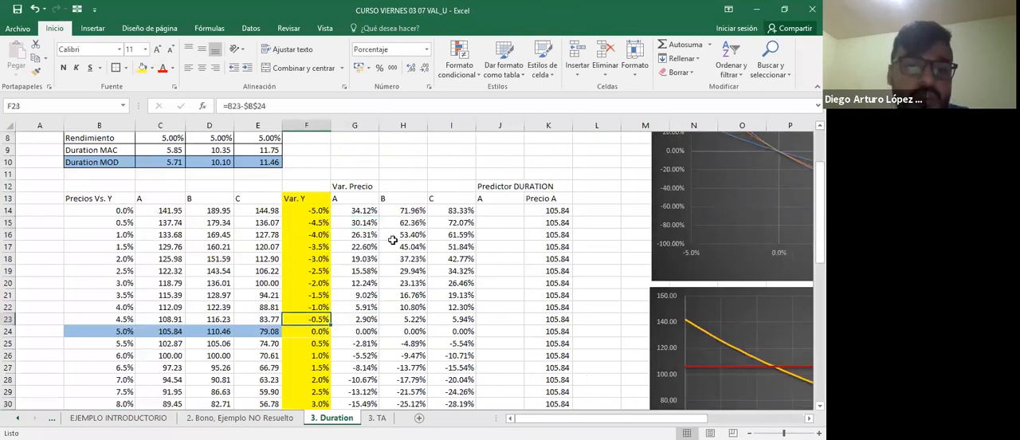
double_click(306, 210)
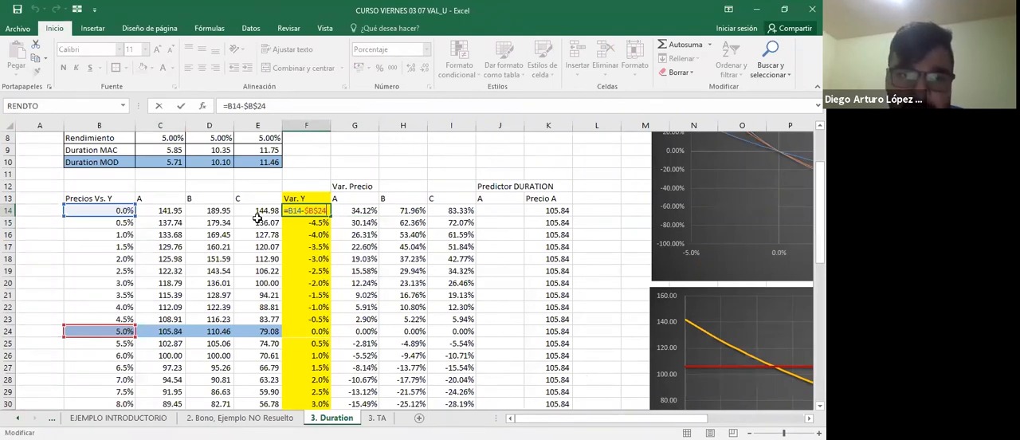
key("Escape")
key("Right")
key("F2")
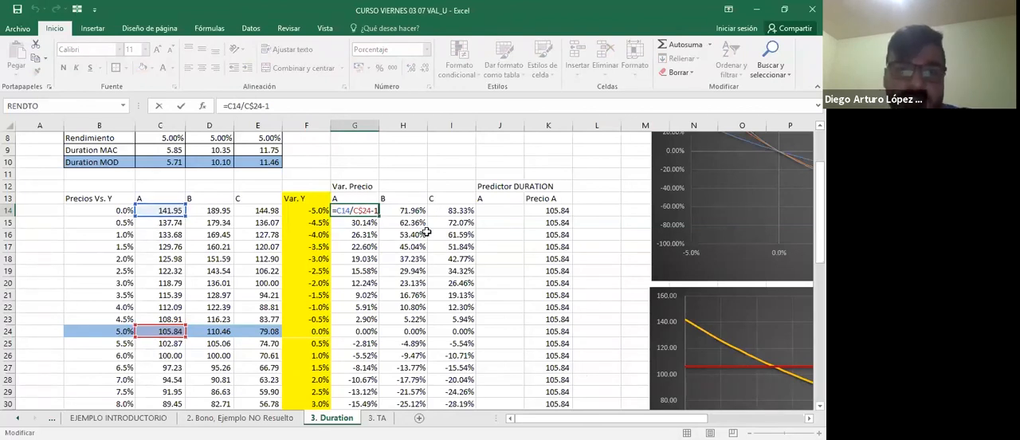
Change the outline color of the bond C series in the price variation chart to standard red.
key("Right")
key("Right")
key("Right")
key("Right")
key("Right")
key("Right")
key("Right")
key("Right")
key("Right")
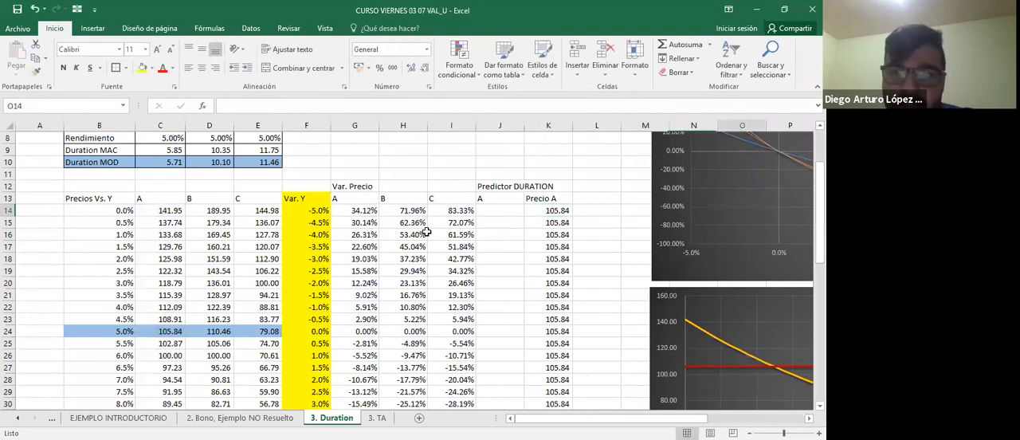
key("Right")
key("Right")
key("Right")
key("Right")
key("Right")
key("Right")
key("Right")
key("Right")
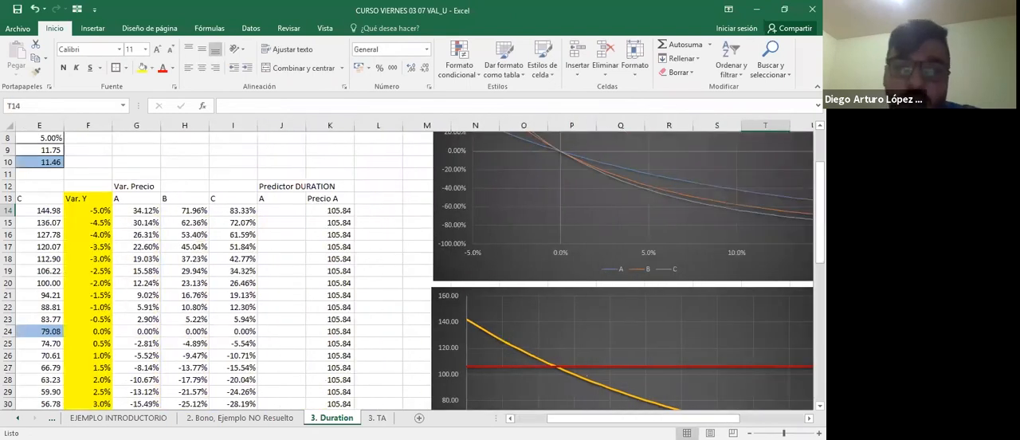
key("ctrl+Up")
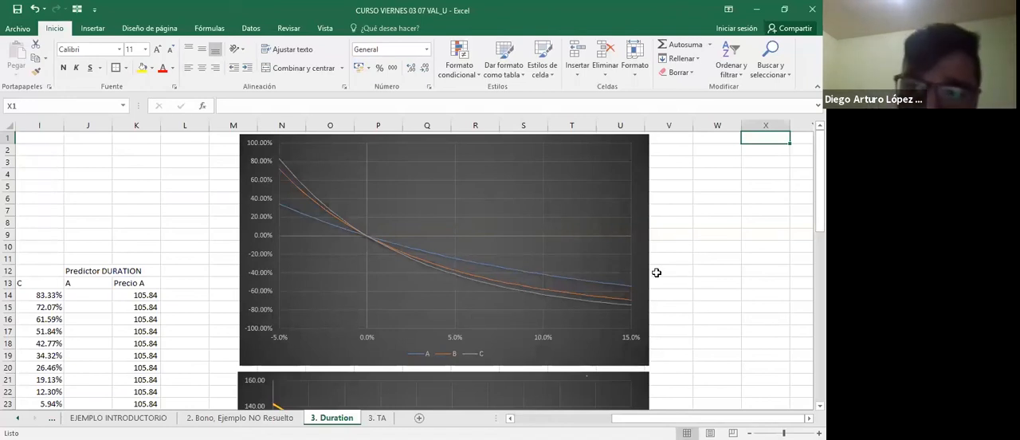
left_click(543, 295)
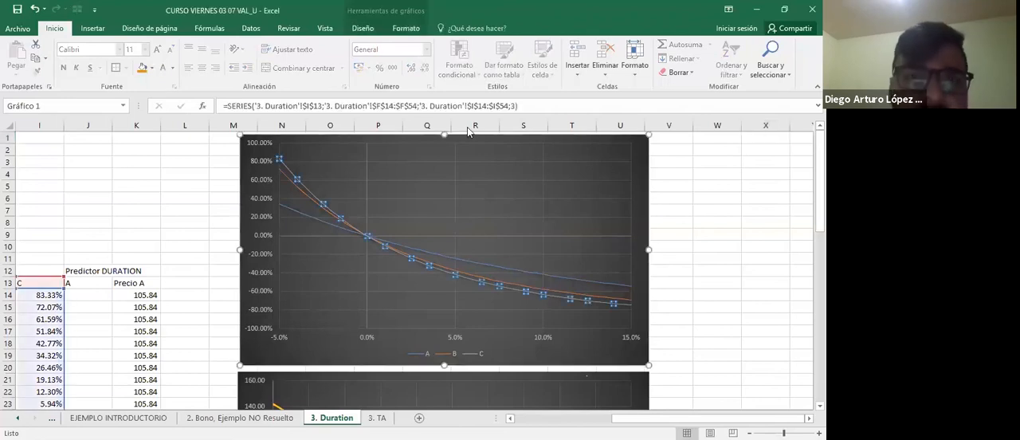
left_click(405, 28)
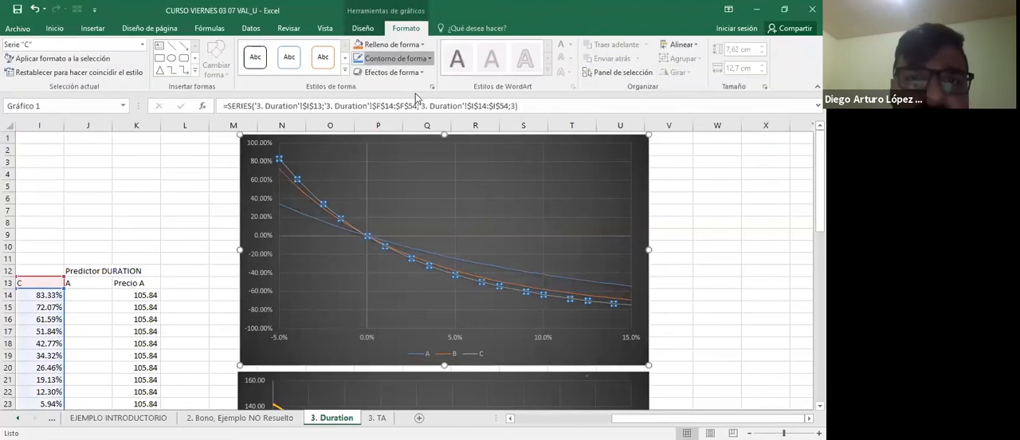
left_click(428, 59)
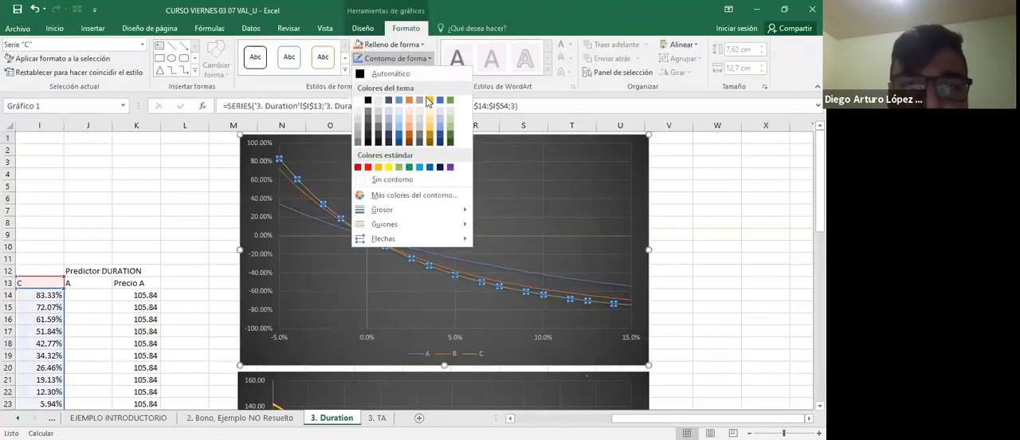
left_click(367, 167)
left_click(717, 256)
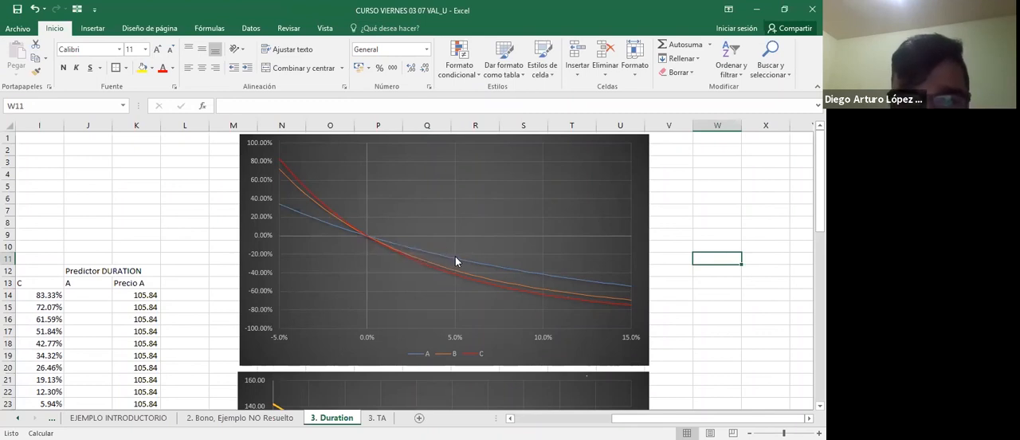
Compare the price variation curves of bonds A, B and C in the chart with their modified durations in row 10.
mouse_move(454, 264)
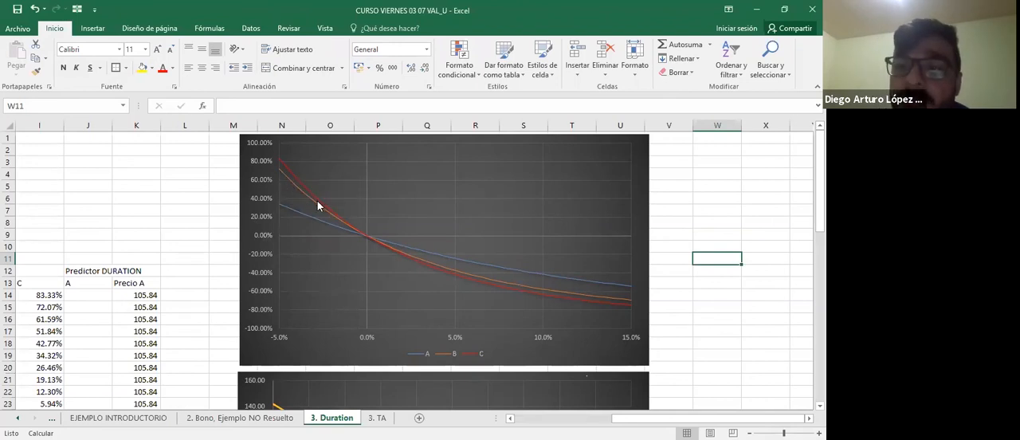
scroll(255, 208, "left", 1)
scroll(256, 209, "left", 5)
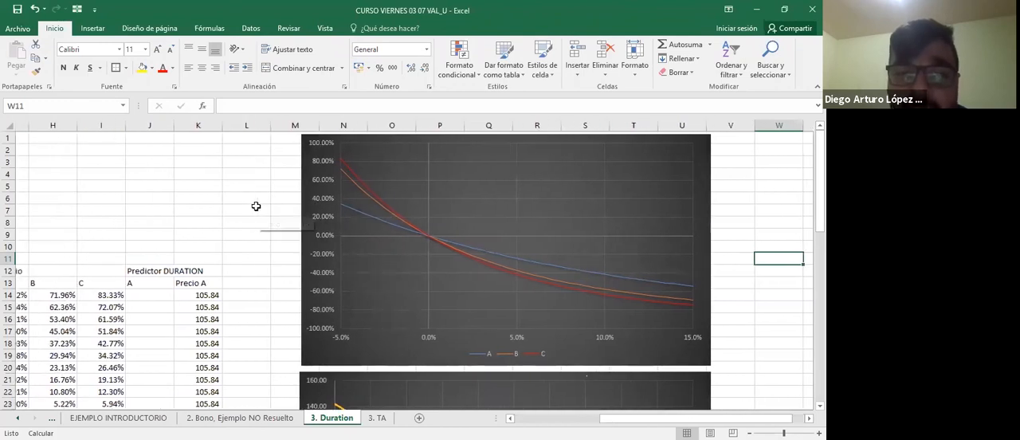
scroll(256, 206, "left", 1)
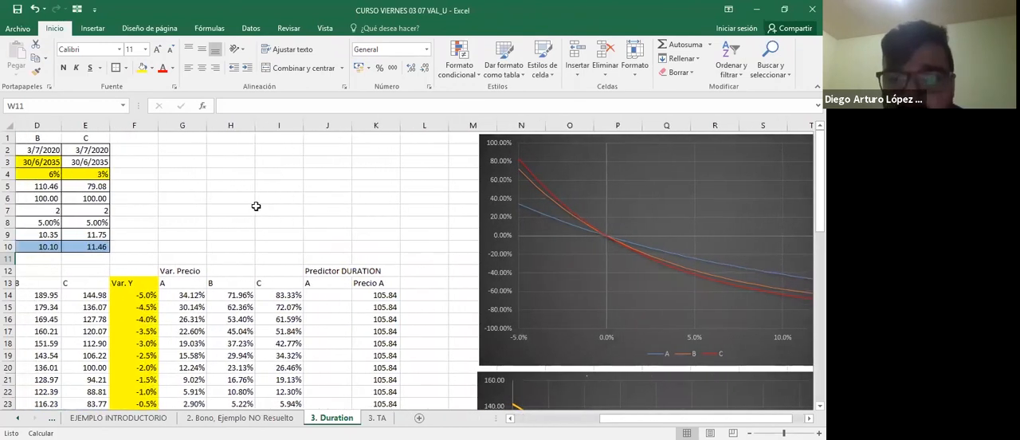
scroll(256, 206, "left", 1)
scroll(505, 234, "right", 3)
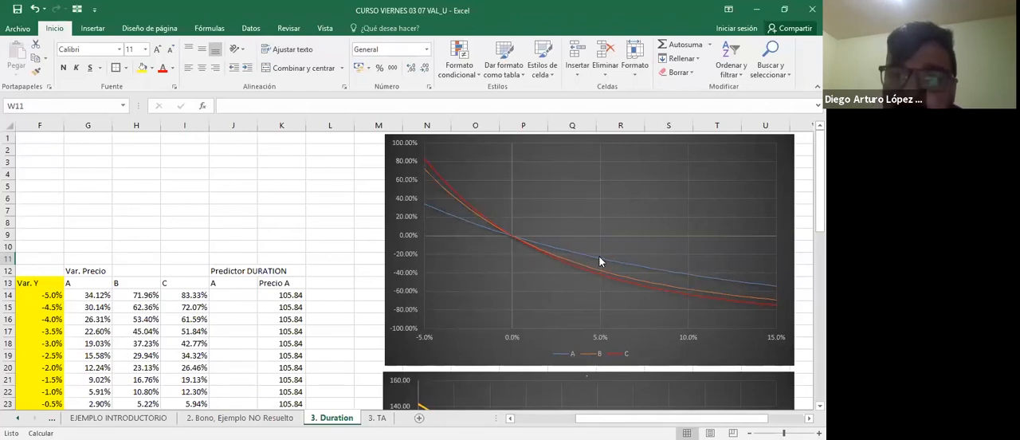
mouse_move(599, 262)
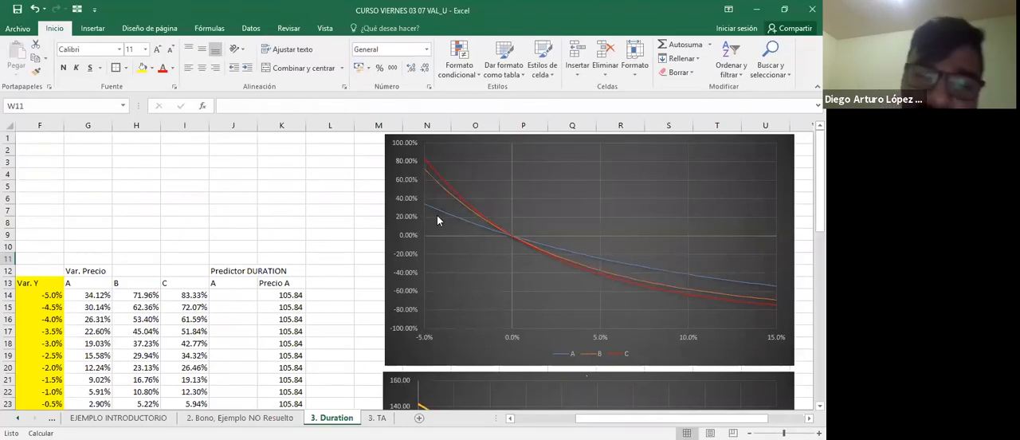
mouse_move(426, 206)
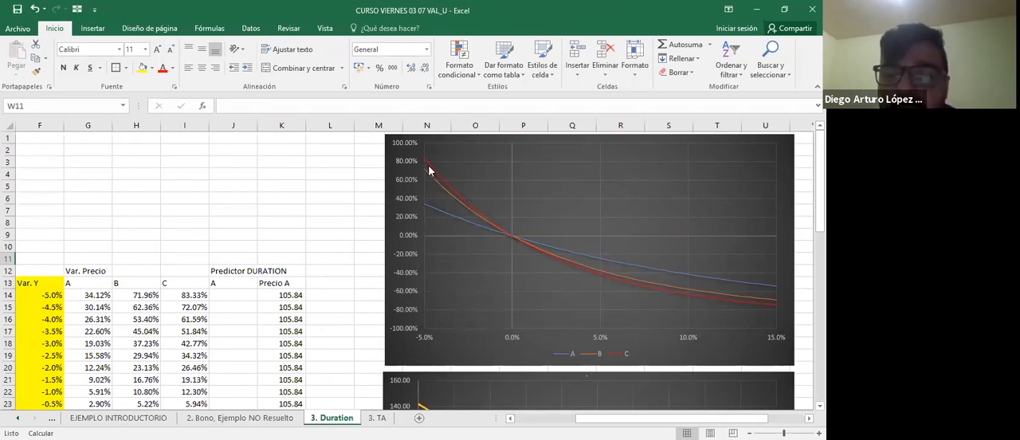
mouse_move(429, 169)
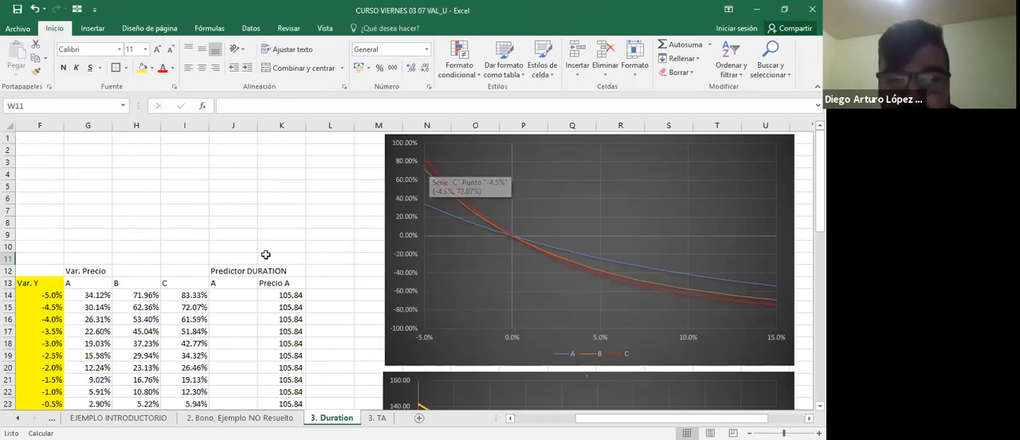
scroll(265, 254, "left", 3)
scroll(265, 254, "left", 2)
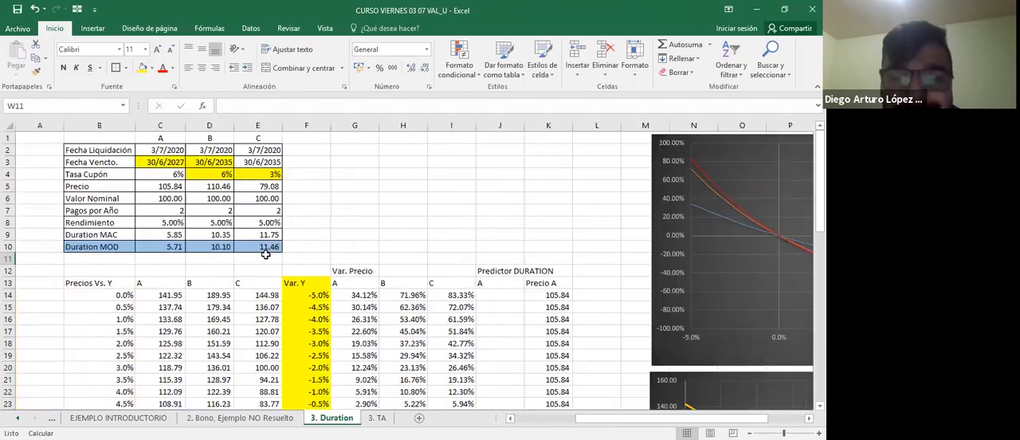
scroll(266, 254, "left", 1)
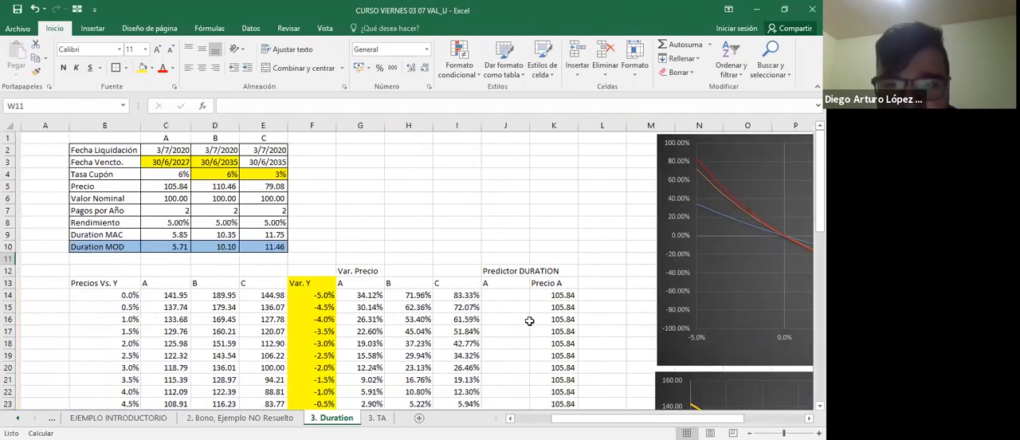
Examine the Precio A formula in K14 under Predictor DURATION.
left_click(567, 294)
key("F2")
key("Return")
key("F2")
key("Escape")
key("Up")
key("Left")
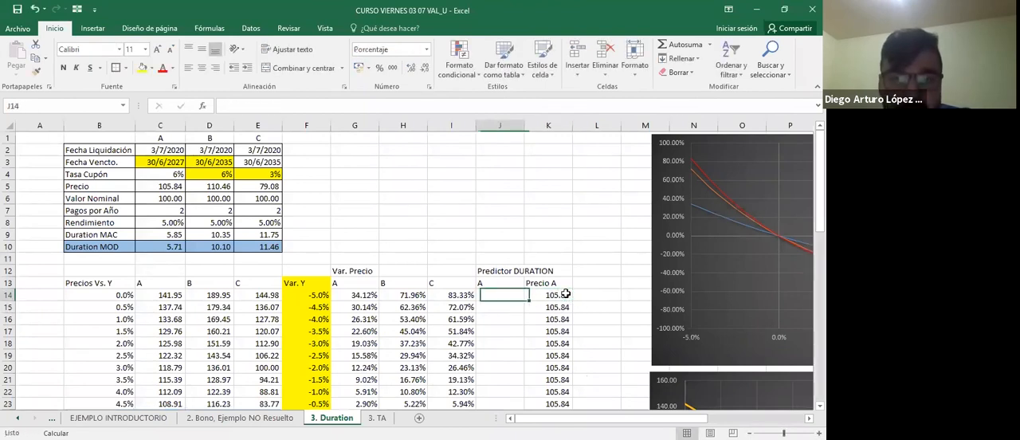
key("Up")
key("Down")
key("Right")
key("Left")
key("Right")
key("Left")
key("Right")
key("Right")
key("Left")
key("Left")
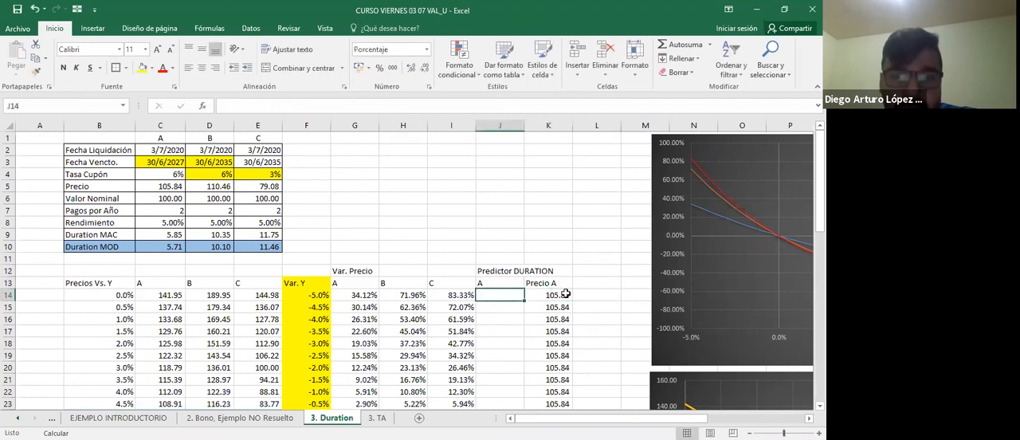
Trace the Precio A formula in K14 to its references, the base price in C24 and the predictor in J14.
key("Right")
key("F2")
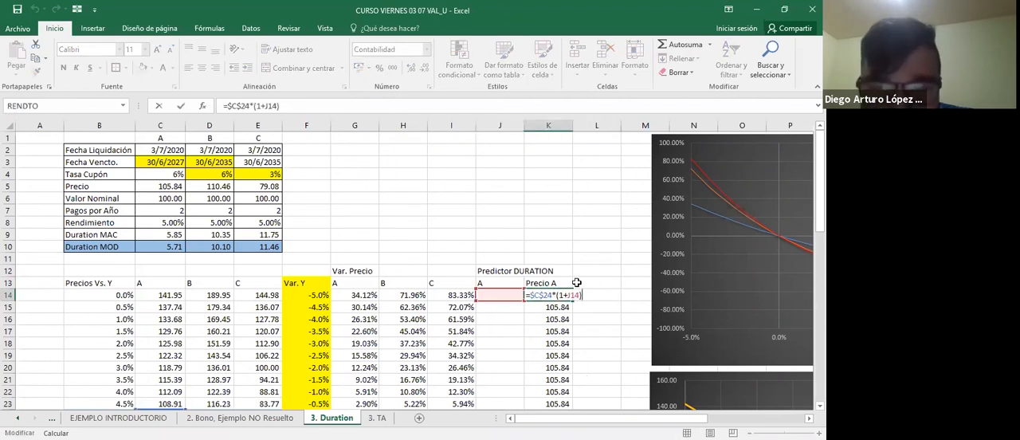
scroll(576, 282, "down", 3)
scroll(576, 282, "up", 3)
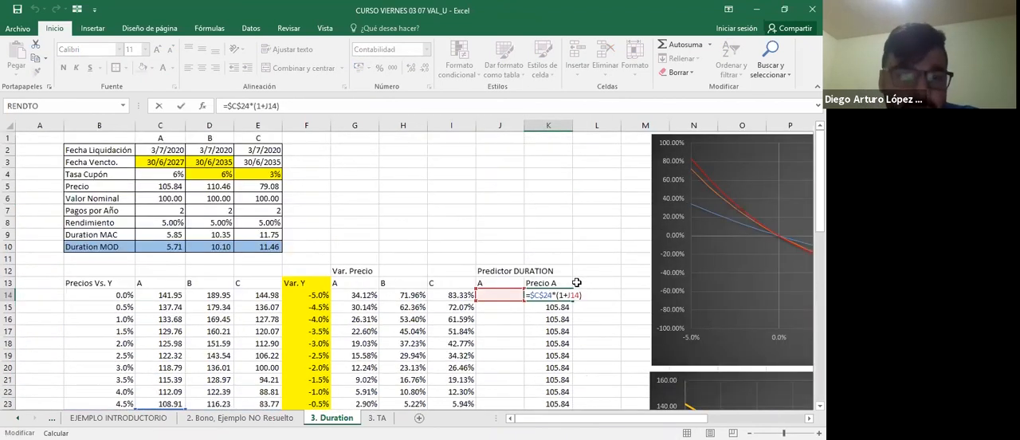
scroll(576, 282, "down", 2)
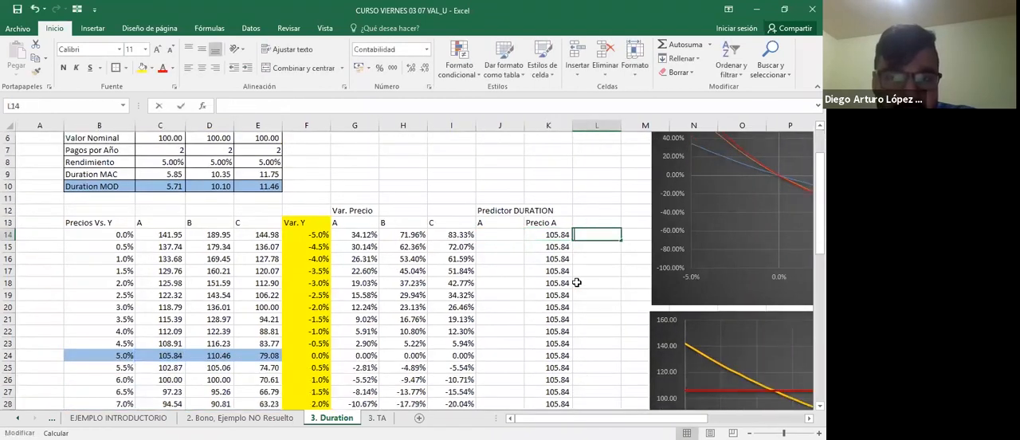
key("Escape")
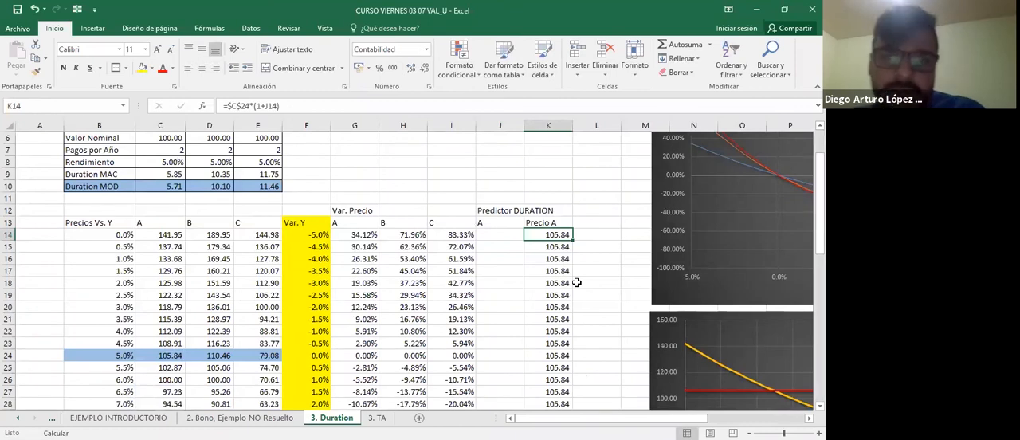
key("F2")
key("Escape")
key("F2")
key("Escape")
key("Left")
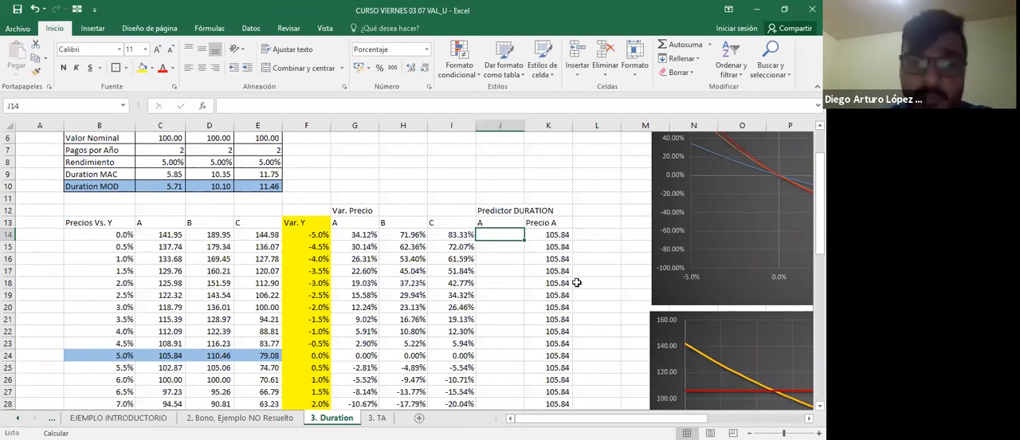
Review the modified duration formula on the 2.BONDS Introducción sheet, then return to the 3. Duration sheet.
key("ctrl+Page_Up")
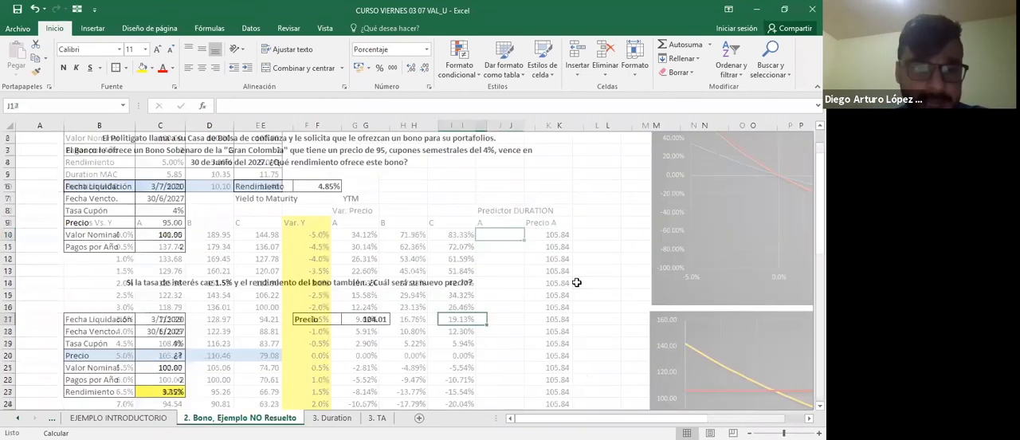
key("ctrl+Page_Up")
key("ctrl+Page_Up")
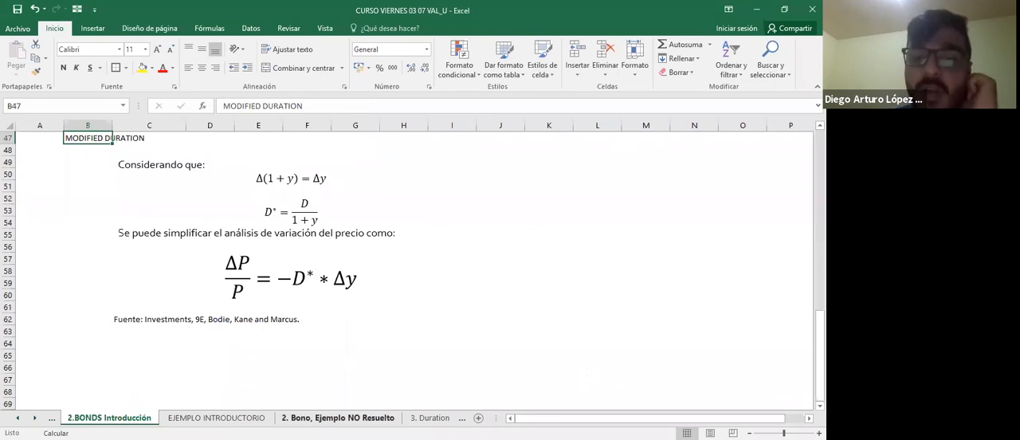
left_click(430, 418)
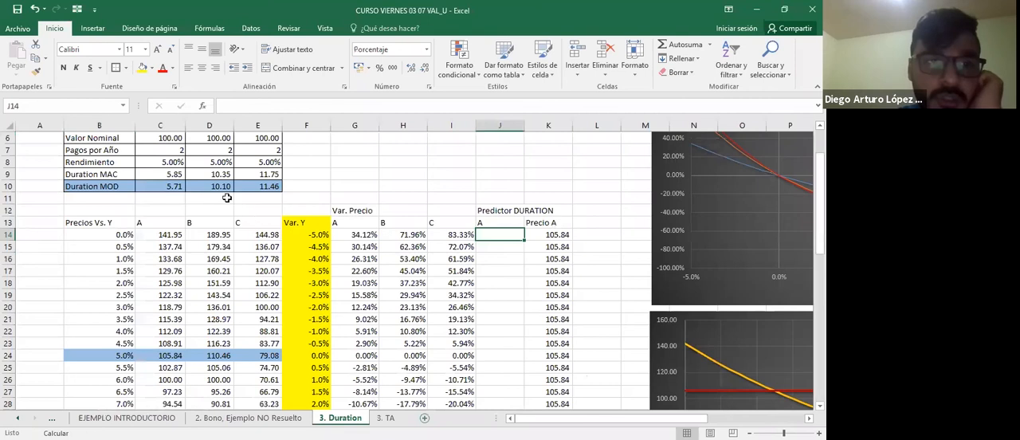
Enter bond A's duration predictor in J14 as =-$C$10*F14, with the modified duration locked as an absolute reference.
type("-")
left_click(172, 185)
type("*")
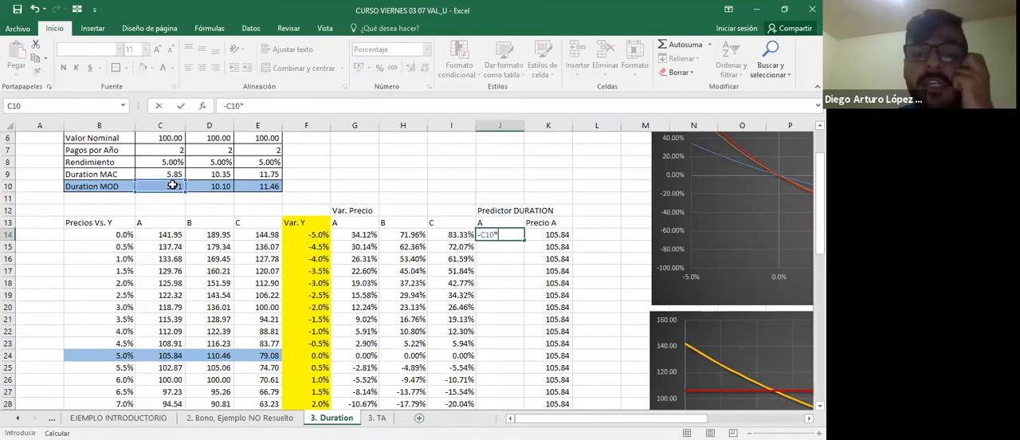
left_click(302, 232)
left_click(488, 235)
key("F4")
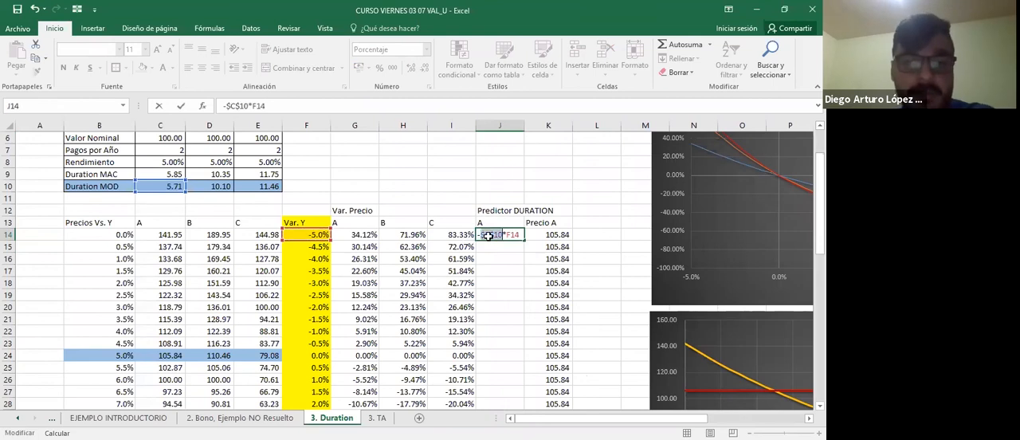
key("ctrl+Return")
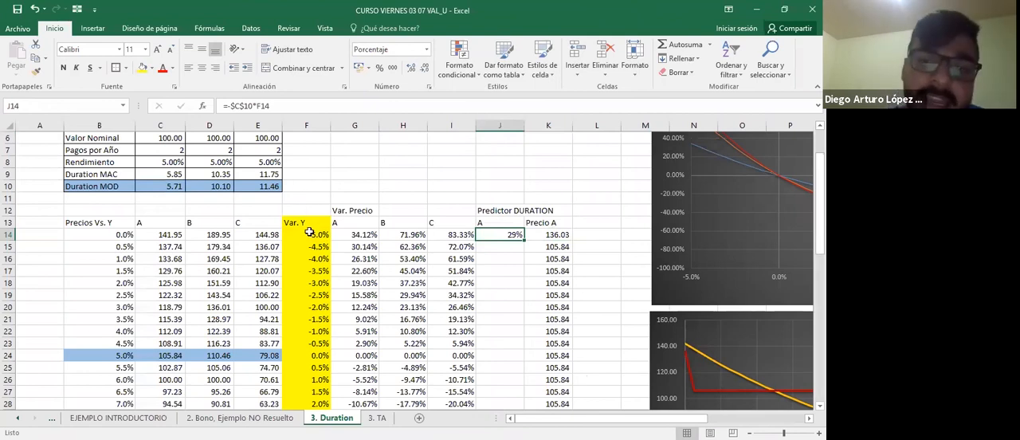
Check the references of the predictor formula in J14 and the Precio A formula in K14.
key("F2")
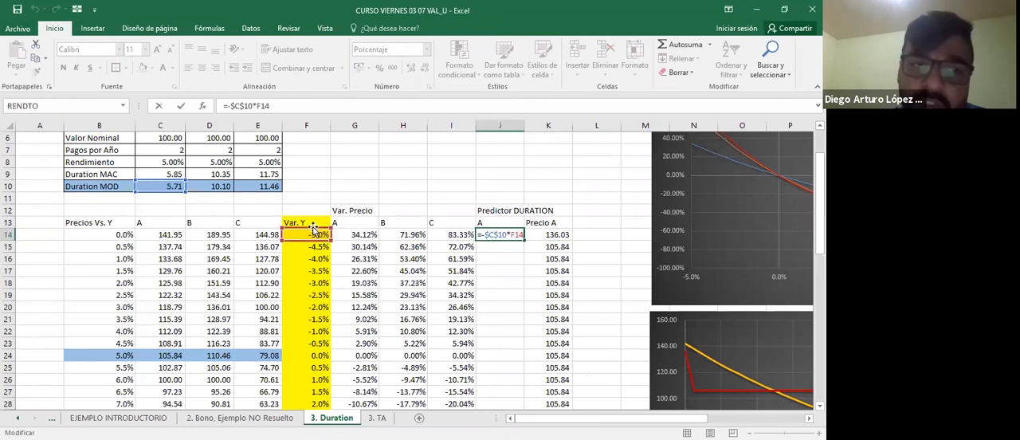
key("Escape")
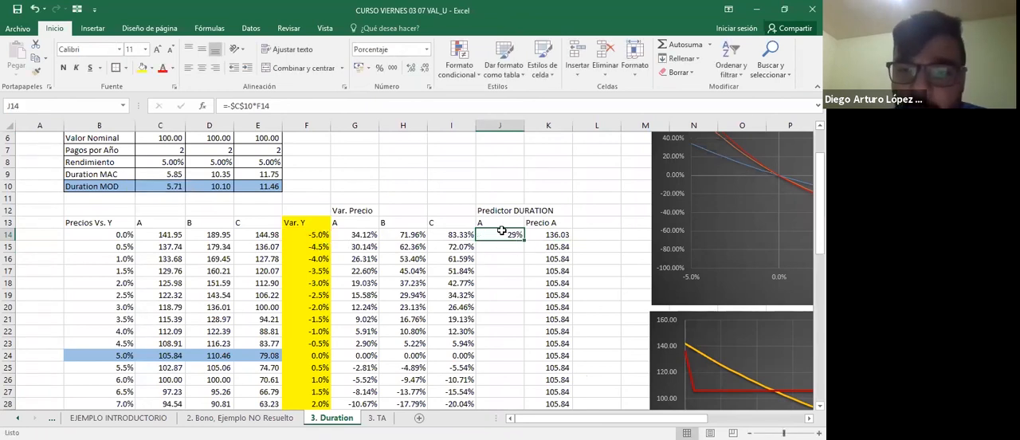
left_click(562, 237)
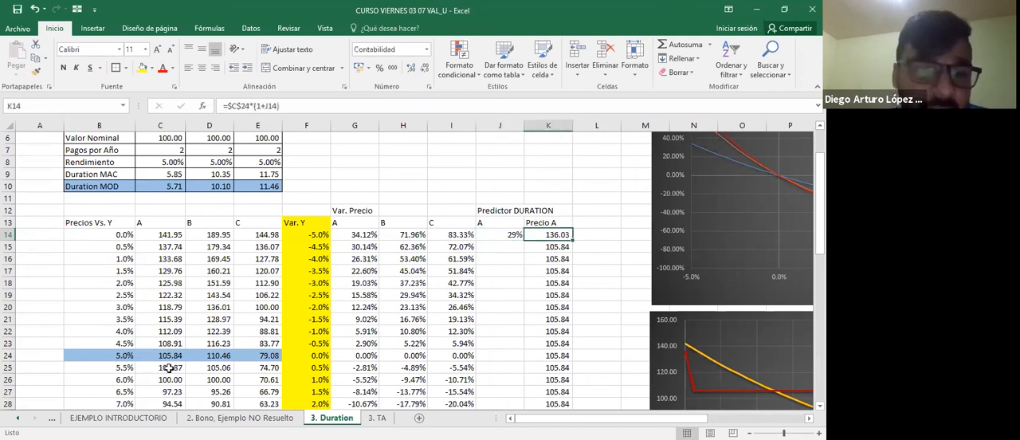
key("F2")
key("Escape")
Copy the predictor formula from J14 down through J54.
key("Left")
key("ctrl+c")
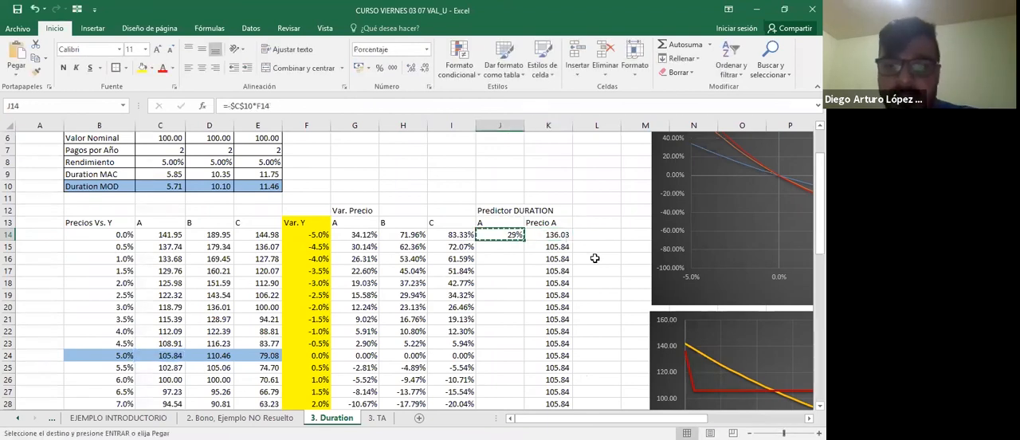
key("shift+Down")
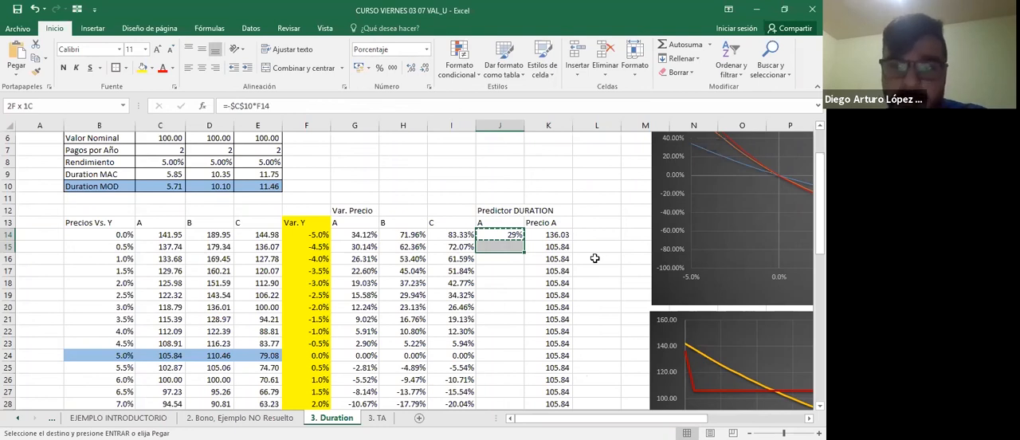
key("shift+Down")
key("shift+Down")
key("shift+Down")
key("shift+Down")
key("shift+Down")
key("shift+Down")
key("shift+Down")
key("shift+Down")
key("shift+Down")
key("shift+Down")
key("shift+Down")
key("shift+Down")
key("shift+Down")
key("shift+Down")
key("shift+Down")
key("shift+Down")
key("shift+Down")
key("shift+Down")
key("shift+Down")
key("shift+Down")
key("ctrl+v")
Examine the predictor values in column J, including J24 at zero yield variation, and the chart below them.
scroll(594, 259, "up", 10)
scroll(594, 259, "right", 2)
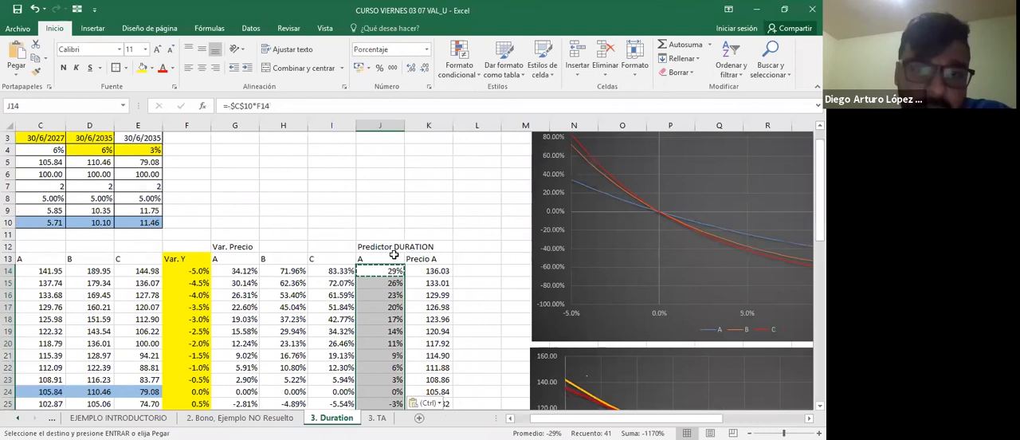
scroll(394, 253, "down", 3)
scroll(394, 254, "down", 2)
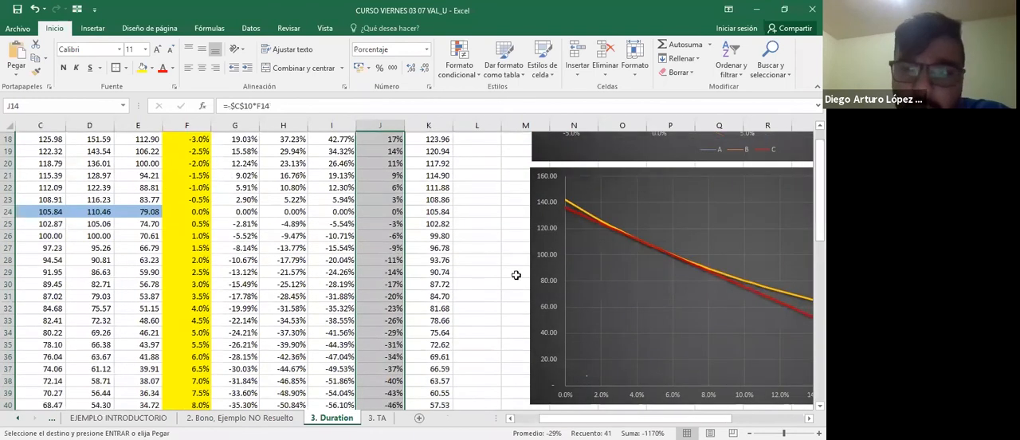
left_click(380, 212)
scroll(375, 223, "up", 3)
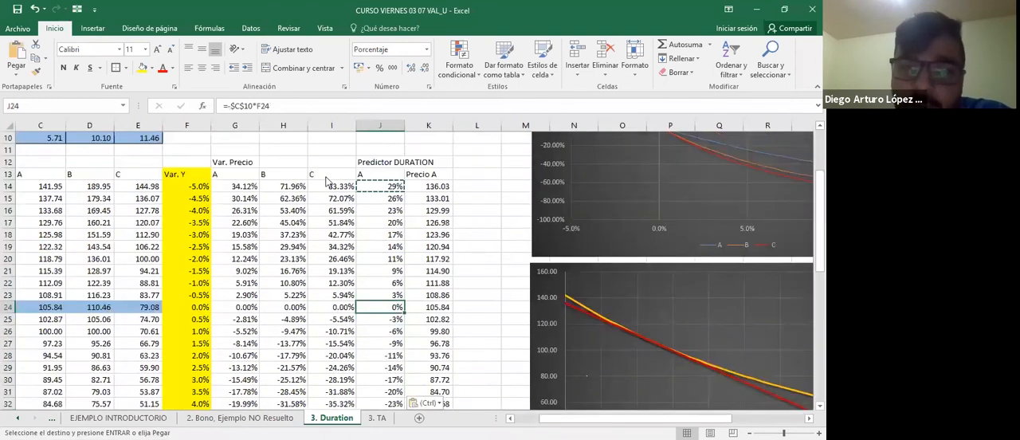
scroll(613, 306, "down", 3)
scroll(613, 306, "right", 3)
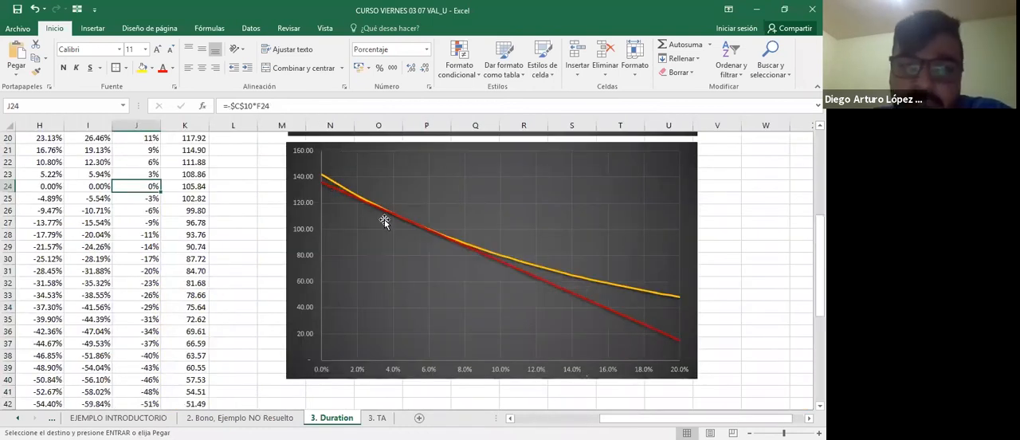
Inspect the A Duration Estimado series in the lower chart and compare it with bond A's actual price curve.
left_click(325, 191)
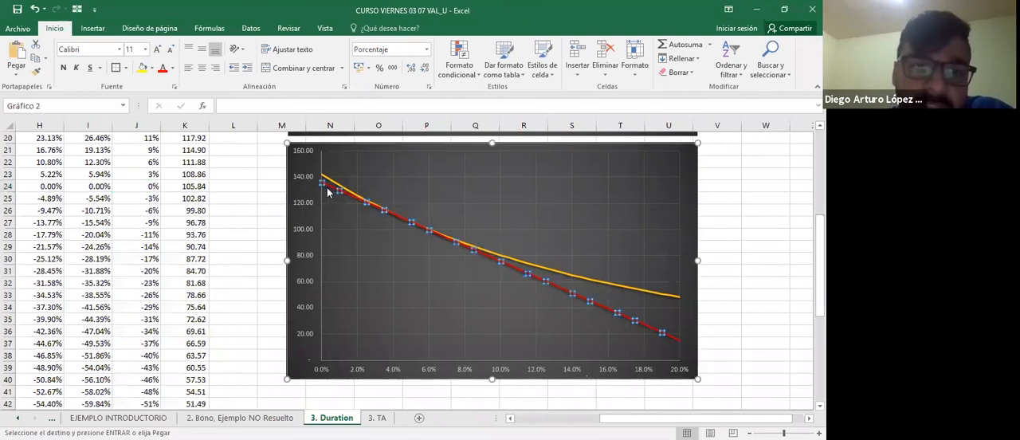
left_click(234, 199)
mouse_move(341, 197)
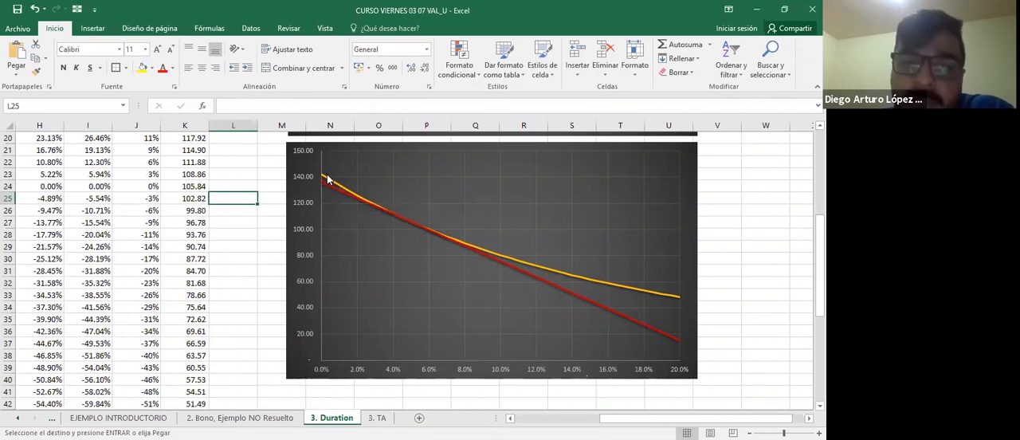
left_click(715, 308)
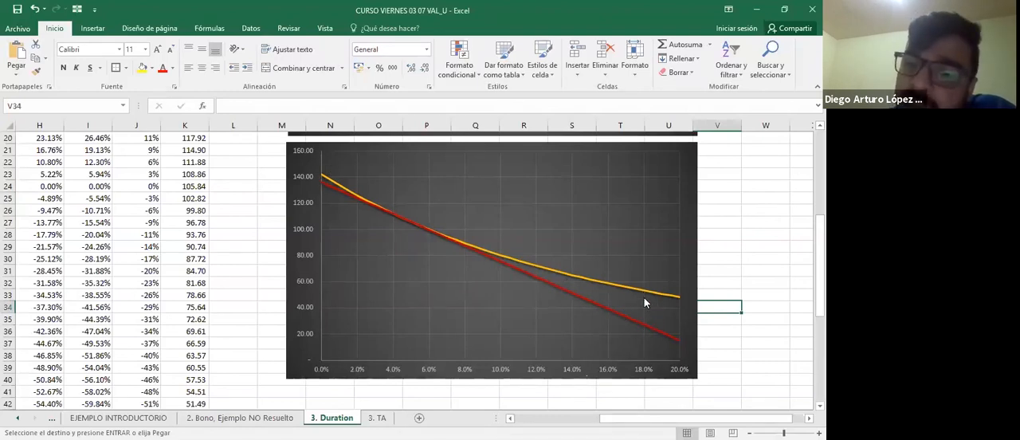
mouse_move(466, 246)
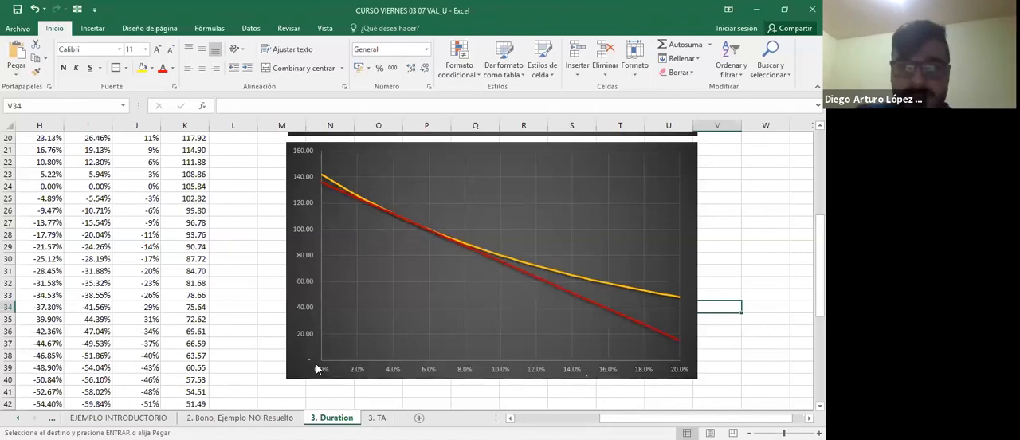
Open the 3. TA worksheet containing the $10.000 loan amortization exercise.
scroll(316, 368, "up", 6)
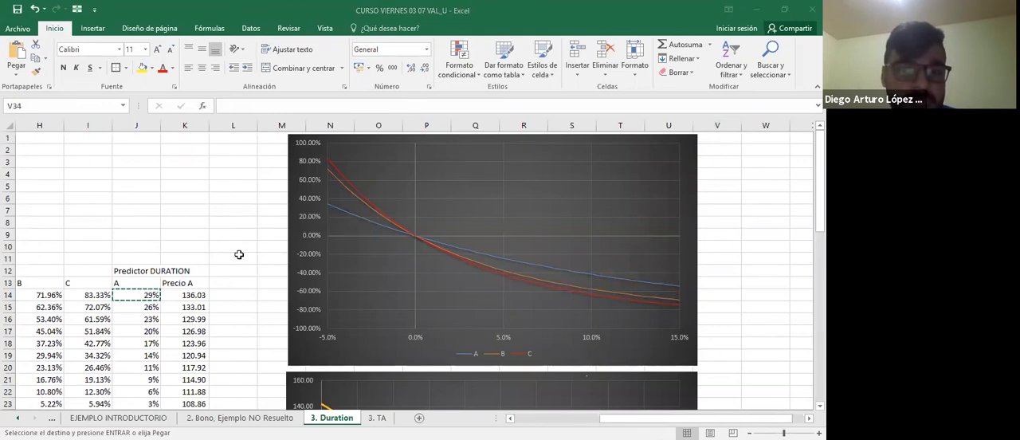
left_click(377, 418)
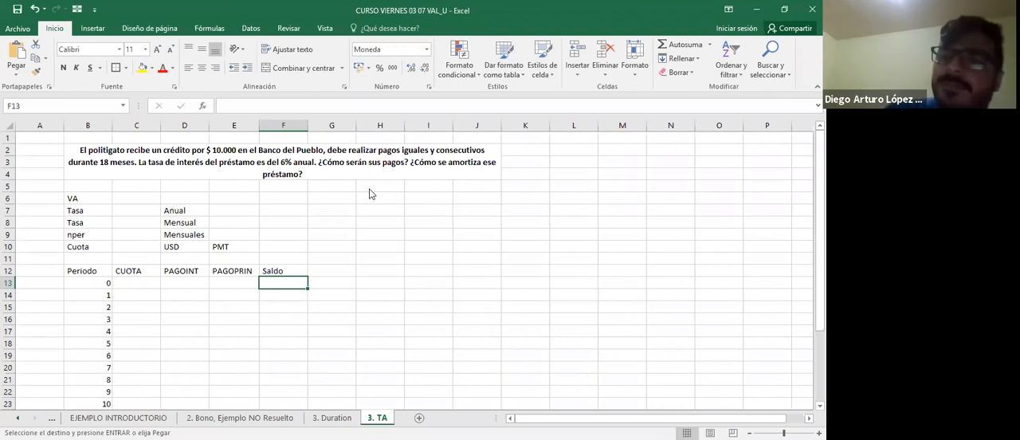
key("Left")
key("Left")
key("Left")
key("Left")
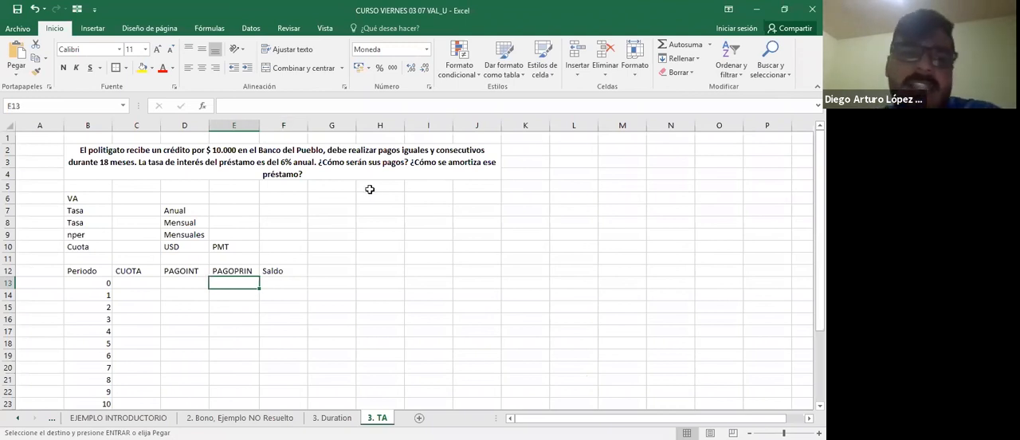
Enter 6% as the annual rate (Tasa Anual) in C7.
key("Up")
key("Up")
key("Up")
key("Up")
key("Up")
key("Up")
key("Right")
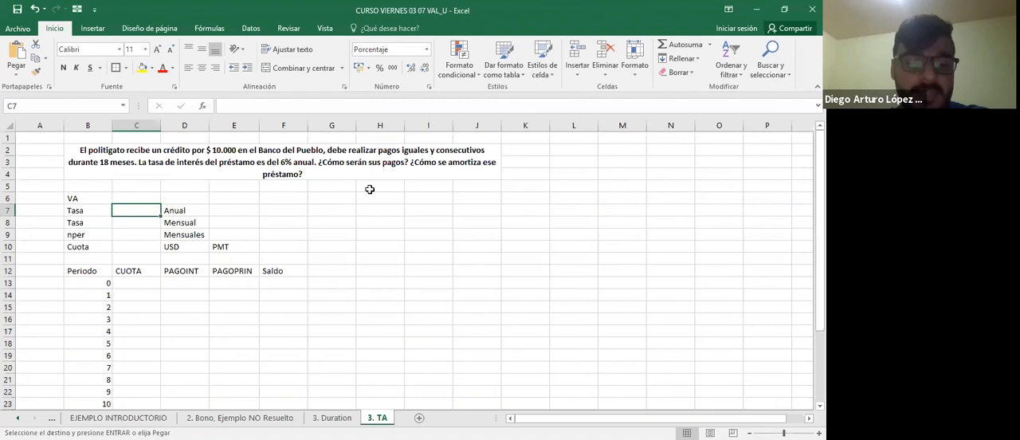
type("5")
key("Return")
key("Up")
type("6")
key("Return")
key("Up")
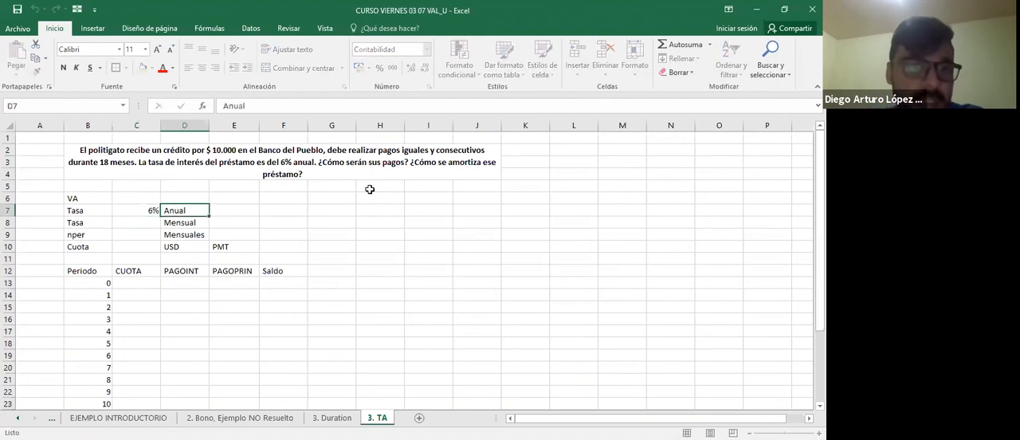
Calculate the monthly rate in C8 by dividing C7 by 12, and enter 18 as nper in C9.
key("Down")
type("+")
key("Escape")
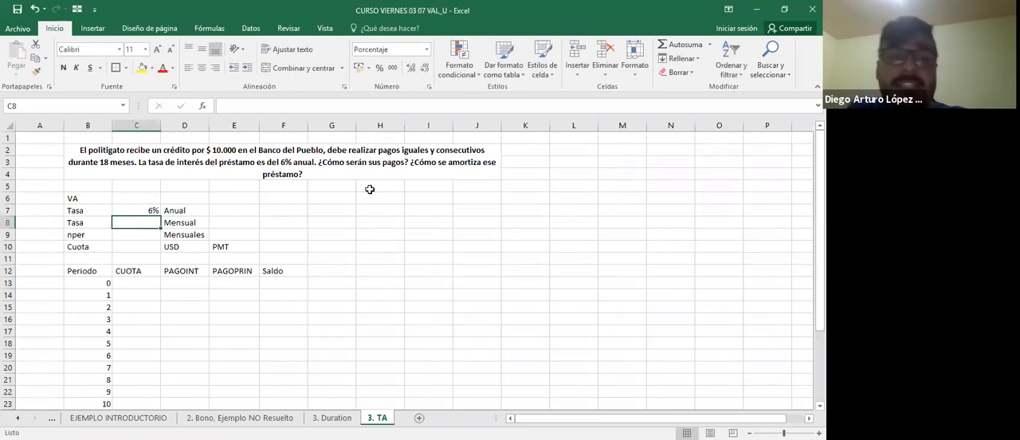
type("+")
key("Up")
type("/12")
key("Return")
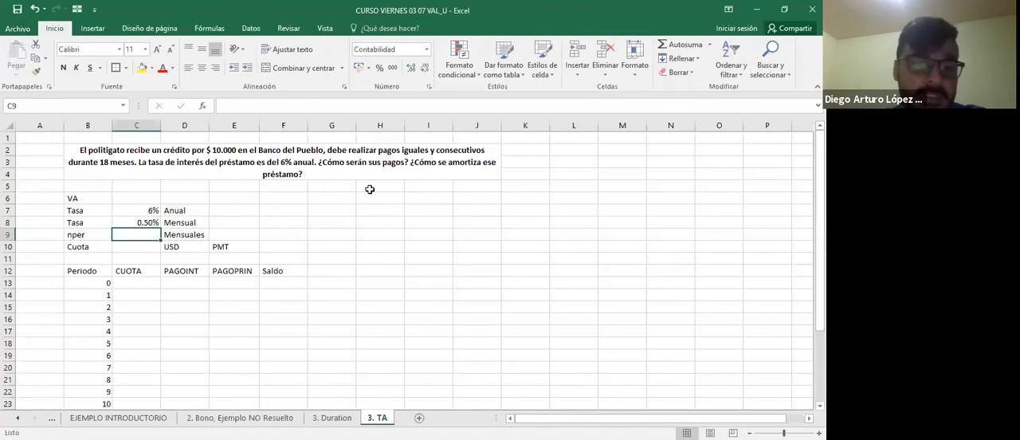
type("18")
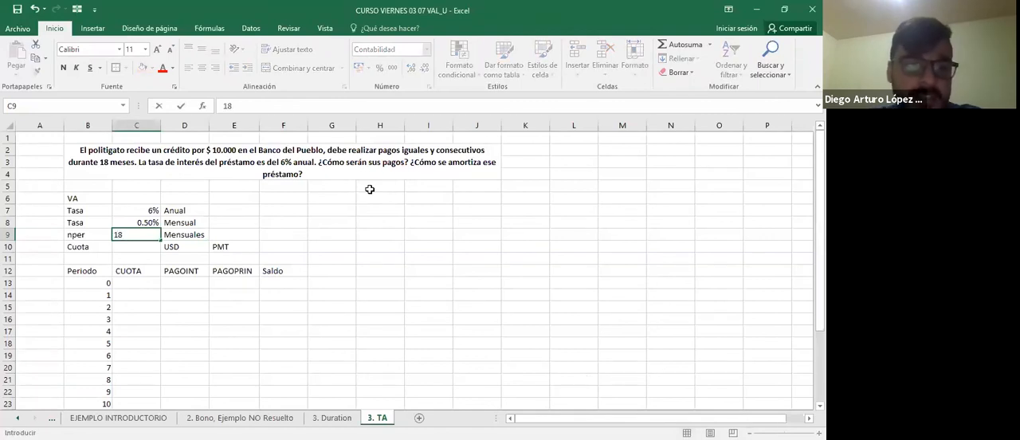
key("Return")
Label the VA row with the text Valor Prestado in D6.
key("Up")
key("Up")
key("Up")
key("Up")
key("Left")
key("Right")
key("Right")
type("PREST")
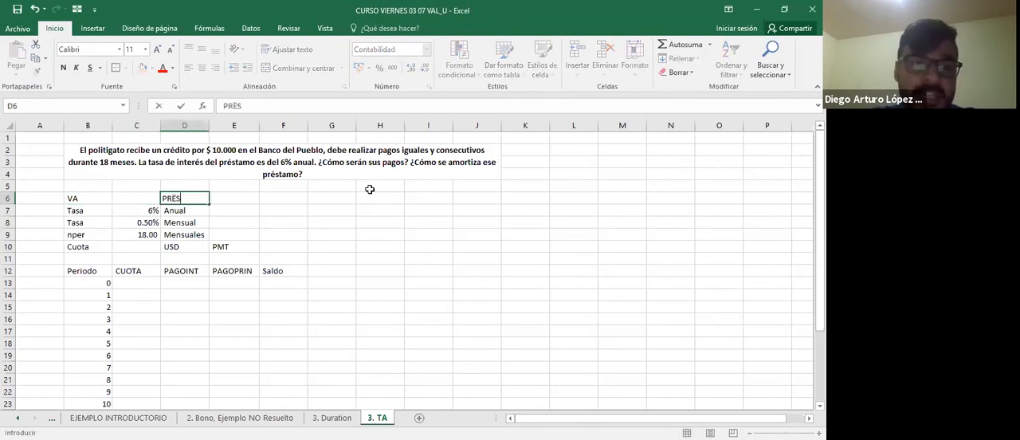
key("BackSpace")
key("BackSpace")
key("BackSpace")
key("BackSpace")
key("BackSpace")
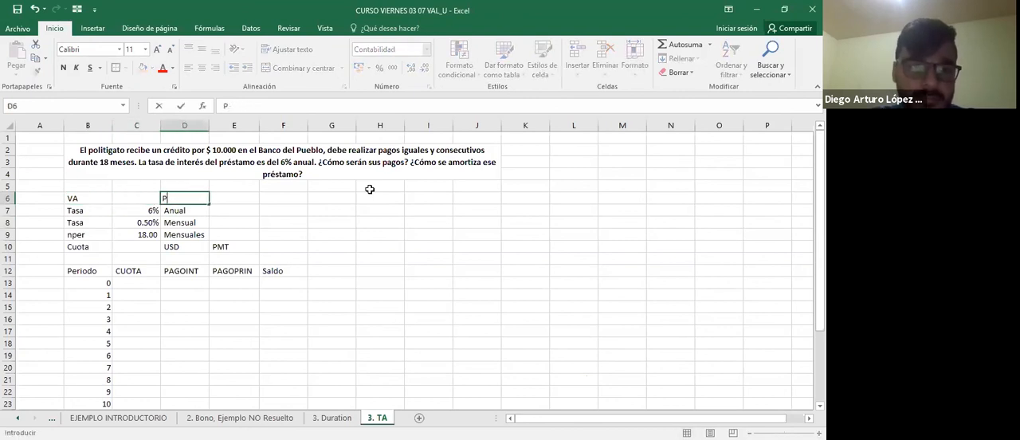
type("Valor Prestado")
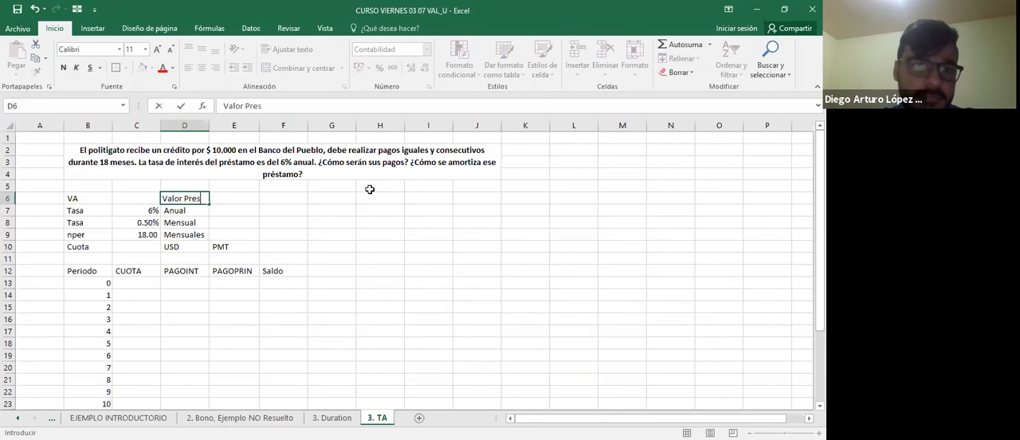
key("Return")
Enter 10,000 as the loan's present value (VA) in C6.
key("Left")
key("Up")
type("10,000")
key("Return")
Calculate the Cuota in C10 with the formula =PAGO(C8;C9;C6).
key("Up")
key("Down")
key("Down")
key("Down")
key("Down")
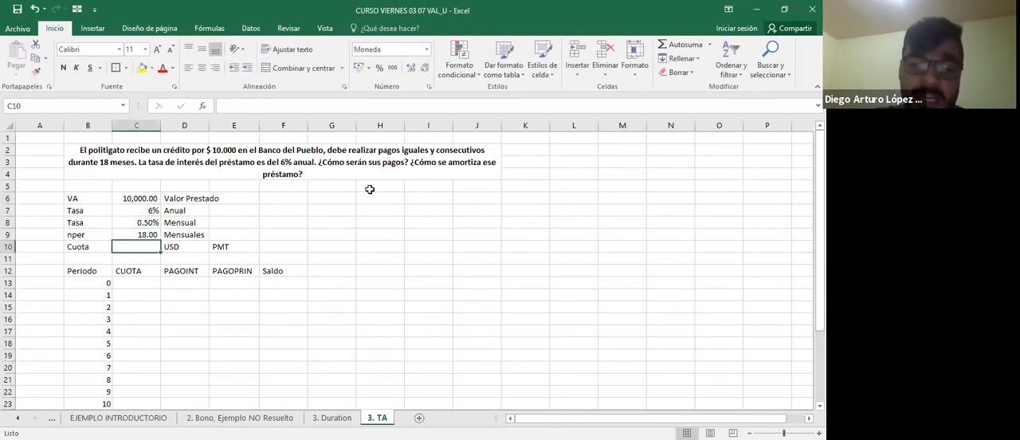
type("=pa")
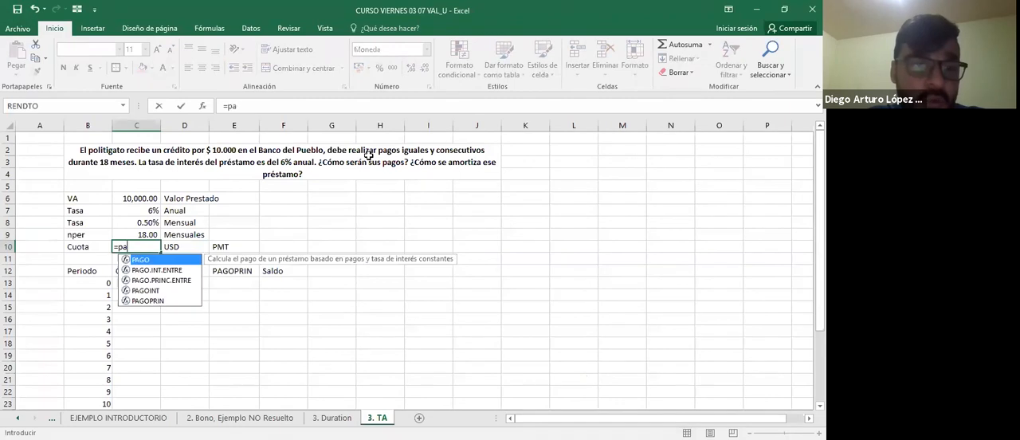
key("Tab")
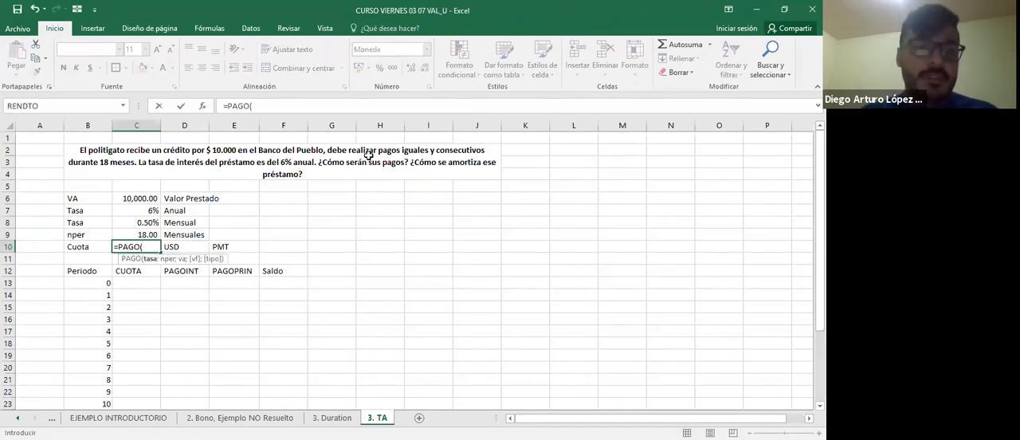
key("Up")
key("Up")
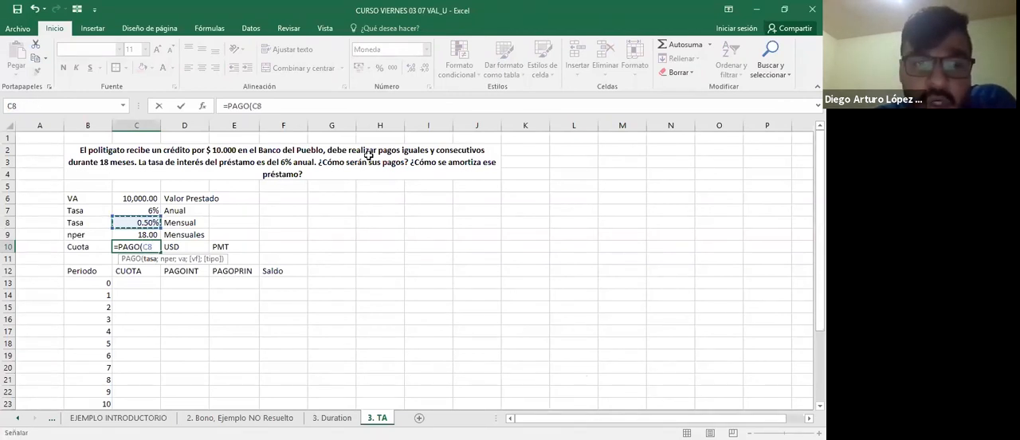
type(";")
key("Up")
type(";")
key("Up")
key("Up")
key("Up")
key("Up")
key("ctrl+Return")
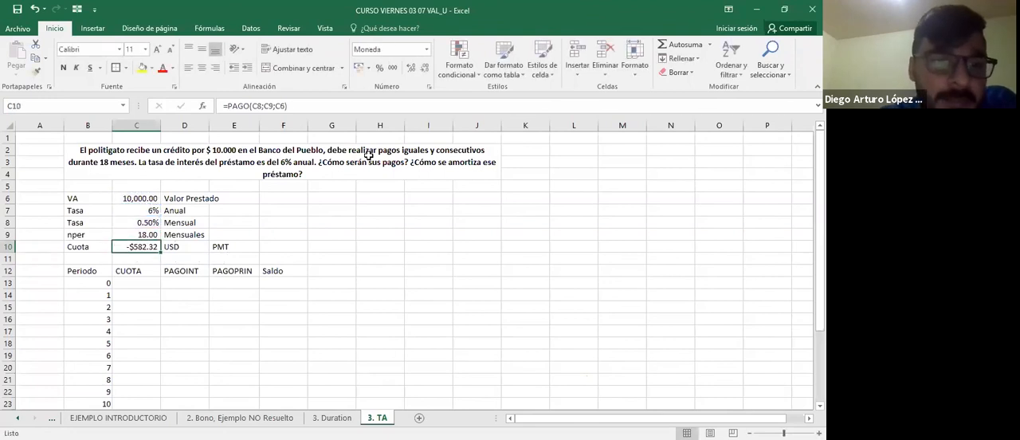
left_click(350, 259)
left_click(153, 248)
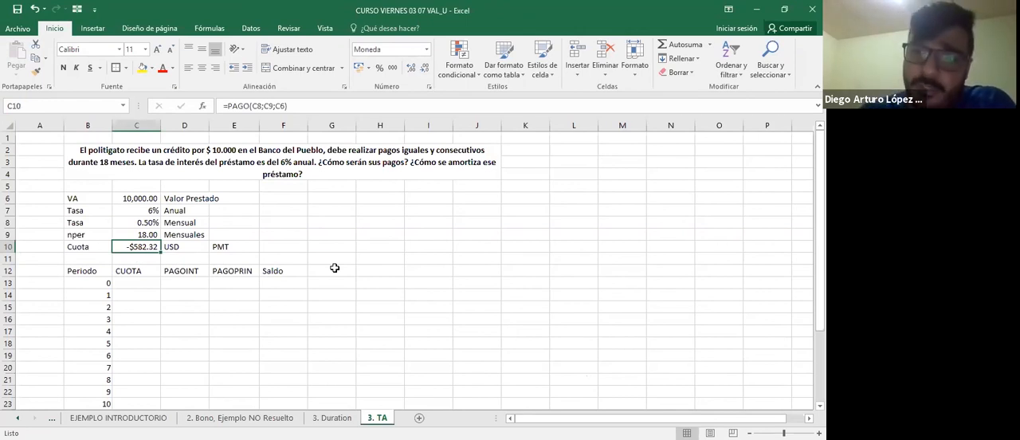
Link the period 0 Saldo in F13 to the loan amount in C6.
left_click(285, 292)
left_click(290, 285)
type("+")
key("Left")
key("Left")
key("Up")
key("Left")
key("Up")
key("Up")
key("Up")
key("Up")
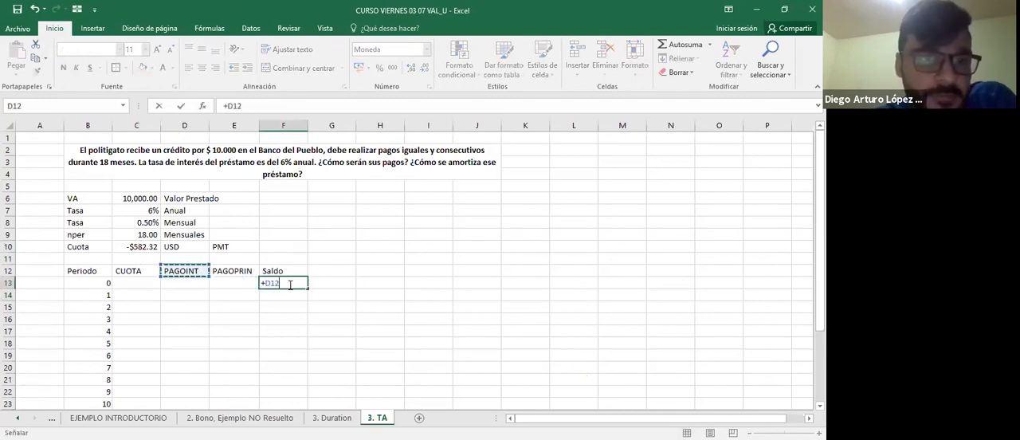
key("Up")
key("Up")
key("ctrl+Return")
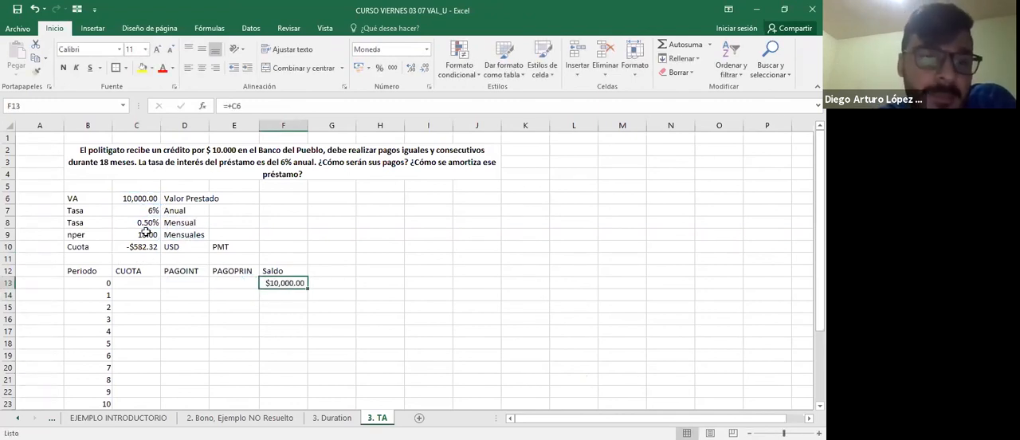
Link the period 1 CUOTA in C14 to the calculated payment in C10.
left_click(159, 251)
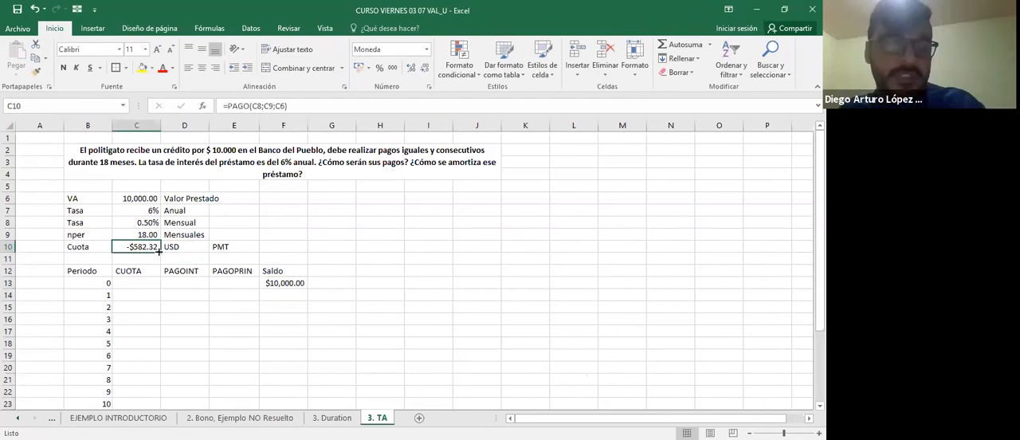
left_click(148, 296)
type("=C10")
key("Tab")
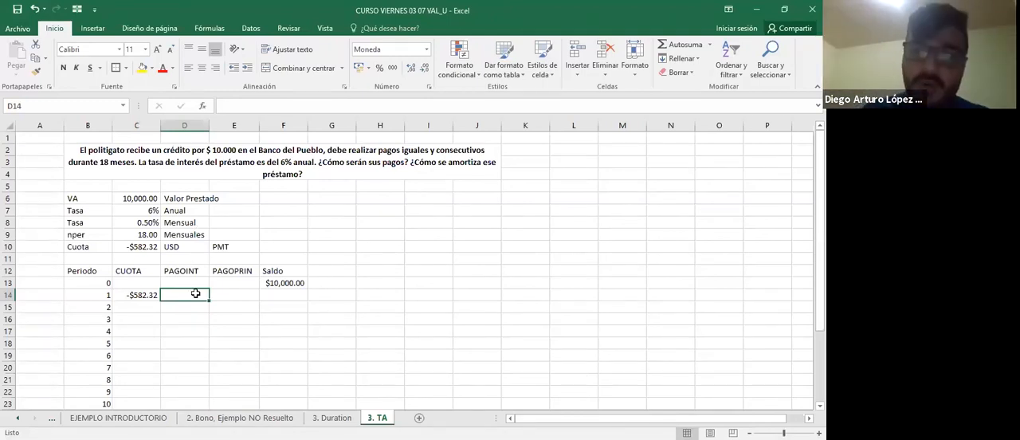
Calculate the period 1 interest in D14 with =PAGOINT($C$8;B14;$C$9;$C$6), keeping rate, nper and VA absolute.
type("=")
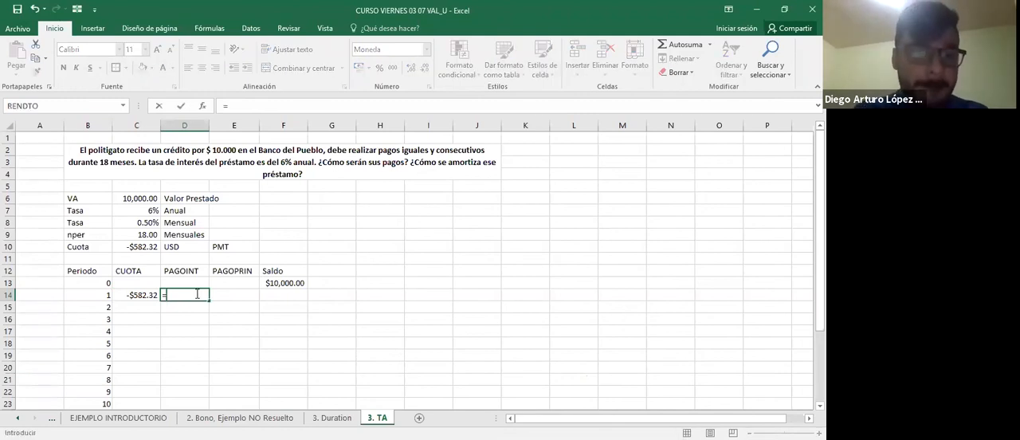
type("pagoint")
key("Tab")
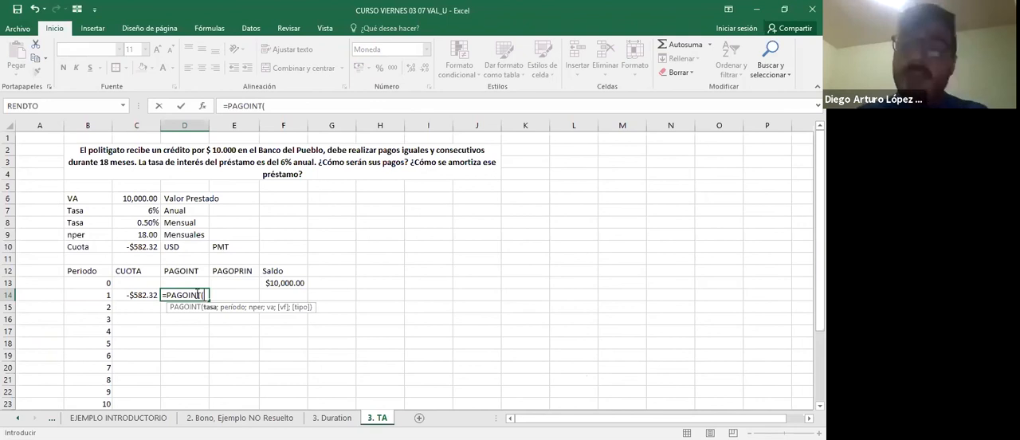
key("Up")
key("Up")
key("Up")
key("Up")
key("Up")
key("Up")
key("Left")
key("F4")
type(";")
key("Left")
key("Left")
type(";")
key("Up")
key("Up")
key("Up")
key("Up")
key("Up")
key("Left")
key("F4")
type(";")
key("Up")
key("Up")
key("Up")
key("Up")
key("Up")
key("Up")
key("Up")
key("Up")
key("Left")
key("F4")
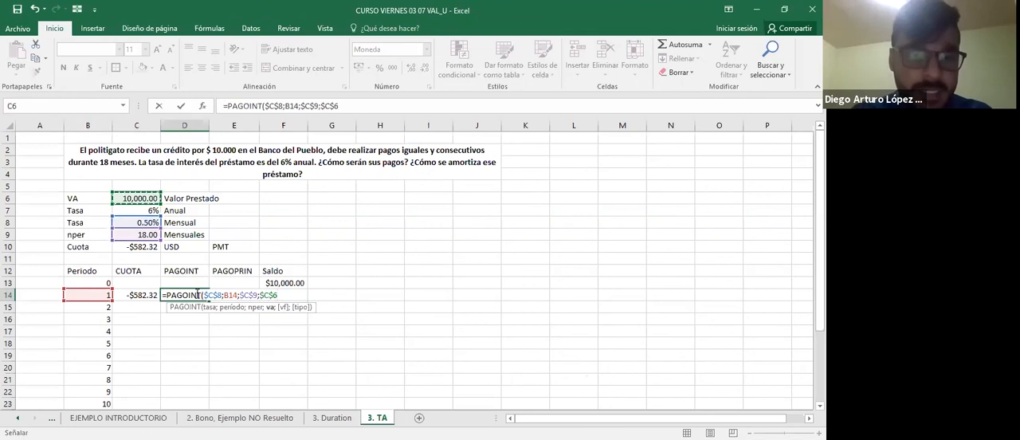
key("Return")
Check the cell references of the PAGOINT formula in D14.
double_click(195, 294)
key("Escape")
key("F2")
key("Tab")
key("Left")
key("F2")
key("Tab")
key("Left")
key("F2")
key("Tab")
key("Tab")
key("Tab")
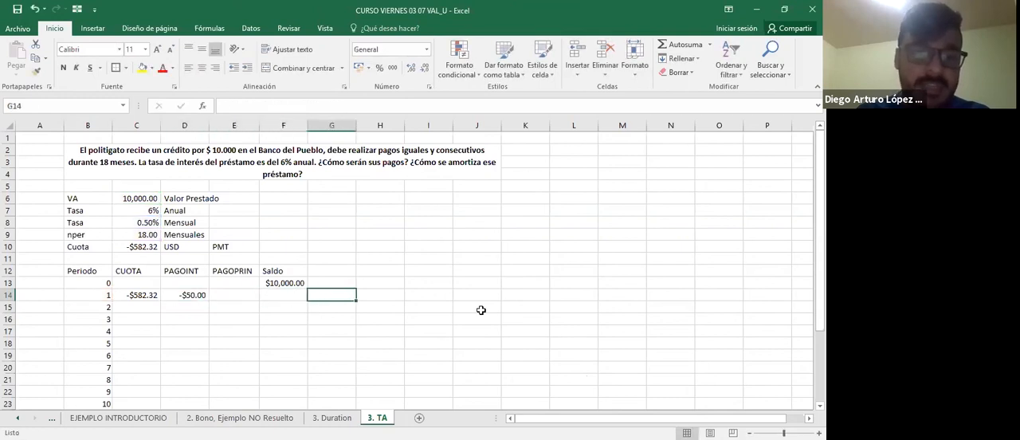
type("+F13*")
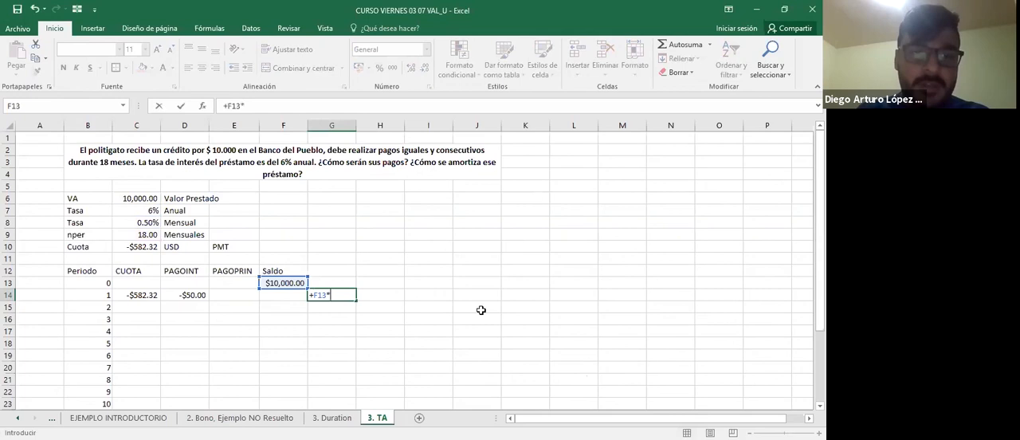
key("Left")
key("Left")
key("Left")
key("Left")
key("Up")
key("Up")
key("Up")
key("Up")
key("Up")
key("Up")
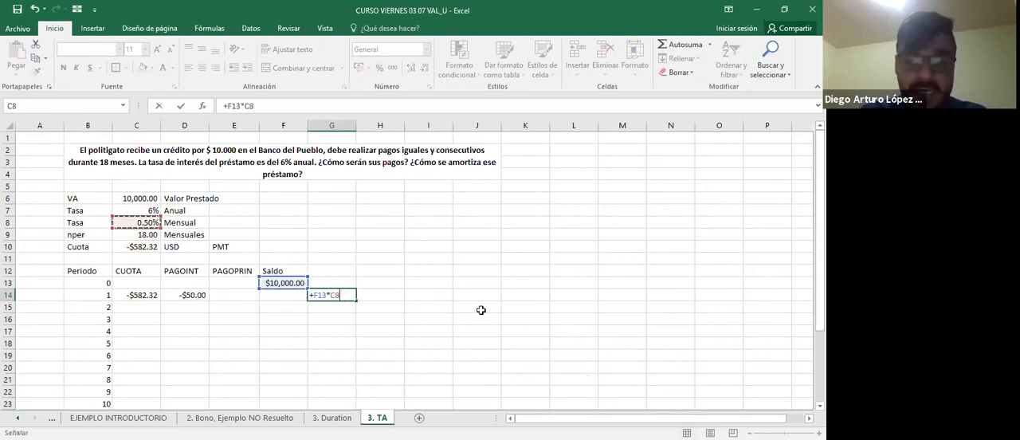
key("Escape")
Rename the PAGOPRIN column header in E12 to Amortización.
key("Left")
key("Left")
type("=")
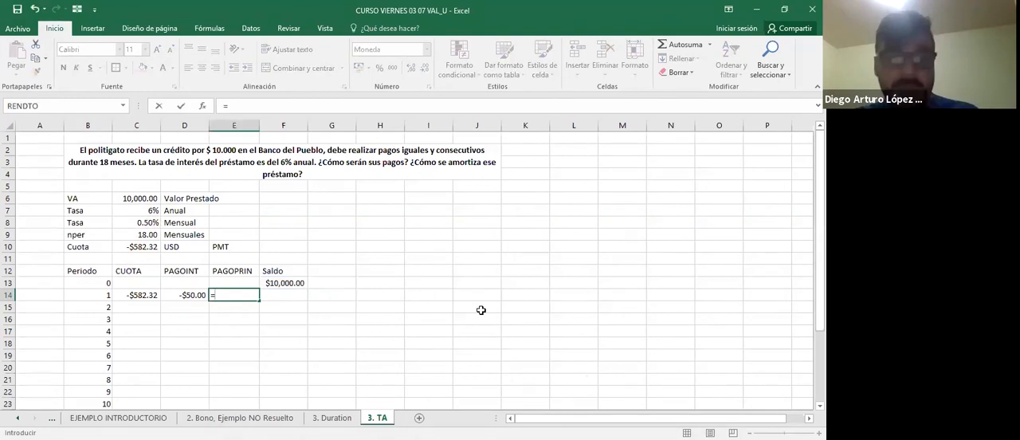
key("Escape")
key("Up")
key("Up")
key("BackSpace")
type("Amor")
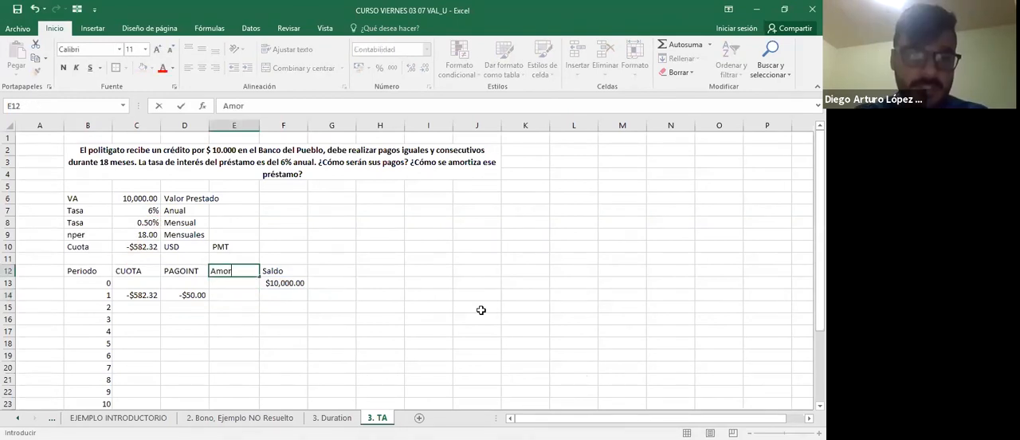
type("tización")
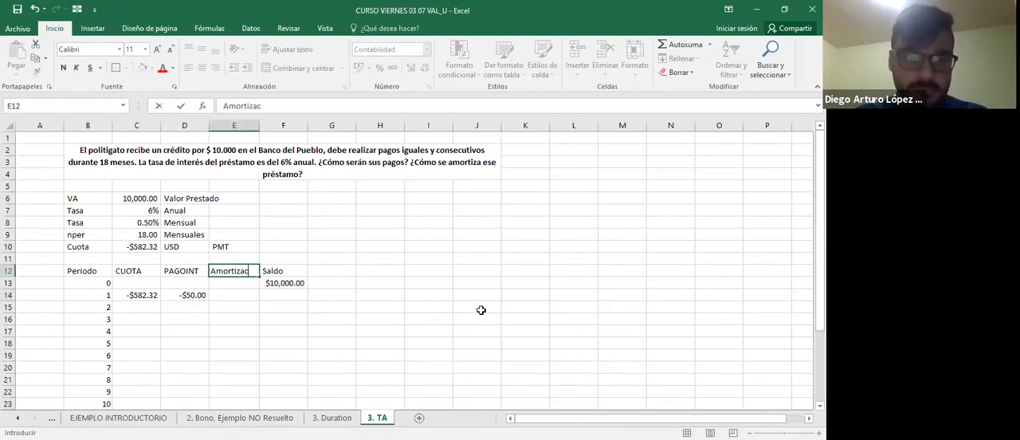
key("Return")
Calculate the period 1 amortization in E14 with =PAGOPRIN($C$8;B14;$C$9;$C$6), keeping rate, nper and VA absolute.
type("=")
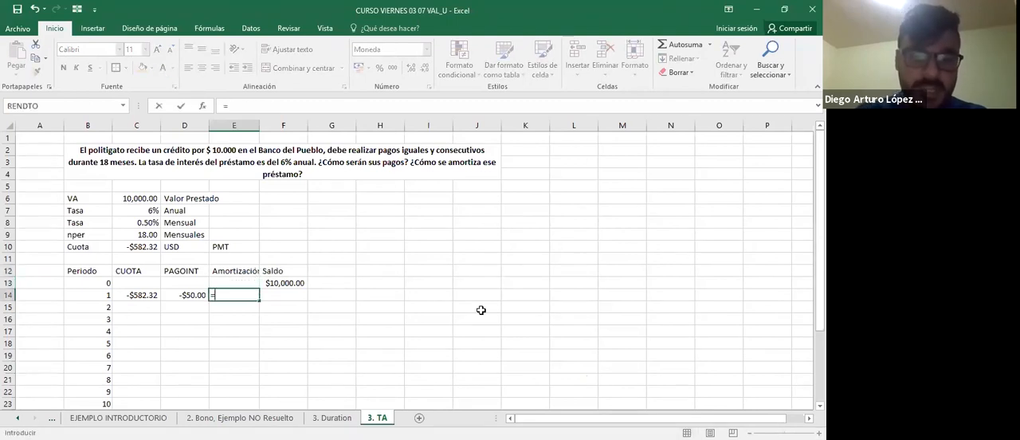
type("pago")
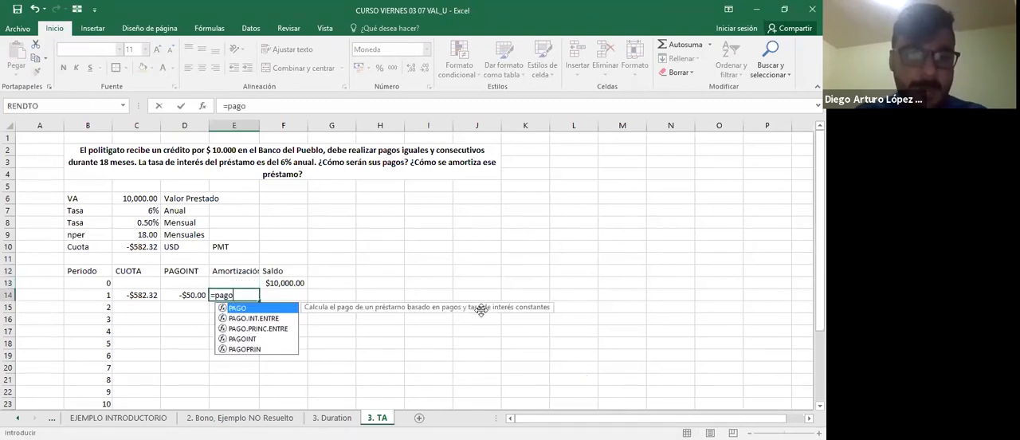
type("prin")
key("Tab")
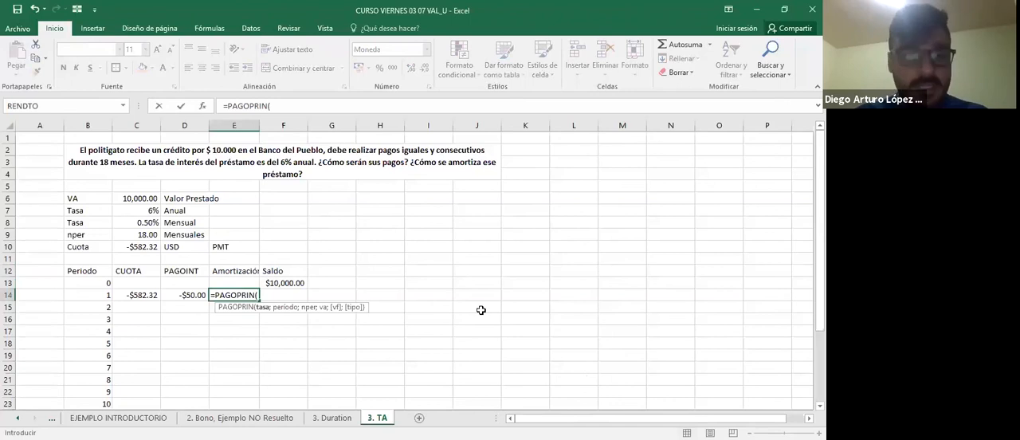
key("Up")
key("Up")
key("Up")
key("Up")
key("Up")
key("Left")
key("Left")
key("Up")
key("F4")
type(";")
key("Down")
key("Down")
key("Down")
key("Down")
key("Down")
key("Down")
key("Left")
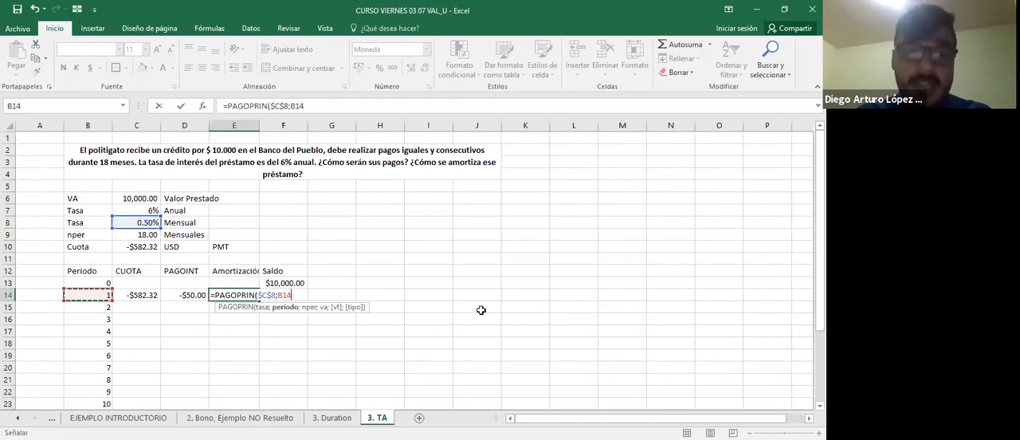
key("F4")
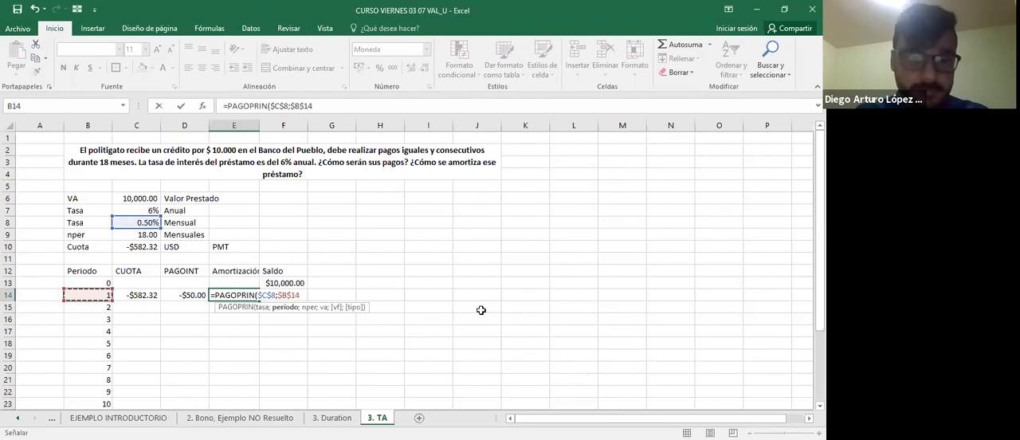
key("F4")
key("F4")
key("F4")
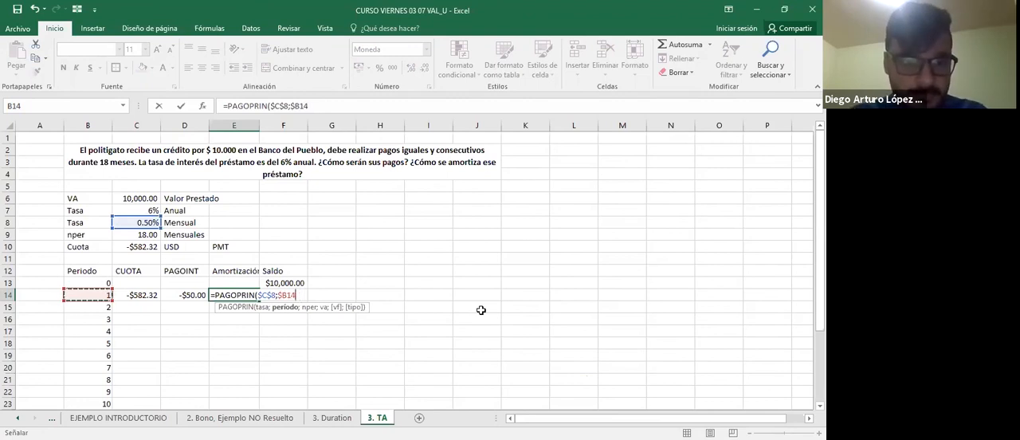
type(";")
key("Up")
key("Left")
key("Left")
key("Up")
key("Up")
key("Up")
key("Up")
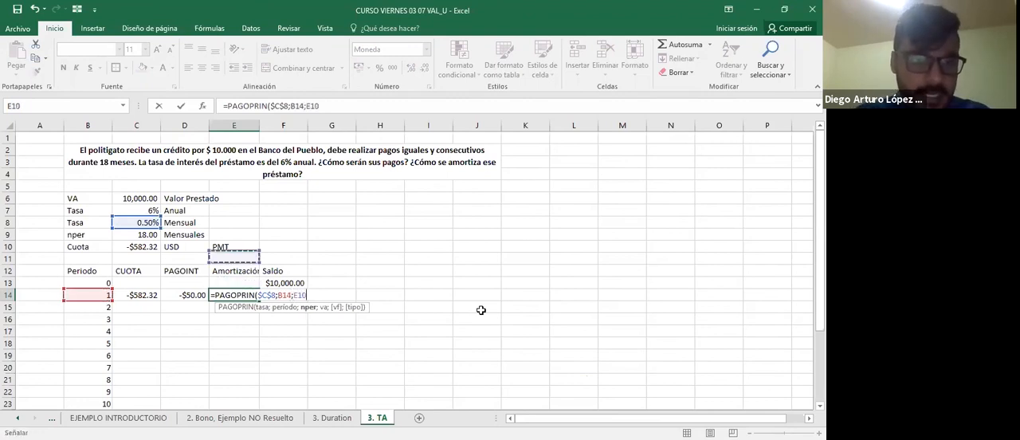
key("F4")
type(";")
key("Up")
key("Up")
key("Up")
key("Up")
key("Up")
key("Up")
key("Up")
key("Up")
key("Left")
key("Left")
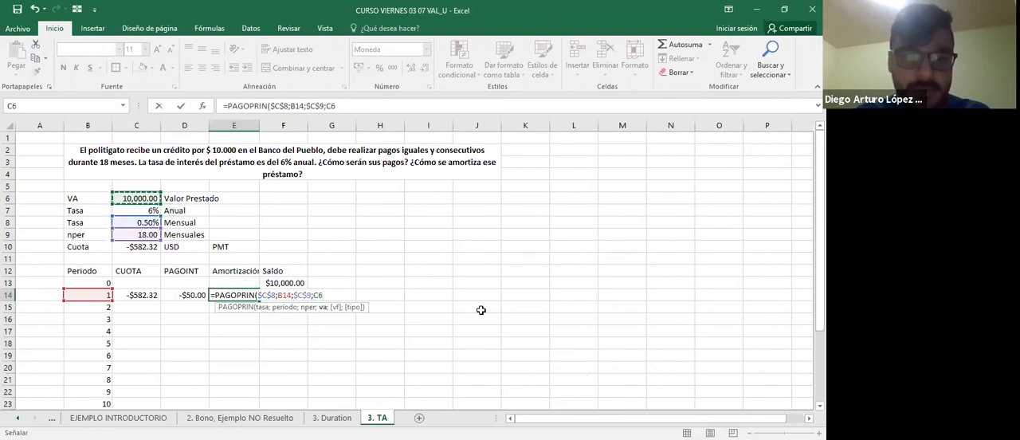
key("F4")
key("ctrl+Return")
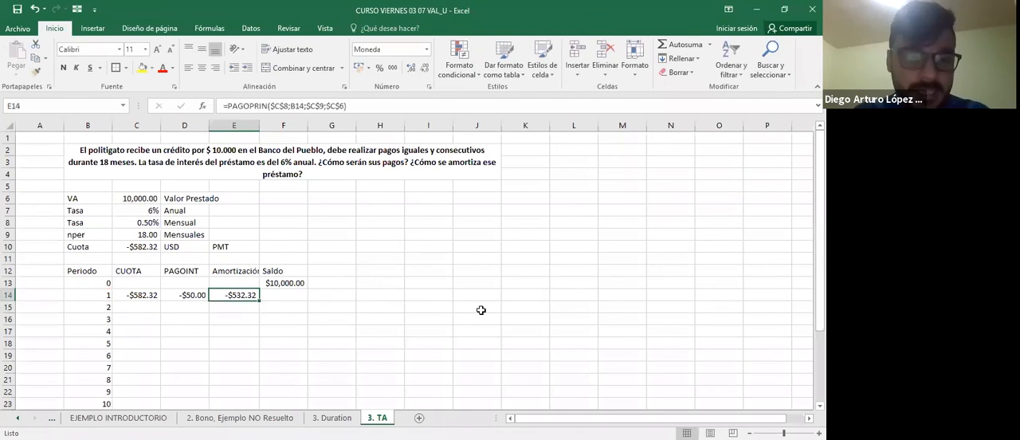
Check the cell references of the PAGOPRIN formula in E14.
key("F2")
key("Escape")
key("F2")
key("Escape")
key("Right")
key("Left")
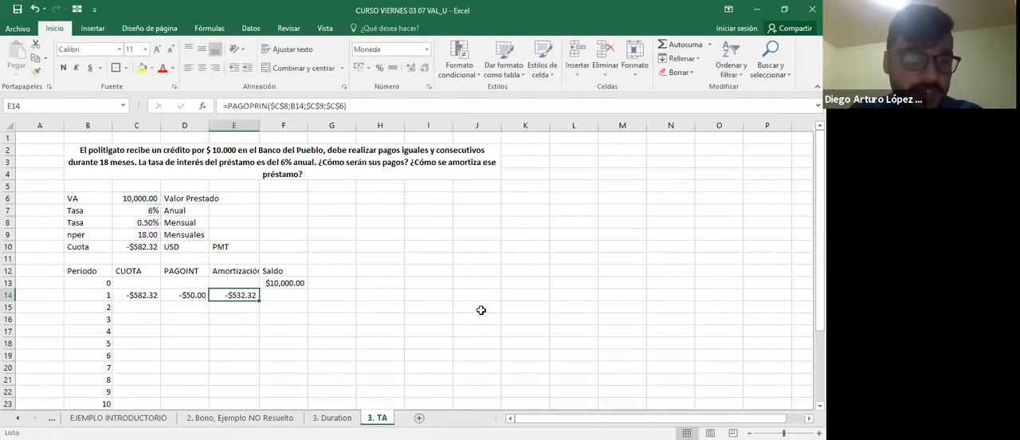
key("F2")
key("Escape")
Cross-check the period 1 amortization in G14 by subtracting the interest from the payment with =+C14-D14.
key("Right")
key("Right")
type("+")
key("Left")
key("Left")
key("Left")
key("Left")
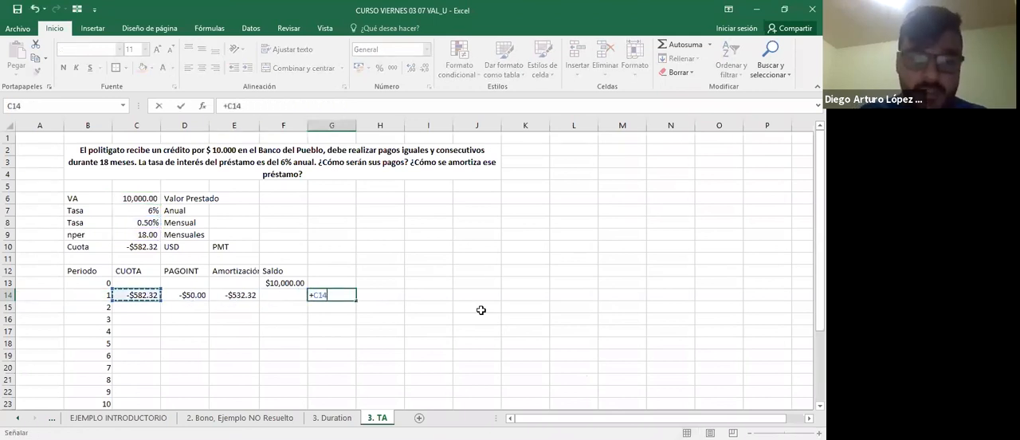
type("-")
key("Left")
key("Left")
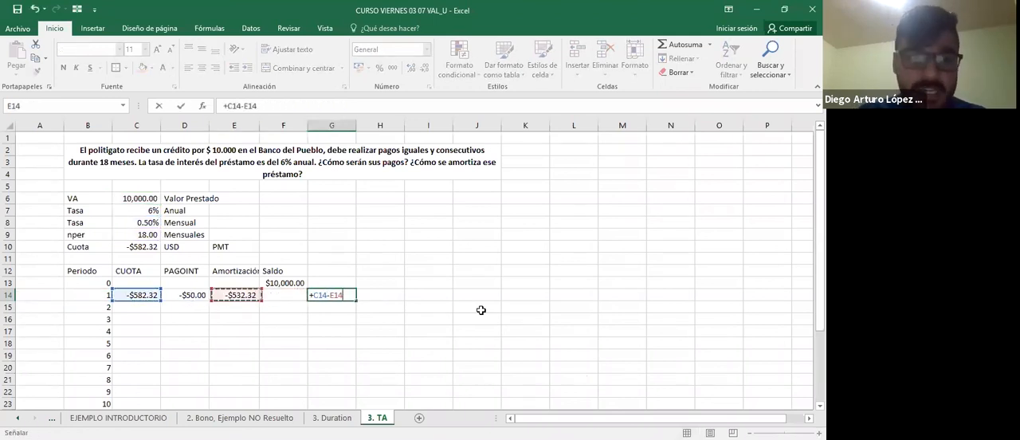
key("Left")
key("Return")
key("Up")
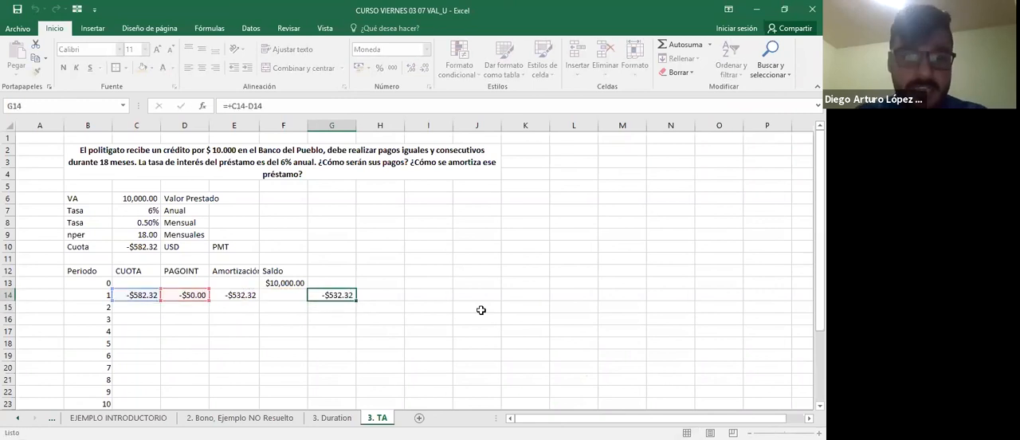
Check the references of the cross-check formula in G14 and clear the cell.
key("F2")
key("Escape")
key("F2")
key("Escape")
key("Delete")
key("Left")
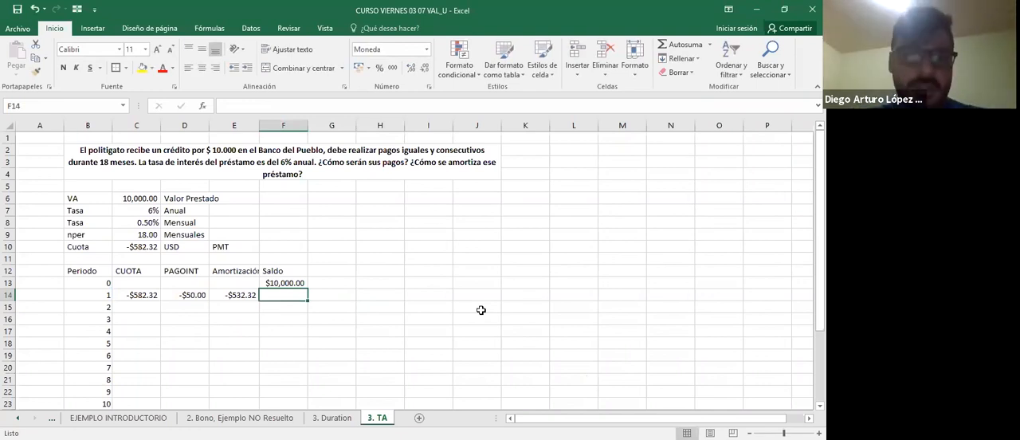
Calculate the period 1 Saldo in F14 with +F13+E14 and check its references.
key("Left")
key("Left")
key("Left")
key("Right")
key("Right")
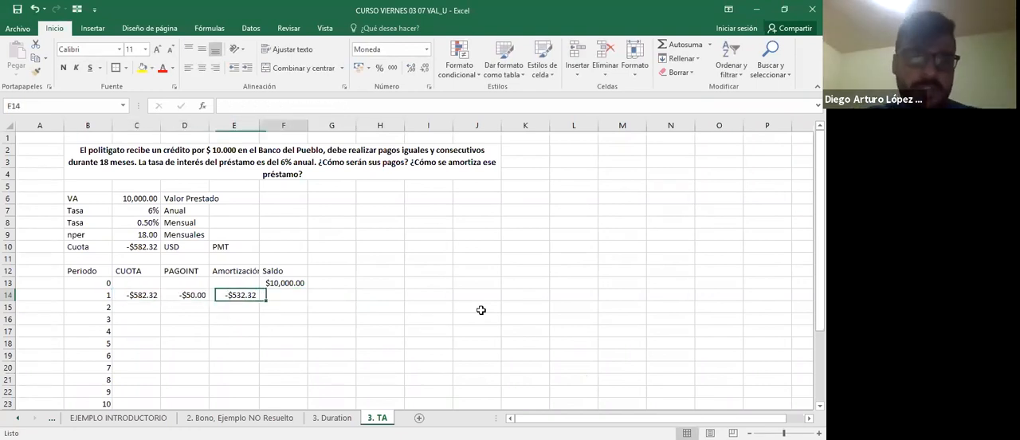
key("Right")
type("+")
key("Up")
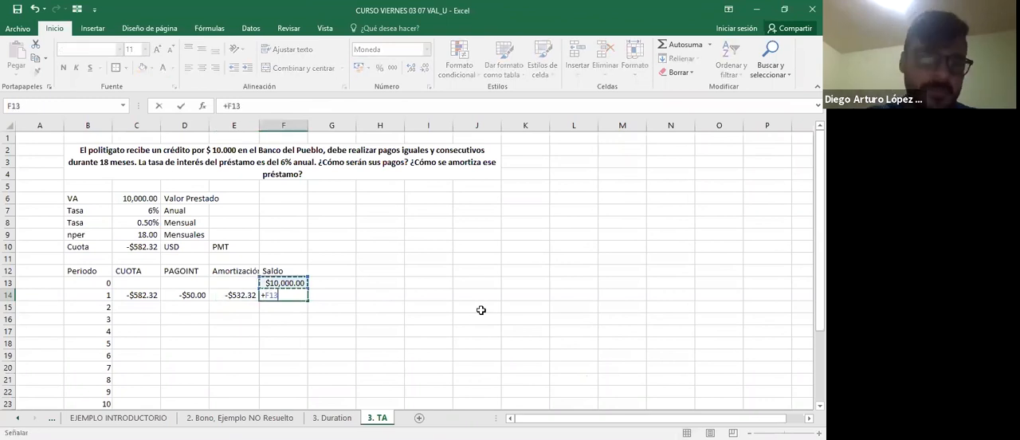
type("+")
key("Left")
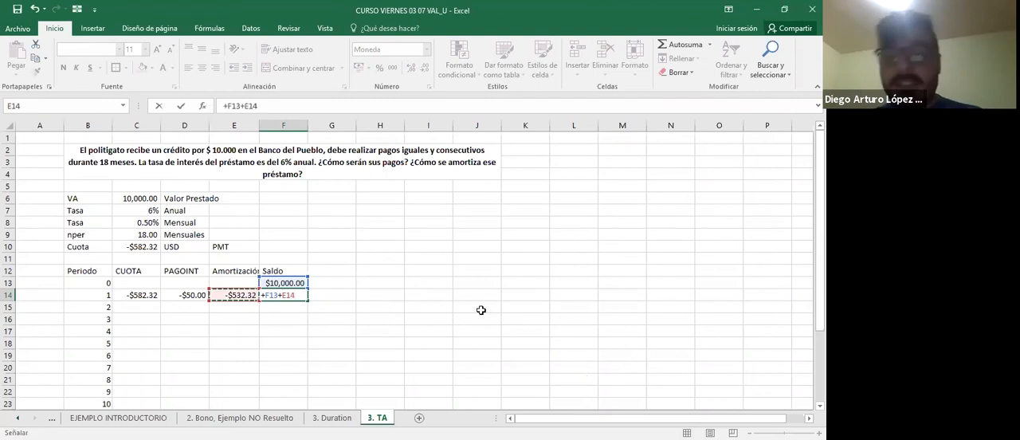
key("Tab")
key("Left")
key("F2")
key("Tab")
Copy the period 1 formulas in C14:F14 down through row 31 to fill all 18 periods.
key("Left")
key("Left")
key("Left")
key("Left")
key("shift+Right")
key("shift+Right")
key("shift+Right")
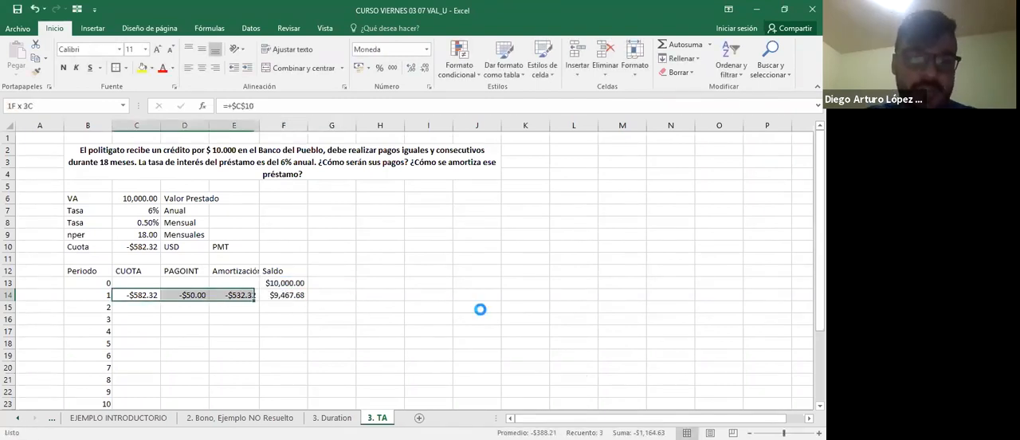
key("ctrl+c")
key("shift+Down")
key("shift+Down")
key("shift+Down")
key("shift+Down")
key("shift+Down")
key("shift+Down")
key("shift+Down")
key("shift+Down")
key("shift+Down")
key("shift+Down")
key("shift+Down")
key("shift+Down")
key("shift+Down")
key("shift+Down")
key("shift+Down")
key("shift+Down")
key("shift+Down")
key("shift+Down")
key("shift+Down")
key("shift+Down")
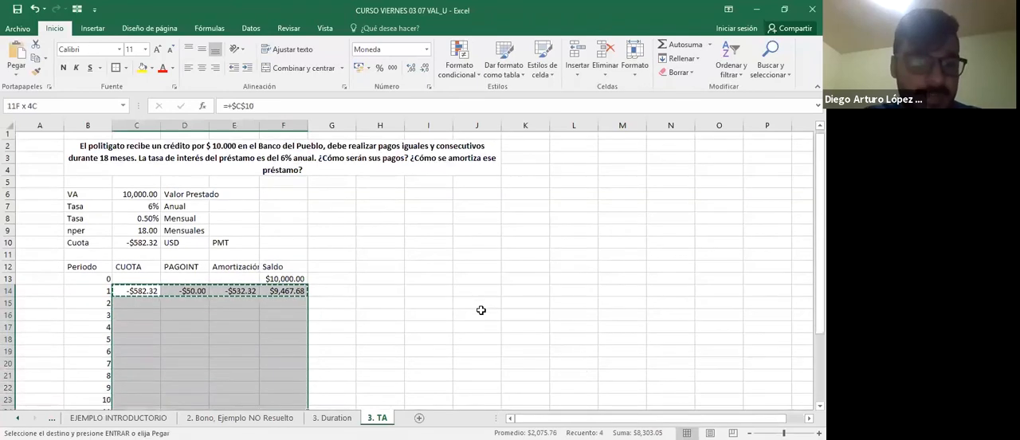
scroll(481, 310, "down", 1)
key("shift+Up")
key("shift+Up")
key("shift+Up")
key("shift+Up")
key("ctrl+v")
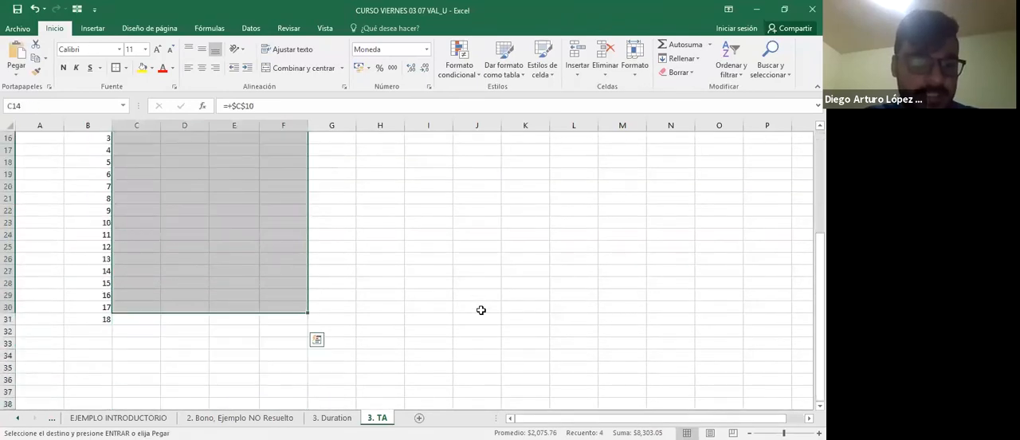
Examine the references of the copied PAGOINT formulas down column D to the end of the table.
scroll(481, 310, "up", 4)
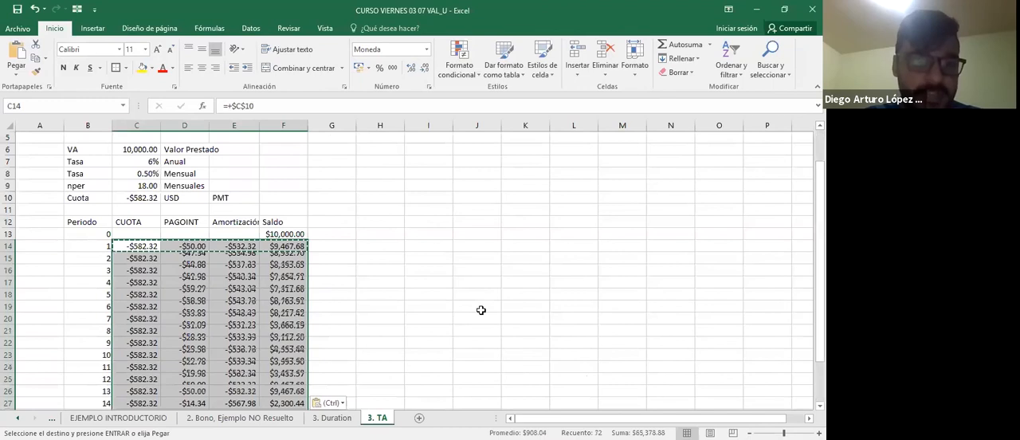
scroll(480, 310, "up", 1)
key("Right")
key("F2")
key("Return")
key("F2")
key("Return")
key("F2")
key("Return")
key("F2")
key("Return")
key("F2")
key("Return")
key("F2")
key("Return")
key("F2")
key("Return")
key("F2")
key("Return")
key("F2")
key("Return")
key("F2")
key("Return")
key("F2")
key("Return")
key("F2")
key("Return")
key("F2")
key("Return")
key("F2")
key("Return")
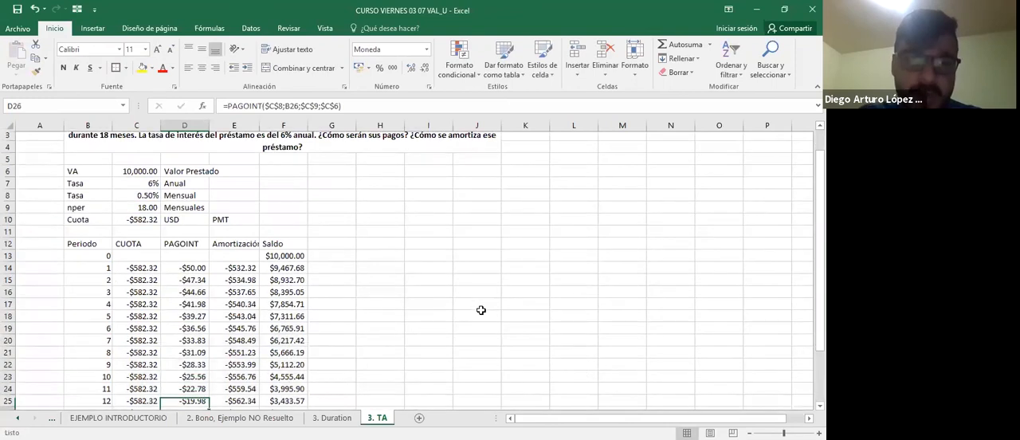
key("Down")
key("Down")
key("Down")
key("Down")
key("Left")
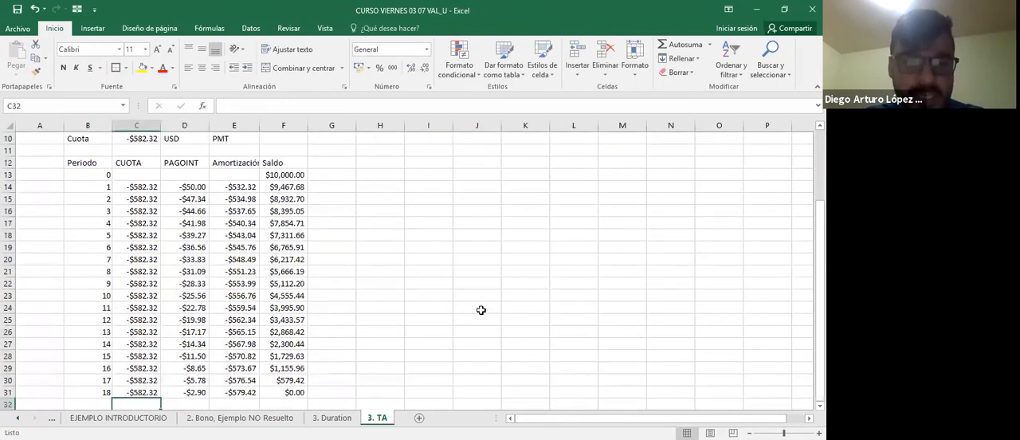
Inspect the interest, amortization and Saldo formulas in the last period's row, and return to the start of the sheet.
key("Up")
key("Right")
key("Right")
key("F2")
key("Tab")
key("F2")
key("Tab")
key("Left")
key("F2")
key("Tab")
key("Left")
key("F2")
key("Tab")
key("Left")
key("Up")
key("Up")
key("Up")
key("Up")
key("Up")
key("Up")
key("Up")
key("Up")
key("Up")
key("Up")
key("Up")
key("Up")
key("Up")
key("Up")
key("Up")
key("Up")
key("Up")
key("Up")
key("Up")
key("Up")
scroll(481, 310, "up", 2)
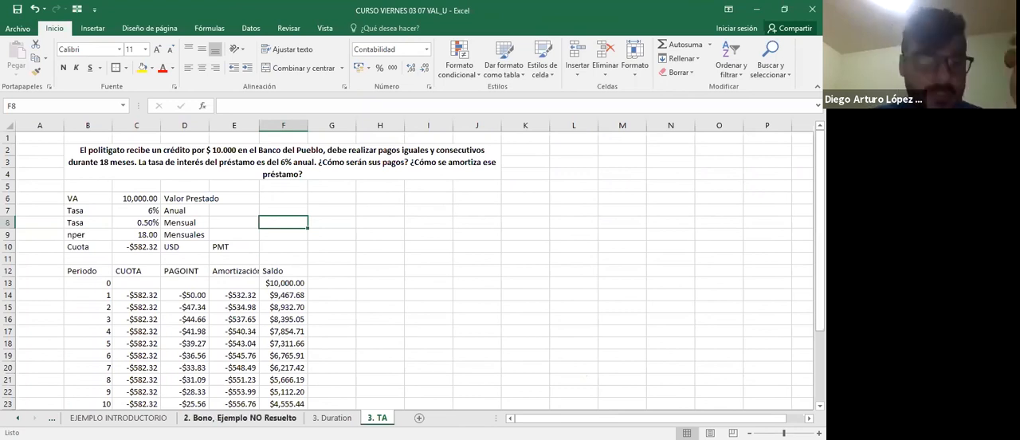
scroll(279, 419, "up", 5)
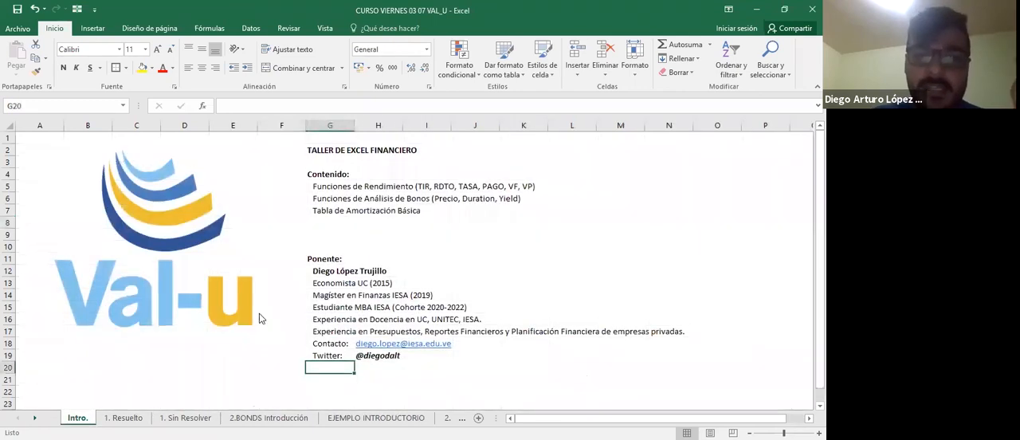
On the Intro. sheet, add the label IG in J19, on the same row as the Twitter contact.
left_click(446, 358)
key("Right")
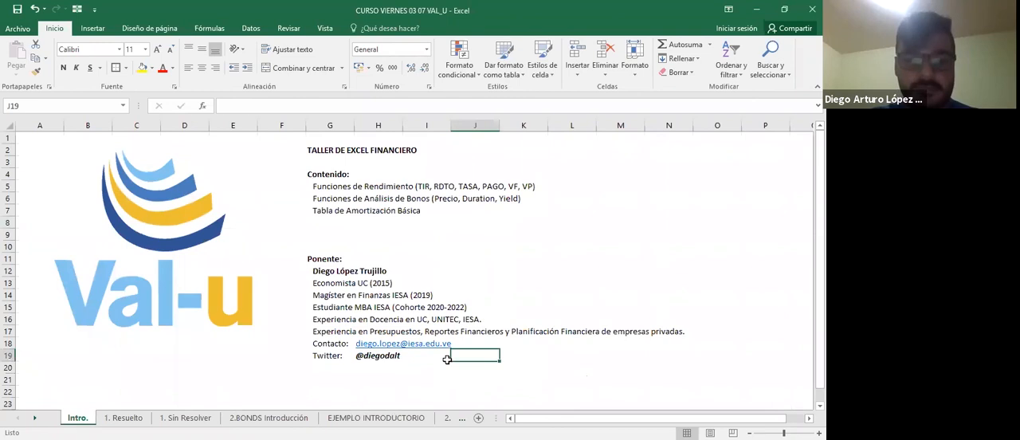
type("IN")
key("BackSpace")
type("F")
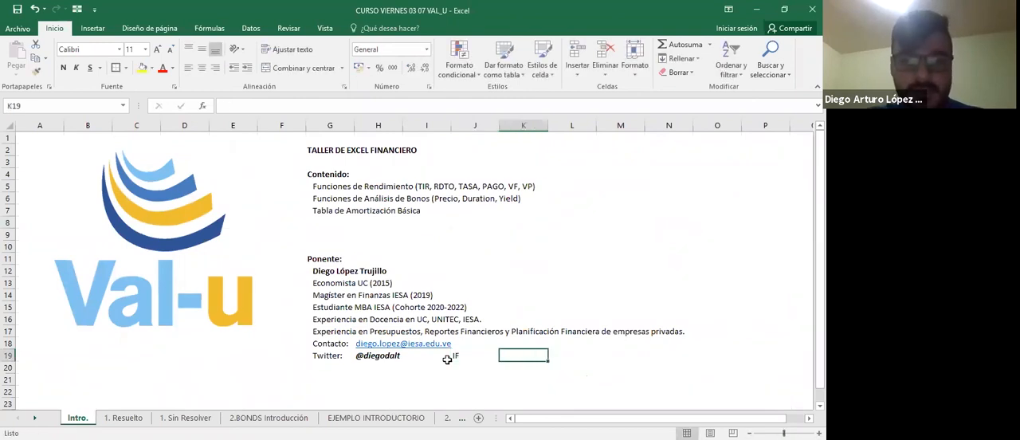
key("BackSpace")
type("G")
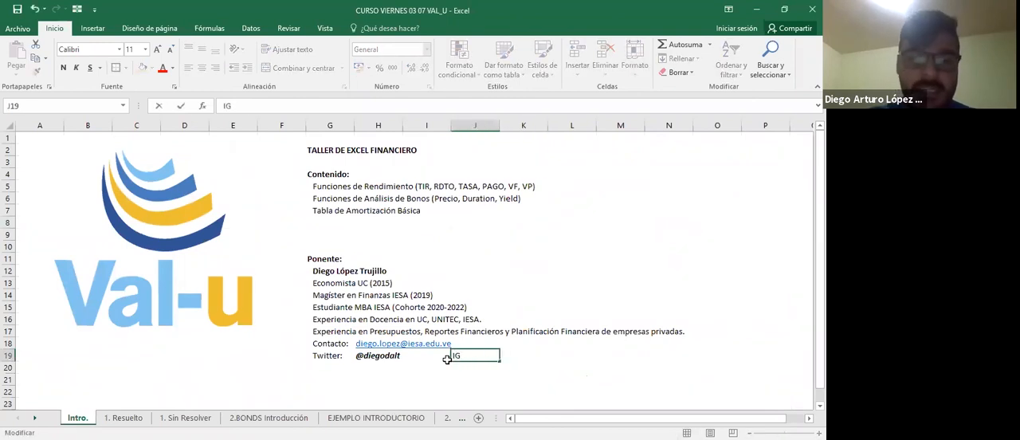
key("Tab")
Copy the presenter's Twitter handle from H19 to K19 as the IG handle.
type("@")
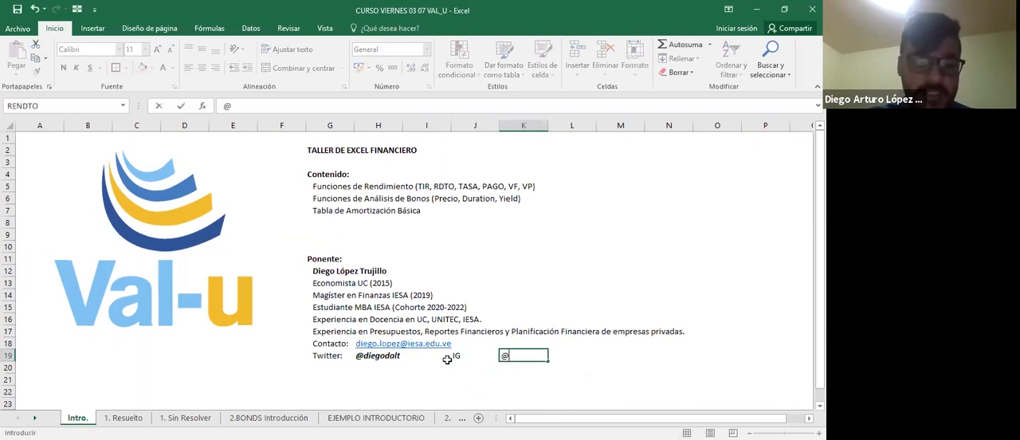
key("Escape")
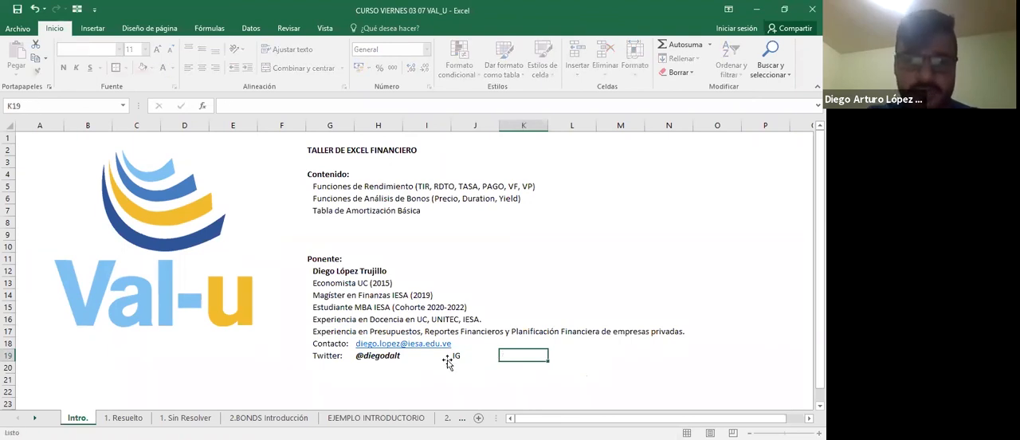
key("Left")
key("Left")
key("Left")
key("ctrl+c")
key("Right")
key("Right")
key("Right")
key("ctrl+v")
key("Escape")
key("Left")
key("Left")
key("Left")
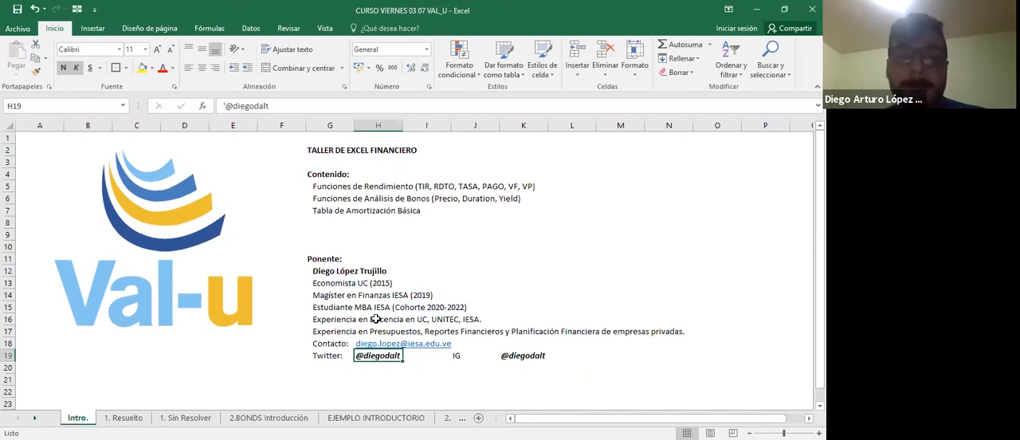
left_click(290, 37)
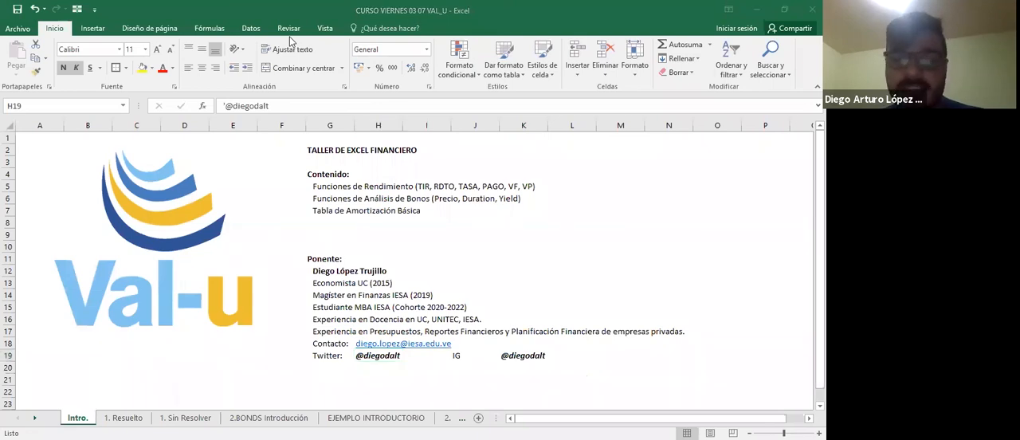